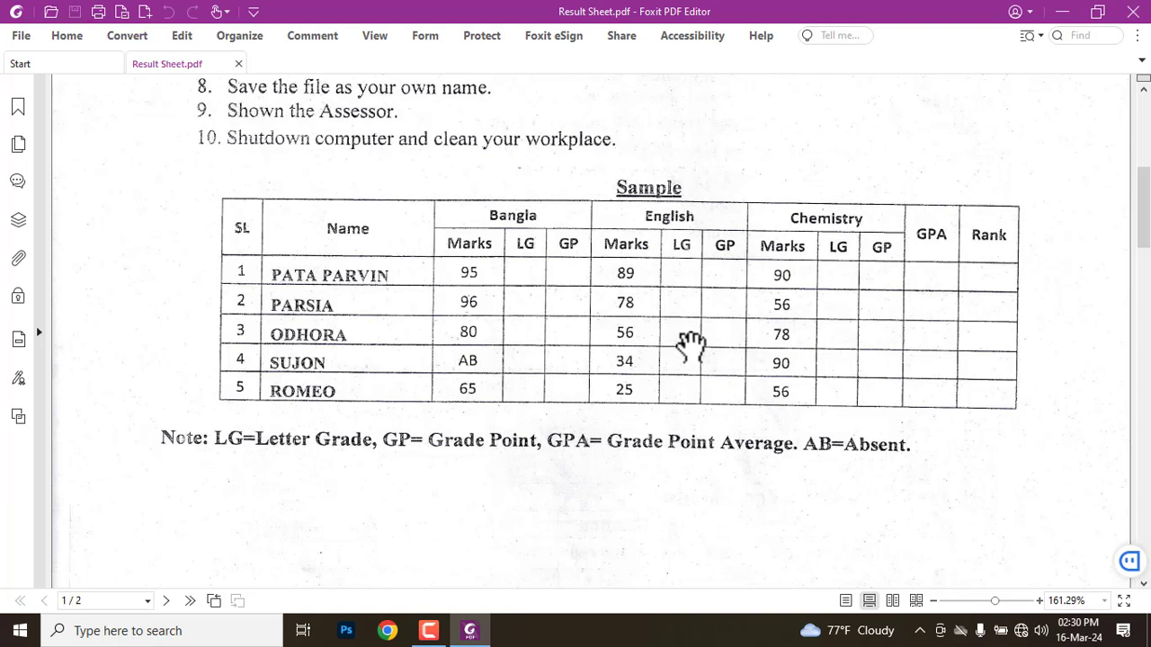
# Draw red boxes on the Sample table's SL, Name, Bangla header, Marks and LG columns.
pyautogui.hotkey('ctrl', 'alt', 'g')
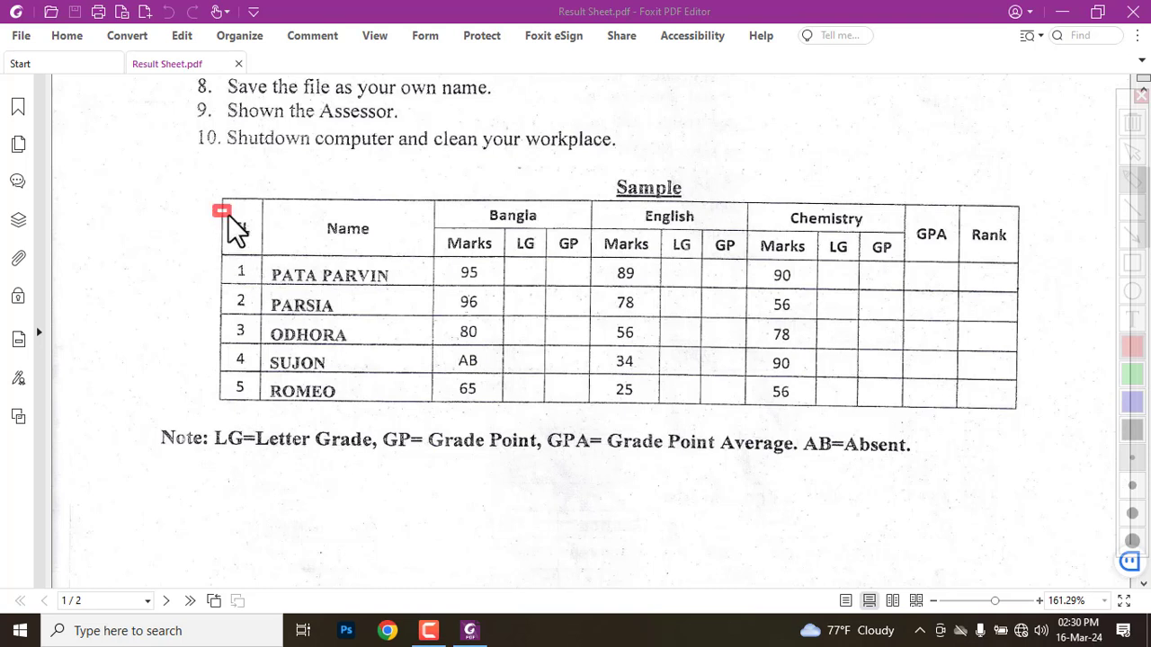
pyautogui.moveTo(228, 218); pyautogui.dragTo(422, 406)
pyautogui.moveTo(439, 226); pyautogui.dragTo(497, 399)
pyautogui.hotkey('ctrl', 'z')
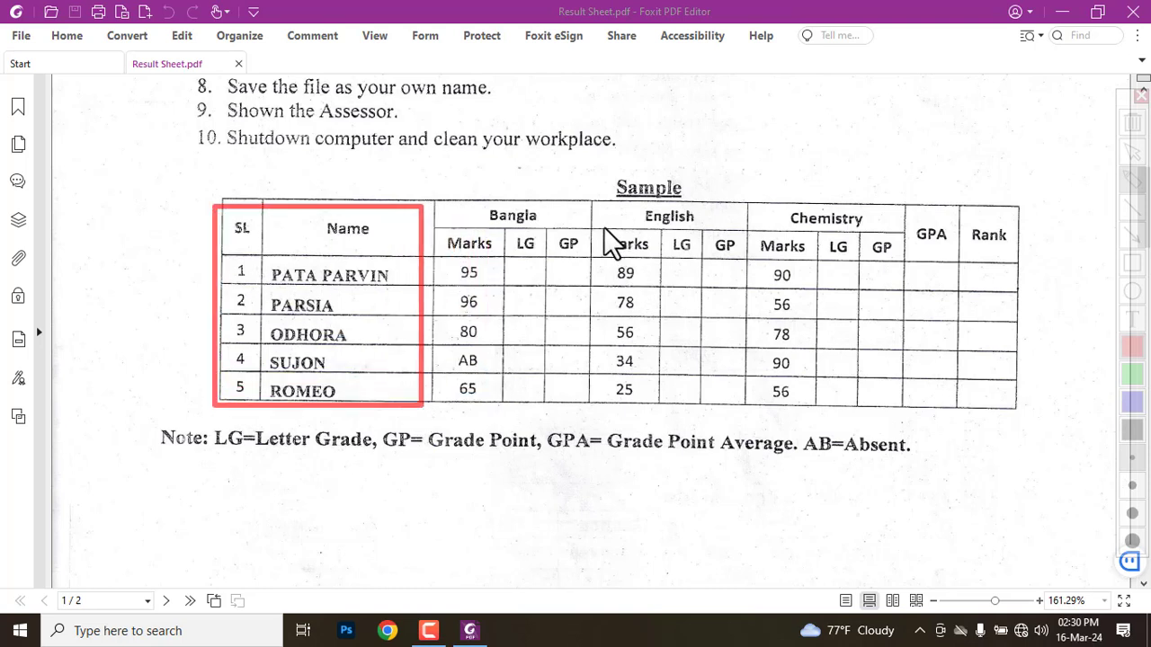
pyautogui.moveTo(431, 200)
pyautogui.mouseDown()
pyautogui.moveTo(500, 218)
pyautogui.moveTo(589, 221)
pyautogui.mouseUp()
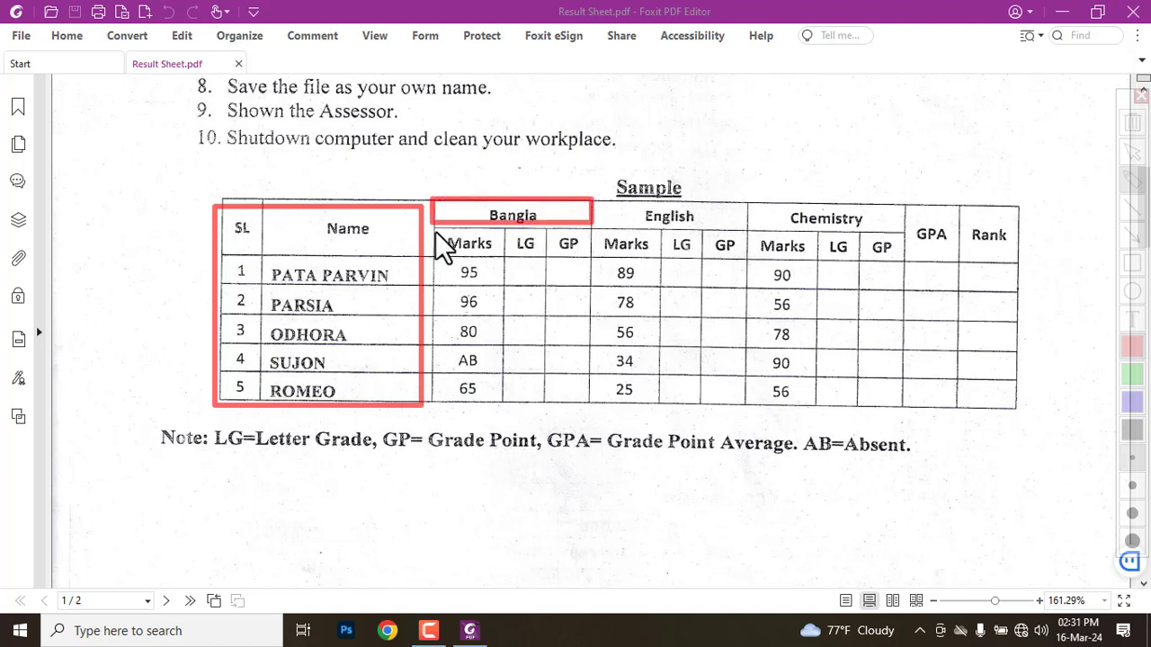
pyautogui.moveTo(436, 231); pyautogui.dragTo(500, 403)
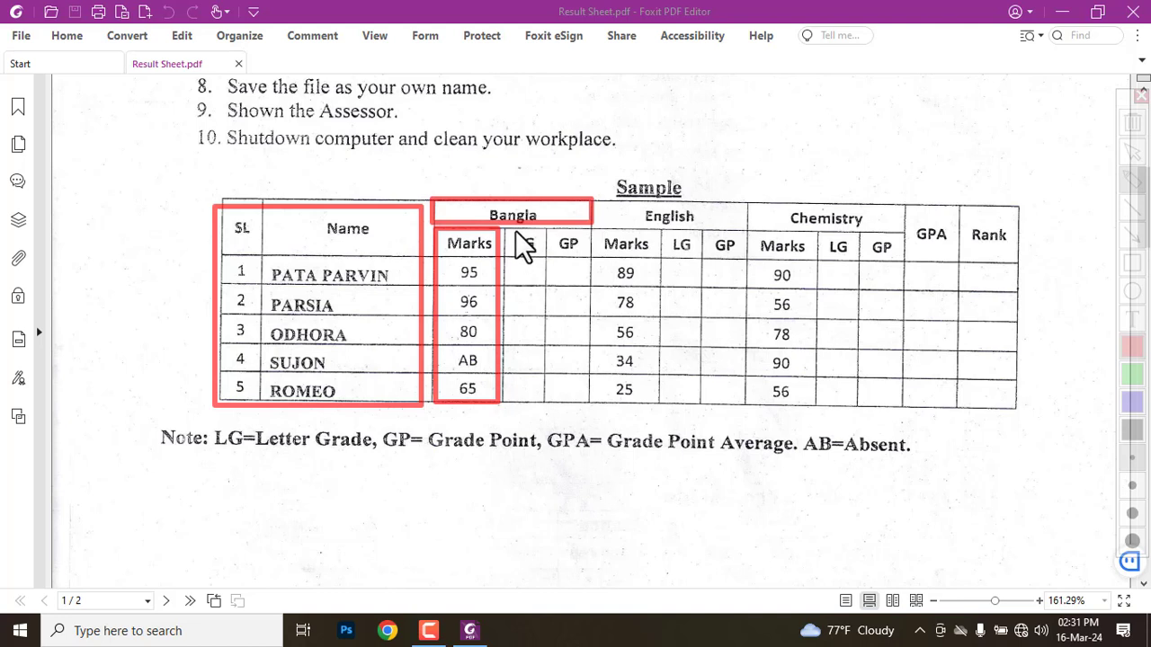
pyautogui.moveTo(505, 229); pyautogui.dragTo(541, 378)
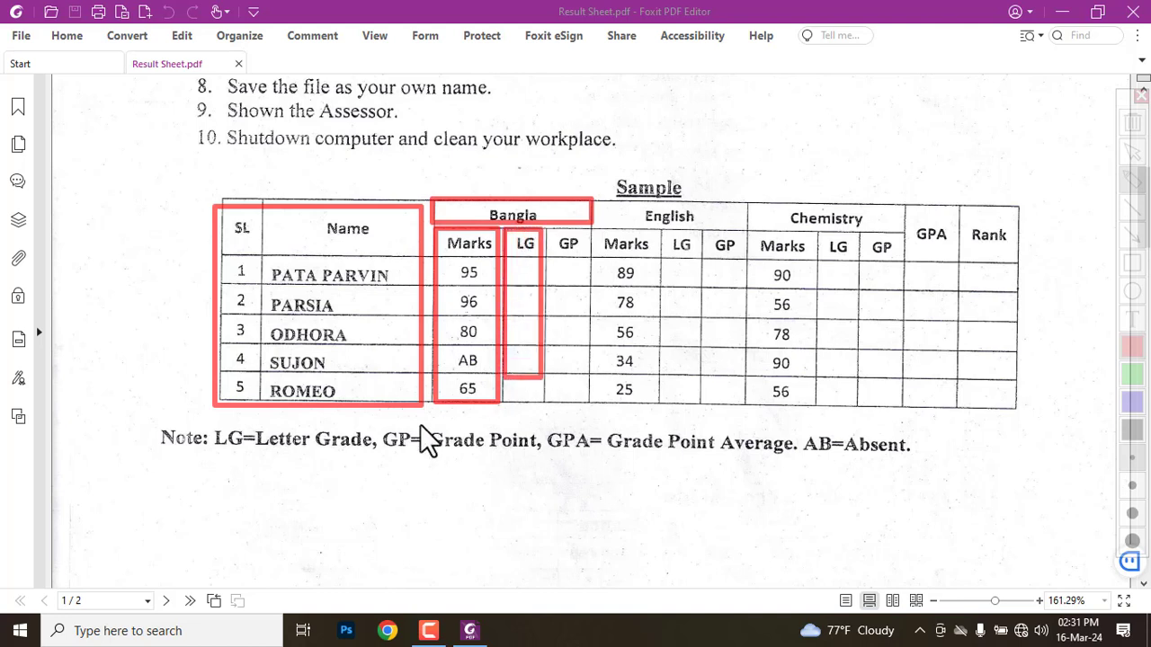
pyautogui.moveTo(335, 448); pyautogui.dragTo(378, 450)
pyautogui.hotkey('ctrl', 'z')
pyautogui.hotkey('ctrl', 'z')
pyautogui.hotkey('ctrl', 'z')
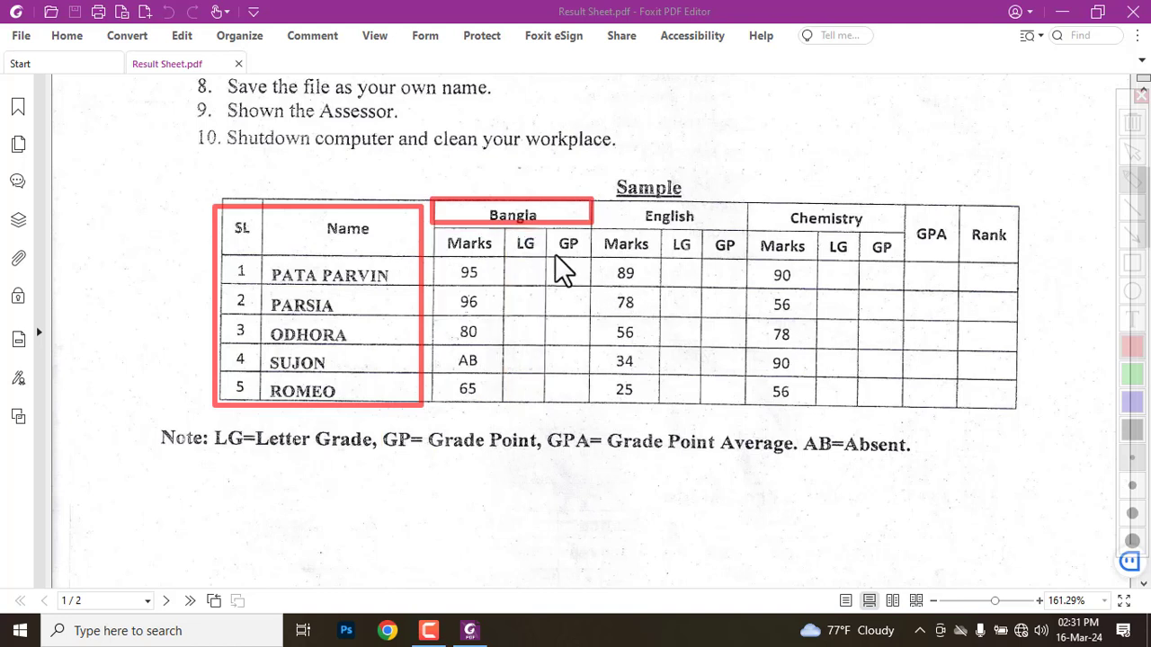
# Box the Bangla GP column, the Grade Point note and the GPA header in red, then clear them.
pyautogui.moveTo(541, 252); pyautogui.dragTo(590, 400)
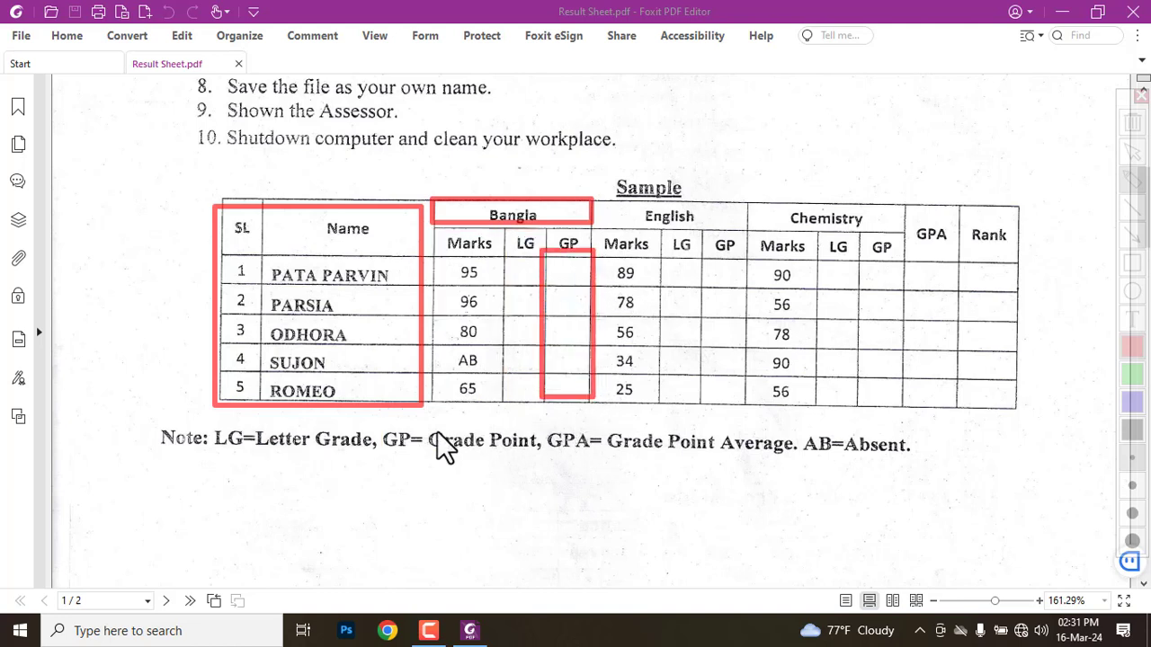
pyautogui.hotkey('ctrl', 'z')
pyautogui.moveTo(423, 420); pyautogui.dragTo(589, 458)
pyautogui.hotkey('ctrl', 'z')
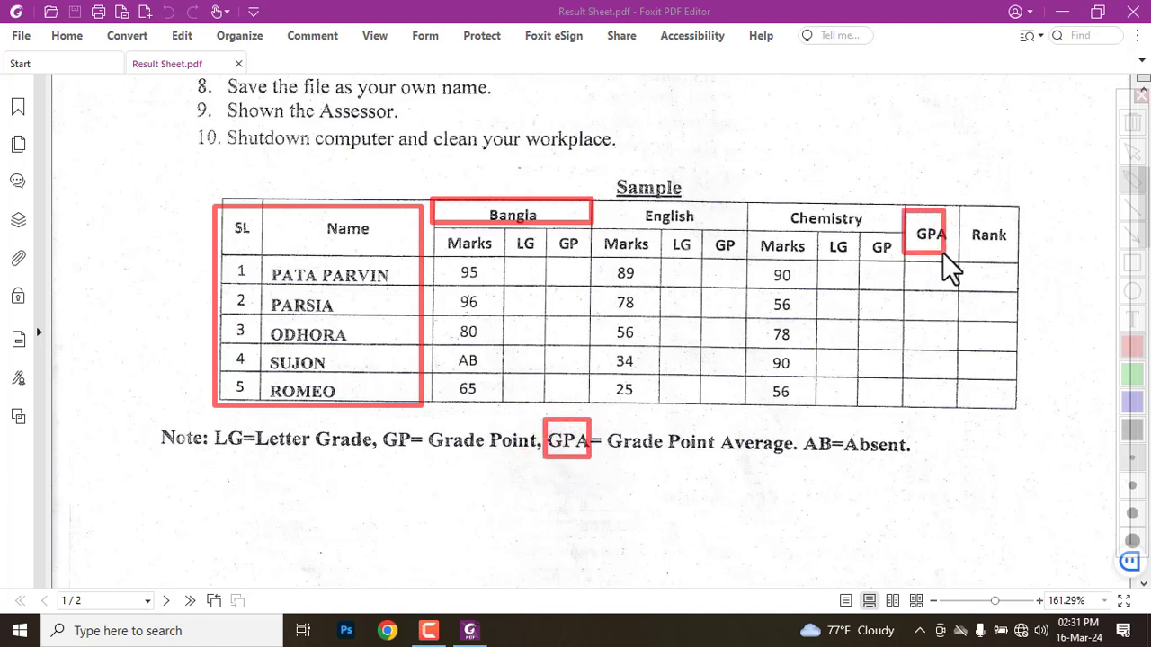
pyautogui.moveTo(942, 253); pyautogui.dragTo(956, 260)
pyautogui.moveTo(606, 419)
pyautogui.mouseDown()
pyautogui.moveTo(699, 469)
pyautogui.moveTo(780, 455)
pyautogui.moveTo(897, 458)
pyautogui.mouseUp()
pyautogui.hotkey('ctrl', 'z')
pyautogui.hotkey('ctrl', 'z')
pyautogui.hotkey('ctrl', 'z')
pyautogui.hotkey('ctrl', 'z')
pyautogui.hotkey('ctrl', 'z')
pyautogui.hotkey('ctrl', 'z')
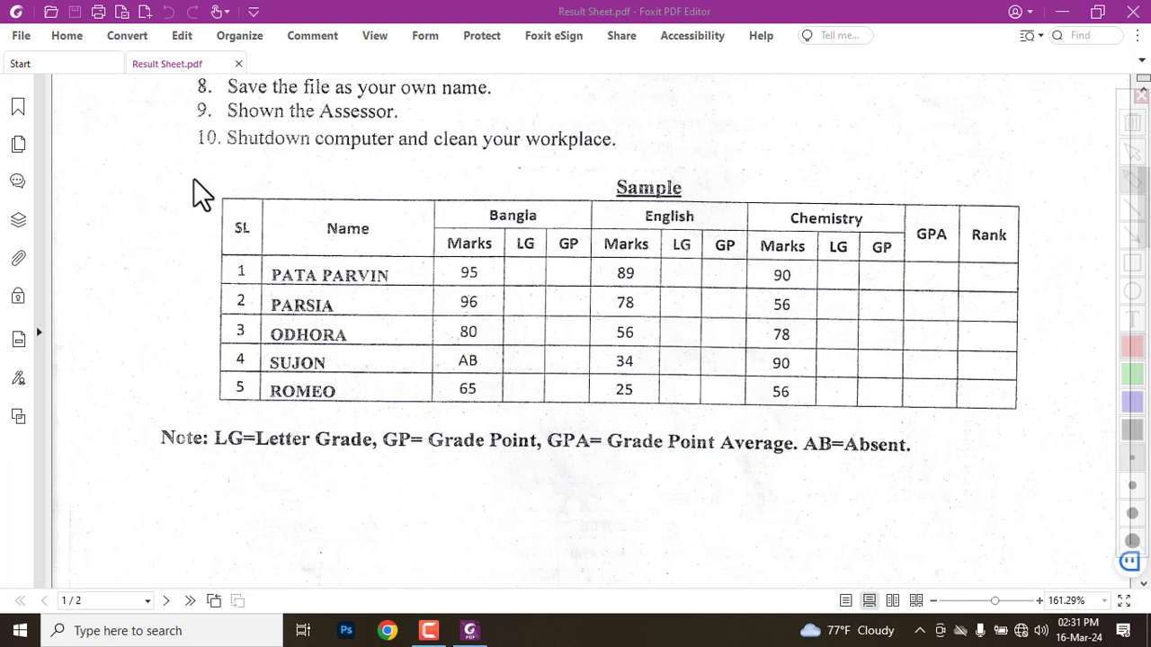
# Outline the whole Sample table, clear the markup and switch to the job-02 workbook.
pyautogui.moveTo(197, 170)
pyautogui.mouseDown()
pyautogui.moveTo(341, 254)
pyautogui.moveTo(949, 364)
pyautogui.moveTo(1031, 414)
pyautogui.moveTo(1019, 413)
pyautogui.mouseUp()
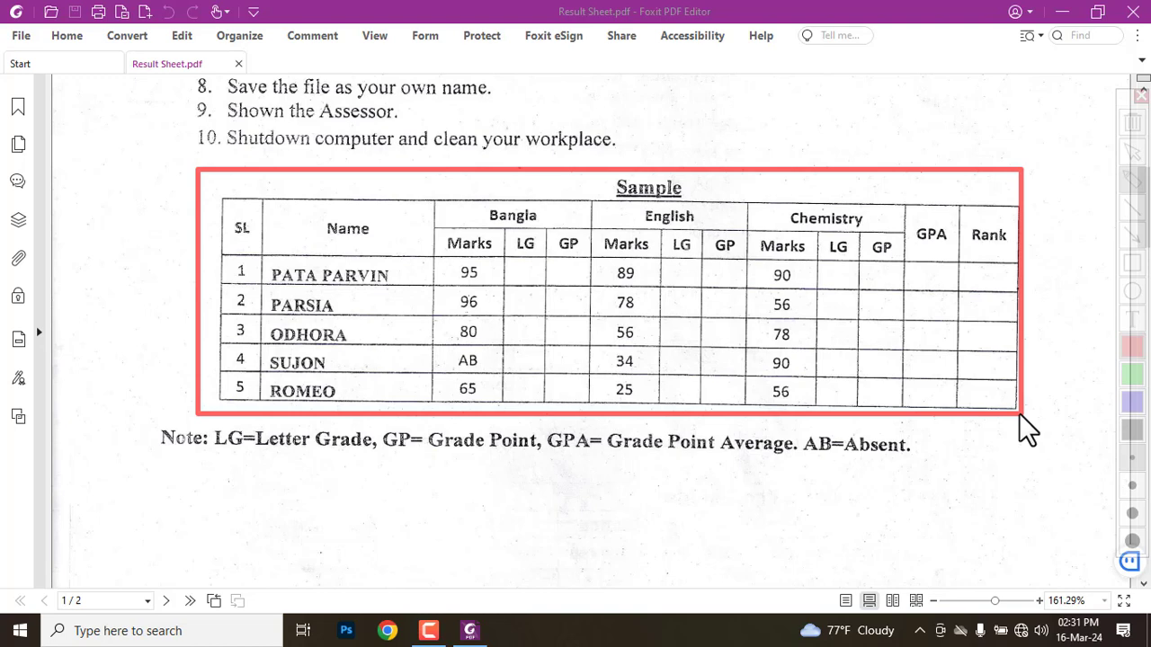
pyautogui.press('Escape')
pyautogui.hotkey('alt', 'Tab')
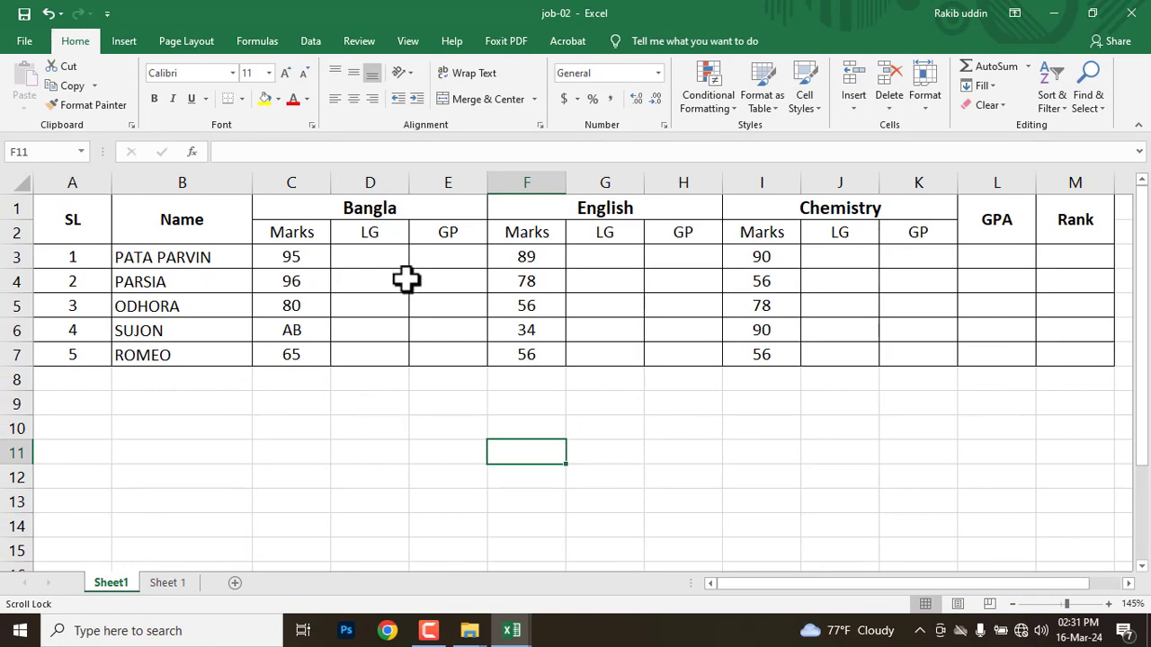
# On PDF page 2, box Condition for the job and arrow A+, A, A-, B+ to their marks ranges.
pyautogui.hotkey('alt', 'Tab')
pyautogui.scroll(-15, 409, 306)
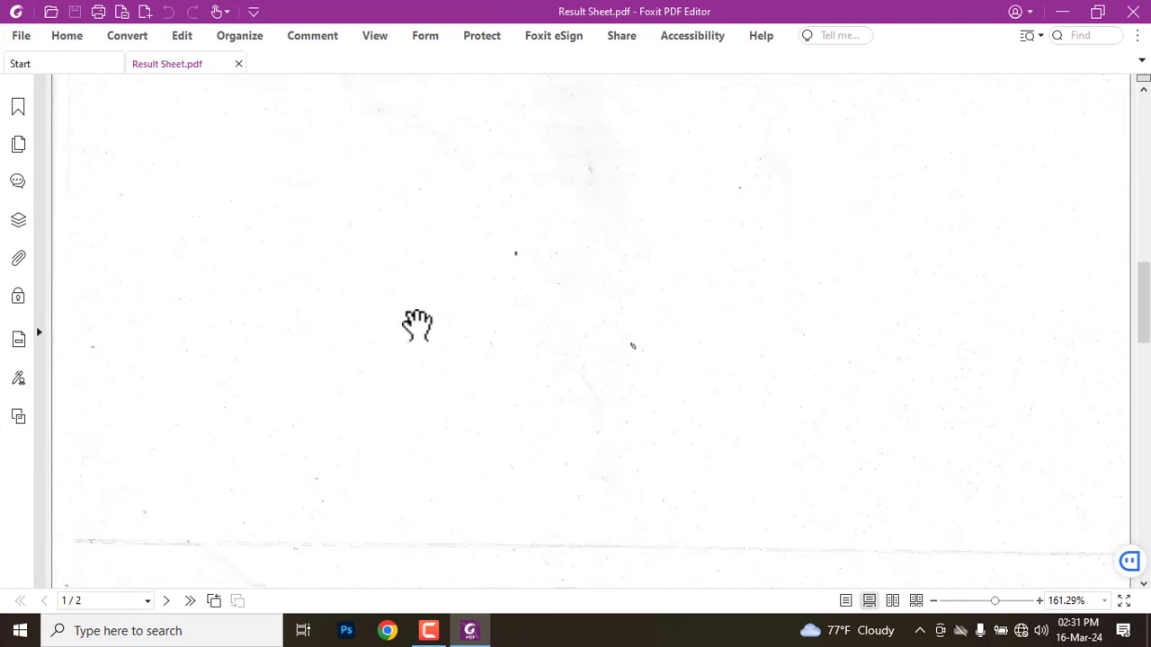
pyautogui.hotkey('ctrl', 'alt', 'g')
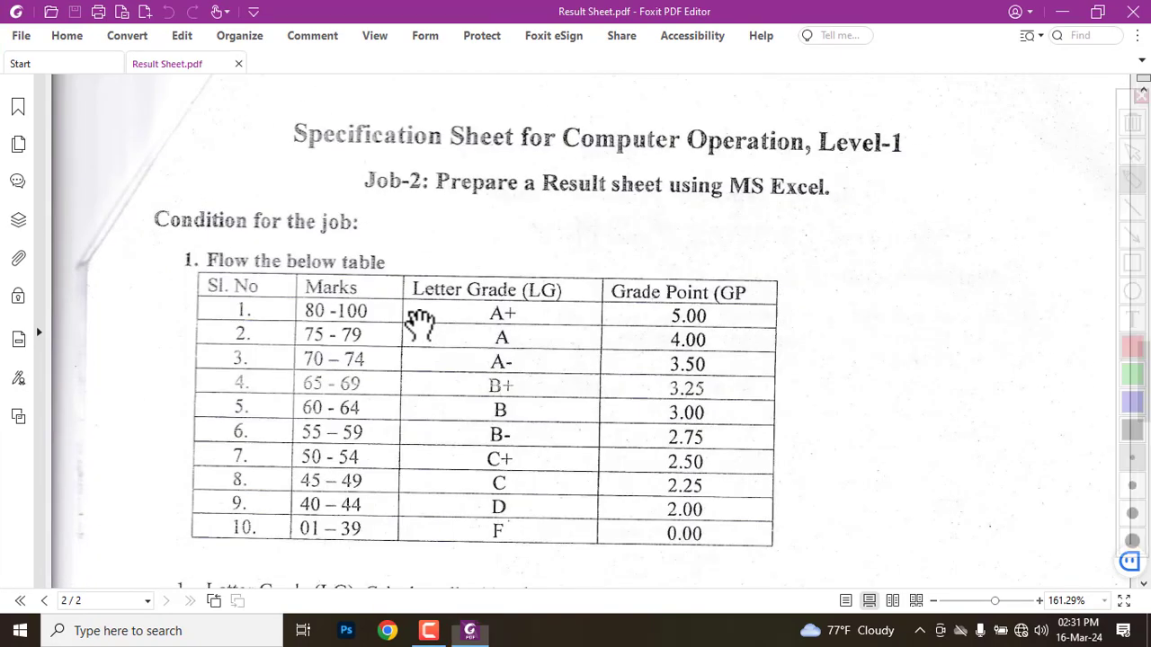
pyautogui.moveTo(140, 193); pyautogui.dragTo(410, 244)
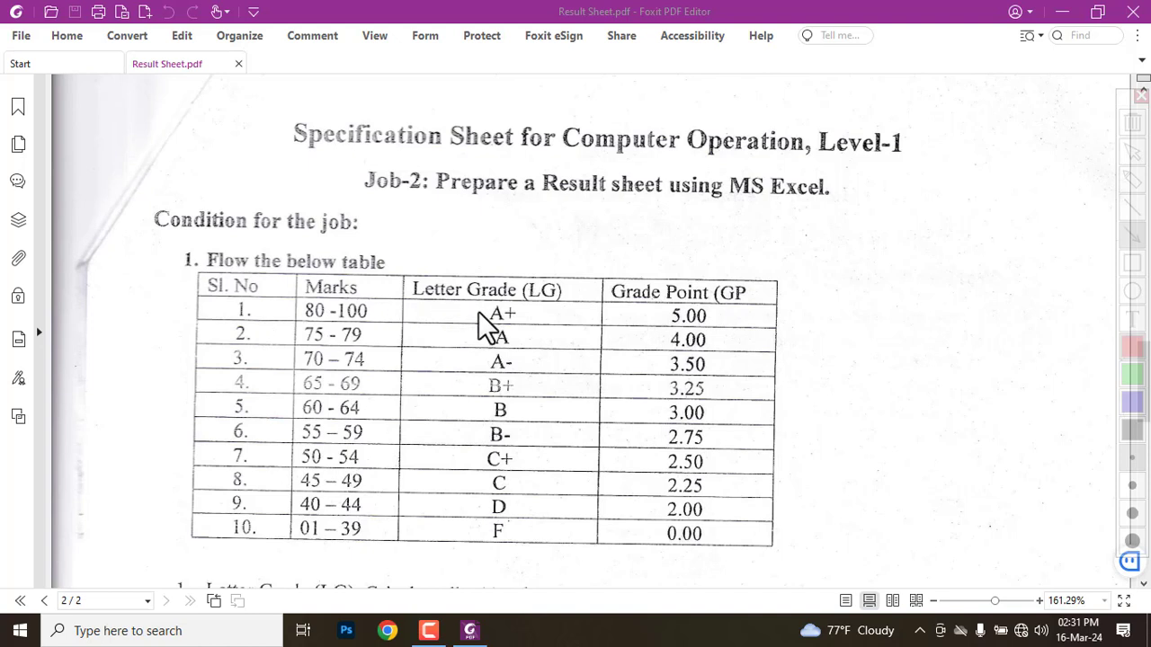
pyautogui.moveTo(387, 310); pyautogui.dragTo(326, 310)
pyautogui.moveTo(491, 337); pyautogui.dragTo(326, 334)
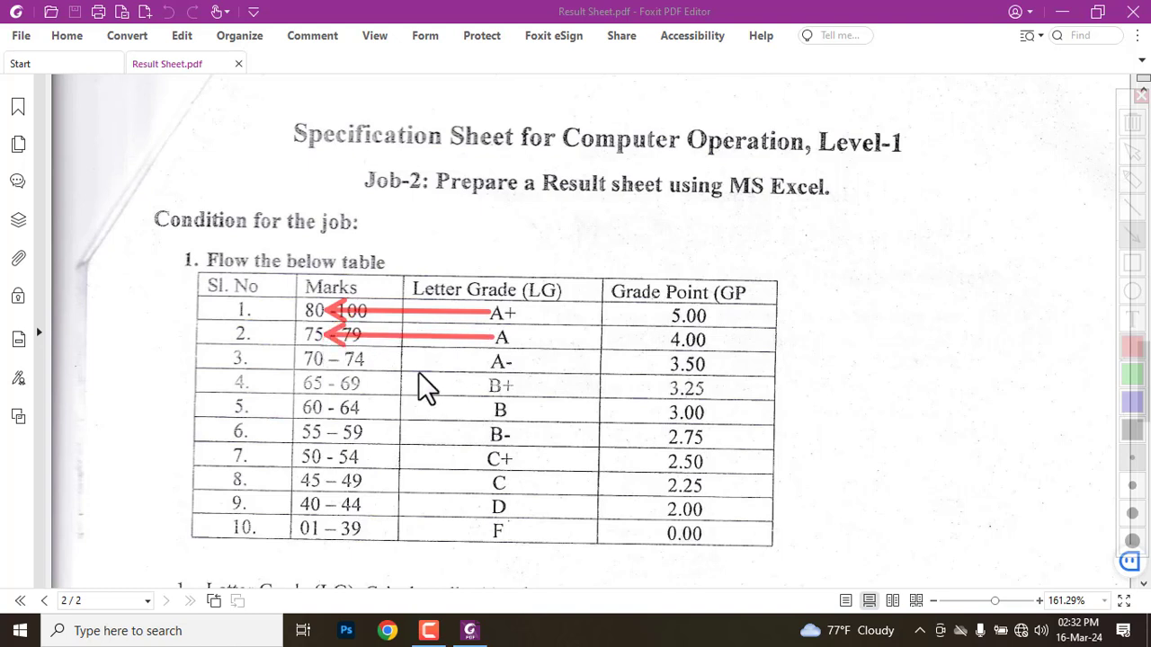
pyautogui.moveTo(466, 364); pyautogui.dragTo(325, 361)
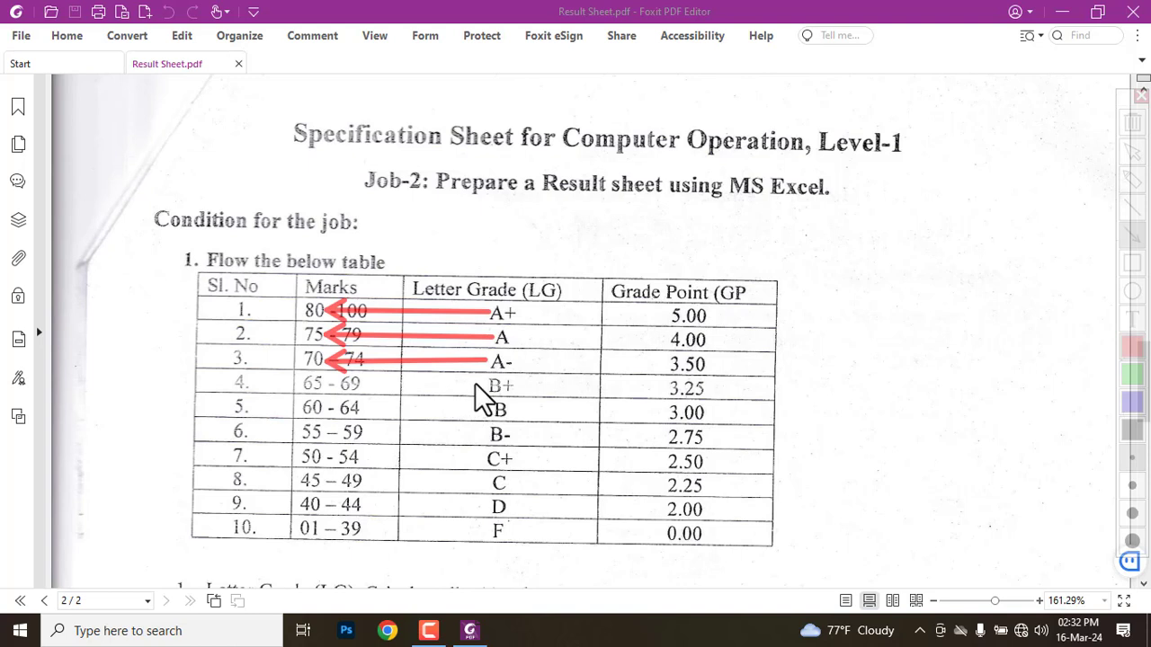
pyautogui.moveTo(477, 384); pyautogui.dragTo(327, 383)
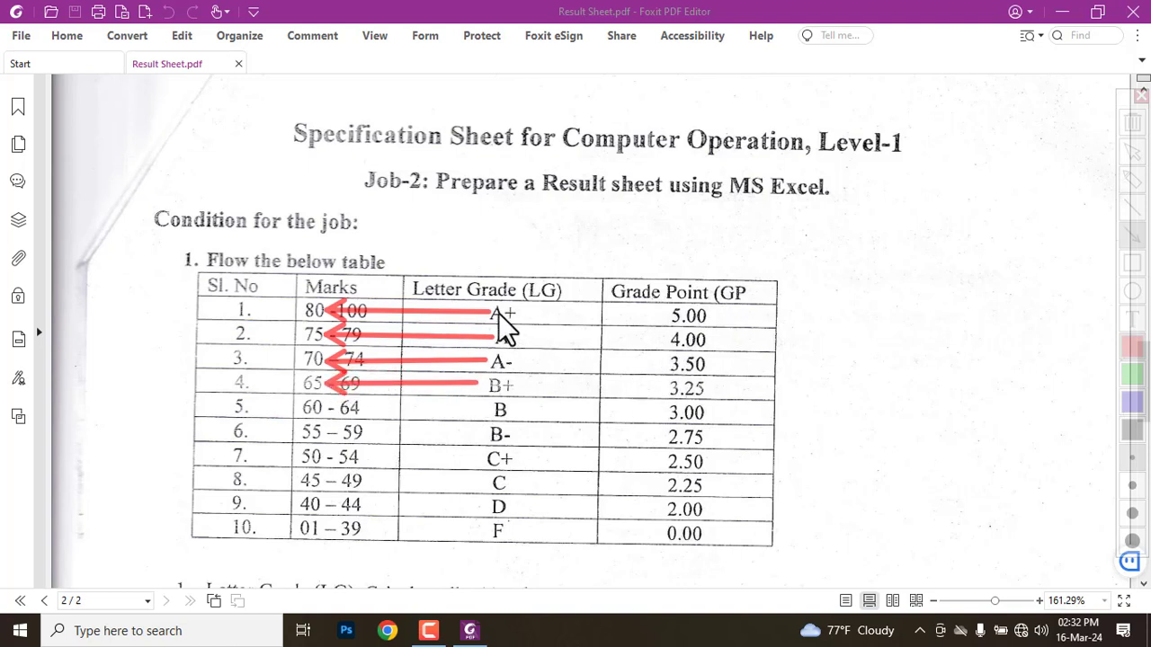
# Link grade points 5.00, 4.00, 3.50 and 3.25 to their letter grades, then erase the arrows.
pyautogui.moveTo(673, 318)
pyautogui.mouseDown()
pyautogui.moveTo(533, 316)
pyautogui.moveTo(536, 339)
pyautogui.mouseUp()
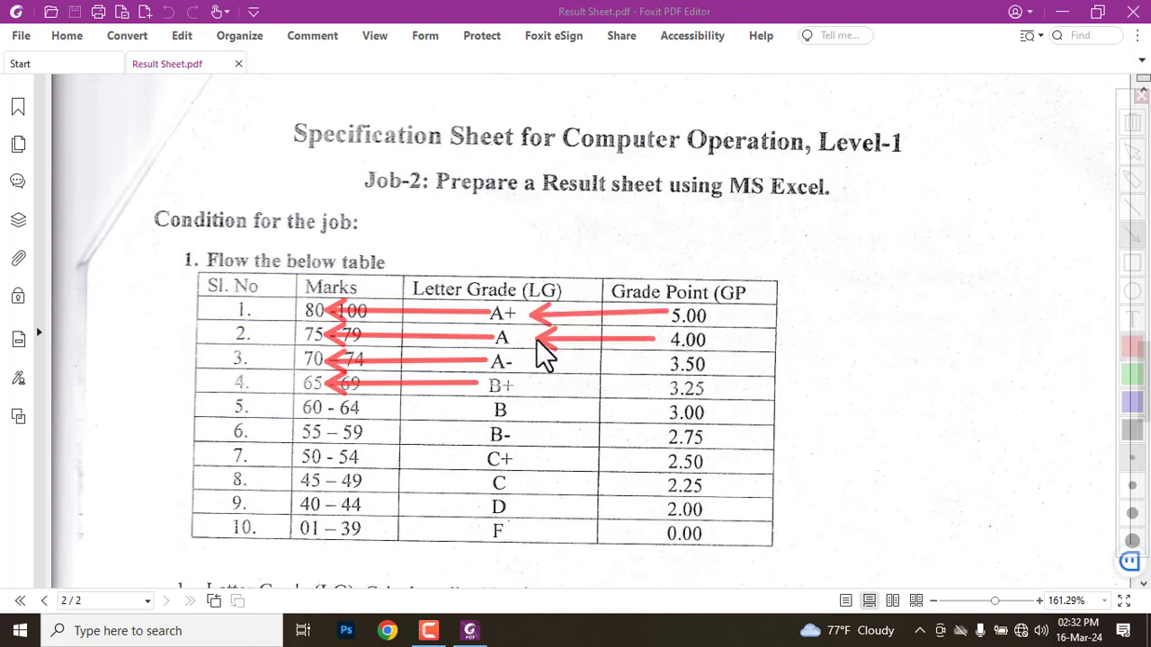
pyautogui.moveTo(663, 360); pyautogui.dragTo(532, 361)
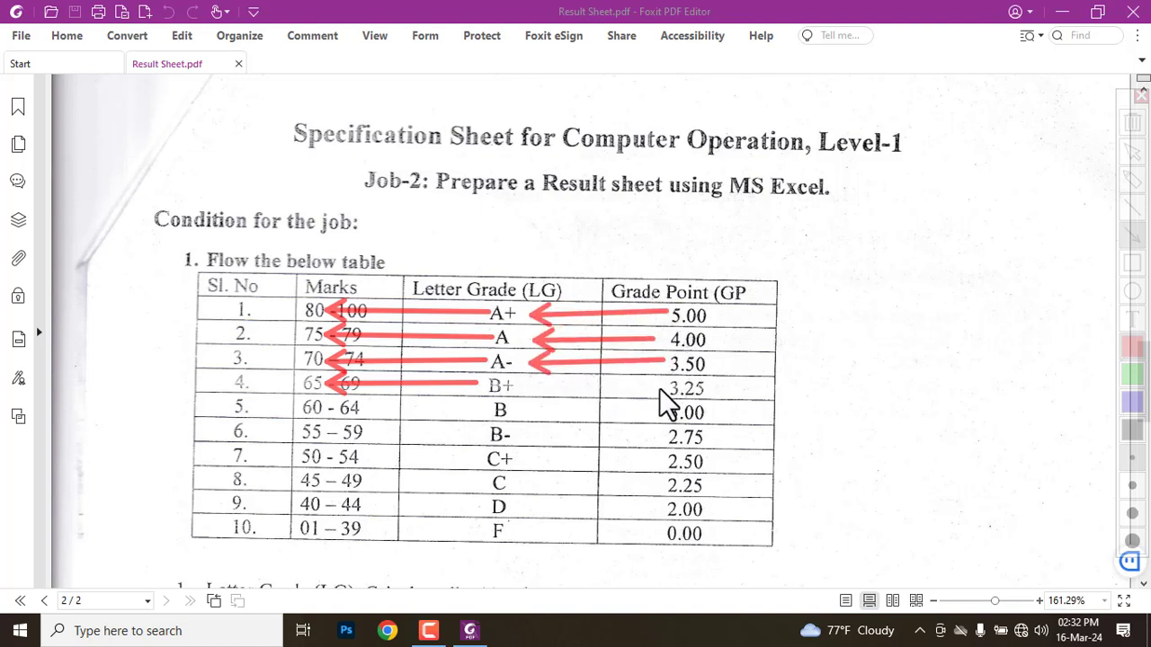
pyautogui.moveTo(661, 390); pyautogui.dragTo(534, 390)
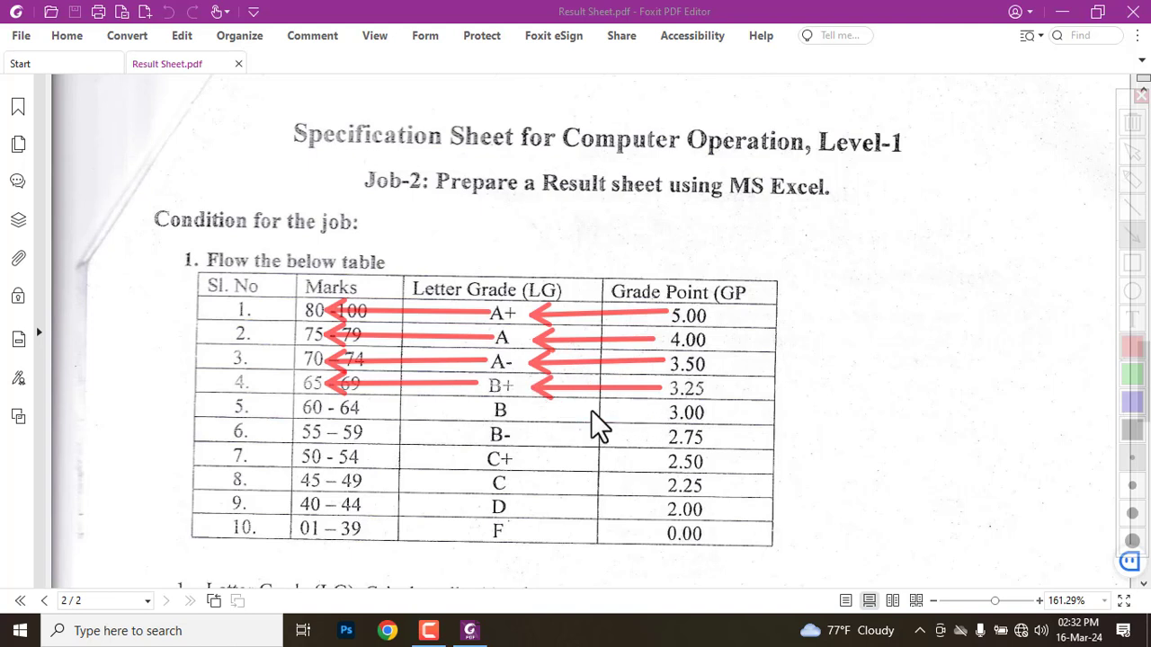
pyautogui.hotkey('ctrl', 'z')
pyautogui.hotkey('ctrl', 'z')
pyautogui.hotkey('ctrl', 'z')
pyautogui.hotkey('ctrl', 'z')
pyautogui.hotkey('ctrl', 'z')
pyautogui.hotkey('ctrl', 'z')
pyautogui.hotkey('ctrl', 'z')
pyautogui.hotkey('ctrl', 'z')
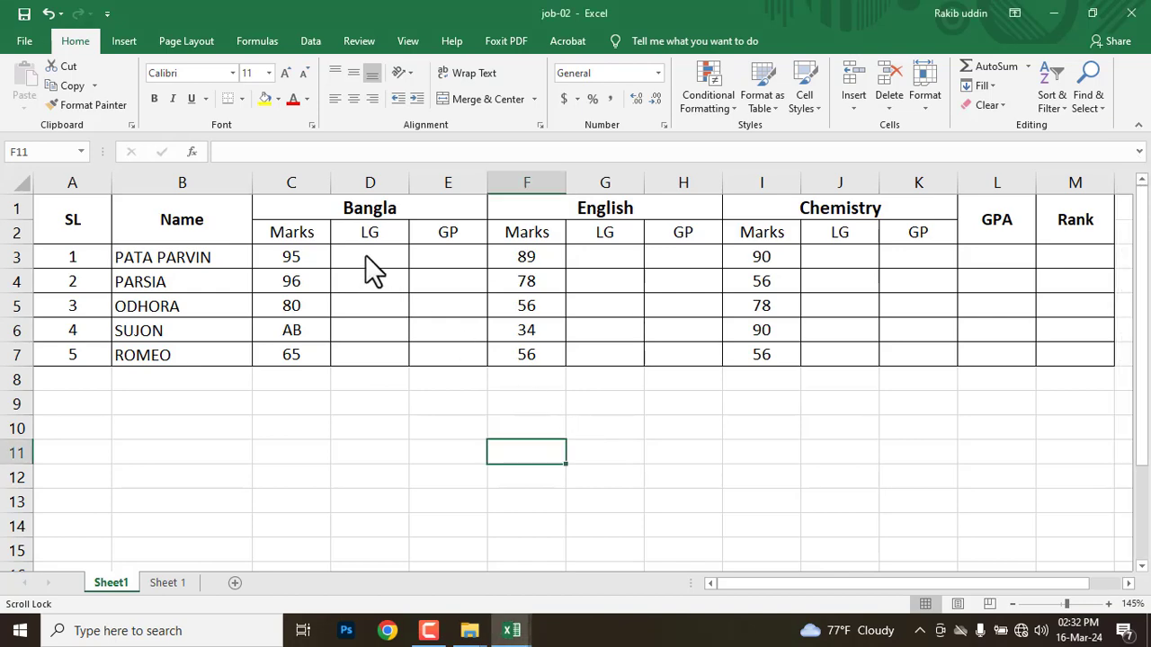
# Box the page 2 Letter Grade and Grade Point calculation instructions in red, then scroll up to page 1.
pyautogui.hotkey('alt', 'Tab')
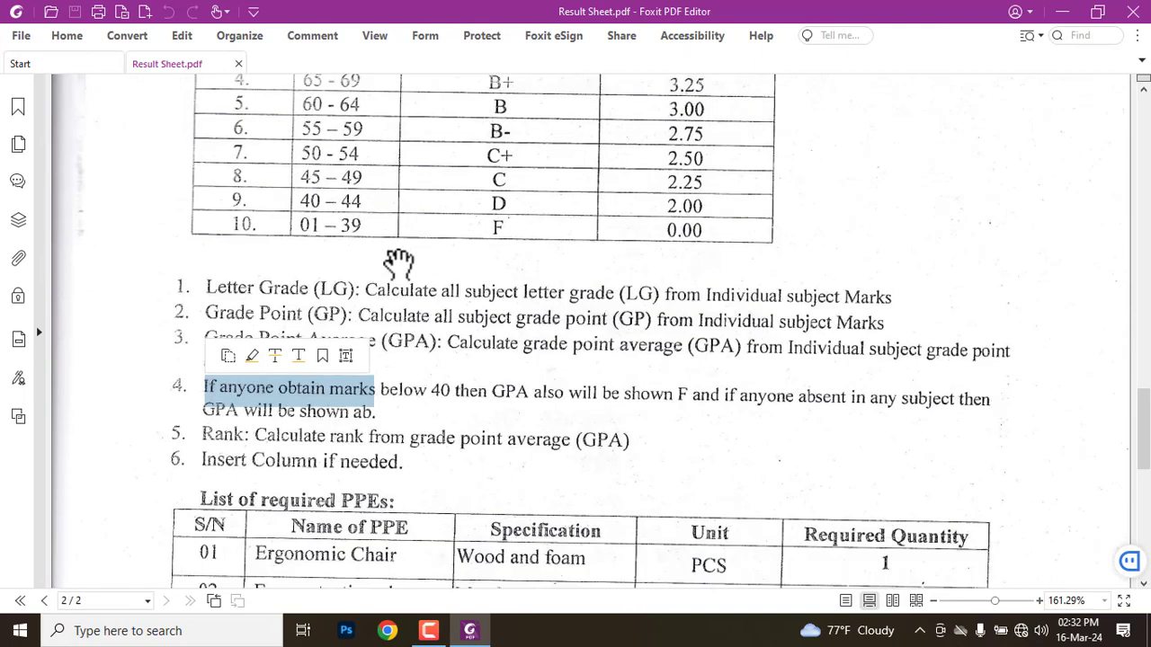
pyautogui.click(530, 439)
pyautogui.scroll(-2, 580, 427)
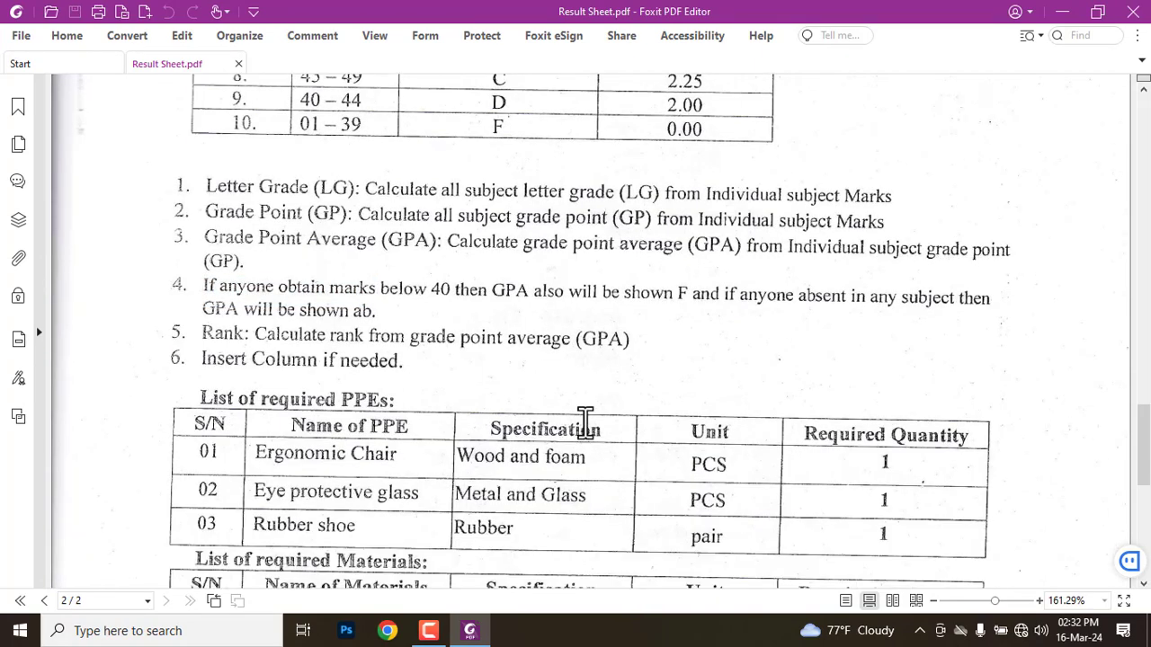
pyautogui.hotkey('ctrl', 'alt', 'g')
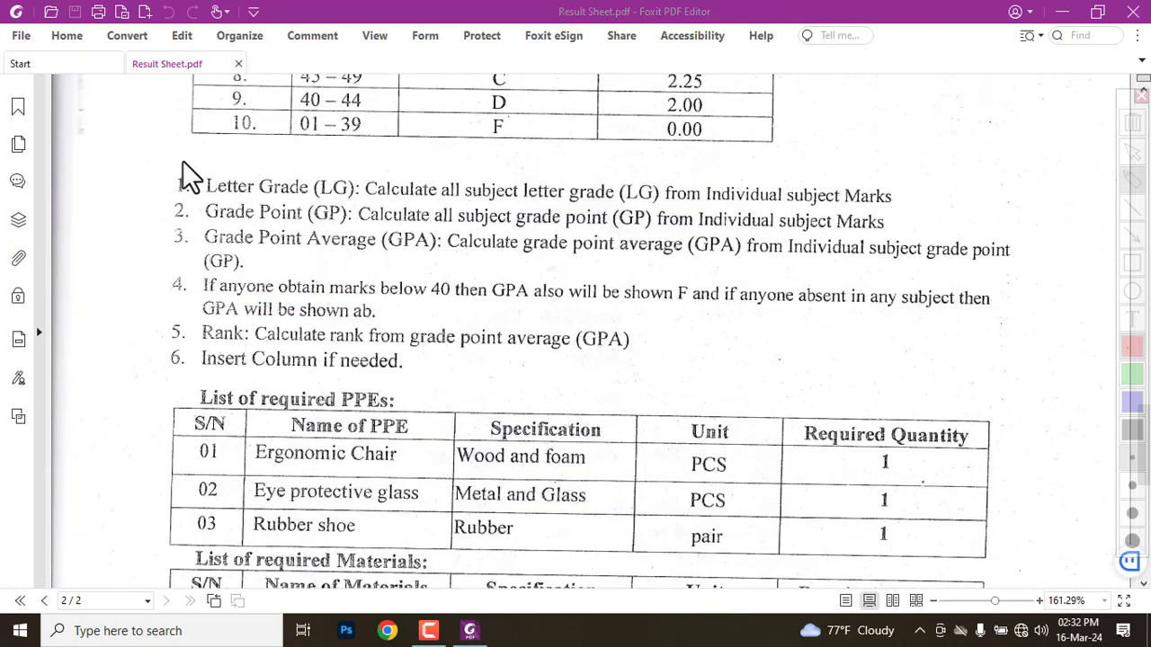
pyautogui.moveTo(185, 160)
pyautogui.mouseDown()
pyautogui.moveTo(312, 198)
pyautogui.moveTo(570, 198)
pyautogui.moveTo(372, 183)
pyautogui.moveTo(372, 216)
pyautogui.moveTo(365, 206)
pyautogui.mouseUp()
pyautogui.moveTo(359, 165)
pyautogui.mouseDown()
pyautogui.moveTo(706, 219)
pyautogui.moveTo(908, 218)
pyautogui.moveTo(907, 209)
pyautogui.mouseUp()
pyautogui.moveTo(201, 200); pyautogui.dragTo(368, 228)
pyautogui.moveTo(442, 232); pyautogui.dragTo(1031, 260)
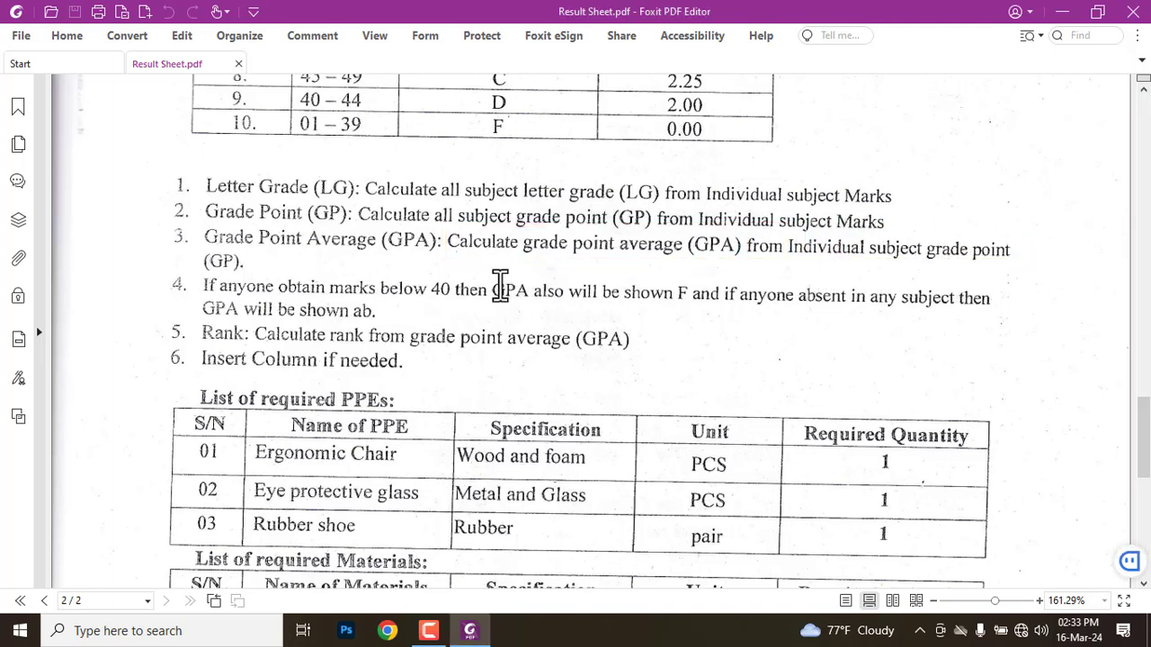
pyautogui.scroll(10, 500, 297)
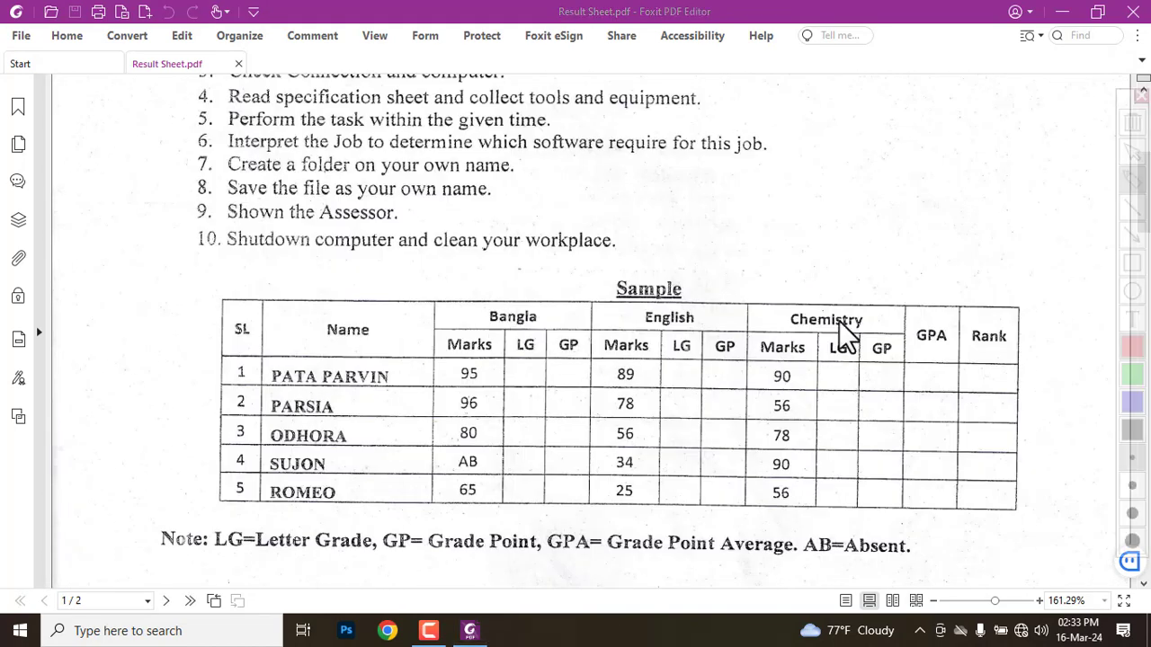
pyautogui.moveTo(924, 317); pyautogui.dragTo(673, 234)
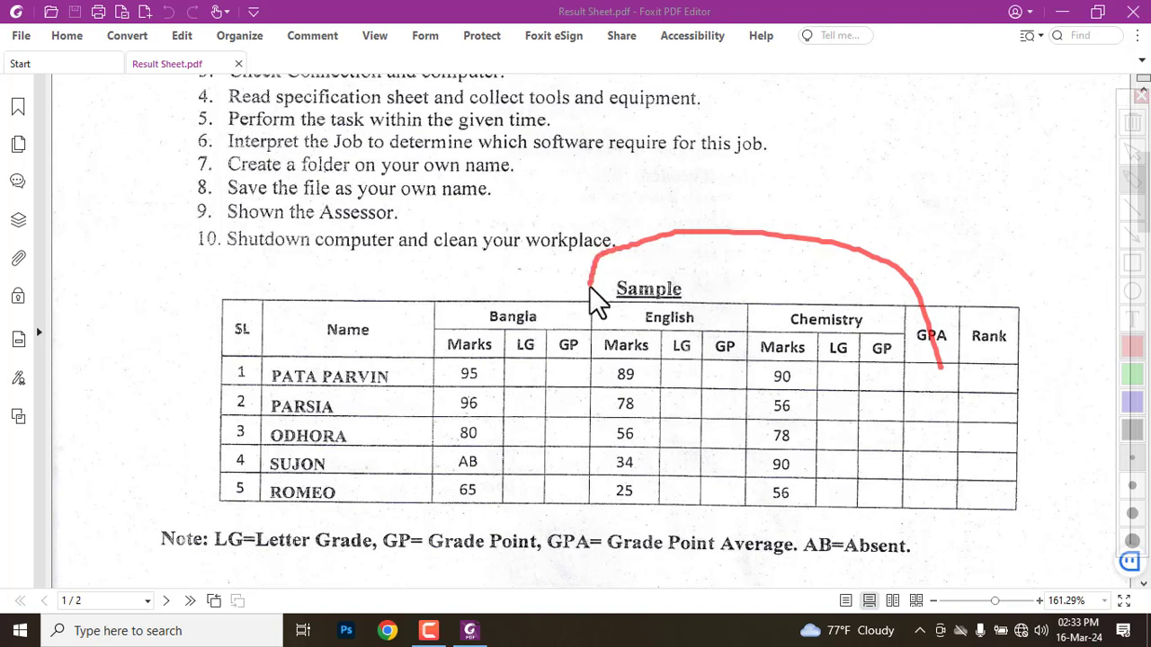
pyautogui.moveTo(913, 341)
pyautogui.mouseDown()
pyautogui.moveTo(909, 328)
pyautogui.moveTo(748, 272)
pyautogui.mouseUp()
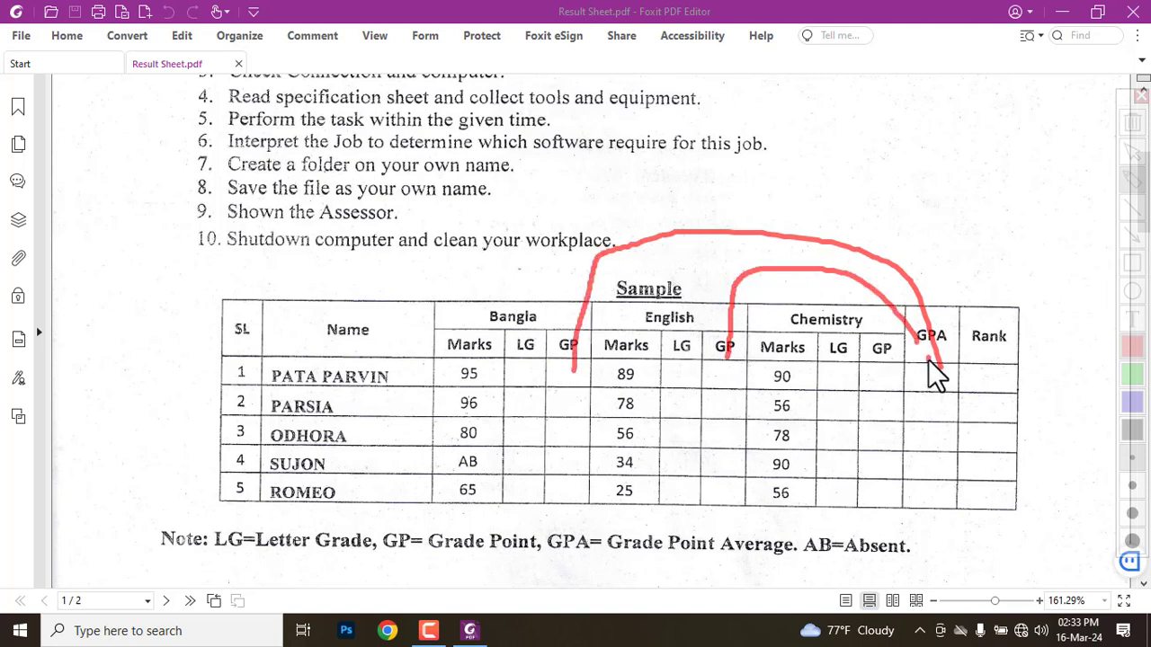
pyautogui.moveTo(929, 360); pyautogui.dragTo(877, 317)
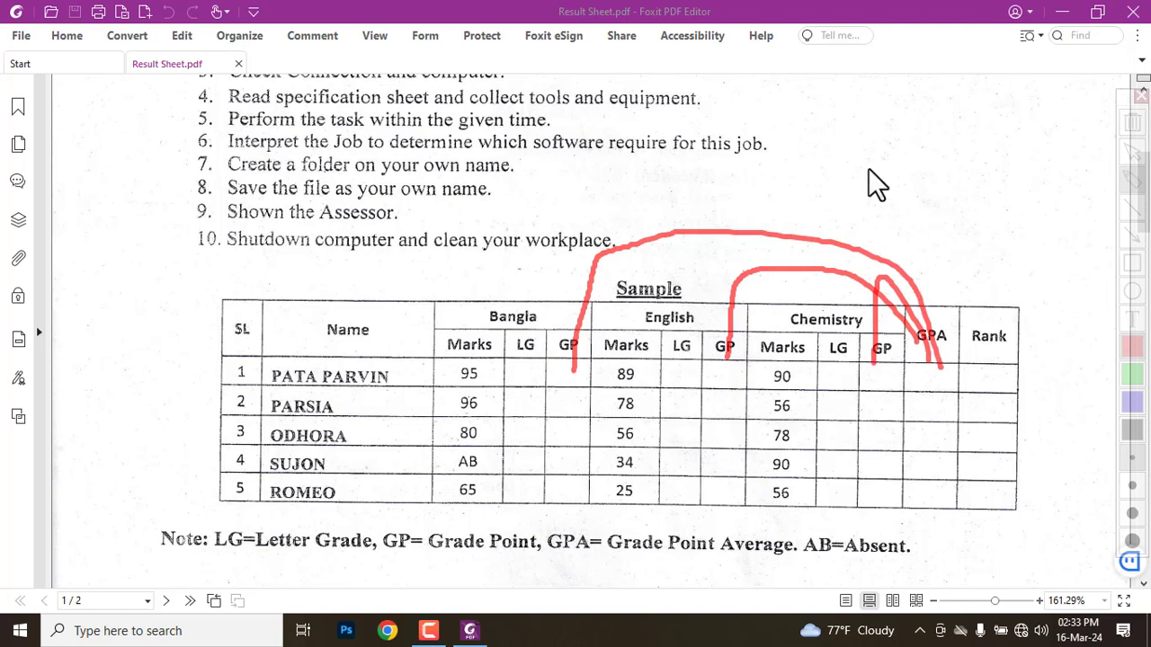
pyautogui.moveTo(865, 144); pyautogui.dragTo(877, 201)
pyautogui.press('Escape')
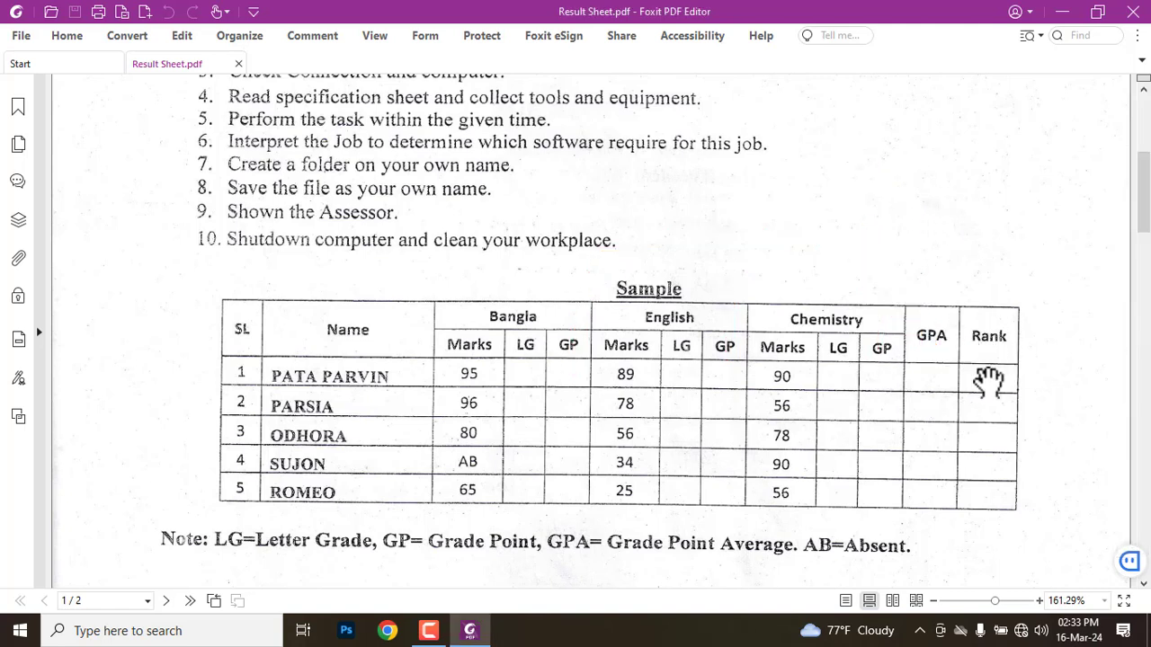
pyautogui.scroll(-1, 975, 375)
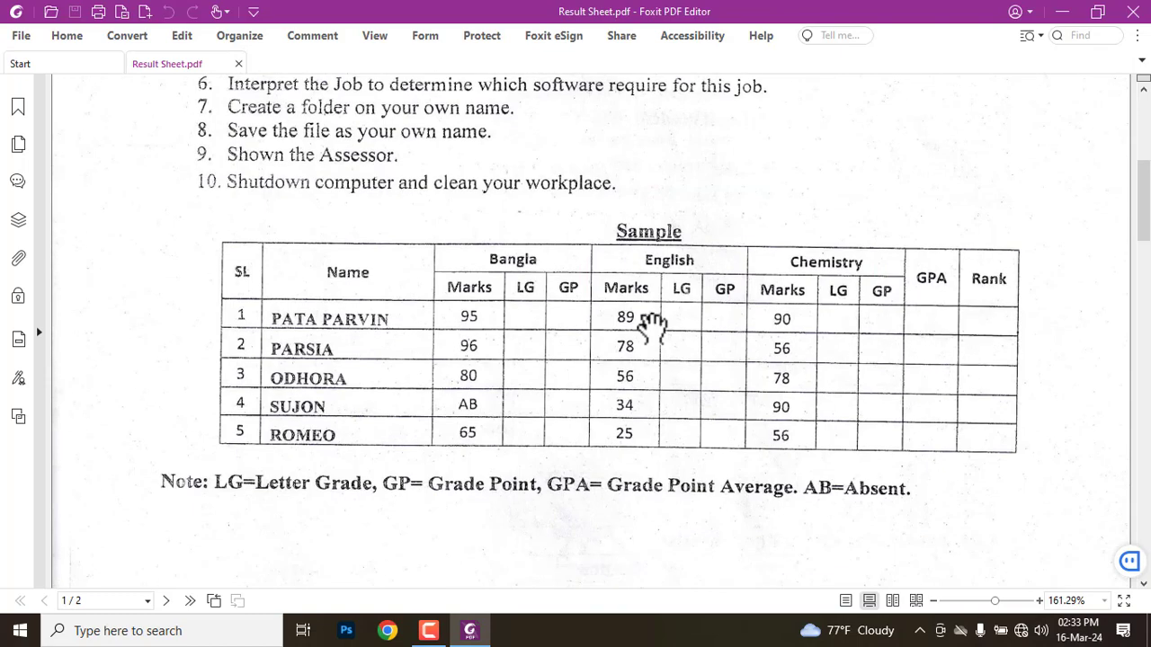
pyautogui.scroll(-8, 639, 329)
pyautogui.scroll(-15, 313, 301)
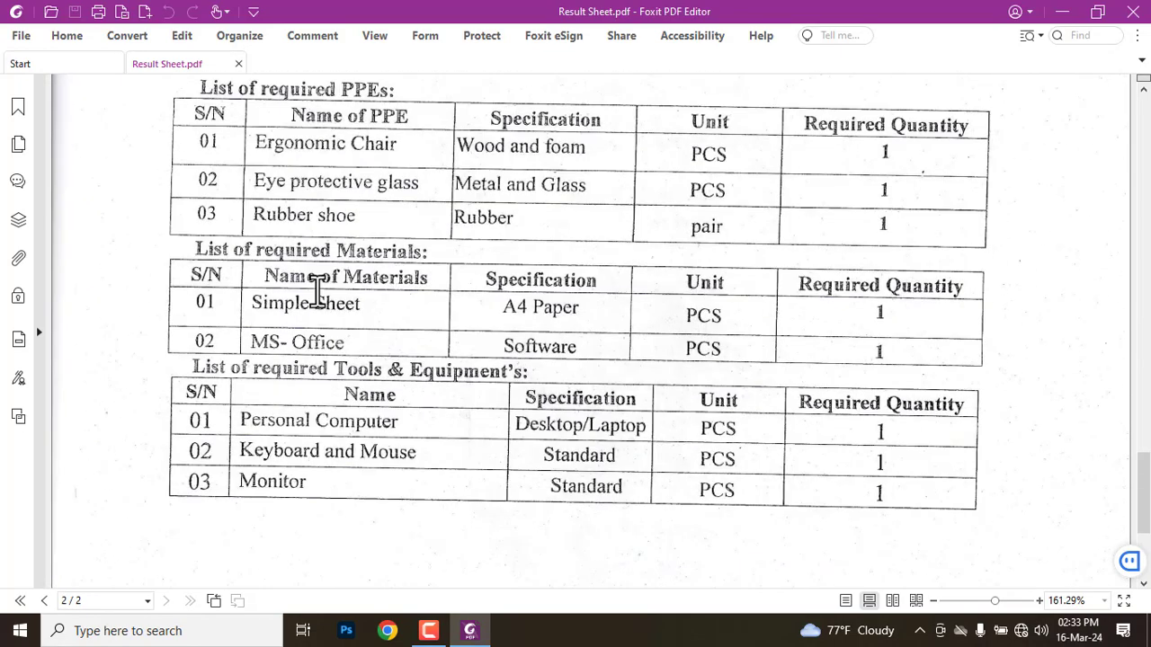
pyautogui.scroll(4, 317, 291)
pyautogui.moveTo(431, 232); pyautogui.dragTo(423, 280)
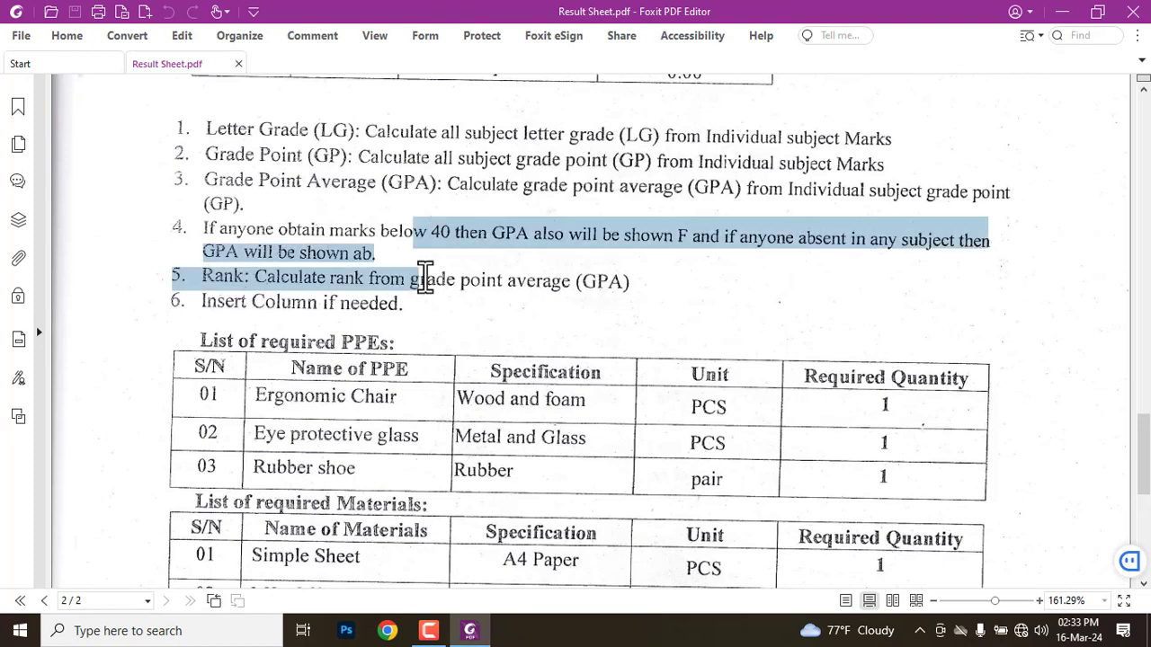
pyautogui.click(555, 279)
pyautogui.scroll(1, 390, 220)
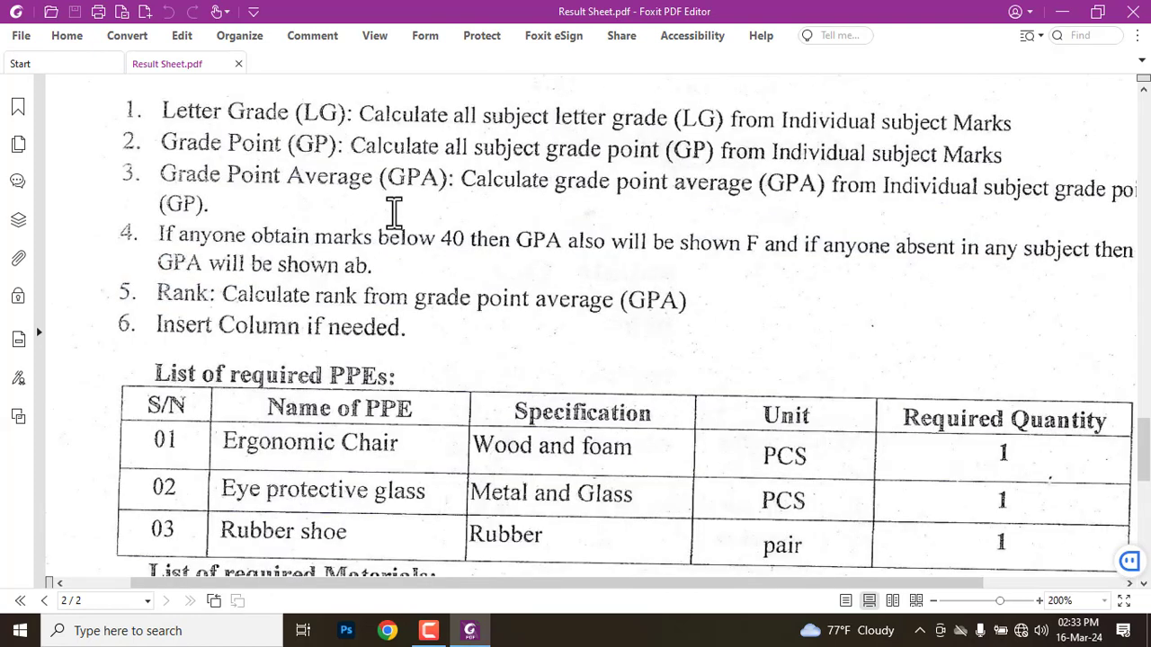
pyautogui.scroll(-1, 400, 236)
pyautogui.hotkey('ctrl', 'alt', 'g')
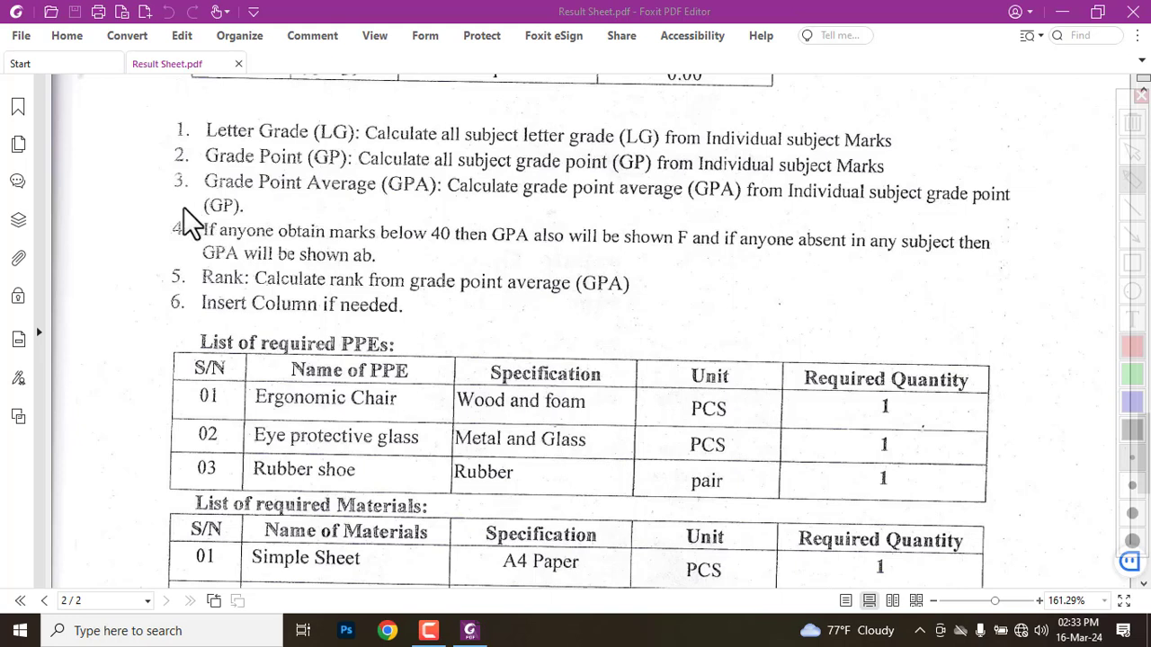
pyautogui.moveTo(183, 207)
pyautogui.mouseDown()
pyautogui.moveTo(527, 266)
pyautogui.moveTo(953, 271)
pyautogui.mouseUp()
pyautogui.moveTo(1006, 273); pyautogui.dragTo(1014, 272)
pyautogui.scroll(10, 444, 373)
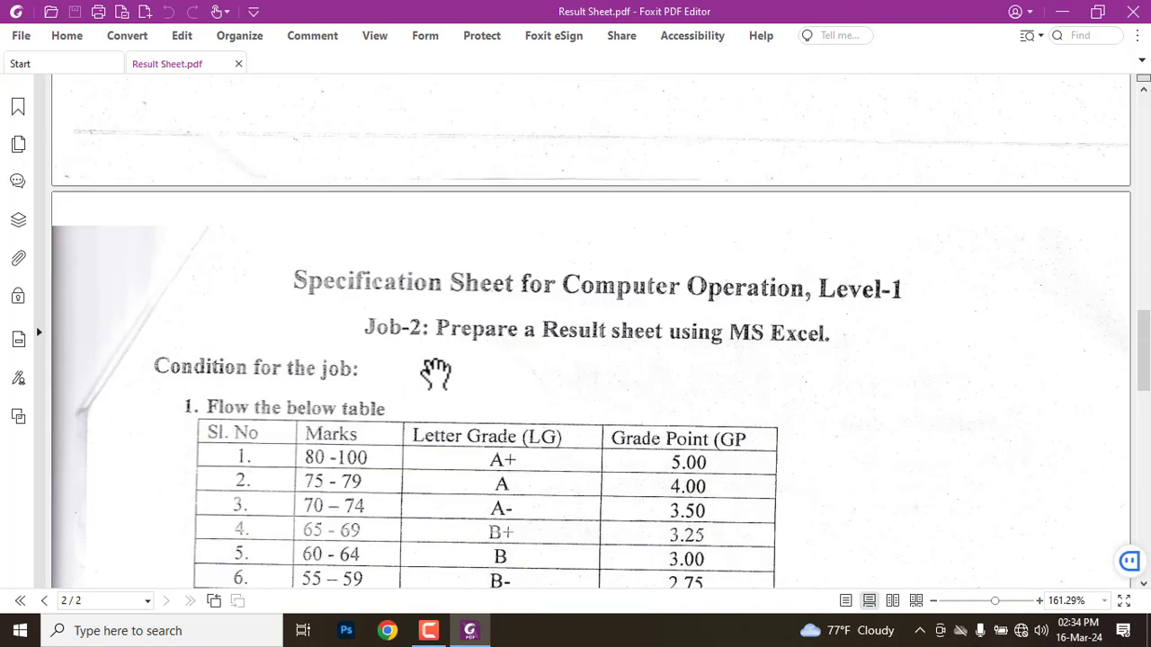
pyautogui.scroll(-5, 424, 402)
pyautogui.scroll(4, 424, 402)
pyautogui.scroll(-1, 419, 329)
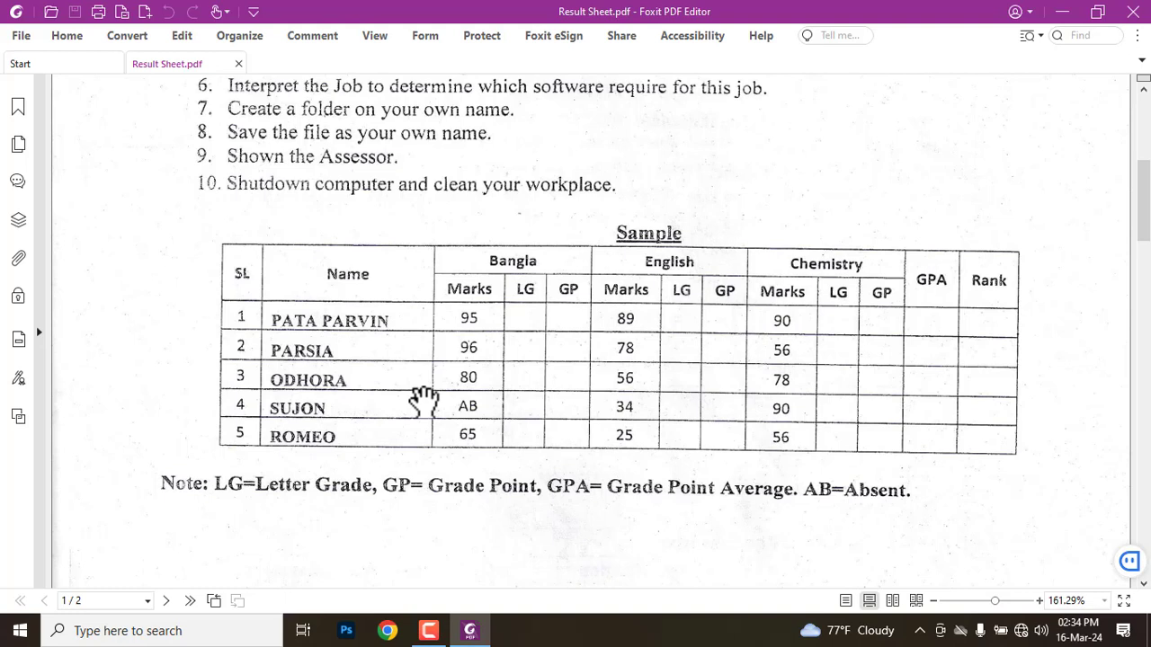
pyautogui.hotkey('ctrl', 'alt', 'd')
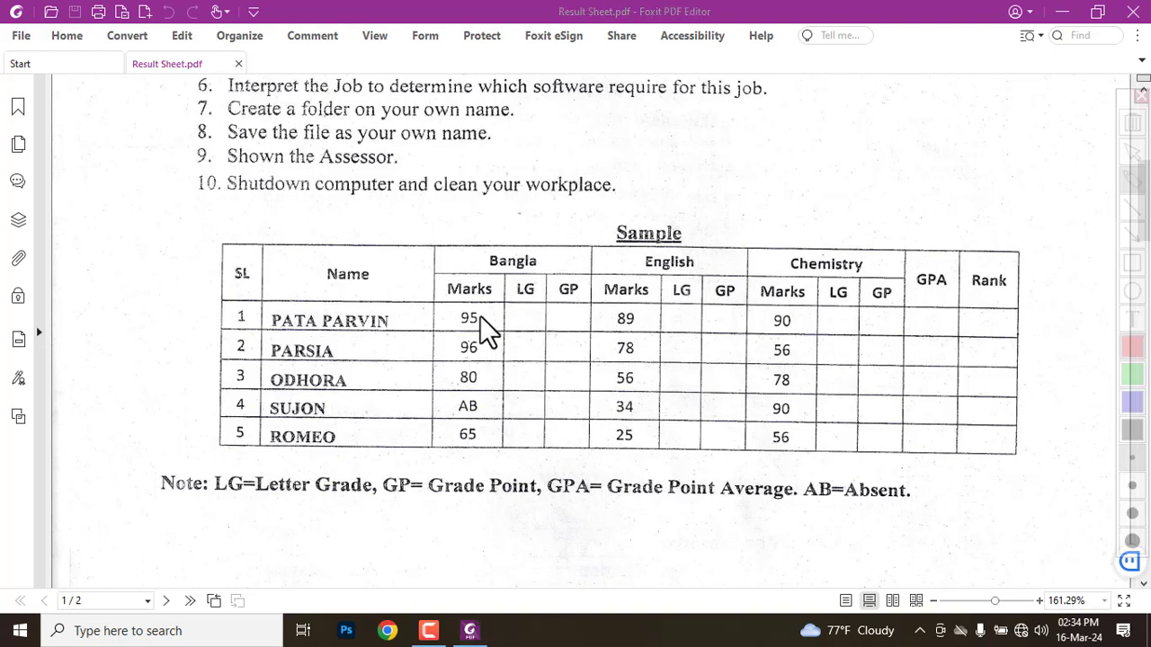
pyautogui.click(460, 373)
pyautogui.write('80')
pyautogui.moveTo(440, 399); pyautogui.dragTo(531, 412)
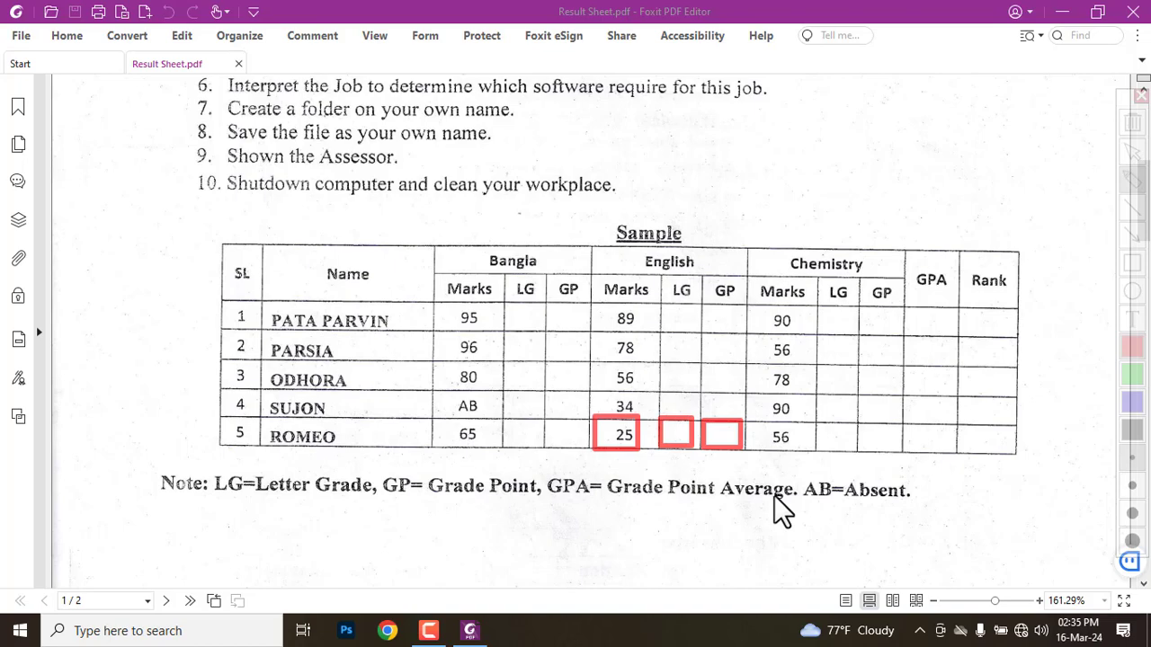
pyautogui.scroll(-10, 411, 351)
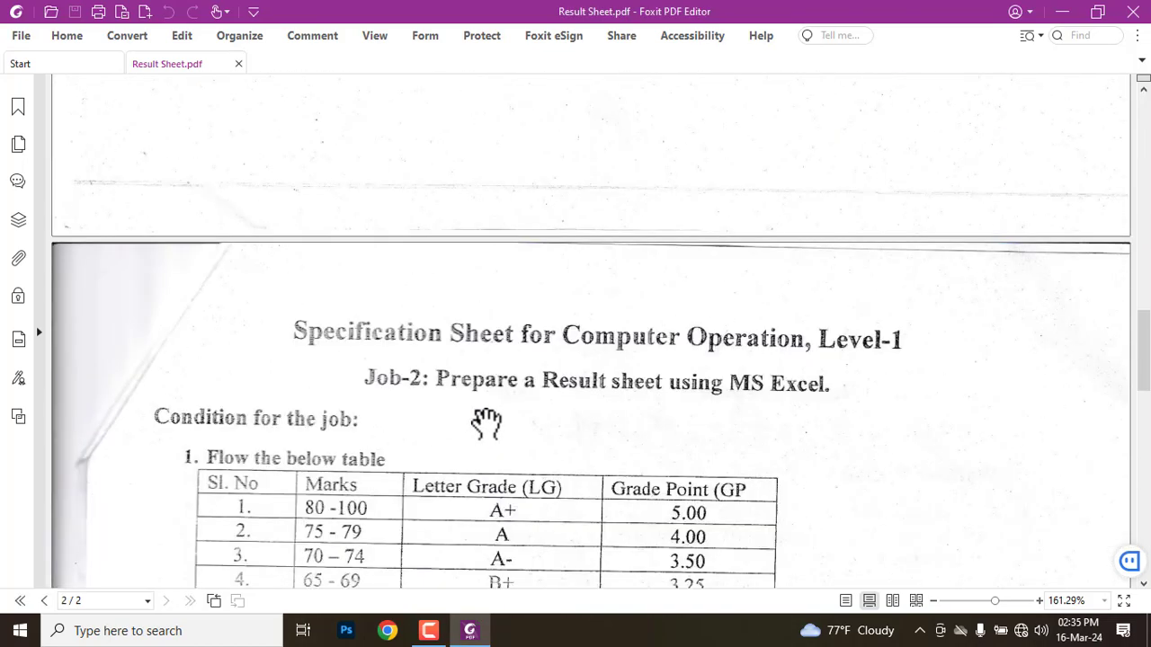
pyautogui.scroll(-6, 486, 423)
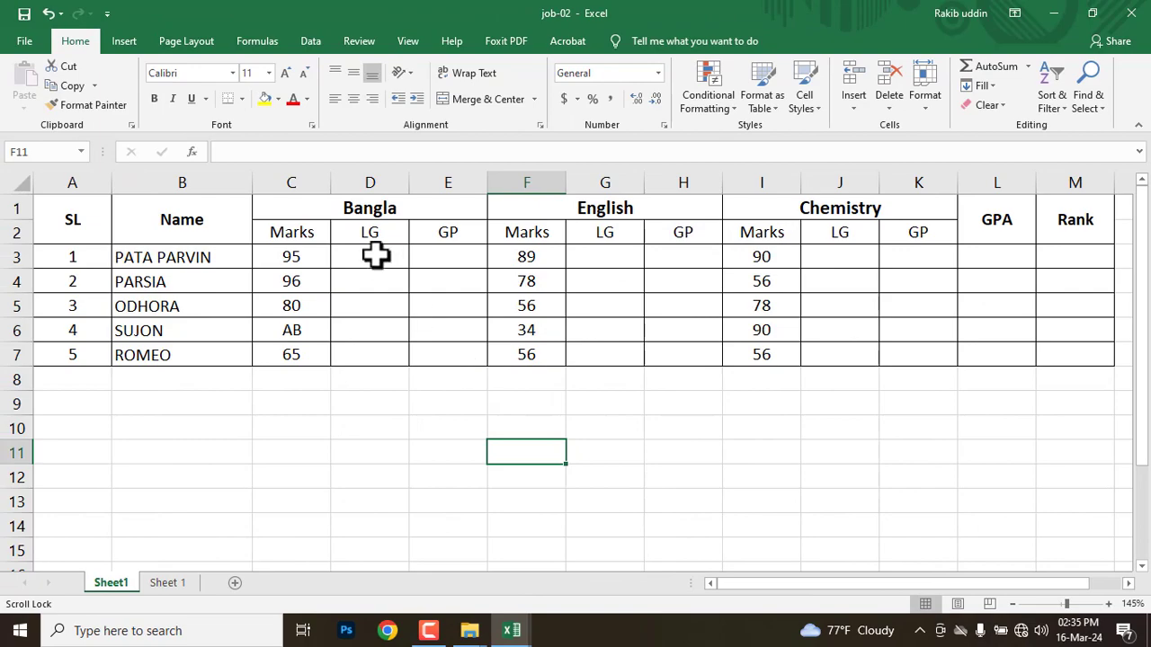
pyautogui.click(355, 258)
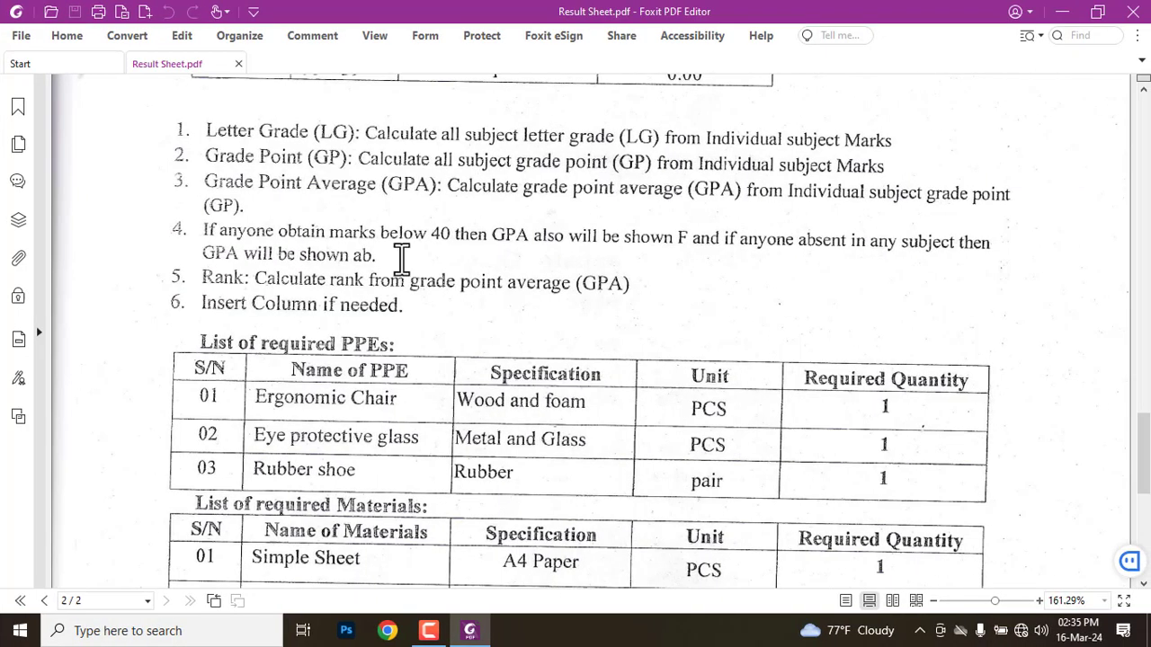
# Scroll the PDF to the marks-to-letter-grade table under Condition for the job and highlight it.
pyautogui.scroll(5, 404, 257)
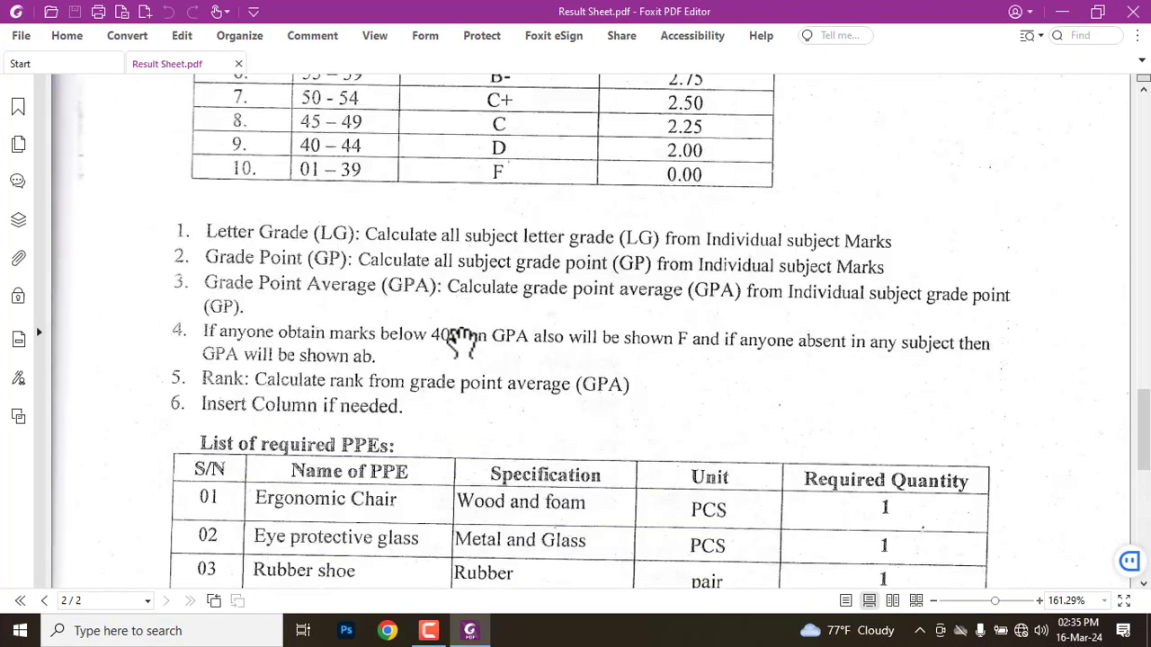
pyautogui.scroll(-1, 404, 285)
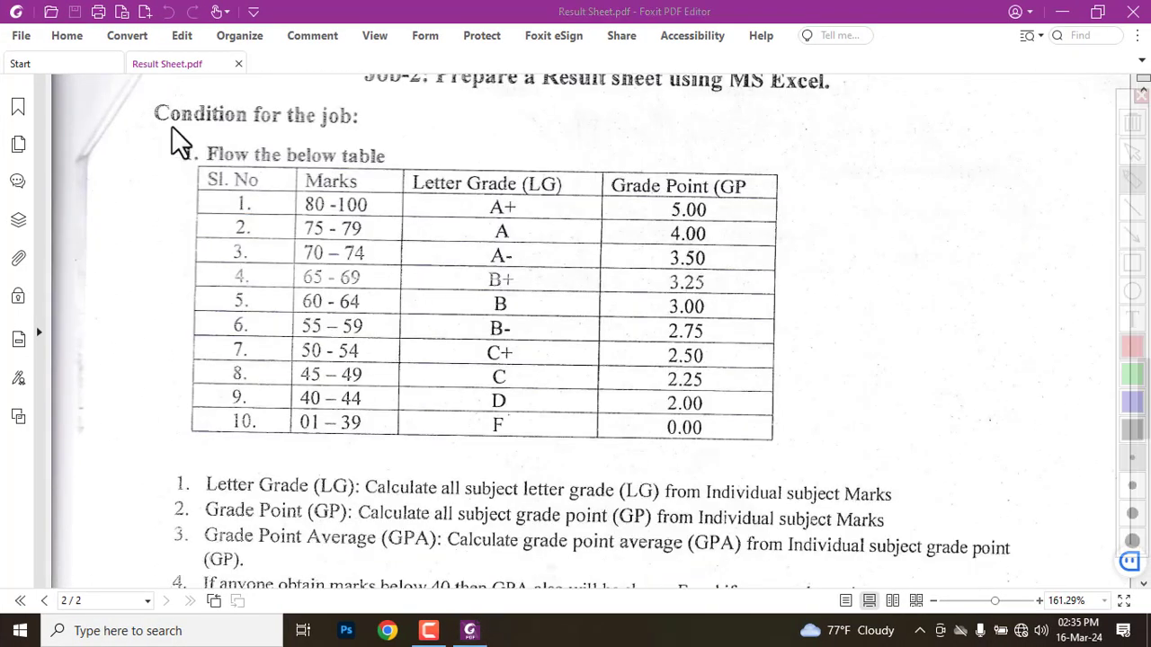
pyautogui.moveTo(156, 130)
pyautogui.mouseDown()
pyautogui.moveTo(220, 184)
pyautogui.moveTo(851, 479)
pyautogui.moveTo(822, 462)
pyautogui.mouseUp()
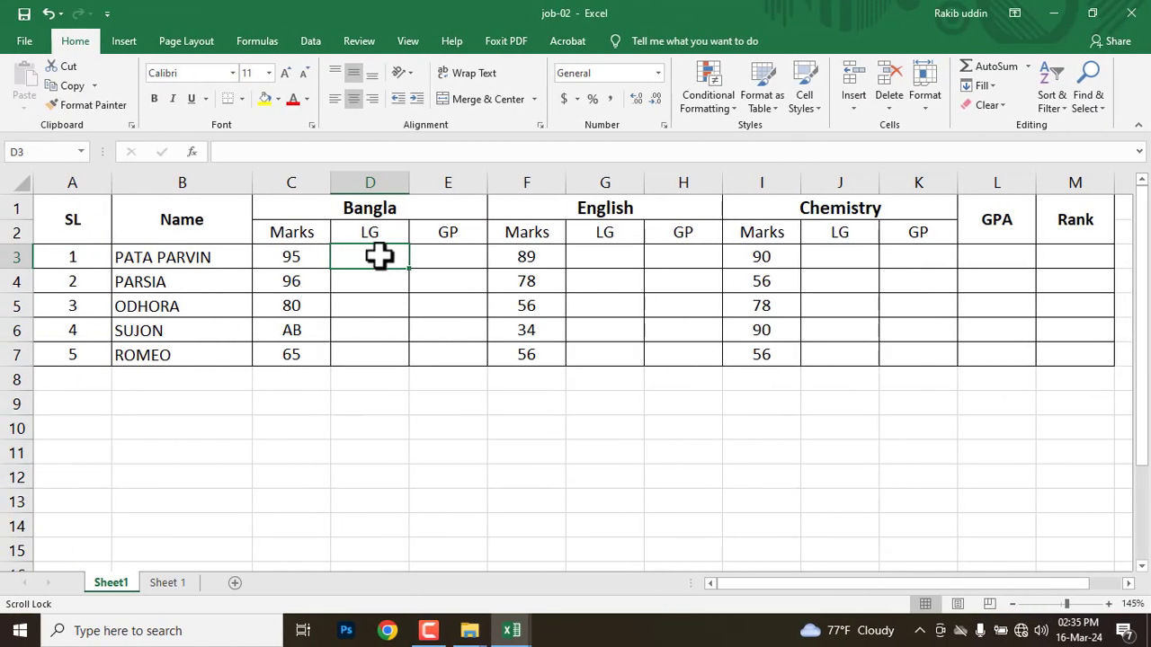
pyautogui.keyDown('ctrl'); pyautogui.scroll(1, 334, 262); pyautogui.keyUp('ctrl')
pyautogui.keyDown('ctrl'); pyautogui.scroll(1, 334, 263); pyautogui.keyUp('ctrl')
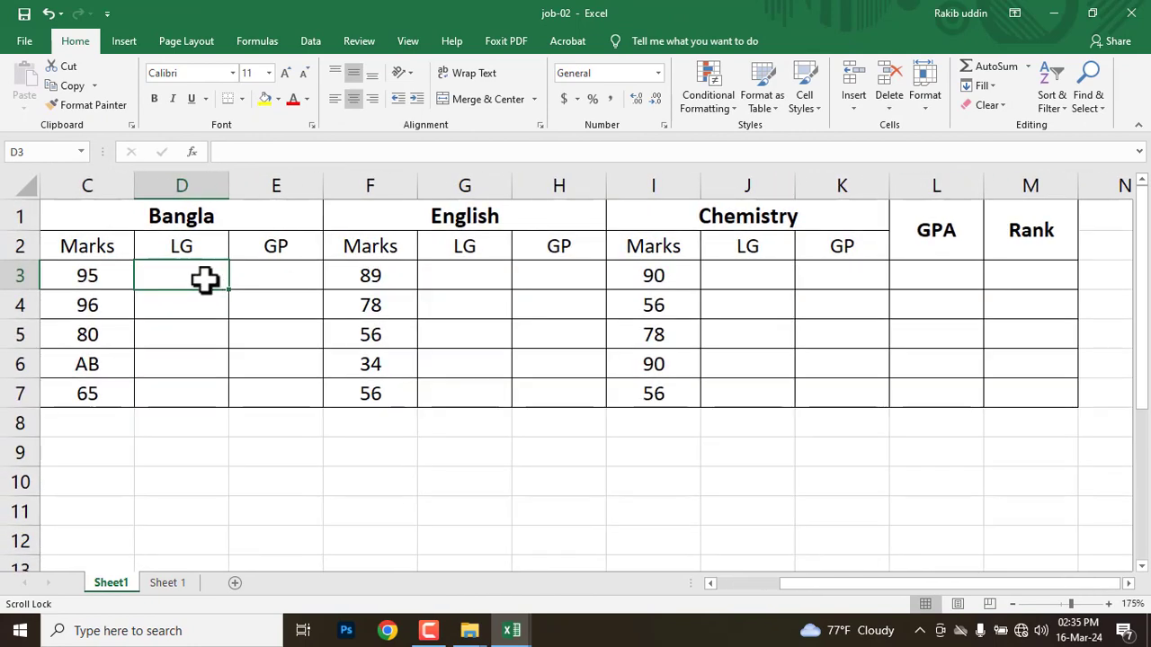
pyautogui.moveTo(831, 584); pyautogui.dragTo(755, 587)
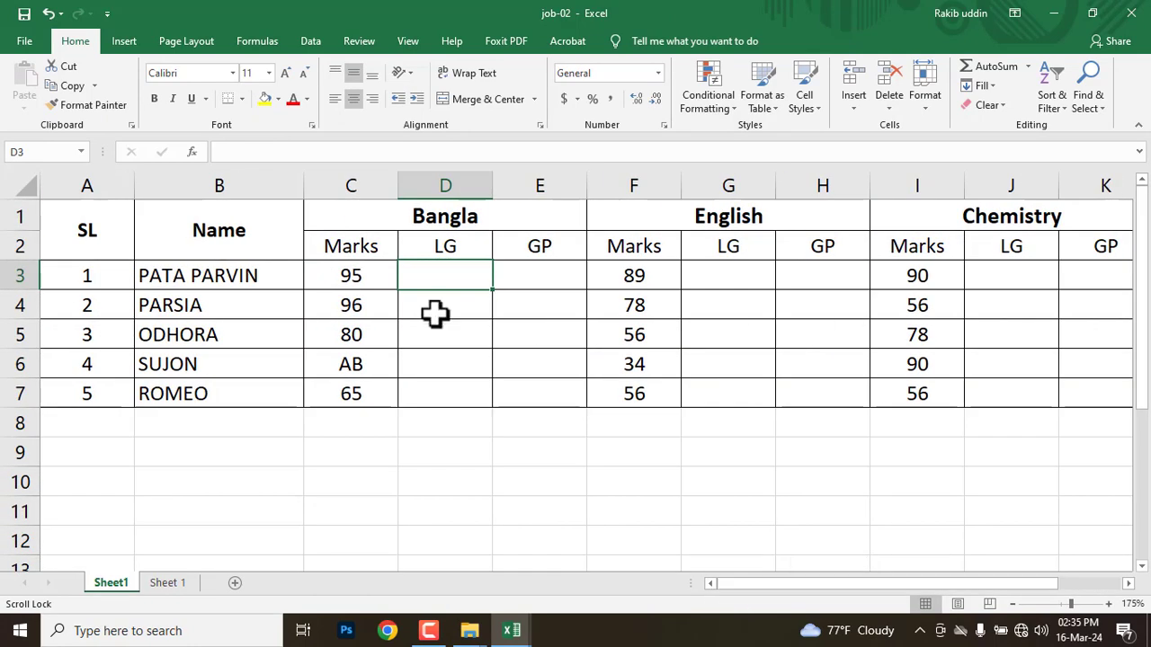
pyautogui.click(358, 272)
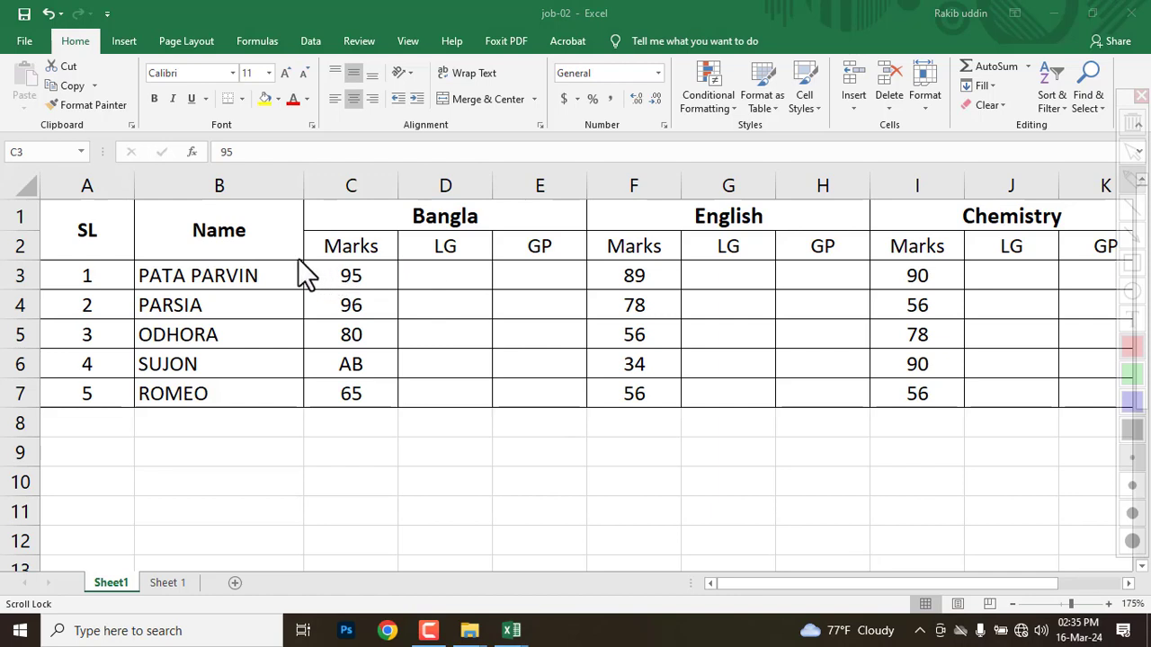
pyautogui.moveTo(298, 259)
pyautogui.mouseDown()
pyautogui.moveTo(350, 291)
pyautogui.moveTo(393, 289)
pyautogui.mouseUp()
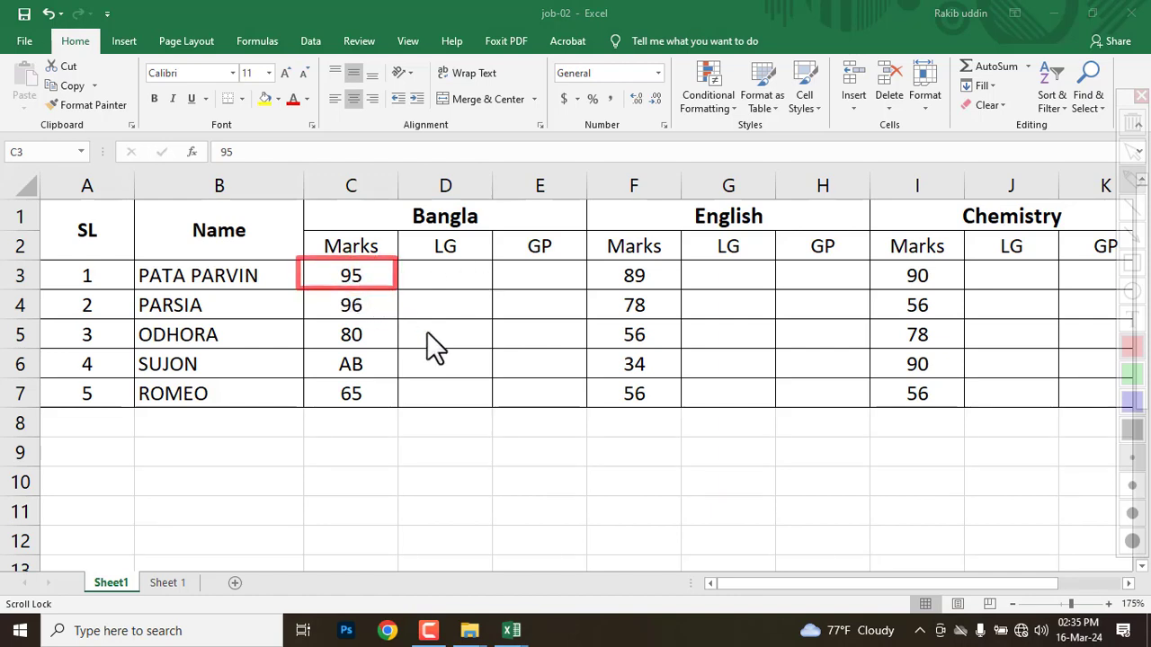
pyautogui.moveTo(409, 262)
pyautogui.mouseDown()
pyautogui.moveTo(465, 289)
pyautogui.moveTo(491, 286)
pyautogui.mouseUp()
pyautogui.click(434, 368)
pyautogui.moveTo(433, 368); pyautogui.dragTo(443, 509)
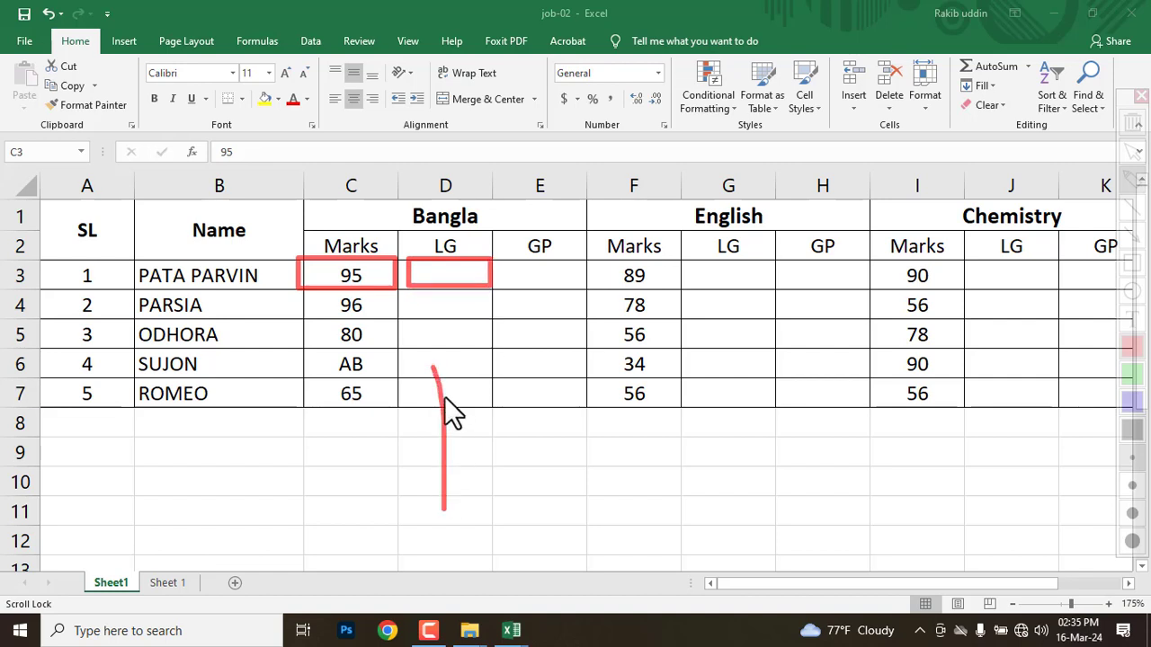
pyautogui.moveTo(441, 393); pyautogui.dragTo(518, 381)
pyautogui.hotkey('ctrl', 'z')
pyautogui.hotkey('ctrl', 'z')
pyautogui.hotkey('ctrl', 'z')
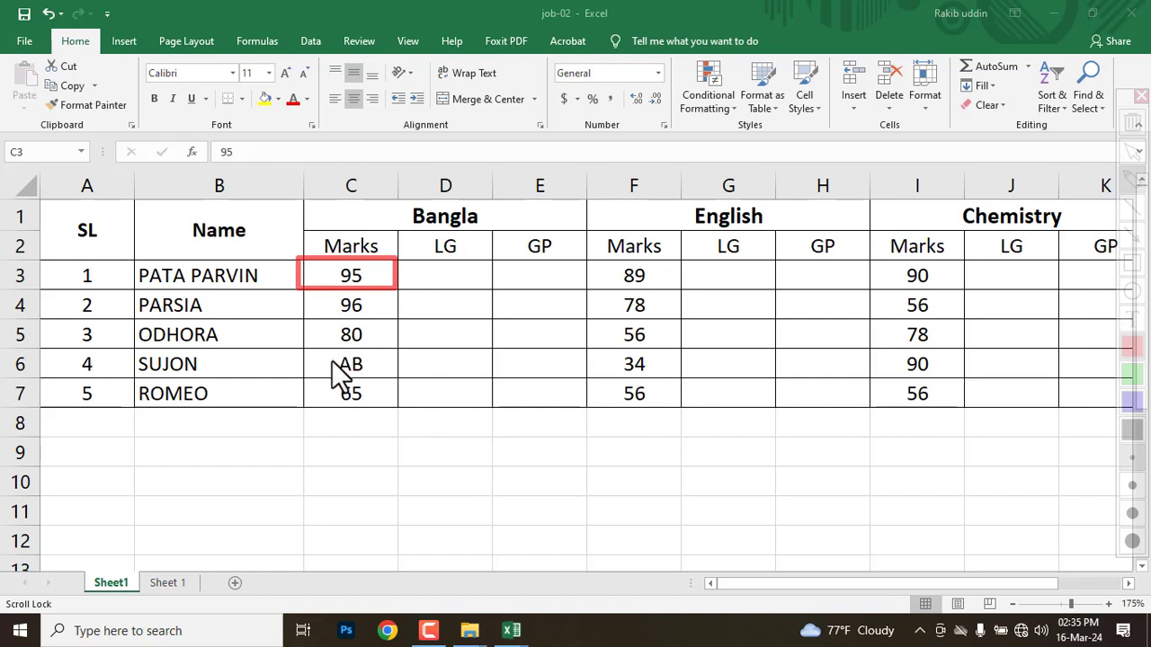
pyautogui.moveTo(304, 351); pyautogui.dragTo(390, 377)
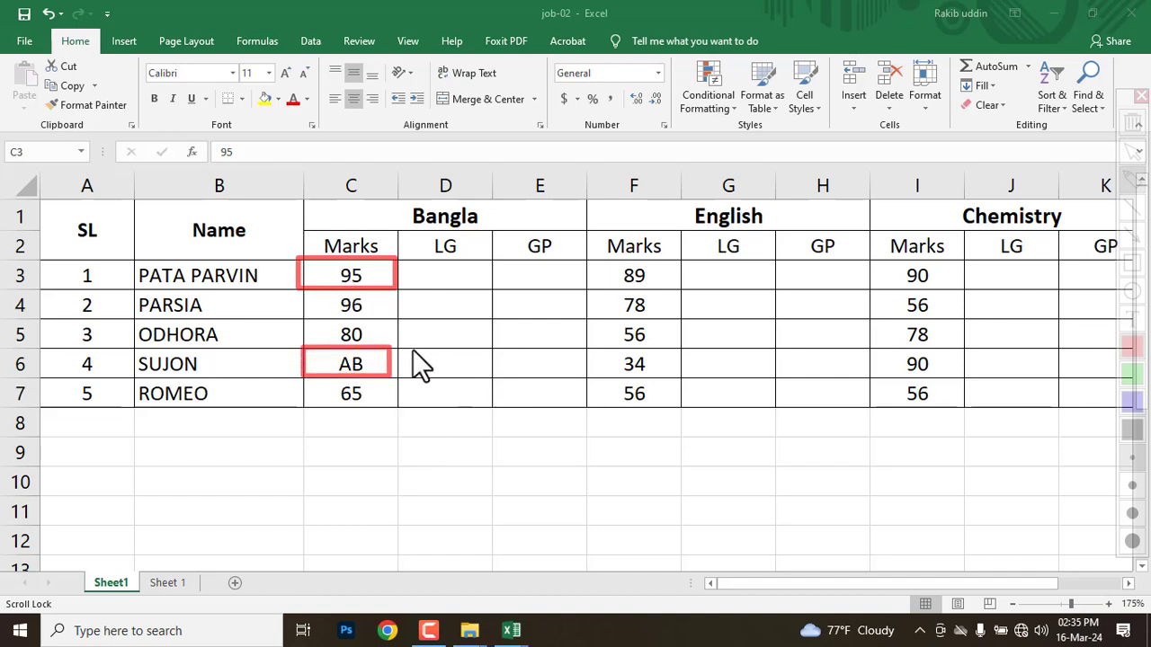
pyautogui.moveTo(404, 350); pyautogui.dragTo(487, 377)
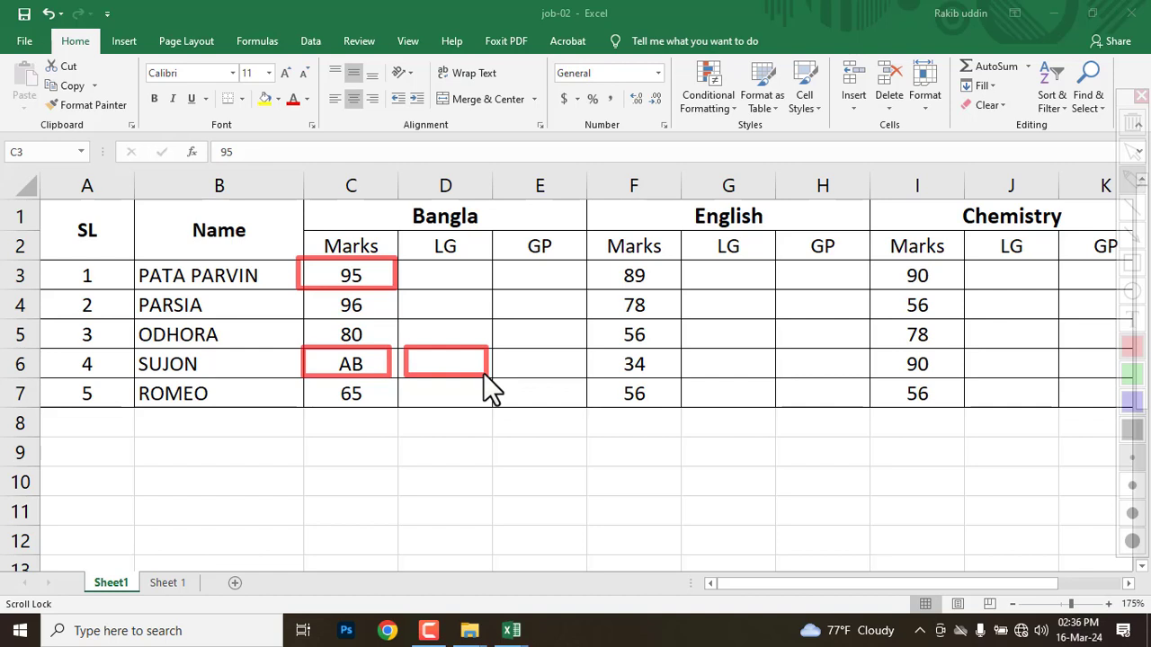
pyautogui.press('Escape')
pyautogui.click(447, 275)
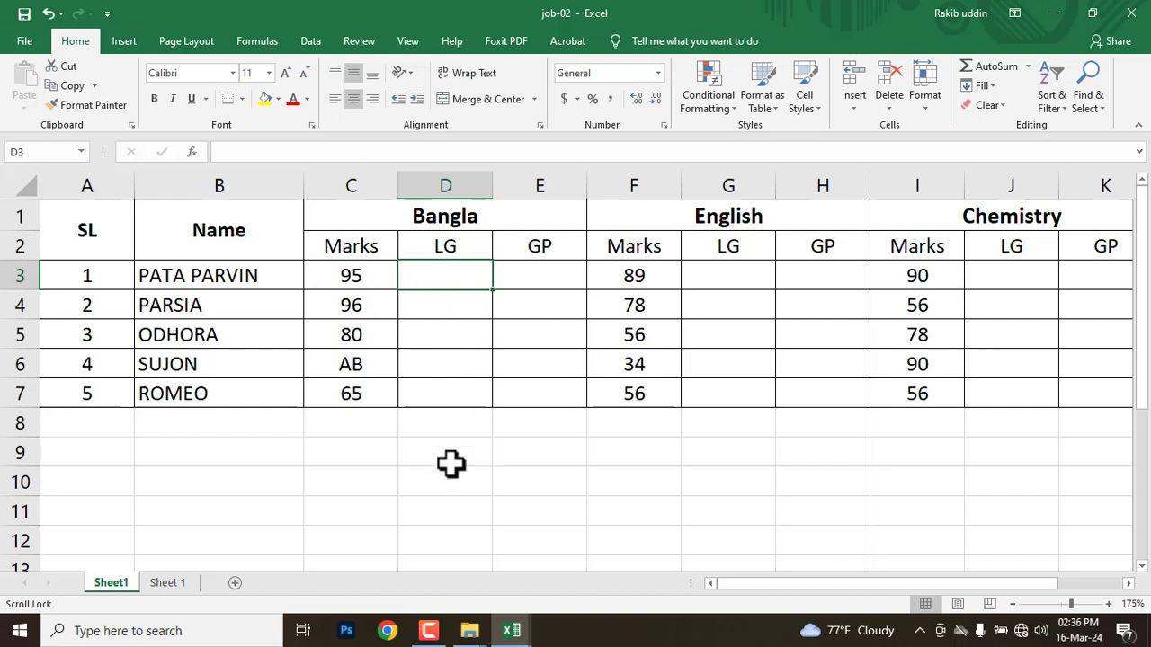
pyautogui.moveTo(450, 461); pyautogui.dragTo(450, 472)
pyautogui.click(445, 275)
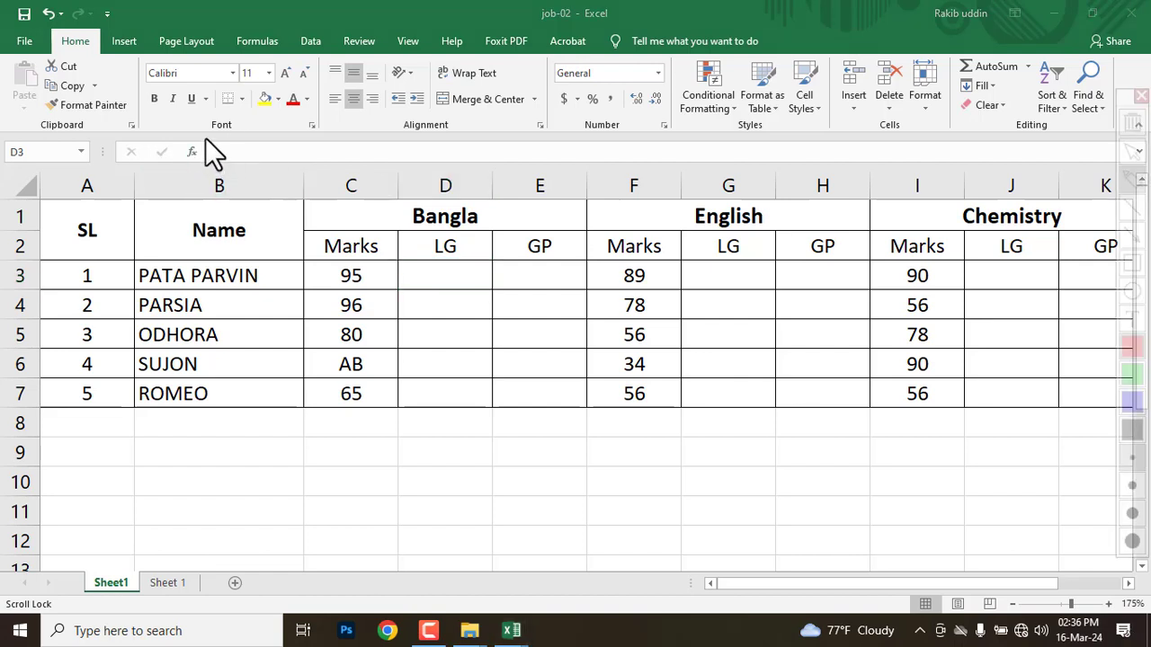
# Start D3's formula as =IF(C3="AB", referencing the Bangla mark cell.
pyautogui.moveTo(205, 138)
pyautogui.mouseDown()
pyautogui.moveTo(308, 175)
pyautogui.moveTo(989, 167)
pyautogui.mouseUp()
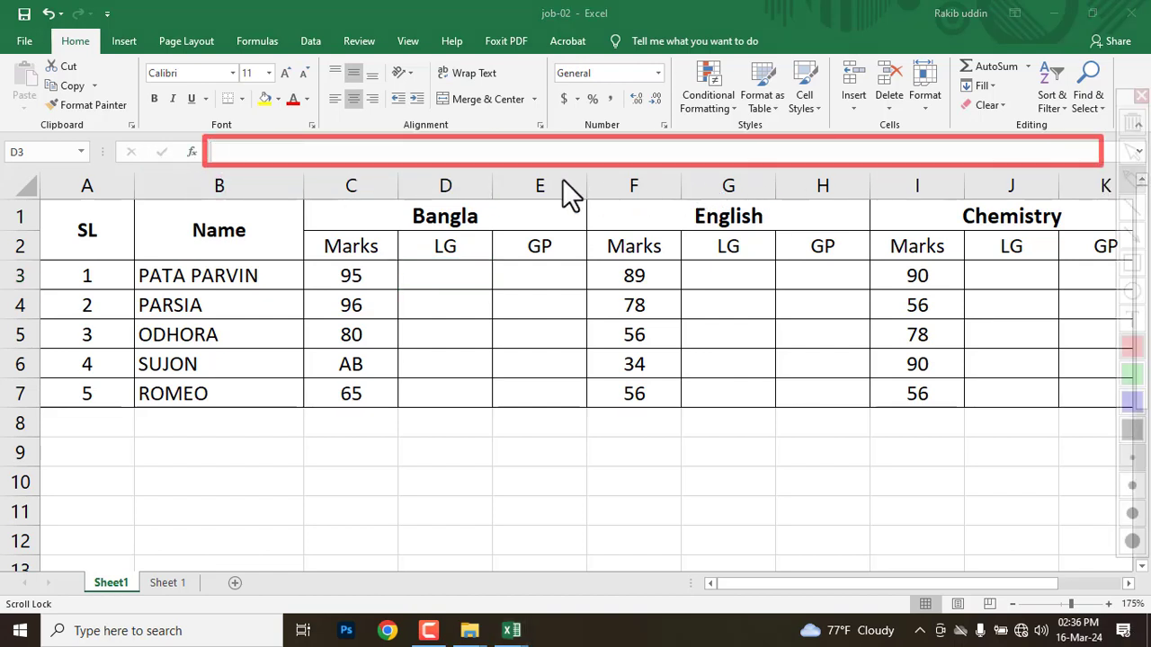
pyautogui.press('Escape')
pyautogui.click(241, 157)
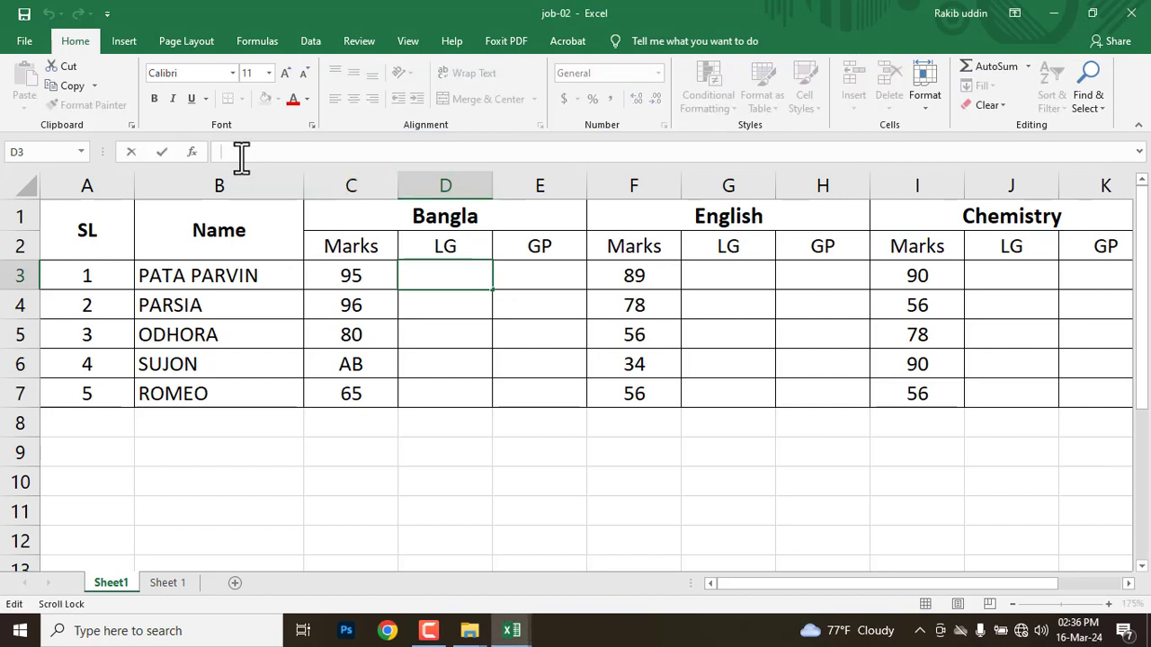
pyautogui.write('=')
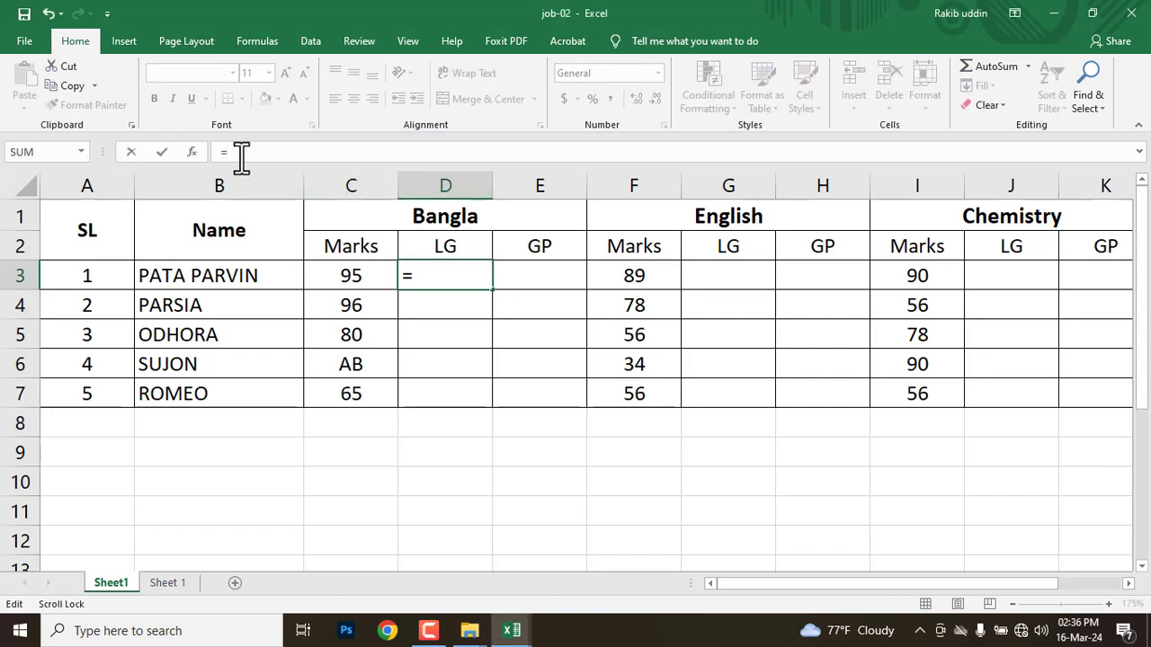
pyautogui.write('IF(')
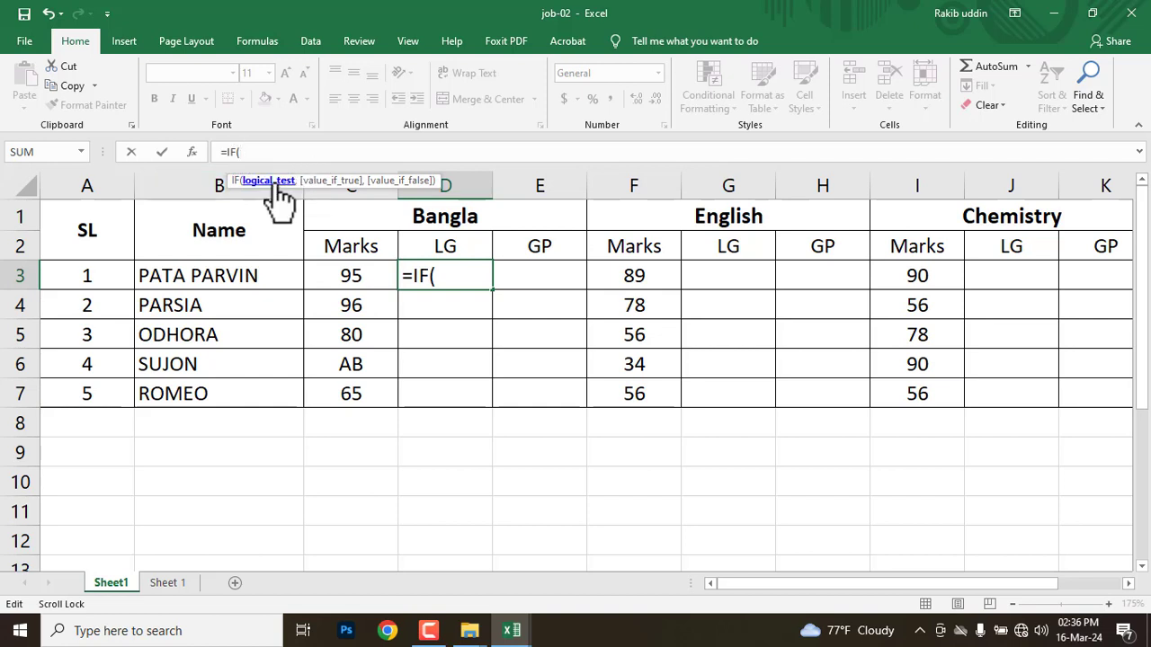
pyautogui.click(348, 276)
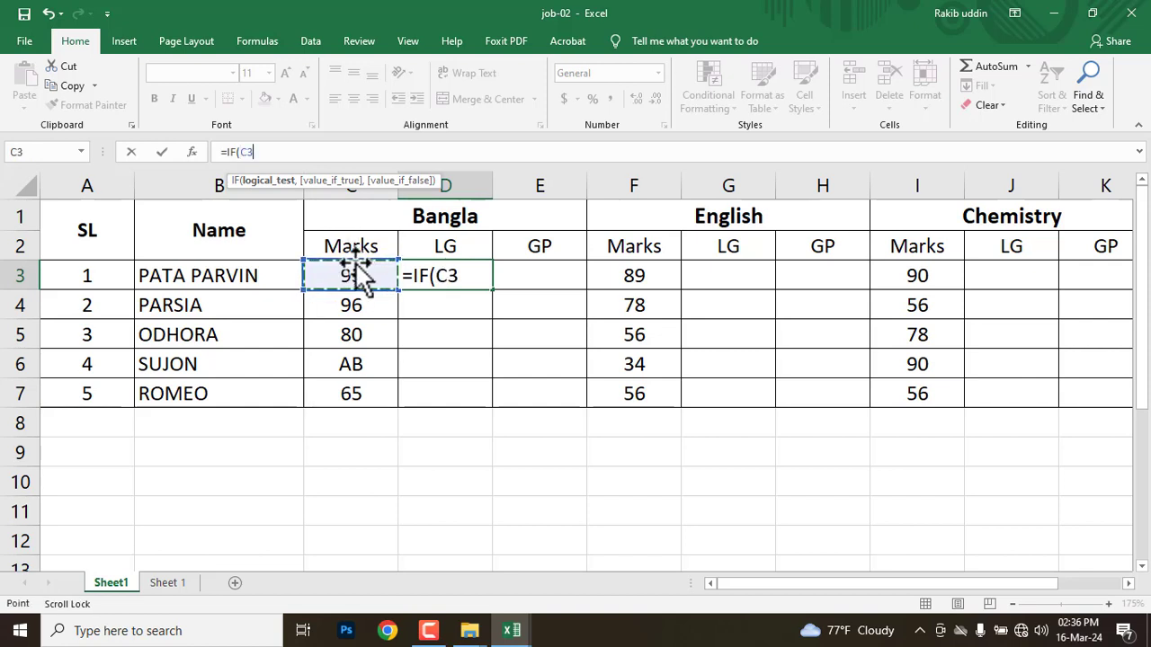
pyautogui.write('="AB')
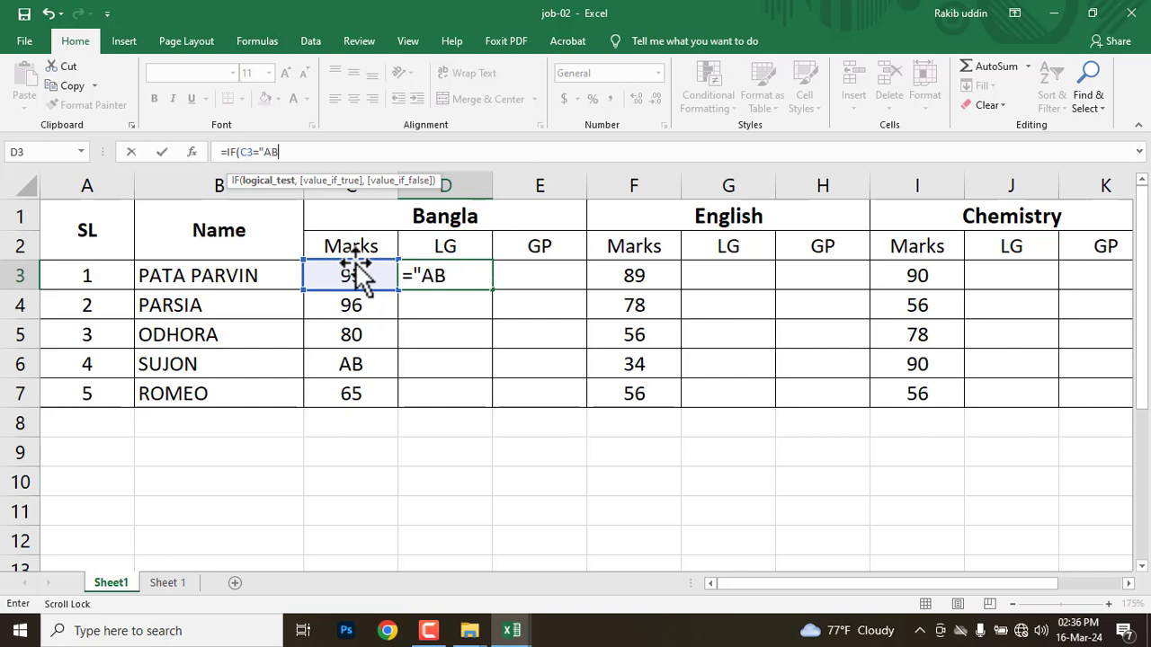
pyautogui.write('"')
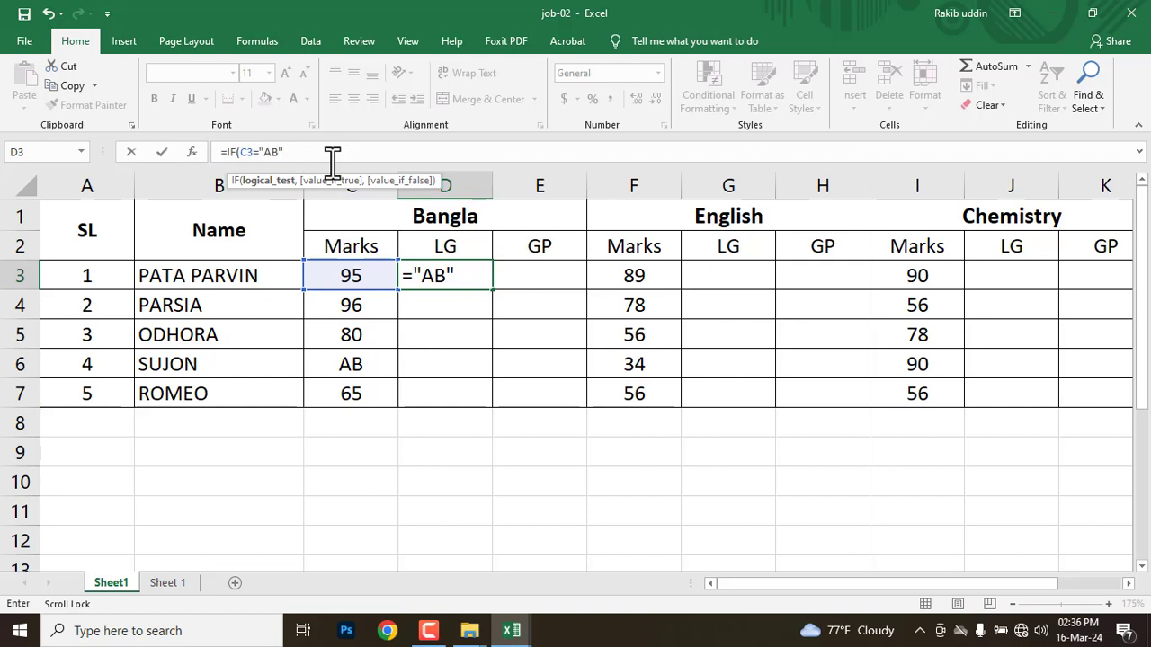
pyautogui.write(',')
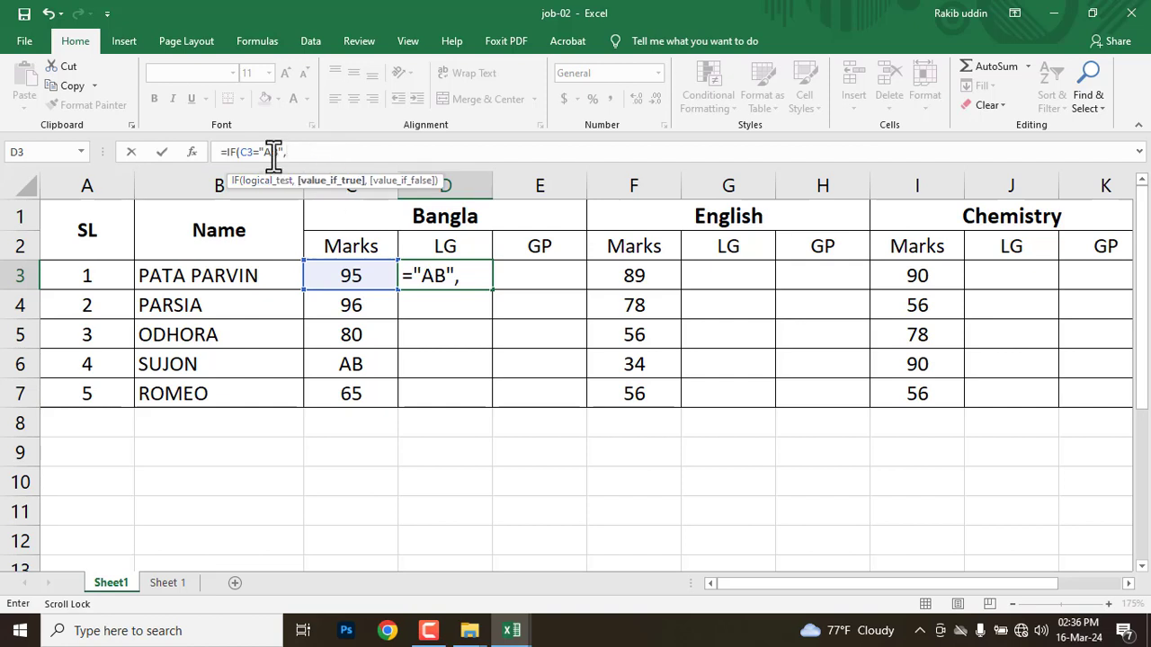
# Add the "Absent" result so the formula is ready for a nested letter-grade test.
pyautogui.click(294, 151)
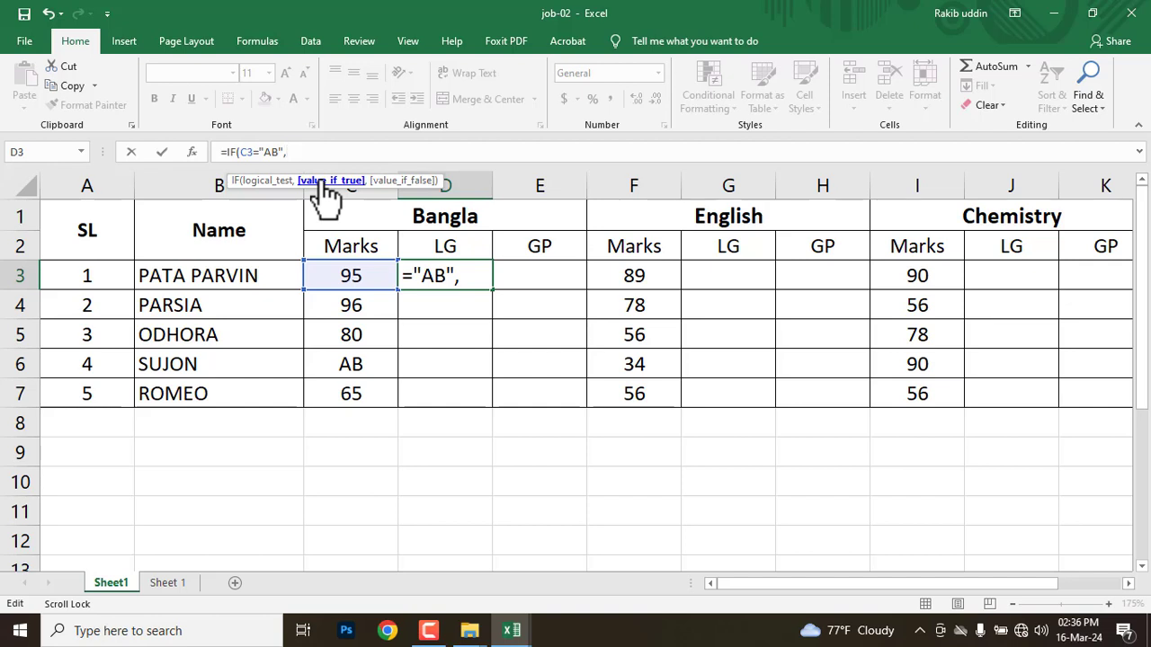
pyautogui.write('"Absent"')
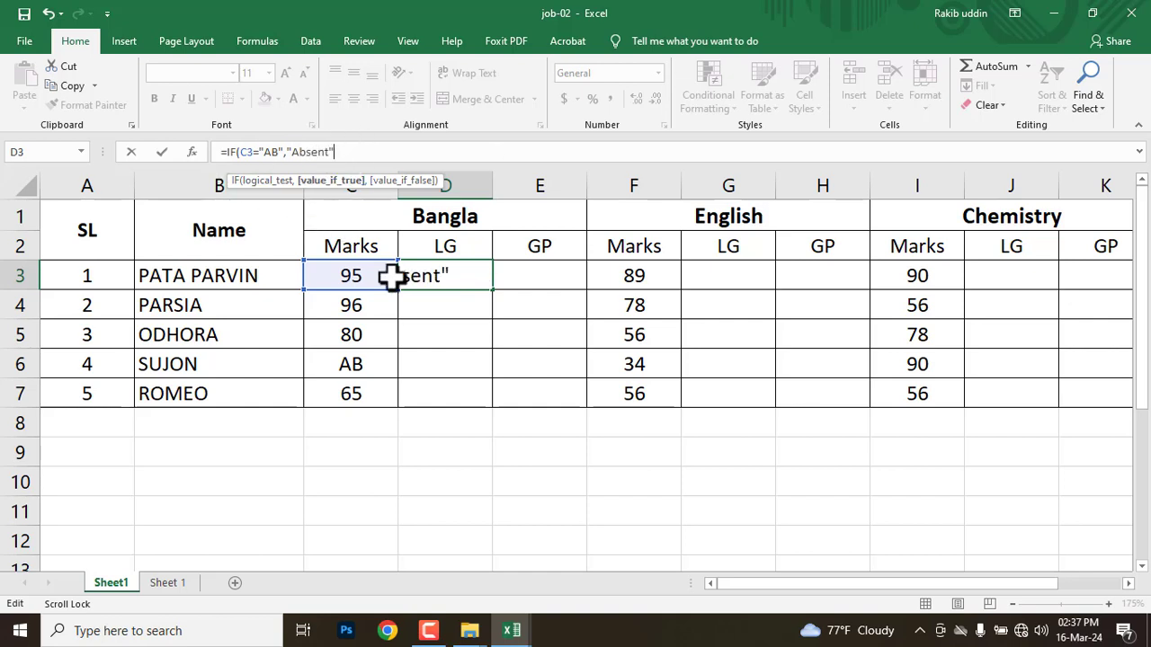
pyautogui.write(',')
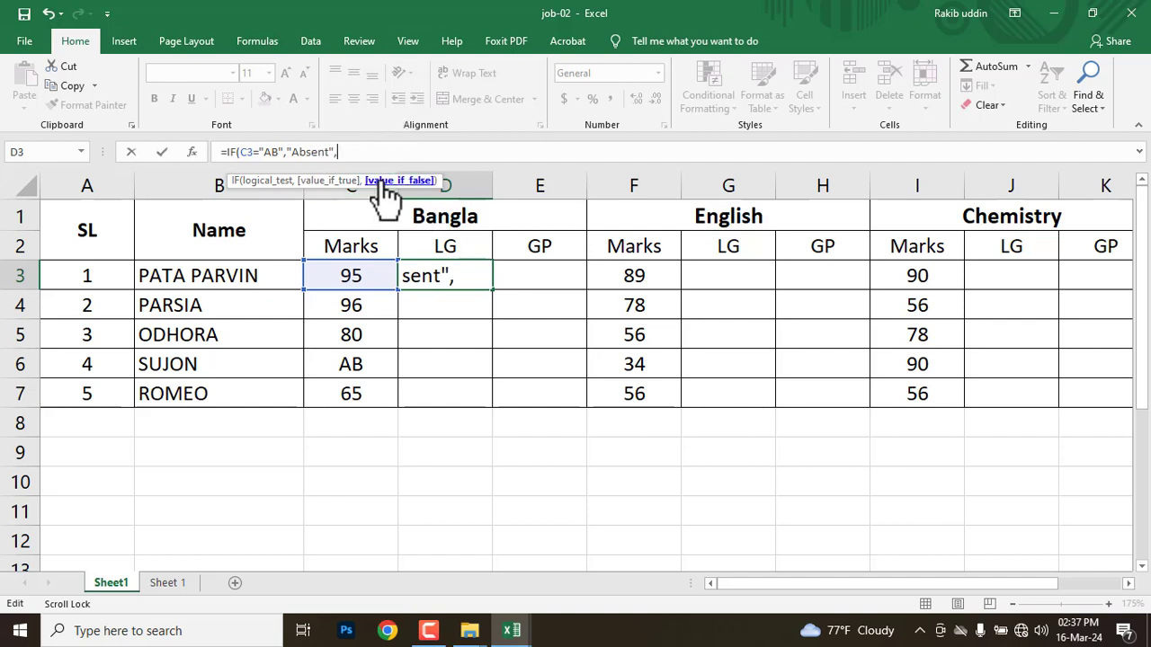
pyautogui.moveTo(256, 153); pyautogui.dragTo(241, 154)
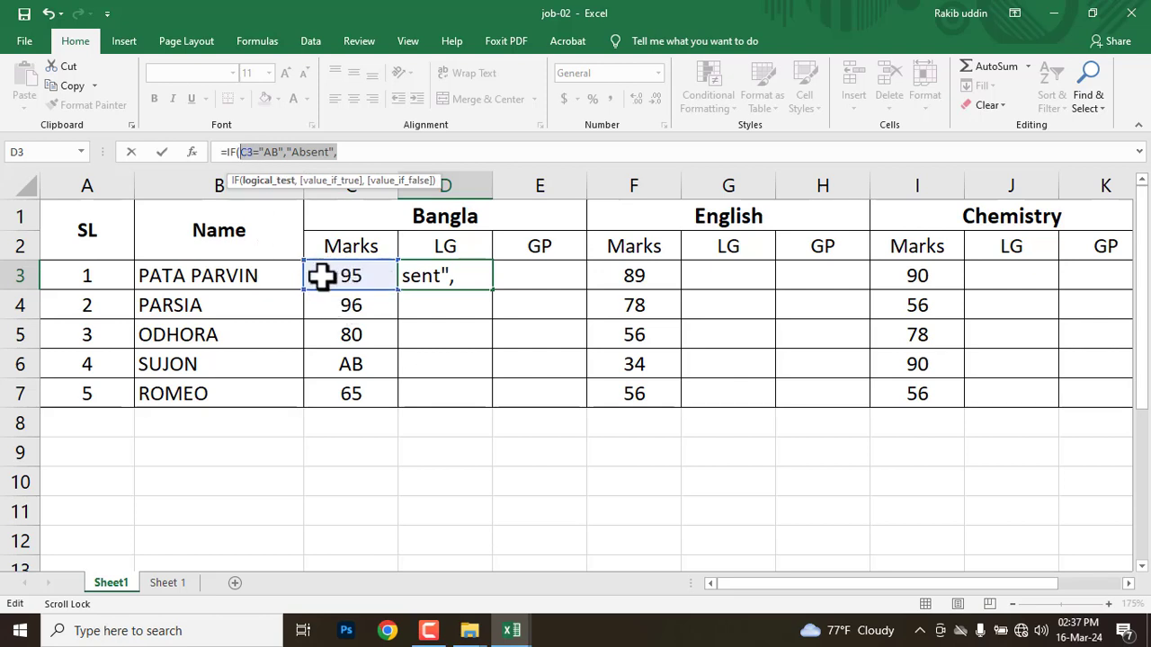
pyautogui.click(352, 151)
pyautogui.moveTo(357, 151)
pyautogui.mouseDown()
pyautogui.moveTo(295, 153)
pyautogui.moveTo(342, 152)
pyautogui.mouseUp()
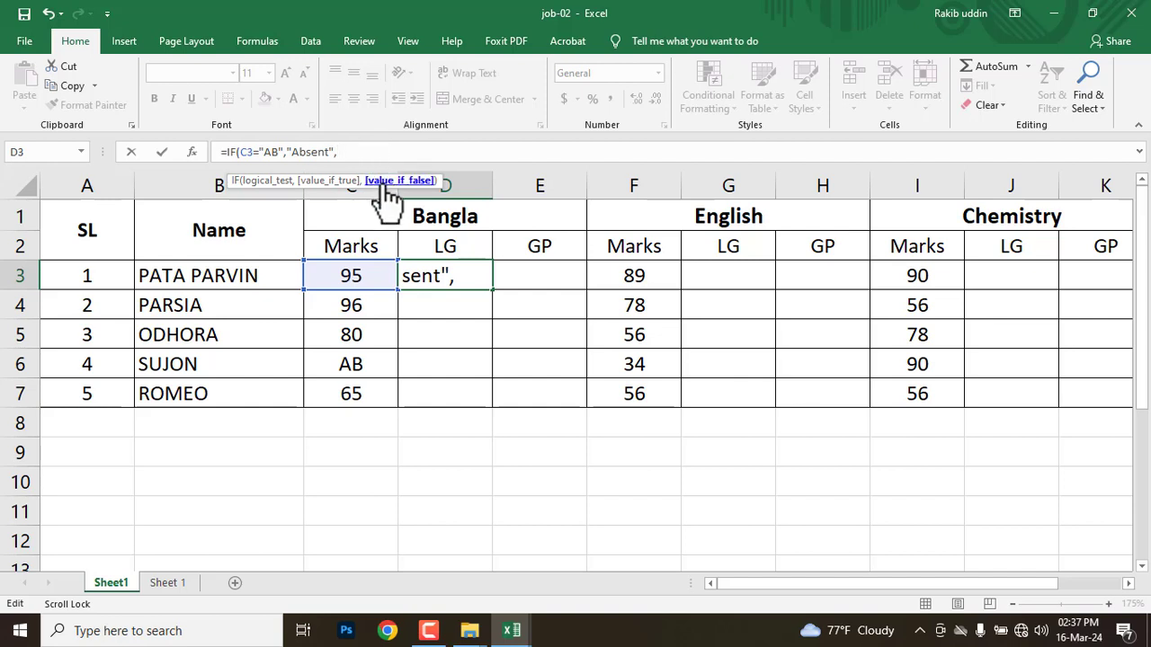
pyautogui.write('"F')
# Nest IF(C3<40,"F", after the Absent clause, clicking C3 for the reference.
pyautogui.write('IF(')
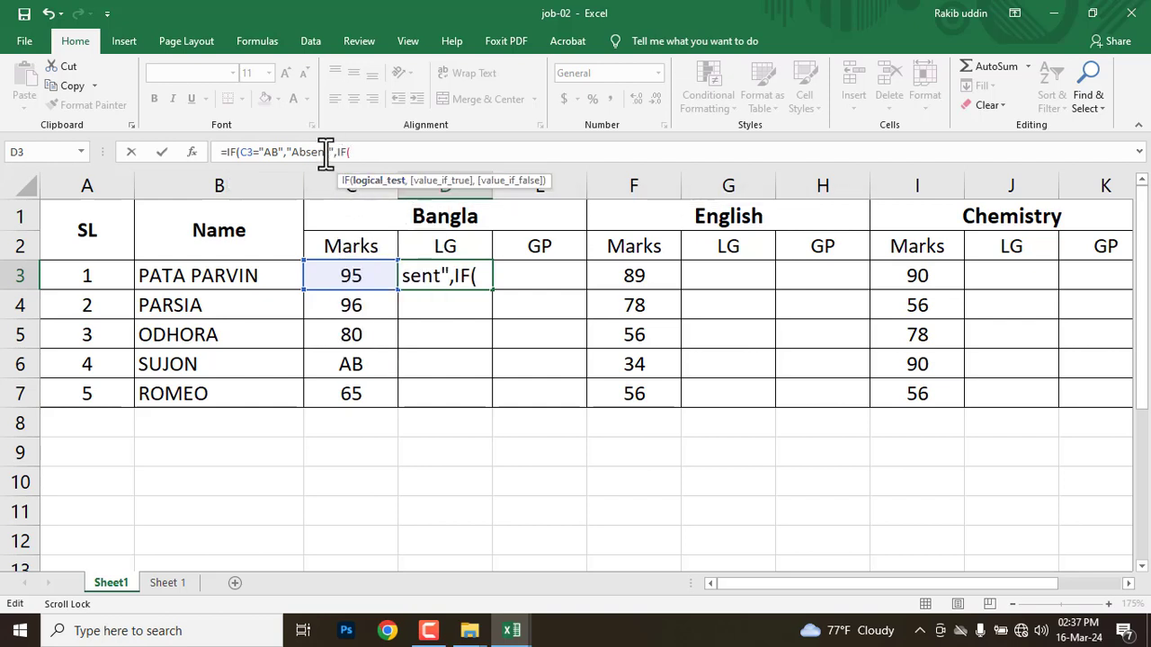
pyautogui.moveTo(331, 152); pyautogui.dragTo(239, 155)
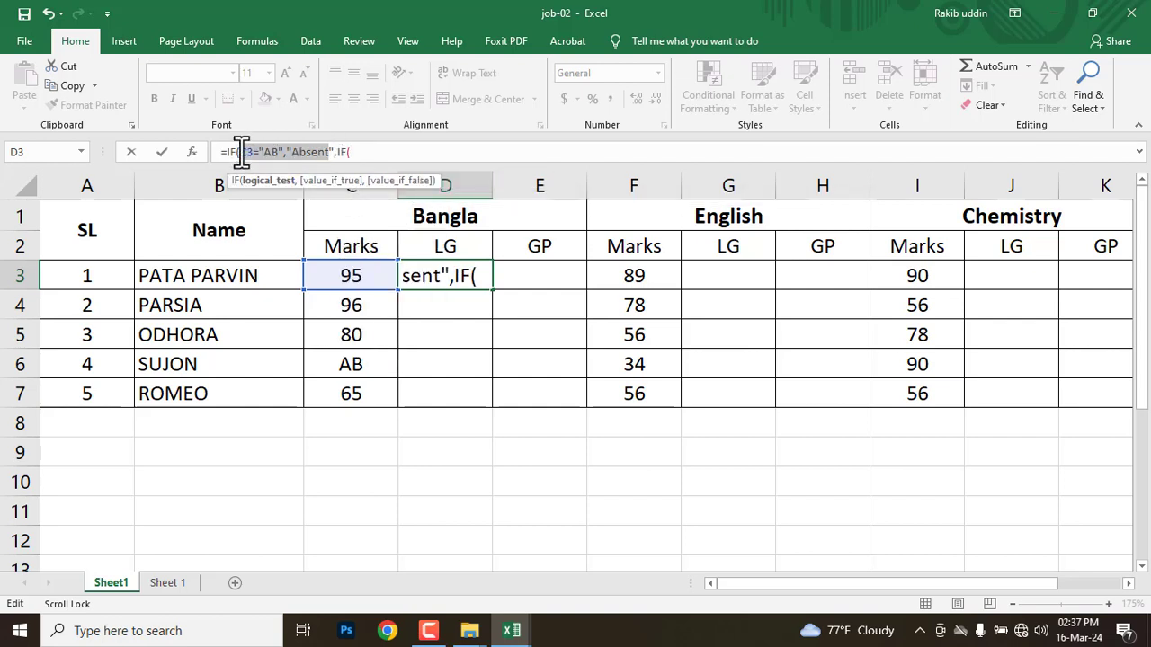
pyautogui.click(375, 152)
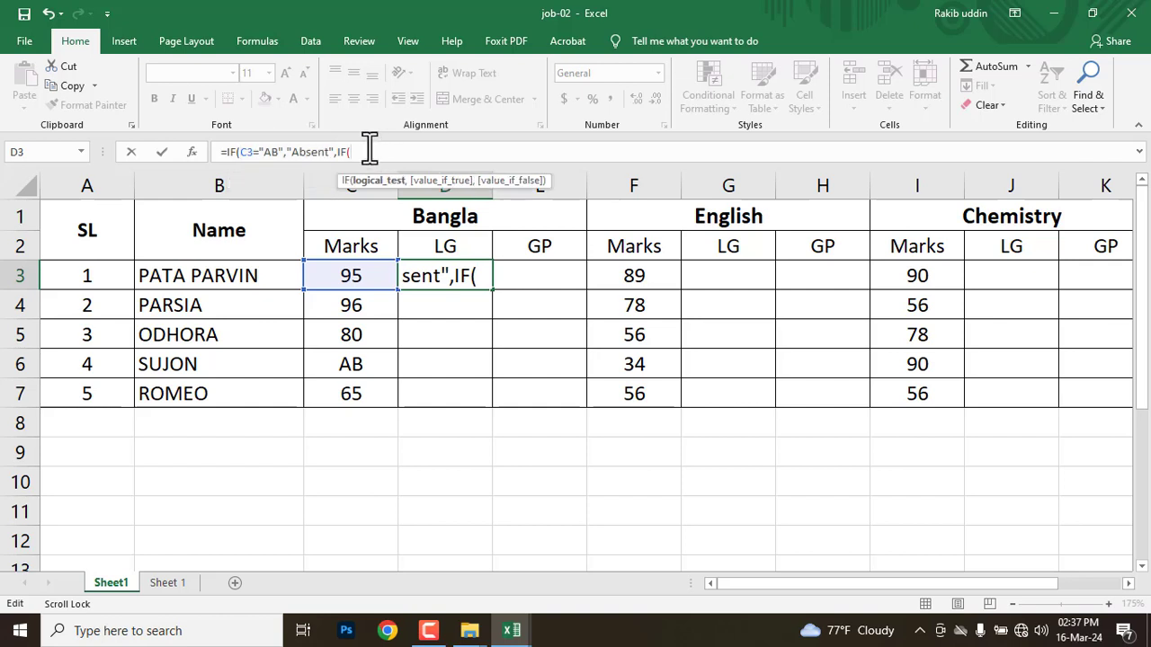
pyautogui.click(349, 276)
pyautogui.write('=')
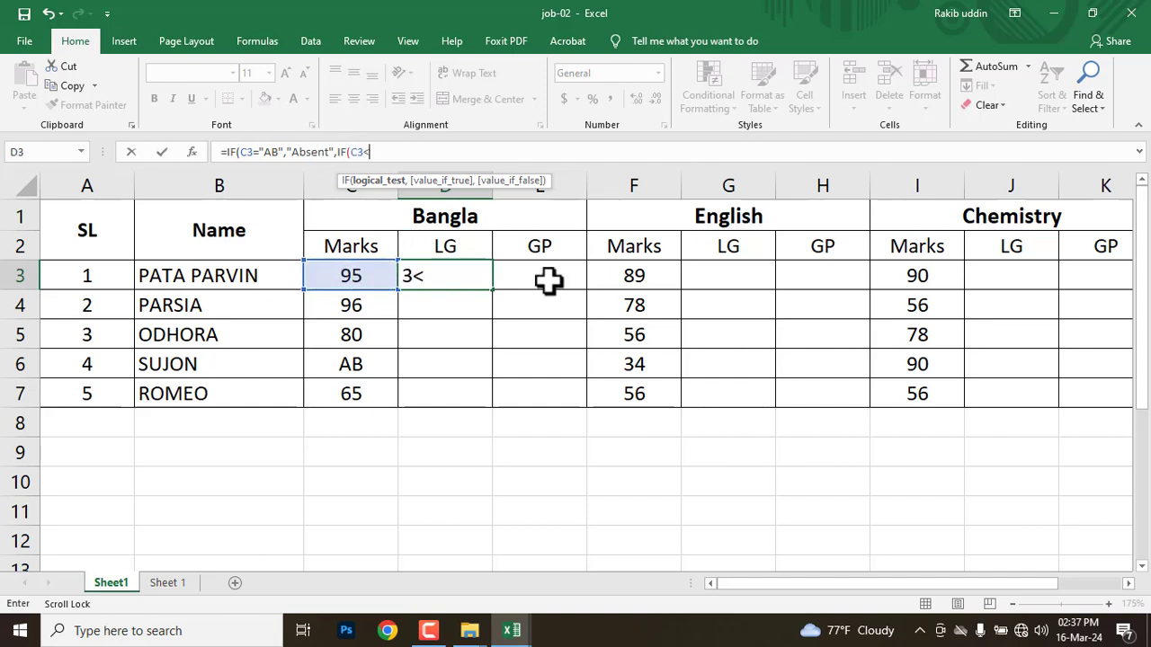
pyautogui.write('40,')
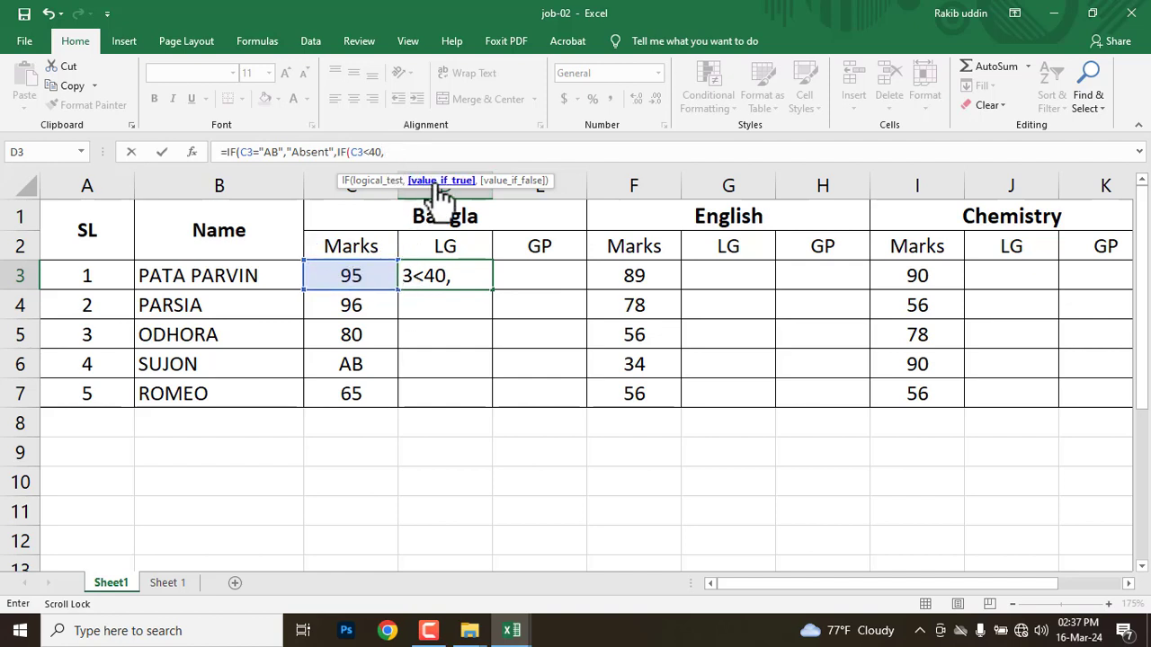
pyautogui.write('"F",')
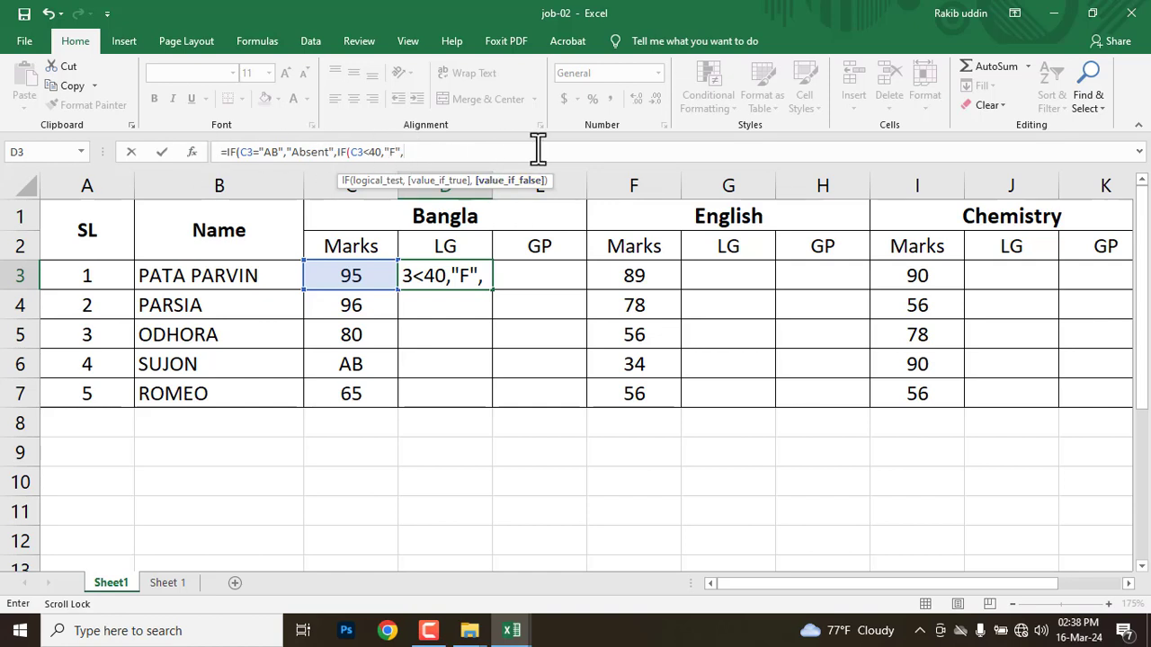
# Review the C3 conditions in the formula and remove a stray F typed at its end.
pyautogui.moveTo(280, 153); pyautogui.dragTo(247, 153)
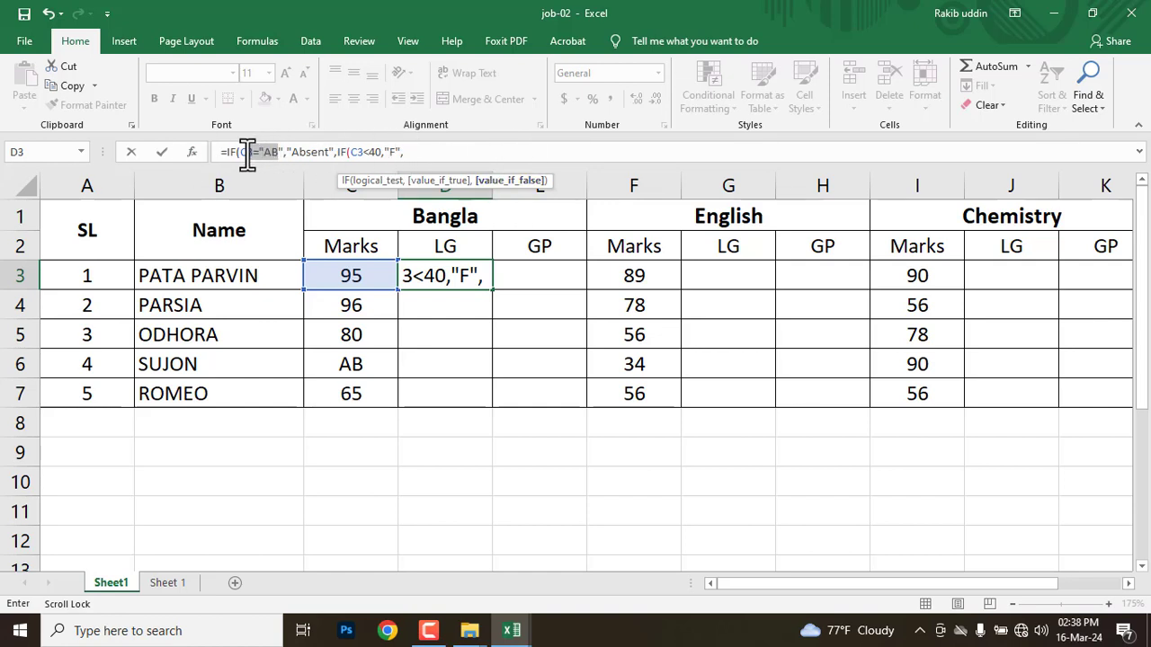
pyautogui.doubleClick(249, 153)
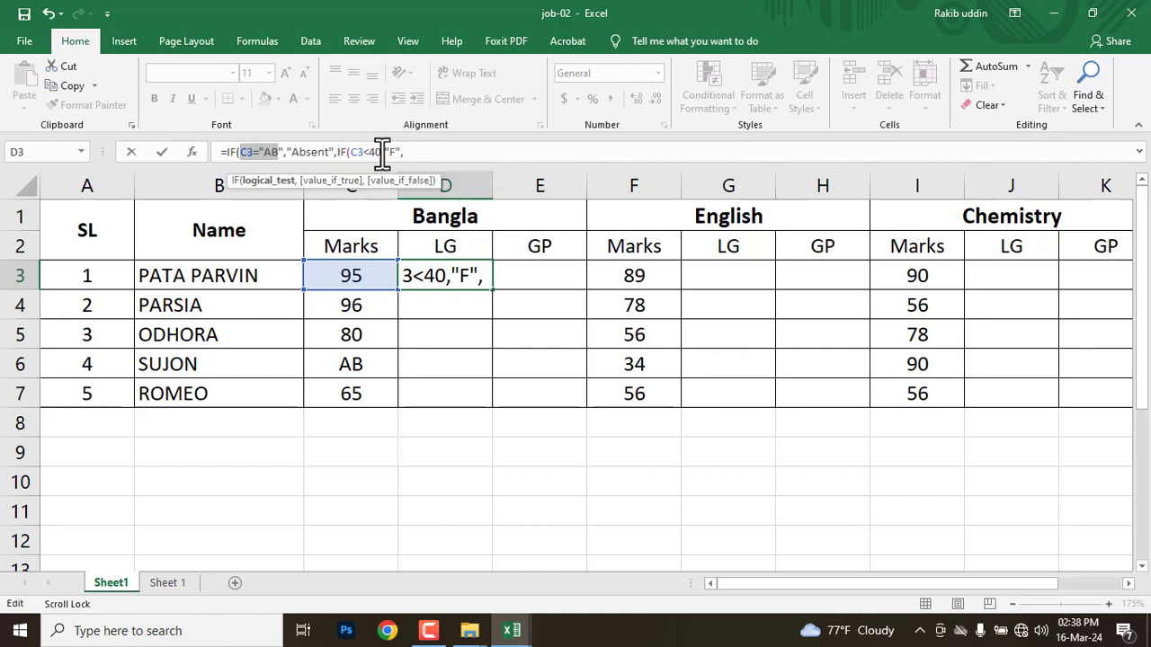
pyautogui.moveTo(350, 153); pyautogui.dragTo(381, 152)
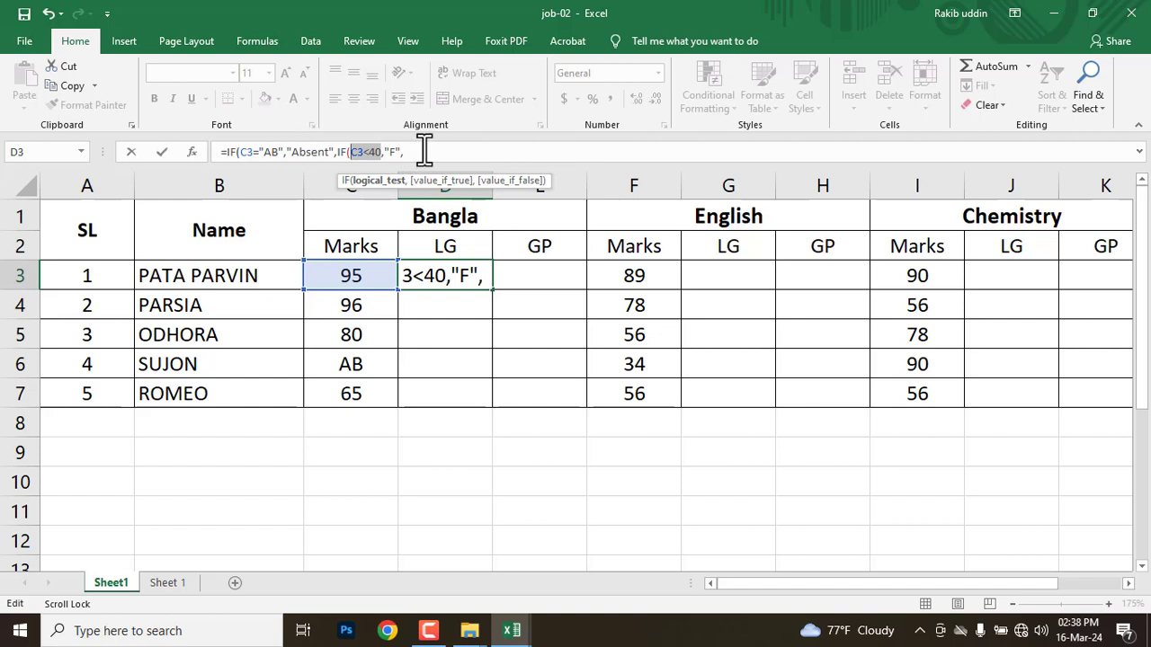
pyautogui.click(424, 153)
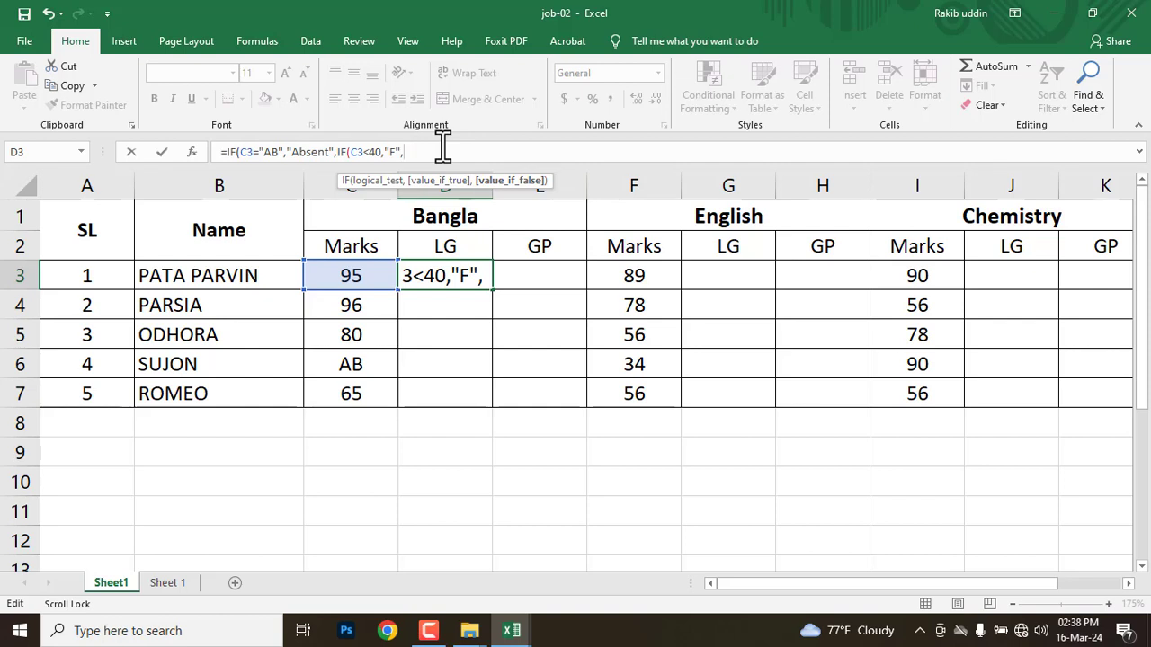
pyautogui.write('"F')
pyautogui.press('BackSpace')
pyautogui.press('BackSpace')
pyautogui.press('BackSpace')
pyautogui.hotkey('alt', 'Tab')
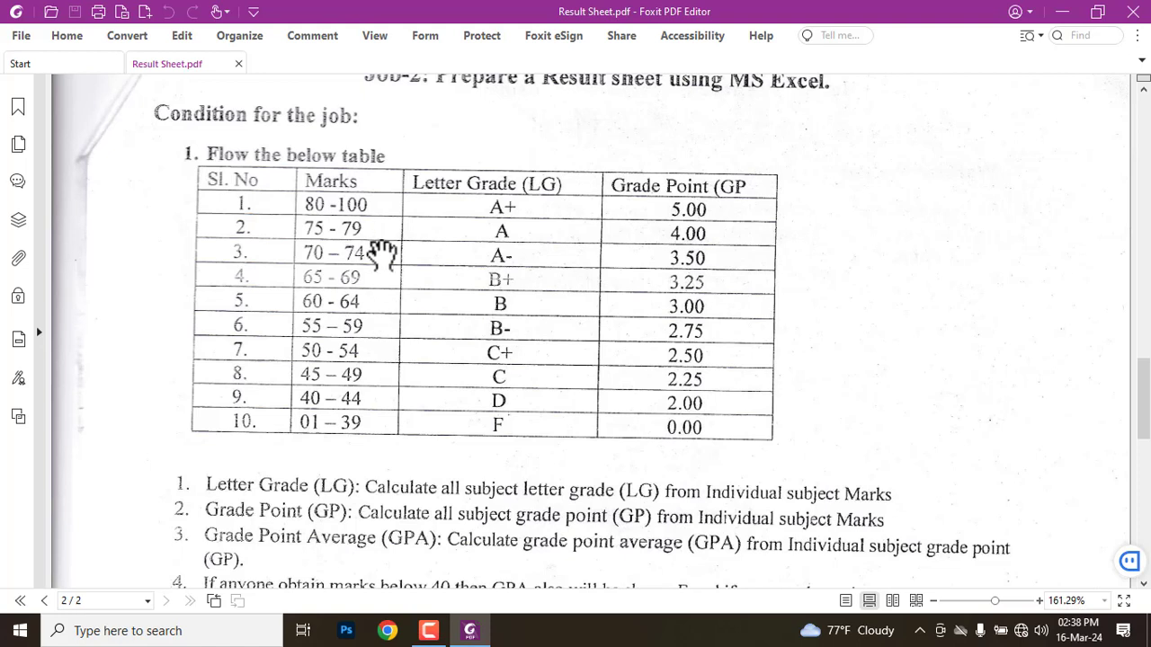
pyautogui.hotkey('ctrl', 'alt', 'g')
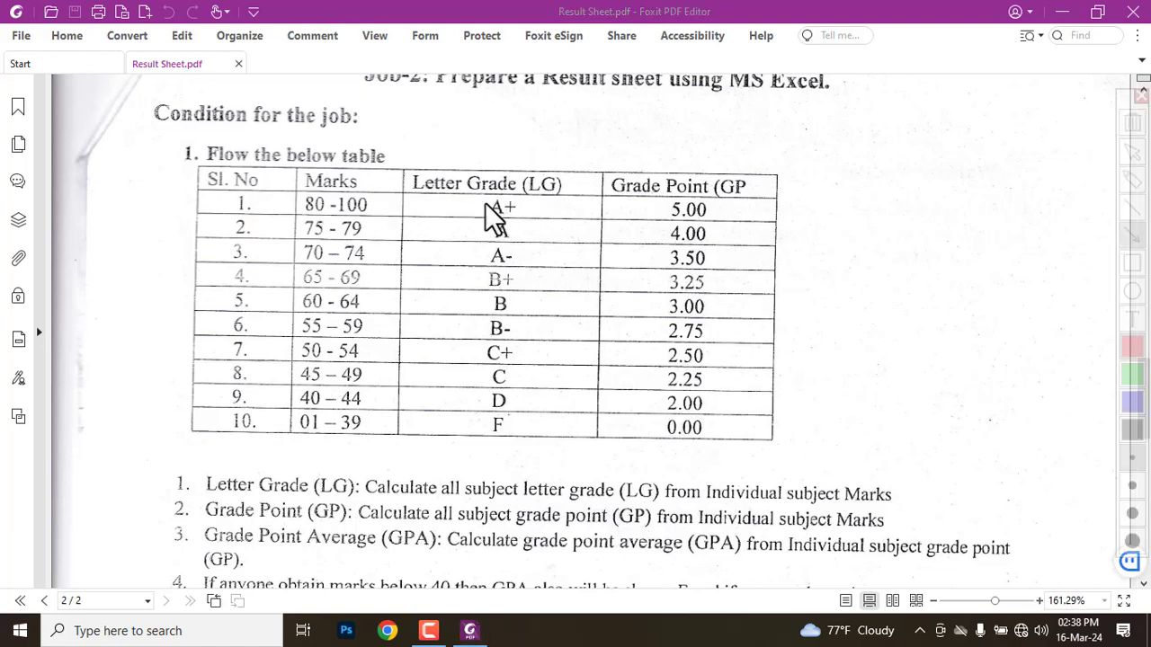
pyautogui.moveTo(488, 205); pyautogui.dragTo(324, 205)
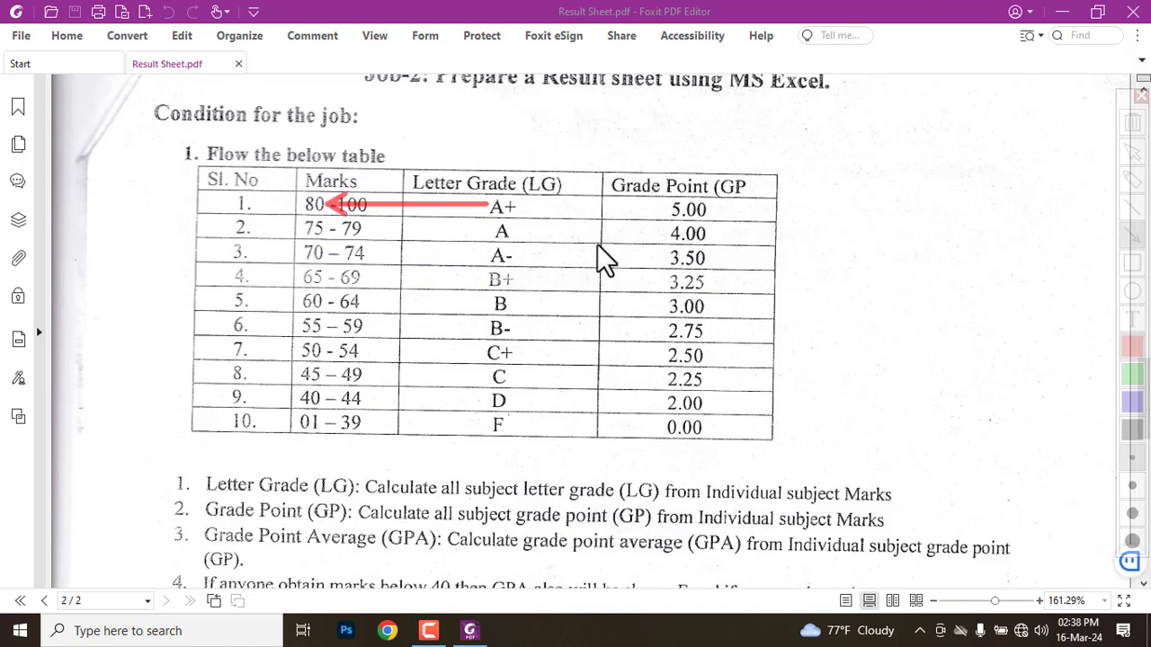
pyautogui.hotkey('ctrl', 'alt', 'g')
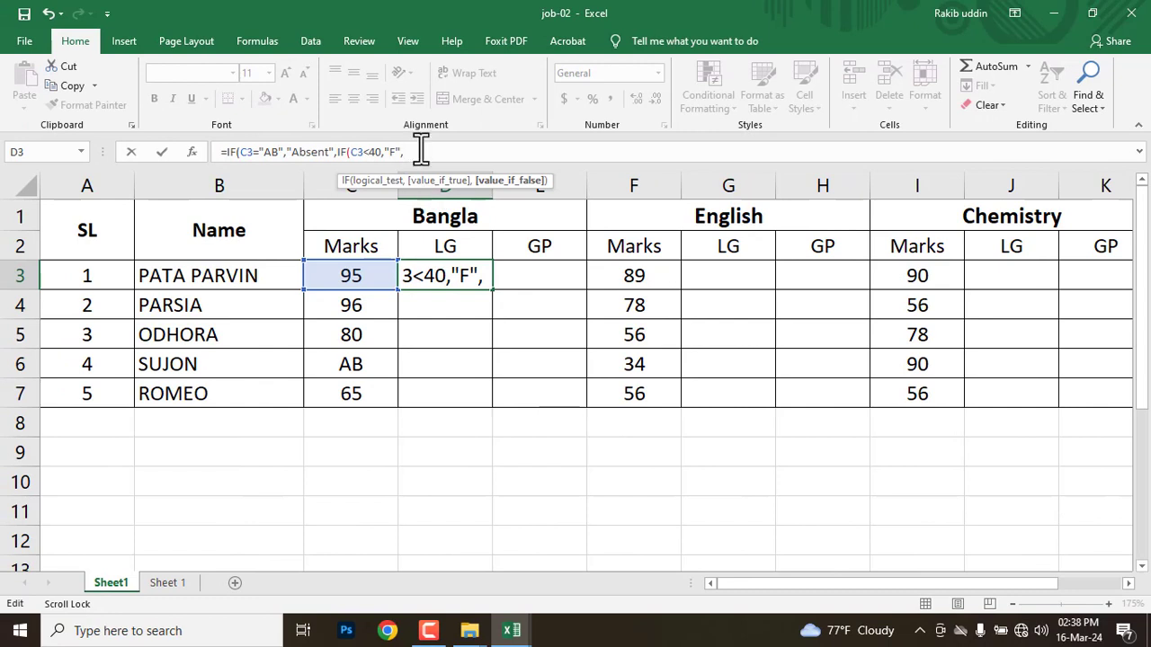
# Append IF(C3>=80,"A+", to D3's formula using C3, then bring the grading table PDF forward.
pyautogui.write('IF(')
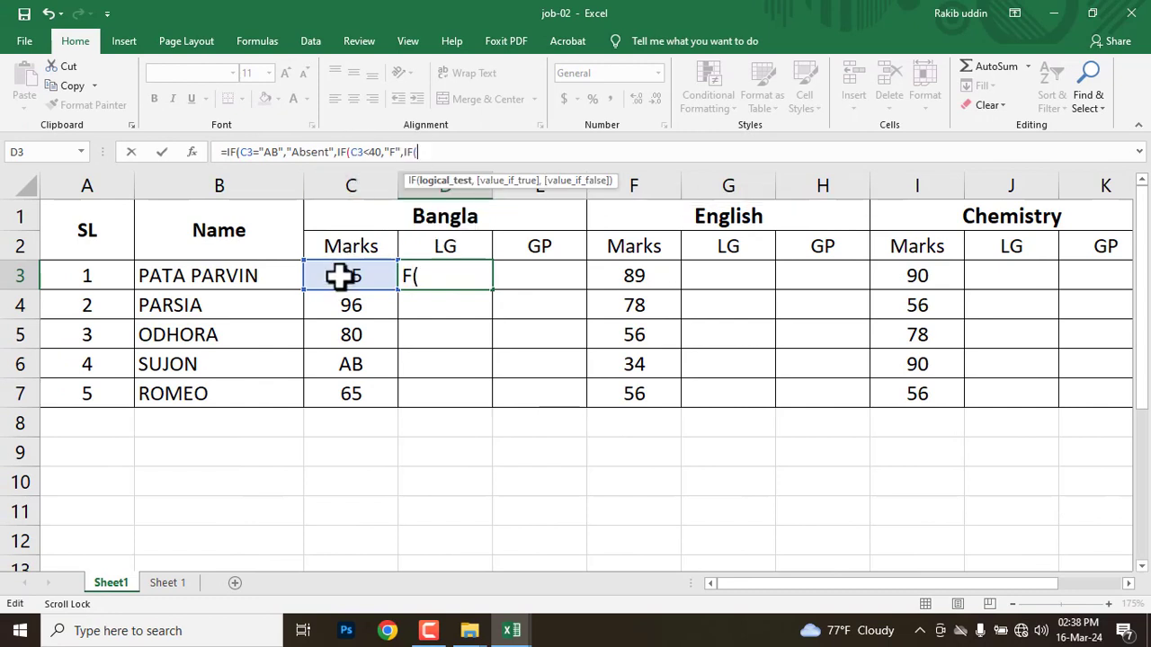
pyautogui.click(340, 277)
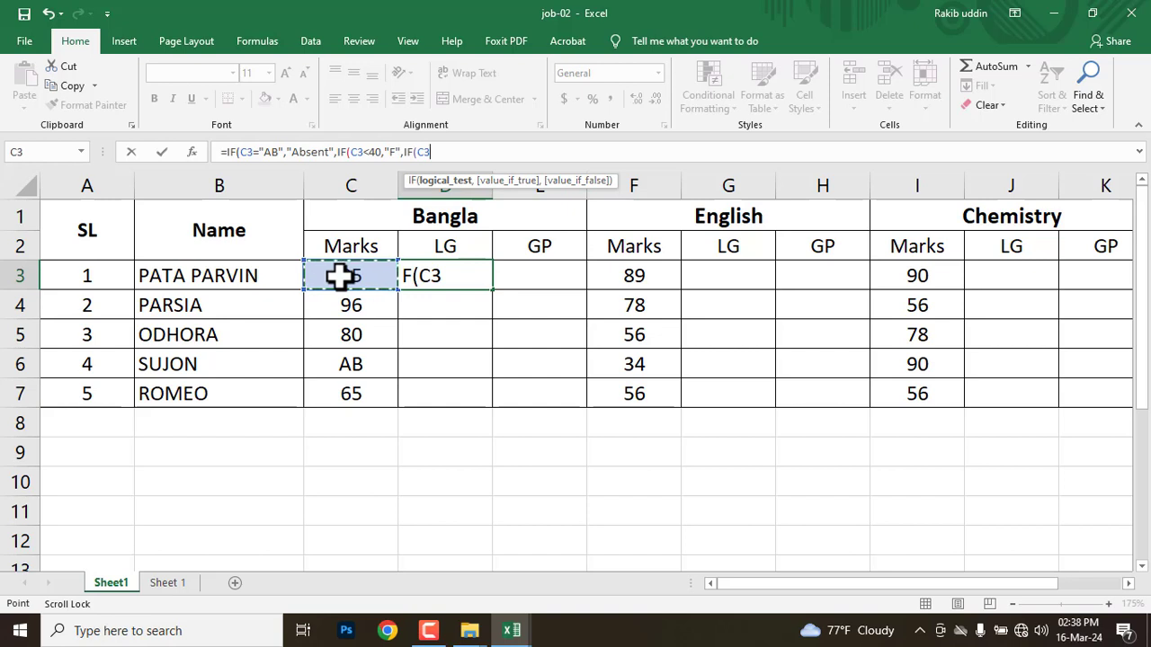
pyautogui.write('>=')
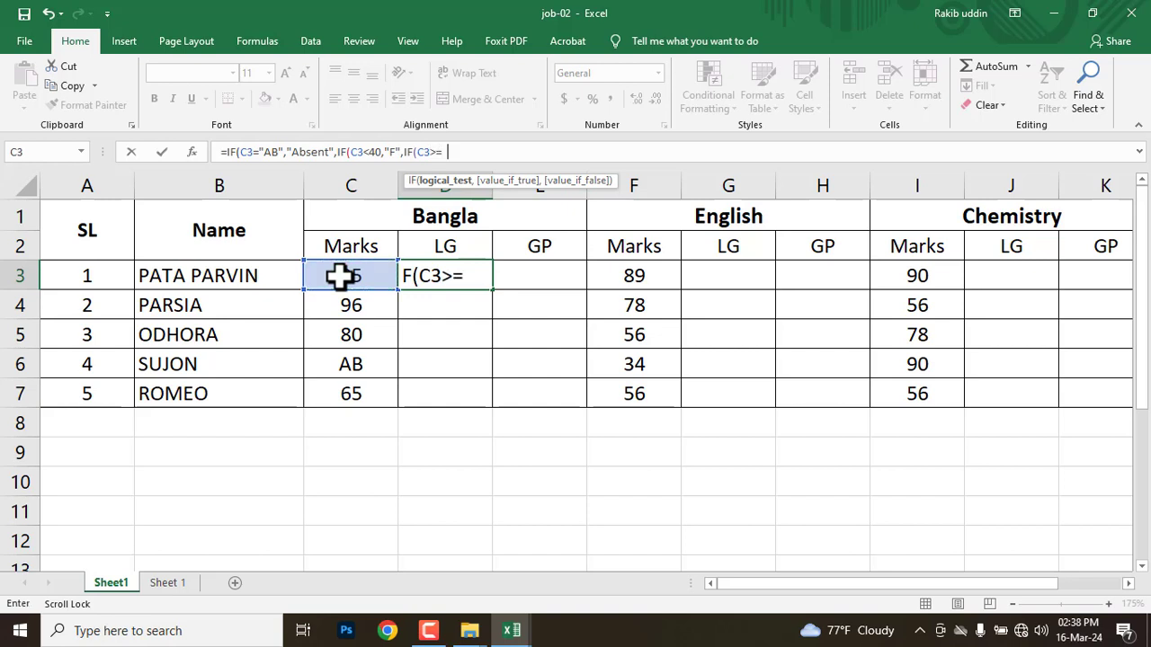
pyautogui.write('80,"')
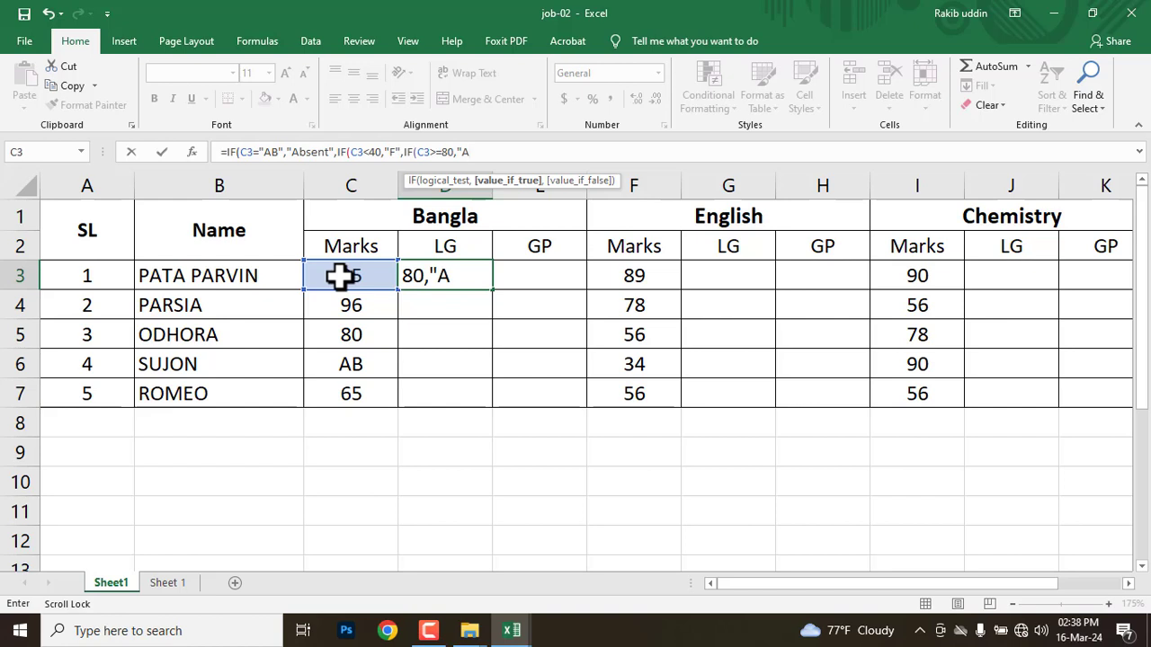
pyautogui.write('A+",')
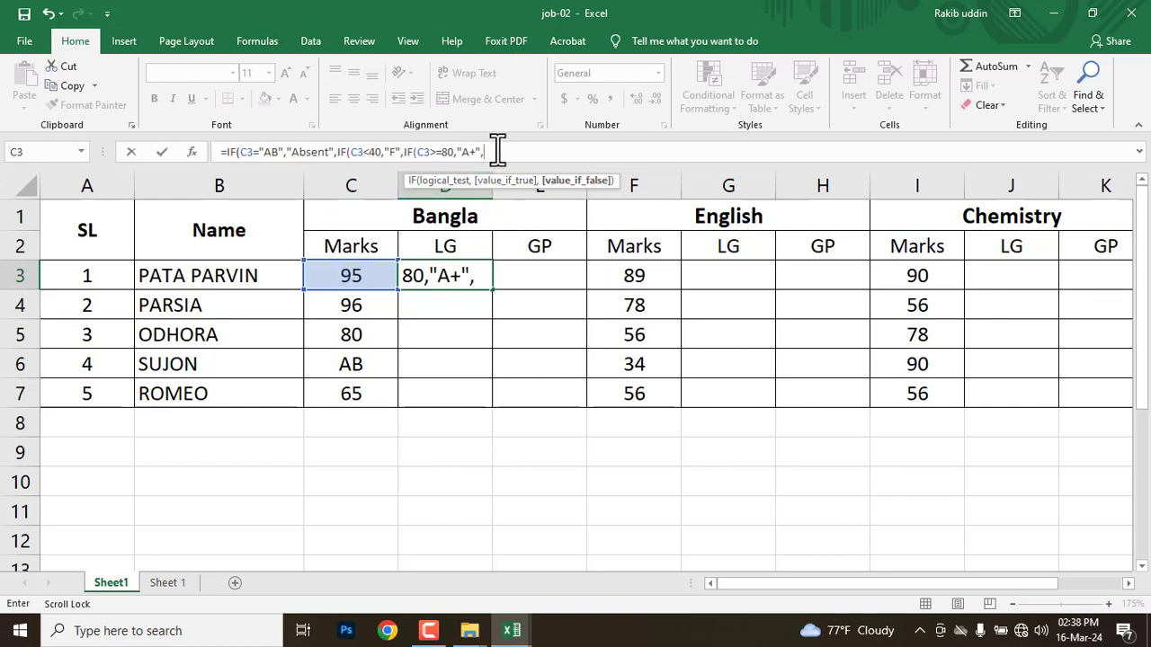
pyautogui.hotkey('alt', 'Tab')
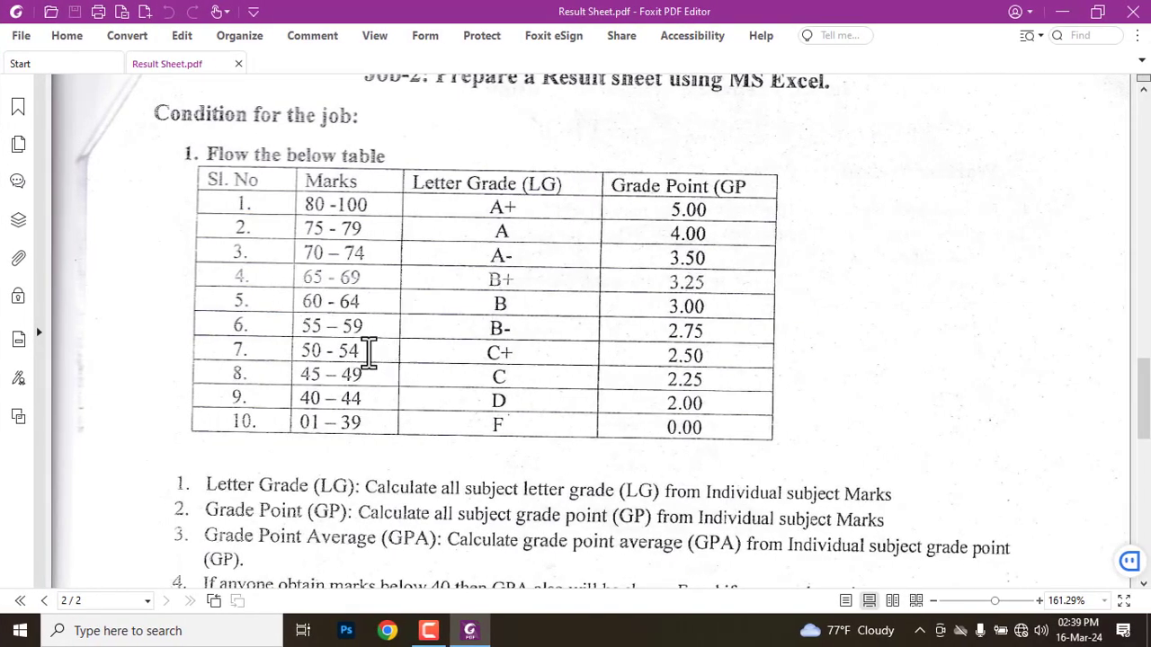
# Box the Marks ranges and the A+ to F Letter Grade column in red, then clear the markup.
pyautogui.hotkey('ctrl', 'shift', 'd')
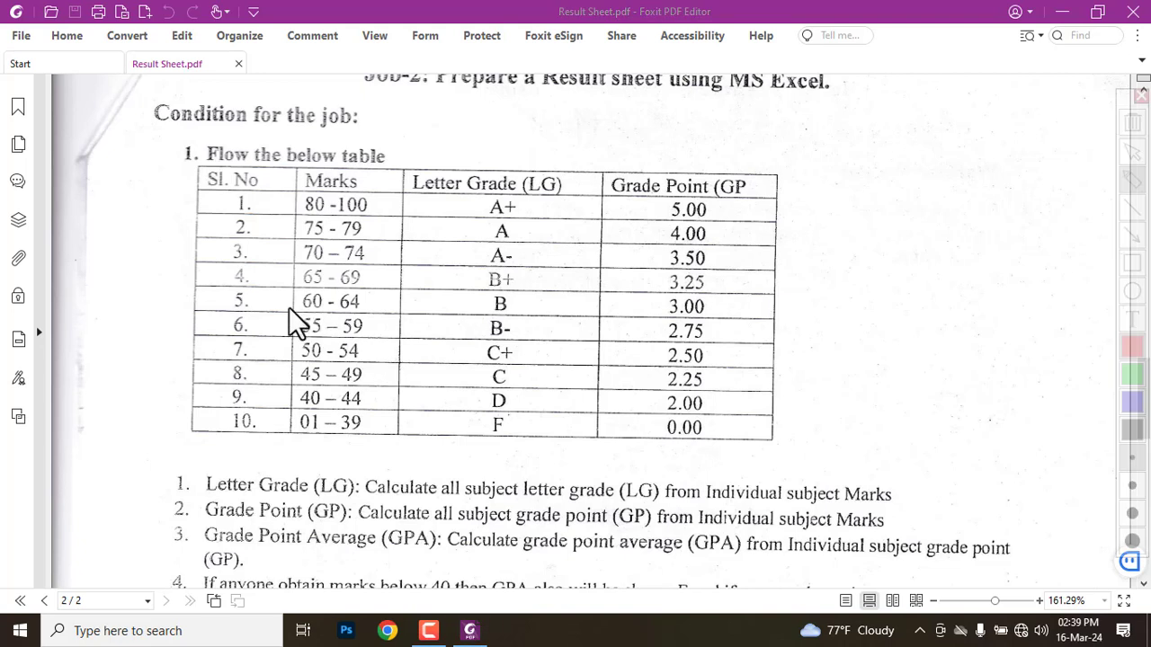
pyautogui.moveTo(218, 216); pyautogui.dragTo(391, 407)
pyautogui.moveTo(450, 180); pyautogui.dragTo(553, 446)
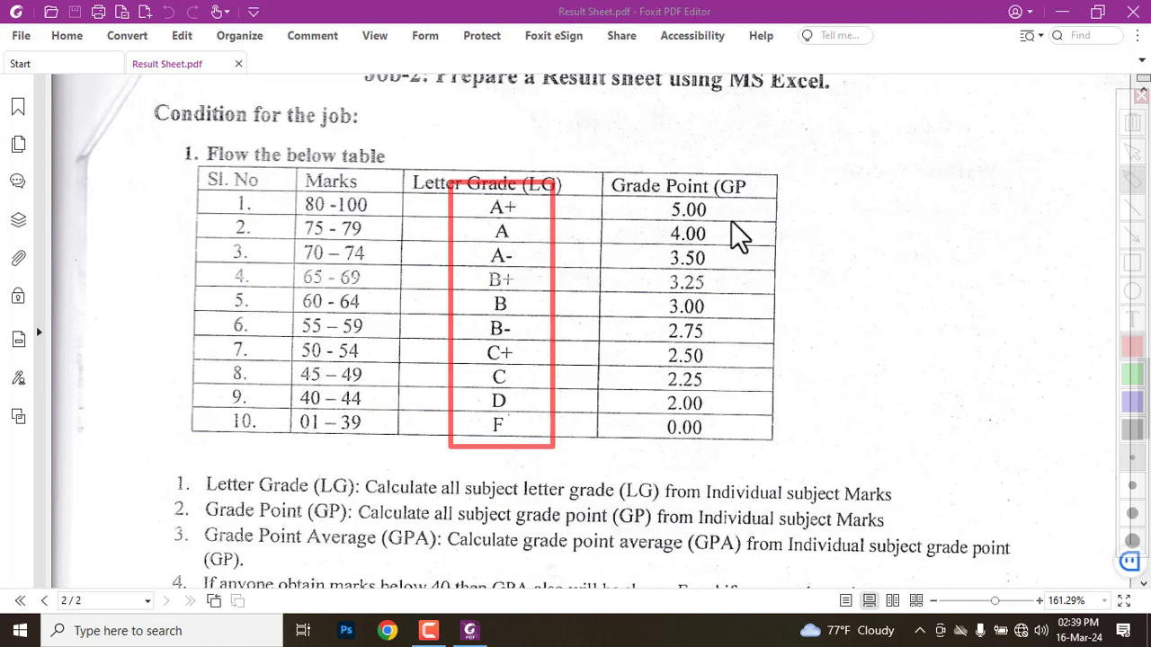
pyautogui.press('Escape')
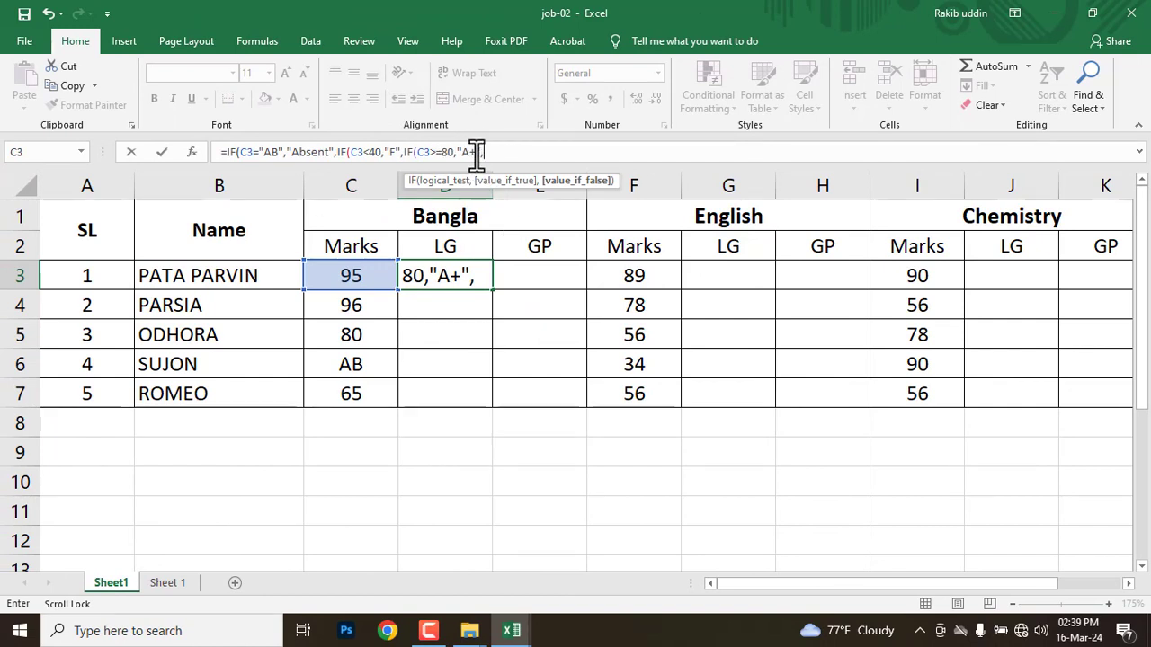
# Copy the IF(C3>=80,"A+", clause and paste it at the end of D3's formula.
pyautogui.moveTo(494, 152); pyautogui.dragTo(418, 152)
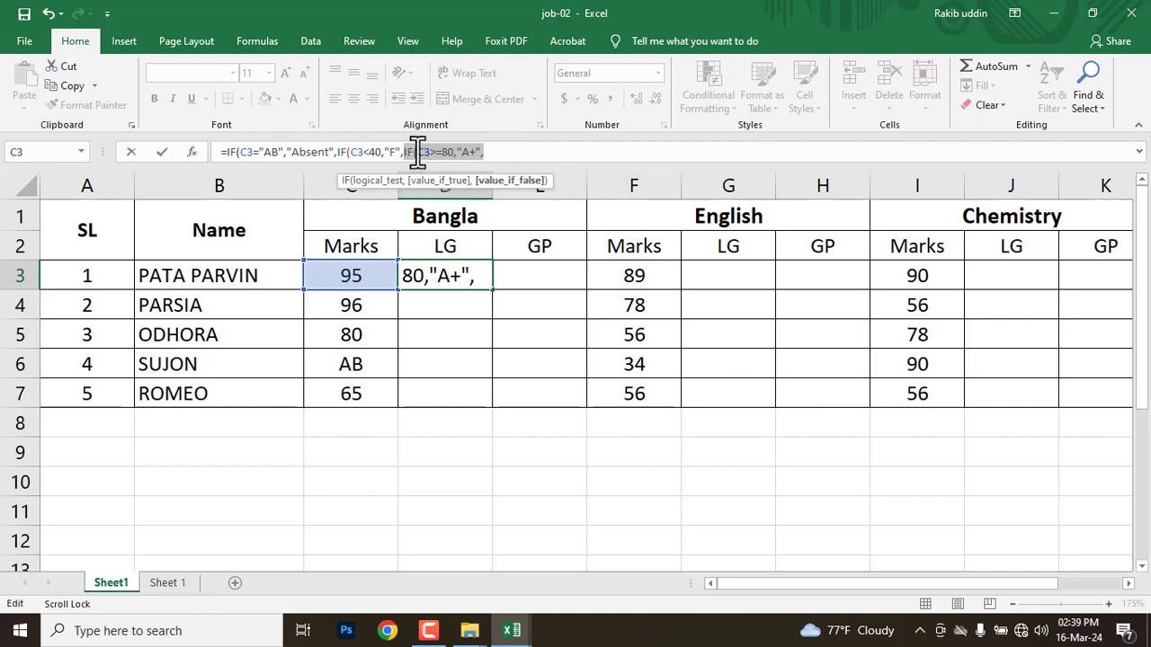
pyautogui.rightClick(417, 152)
pyautogui.click(442, 182)
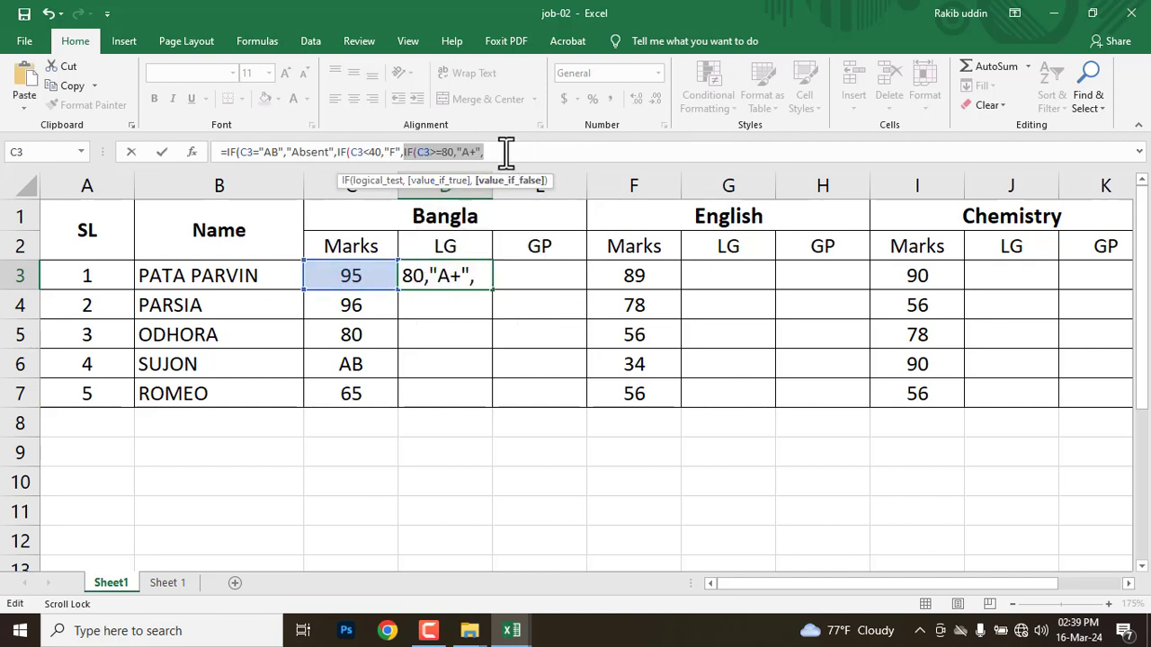
pyautogui.click(513, 151)
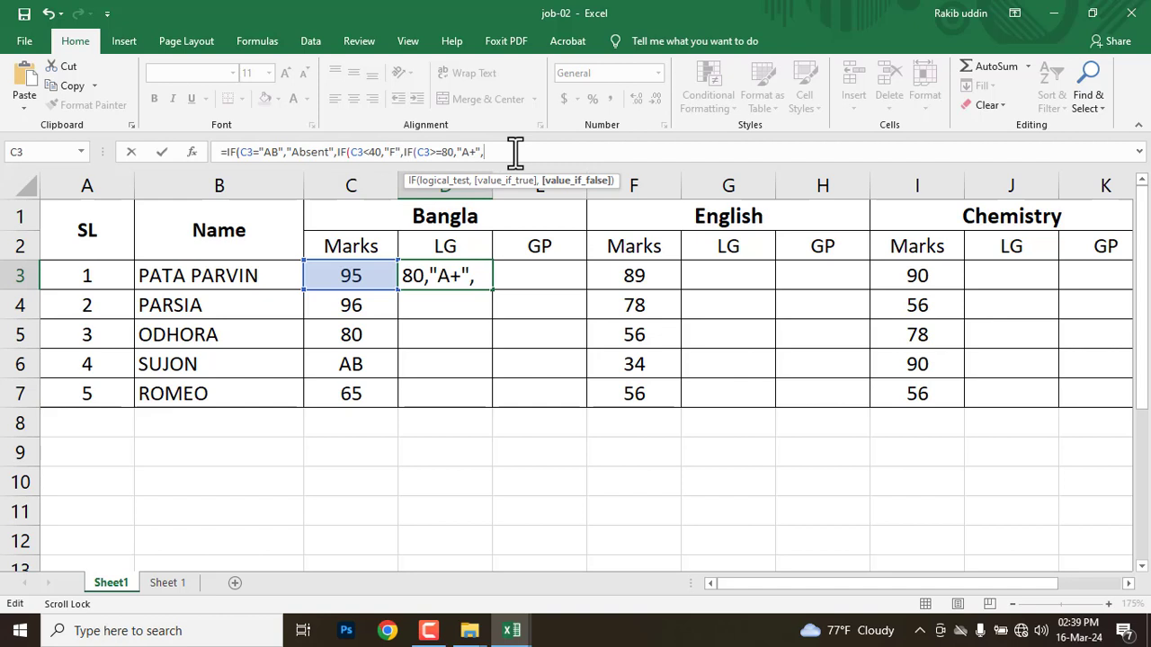
pyautogui.rightClick(514, 152)
pyautogui.click(545, 223)
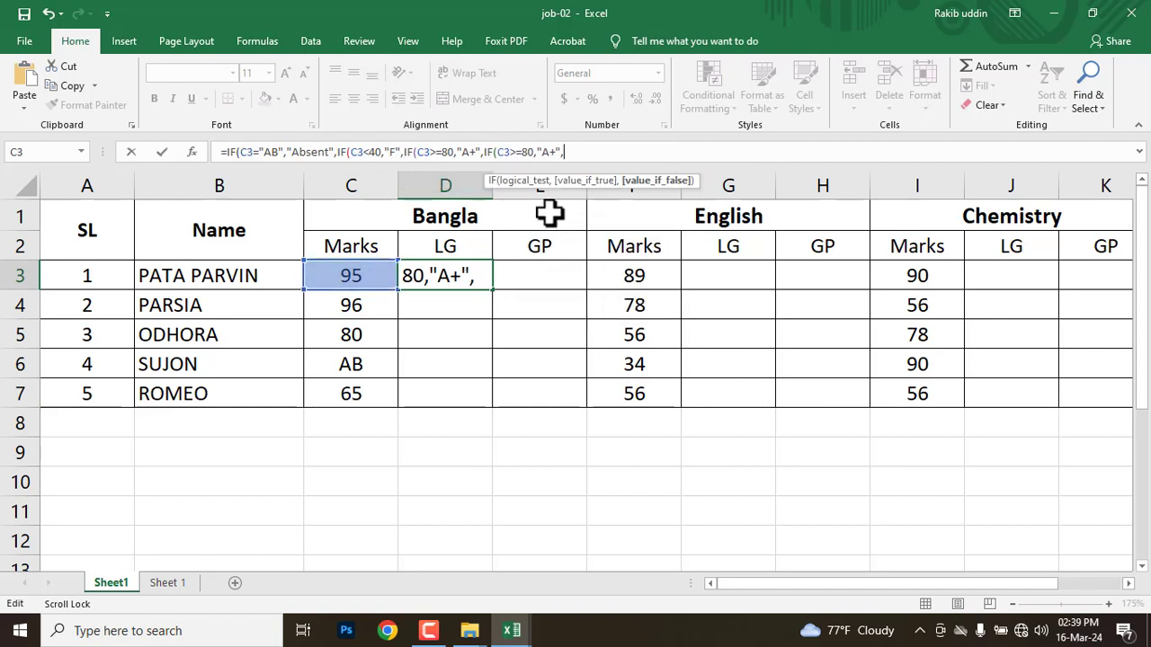
# Paste seven more copies of the A+ clause and expand the formula bar.
pyautogui.rightClick(581, 152)
pyautogui.click(606, 224)
pyautogui.rightClick(660, 150)
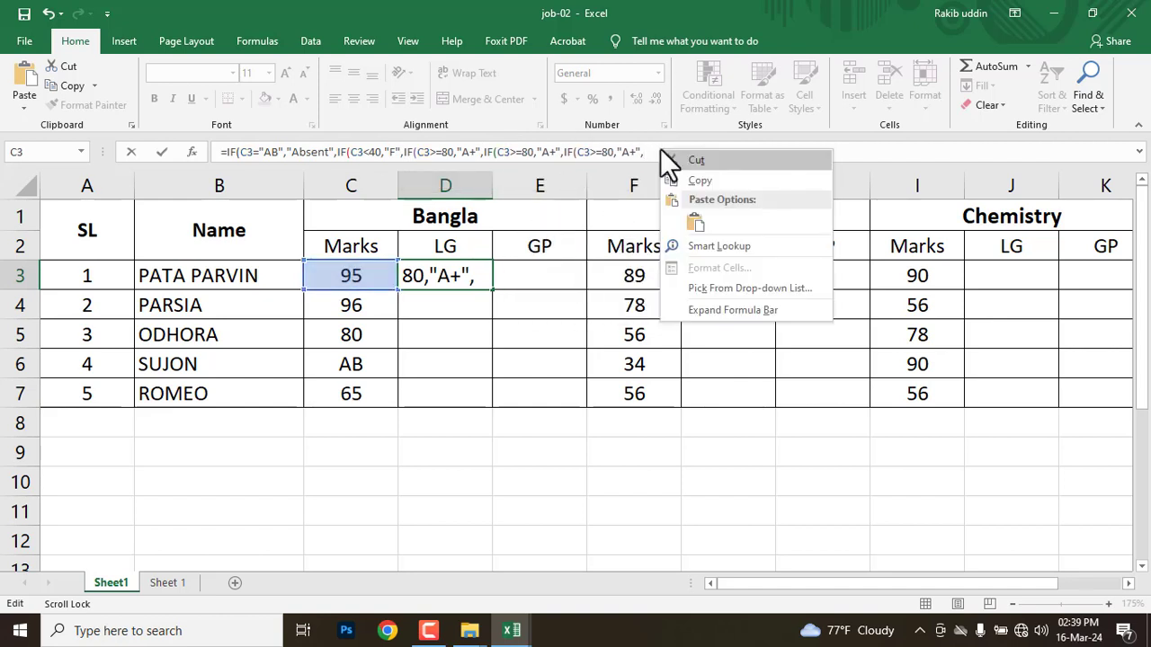
pyautogui.click(698, 221)
pyautogui.rightClick(748, 151)
pyautogui.click(777, 221)
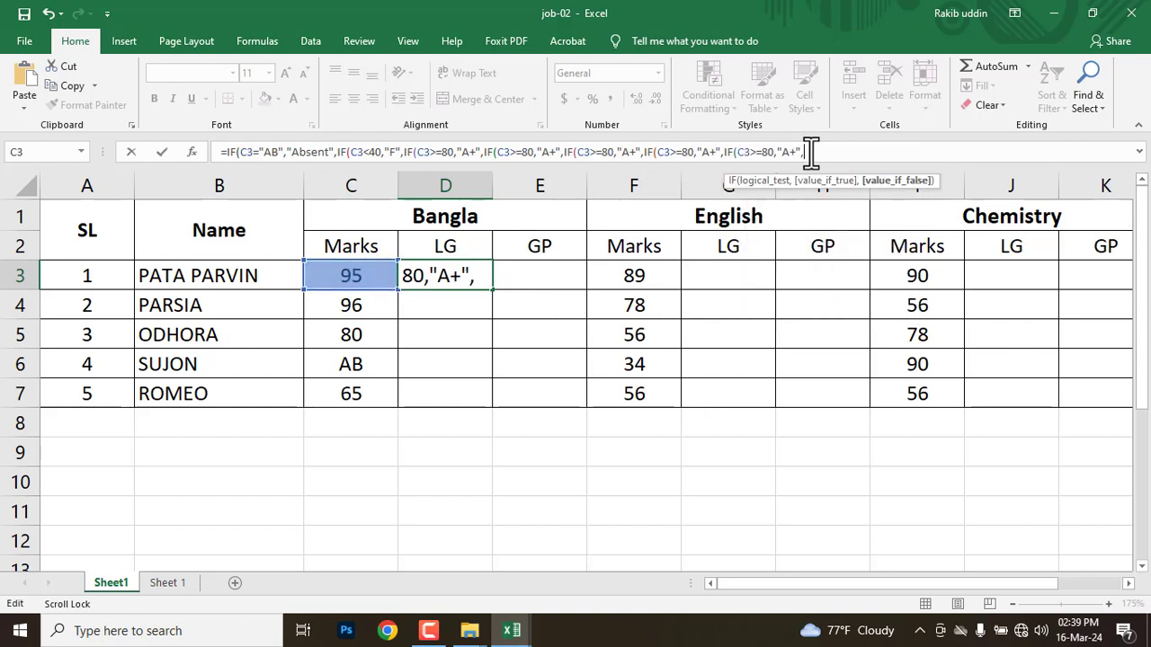
pyautogui.rightClick(810, 152)
pyautogui.click(844, 222)
pyautogui.rightClick(904, 151)
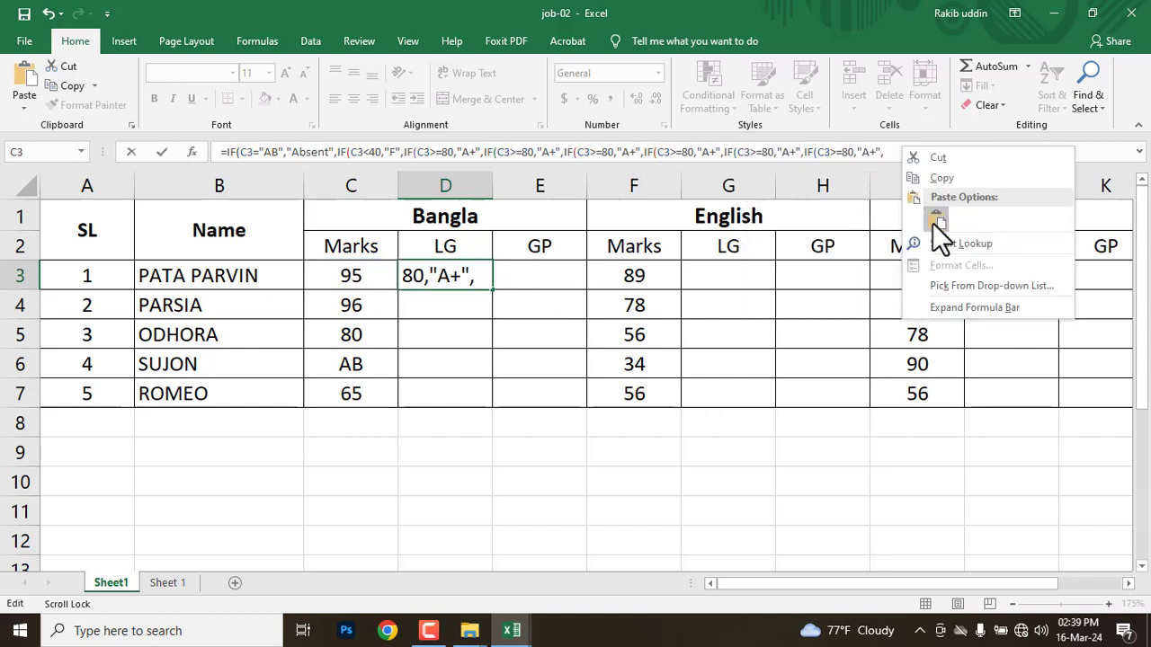
pyautogui.click(935, 225)
pyautogui.rightClick(979, 153)
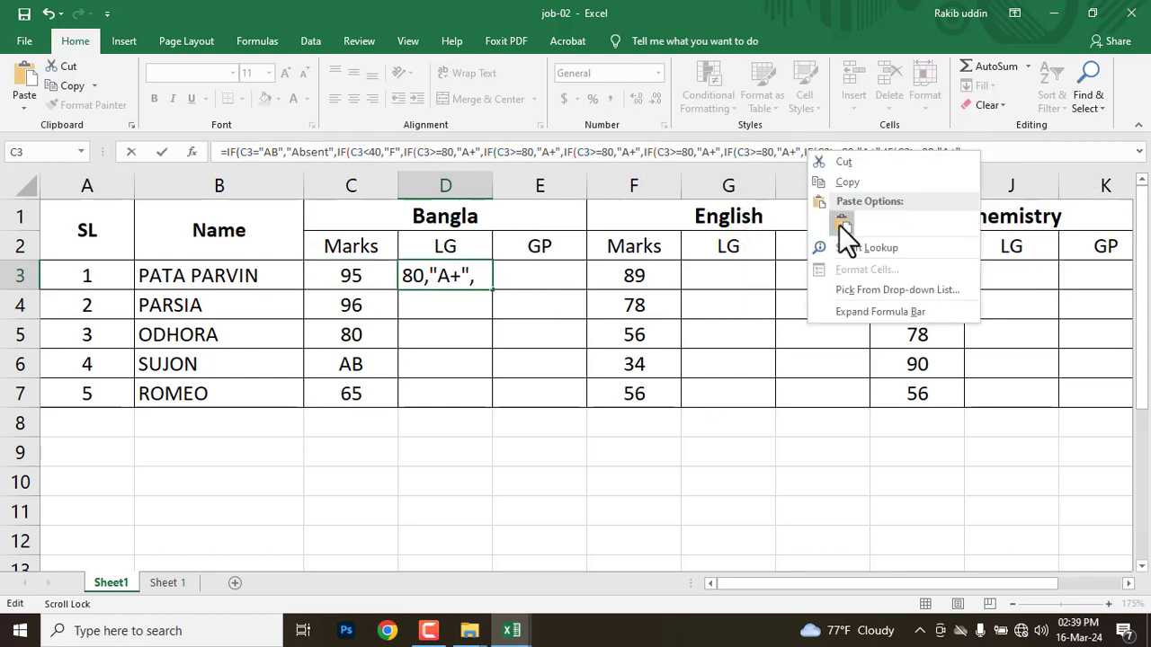
pyautogui.click(841, 225)
pyautogui.rightClick(1054, 152)
pyautogui.click(920, 224)
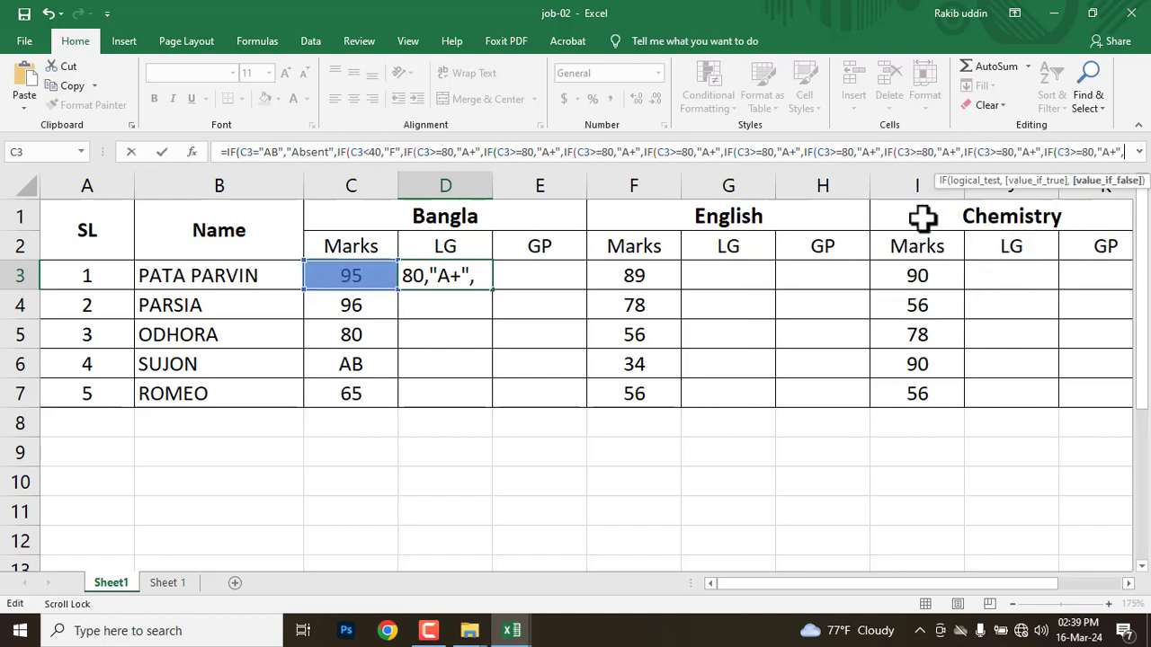
pyautogui.click(1138, 152)
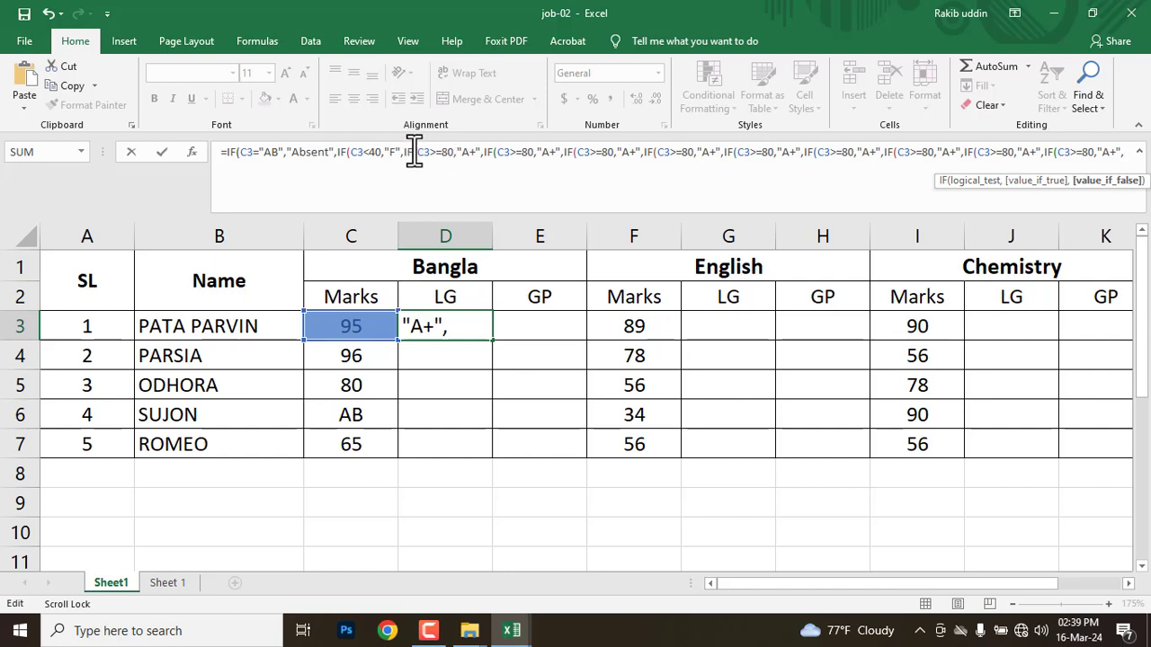
# Change the first clauses of D3's formula to A at 75 and A- at 70.
pyautogui.moveTo(414, 153); pyautogui.dragTo(543, 162)
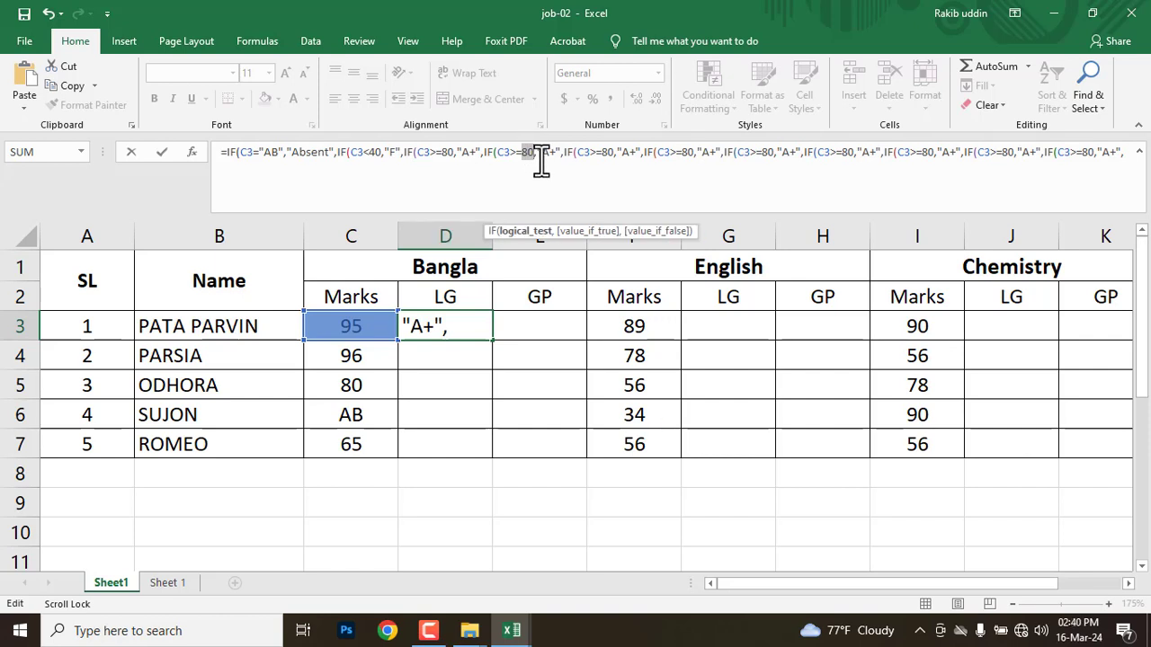
pyautogui.write('75')
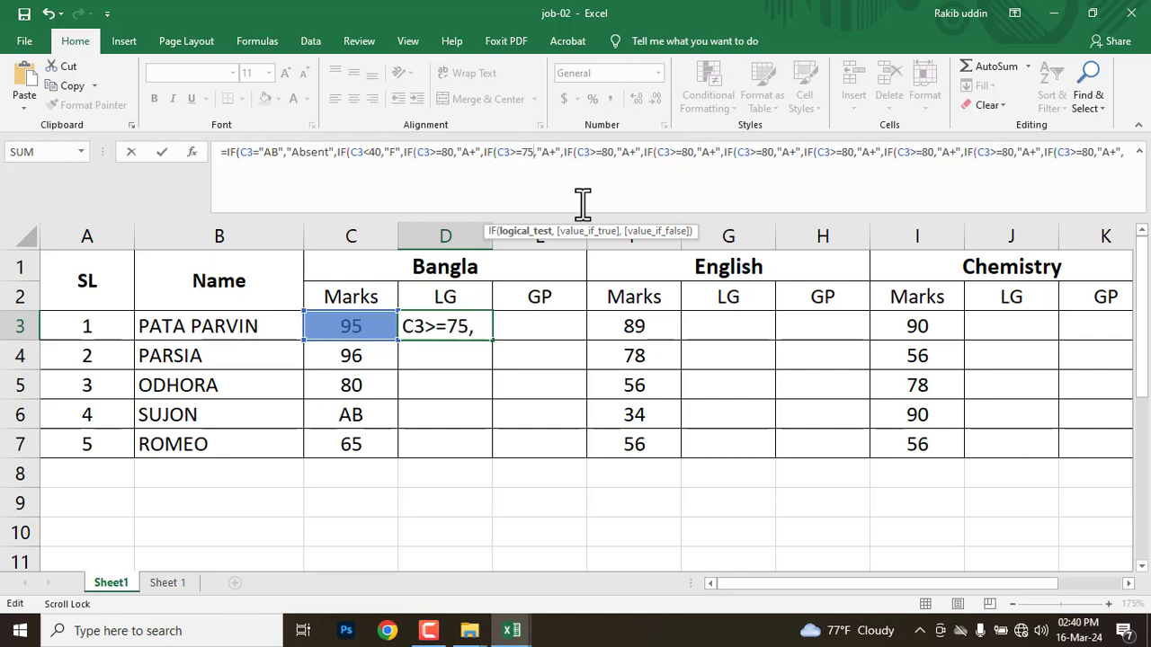
pyautogui.click(555, 152)
pyautogui.press('BackSpace')
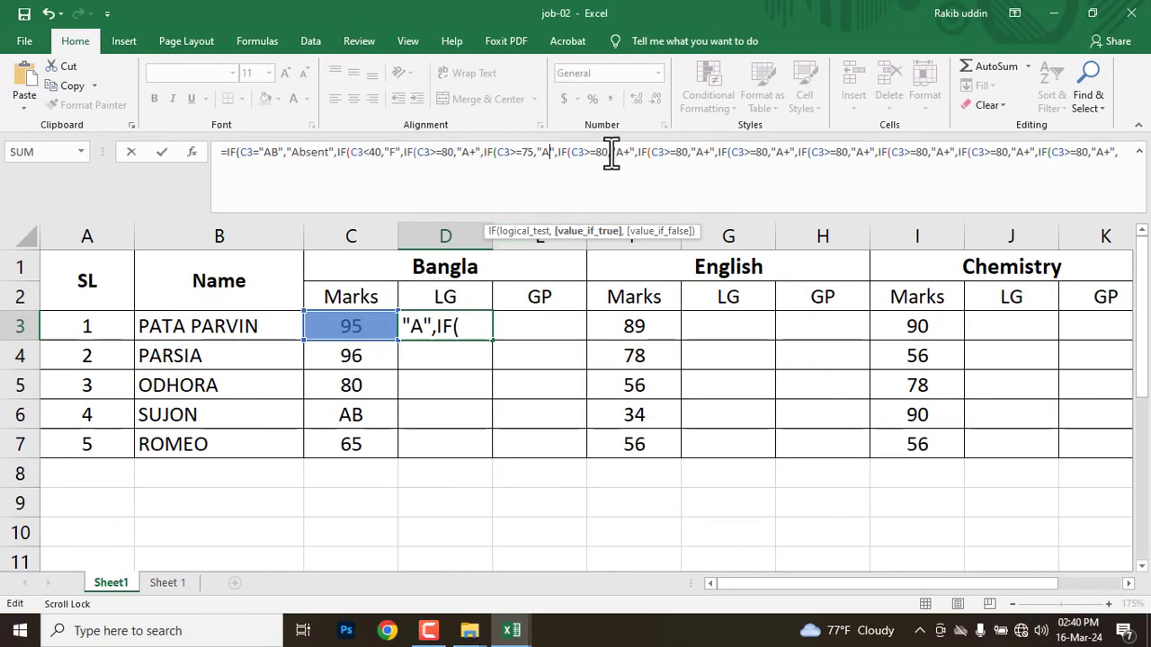
pyautogui.click(598, 153)
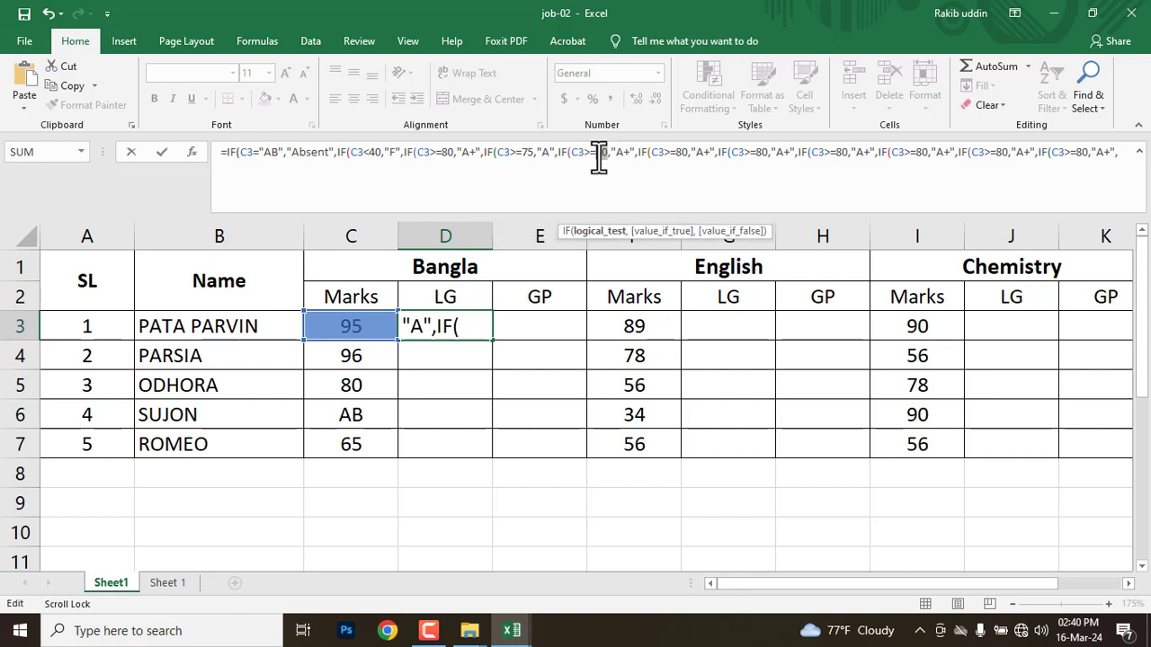
pyautogui.press('BackSpace')
pyautogui.press('BackSpace')
pyautogui.write('70')
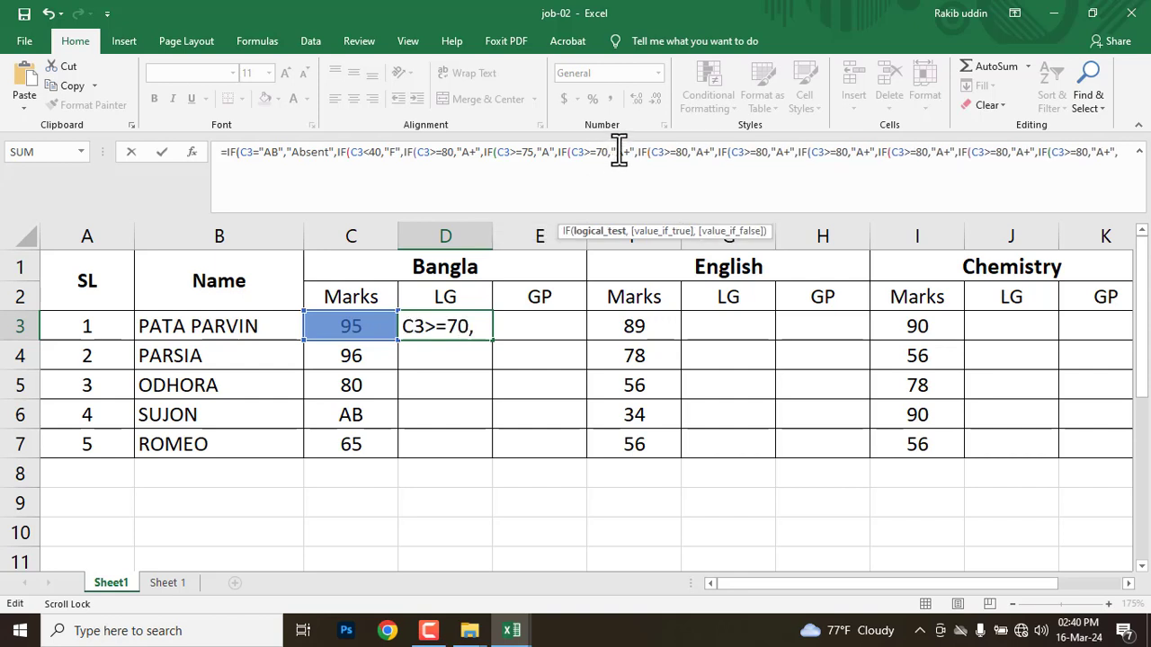
pyautogui.click(632, 153)
pyautogui.press('BackSpace')
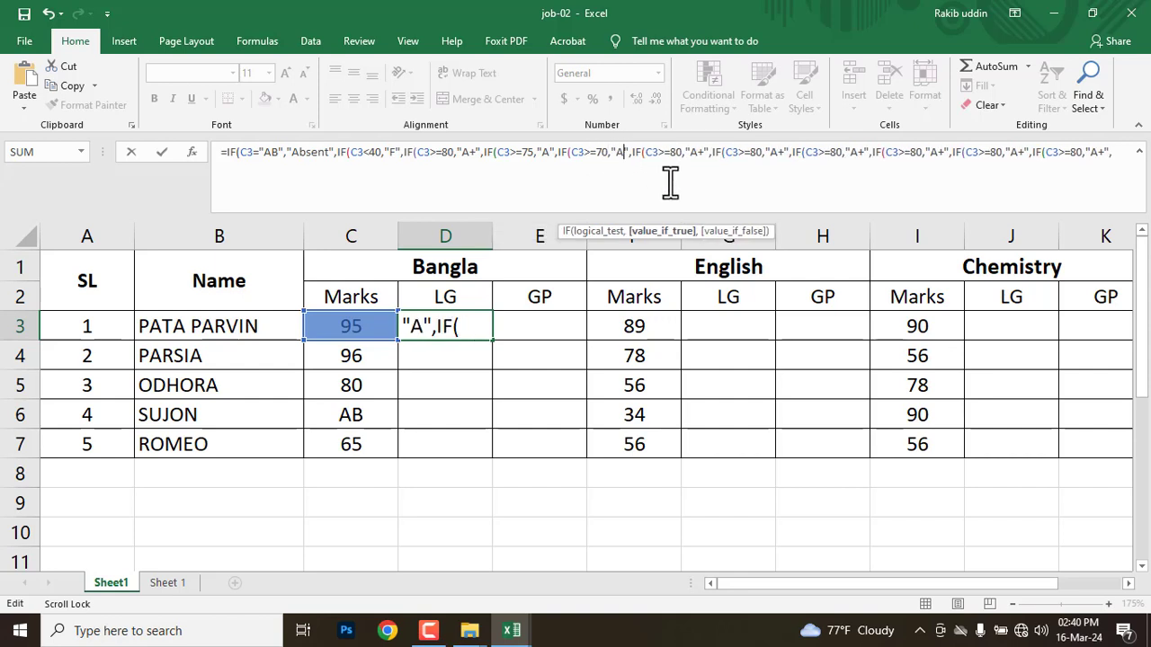
pyautogui.write('-')
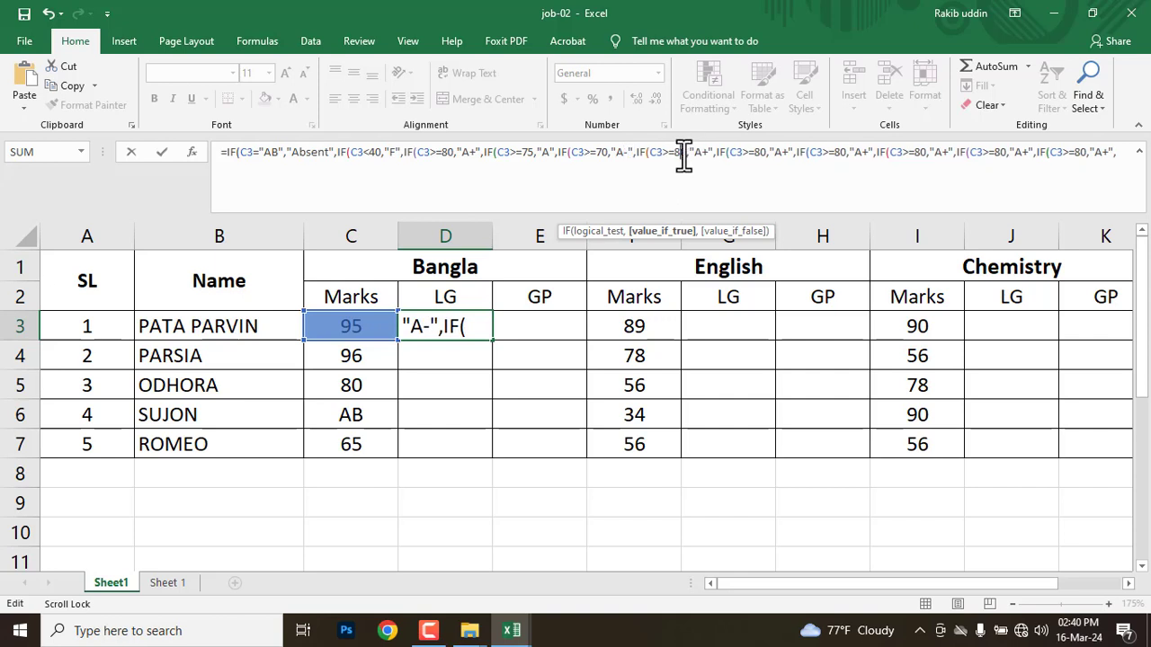
# Set the next clauses to B+ at 65 and B at 60.
pyautogui.click(675, 153)
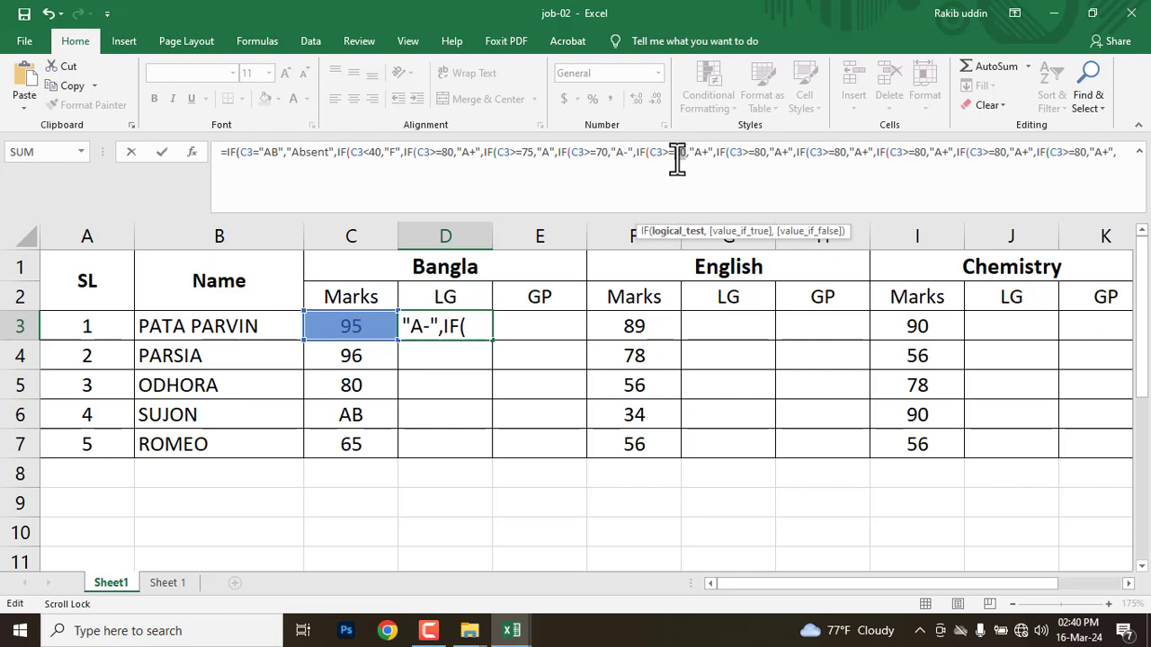
pyautogui.press('BackSpace')
pyautogui.press('BackSpace')
pyautogui.write('65')
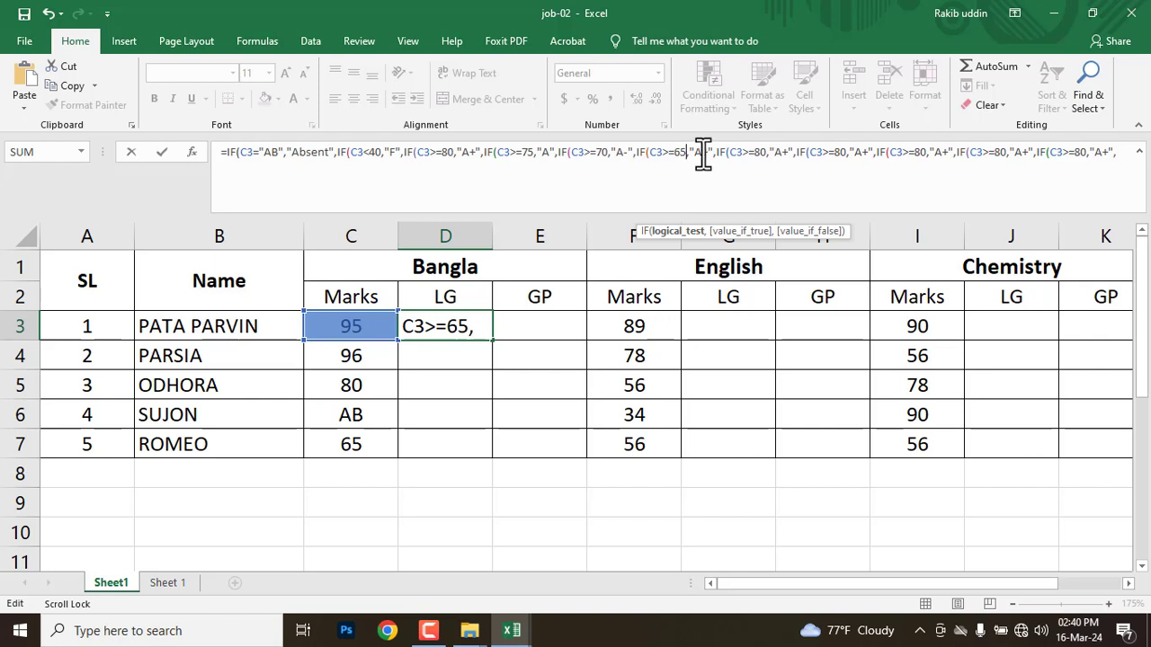
pyautogui.doubleClick(700, 153)
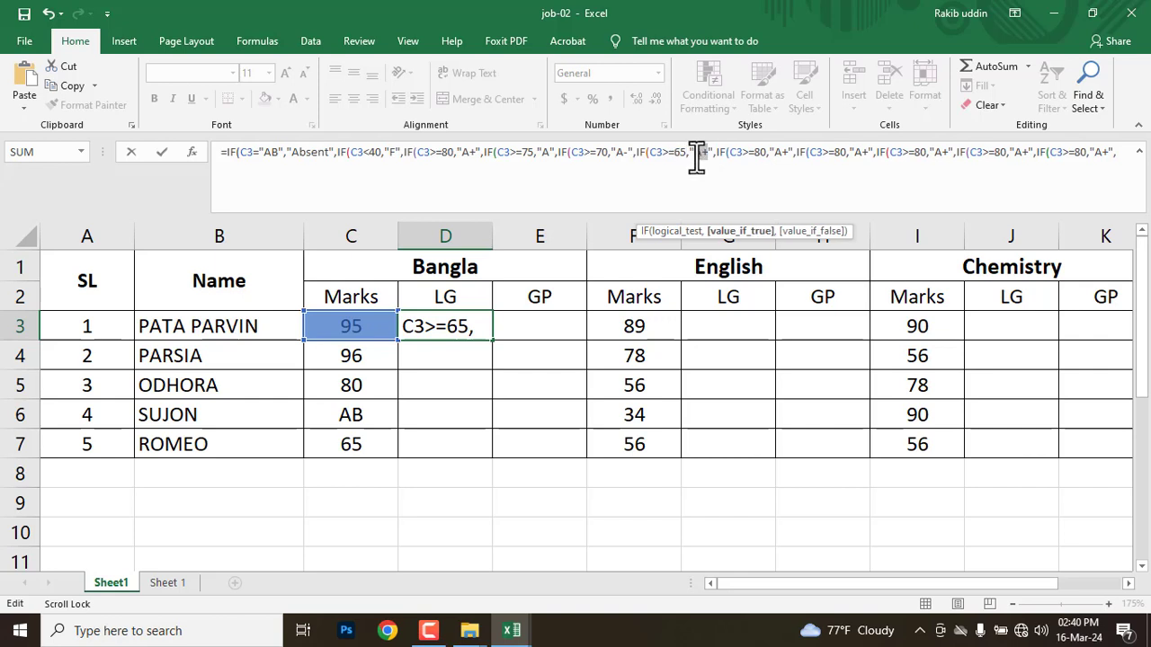
pyautogui.press('BackSpace')
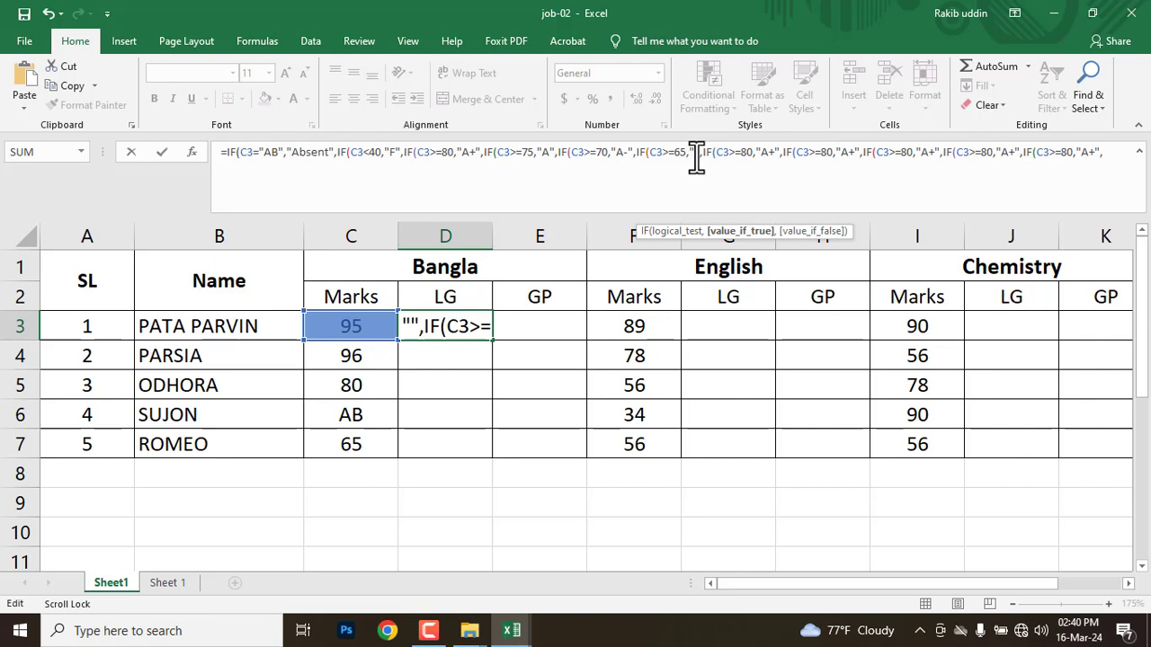
pyautogui.write('B')
pyautogui.write('+')
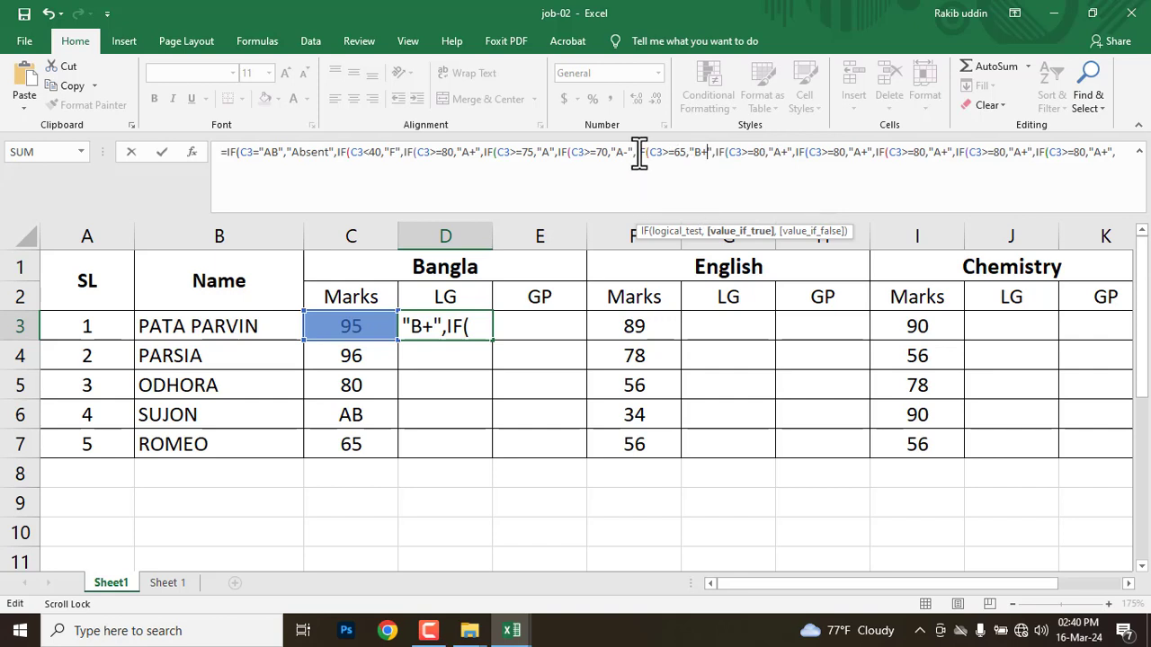
pyautogui.click(757, 155)
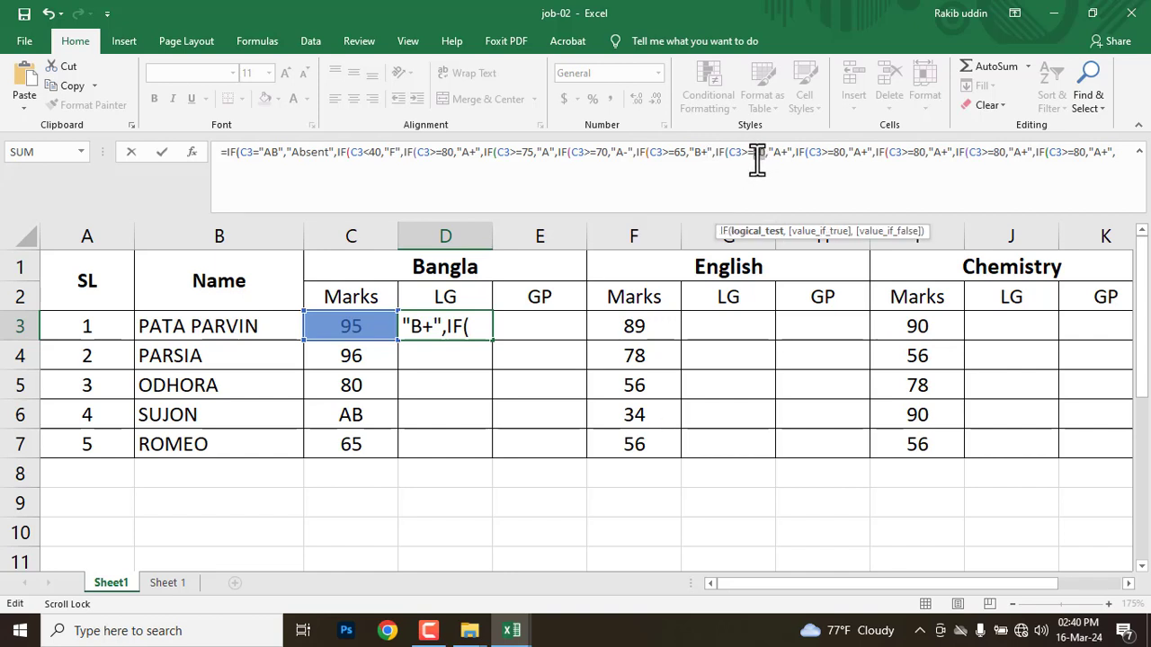
pyautogui.press('Delete')
pyautogui.write('6')
pyautogui.press('Right')
pyautogui.press('Right')
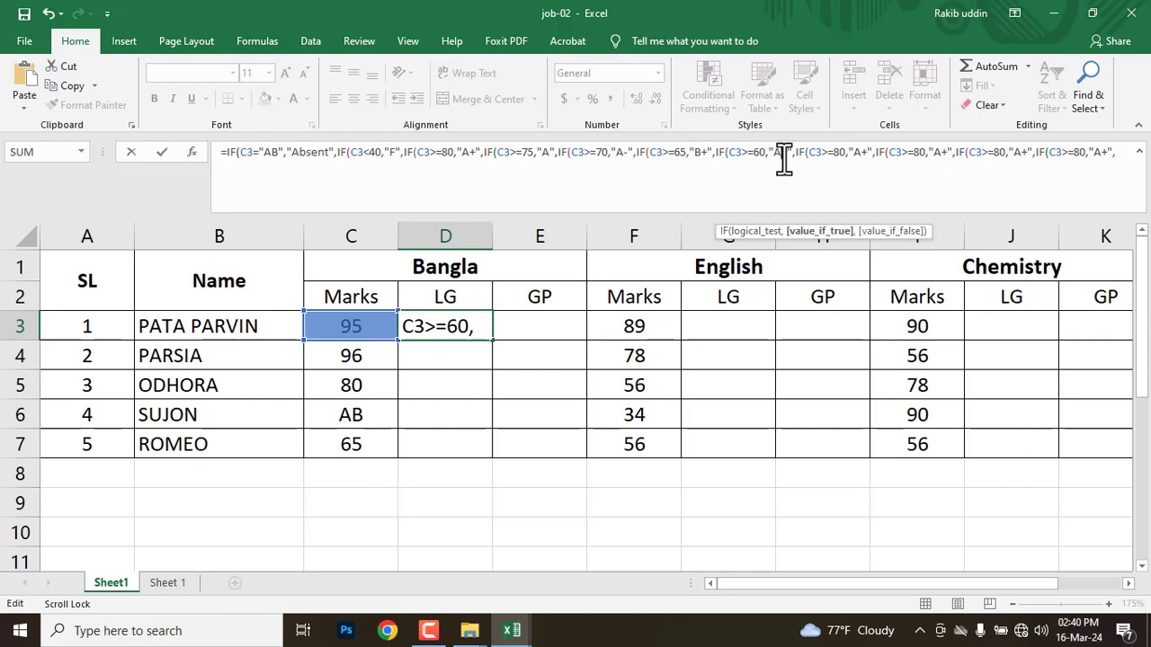
pyautogui.press('Right')
pyautogui.press('Delete')
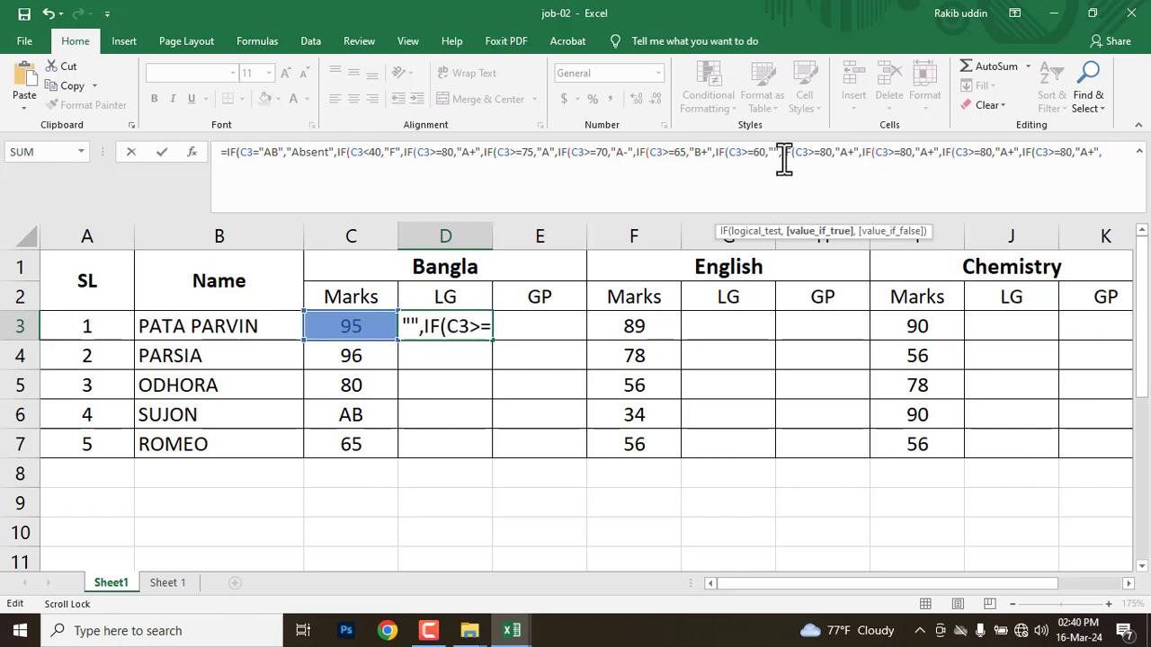
pyautogui.write('B')
# Set the following clauses to B- at 55 and C+ at 50.
pyautogui.click(835, 152)
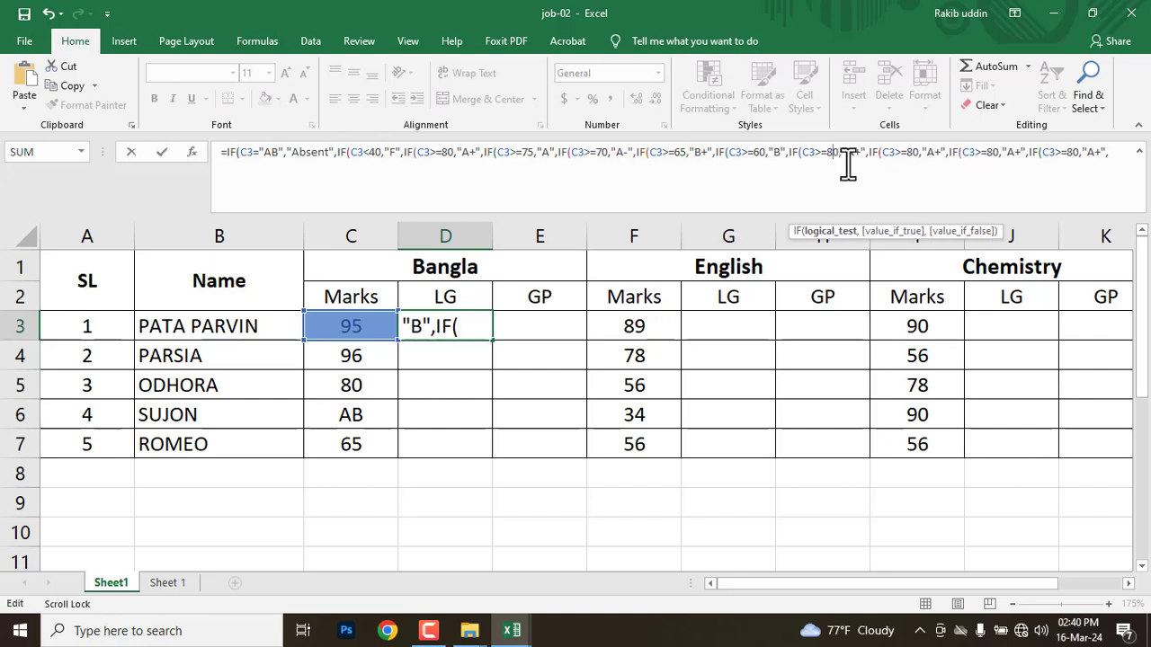
pyautogui.press('BackSpace')
pyautogui.press('Delete')
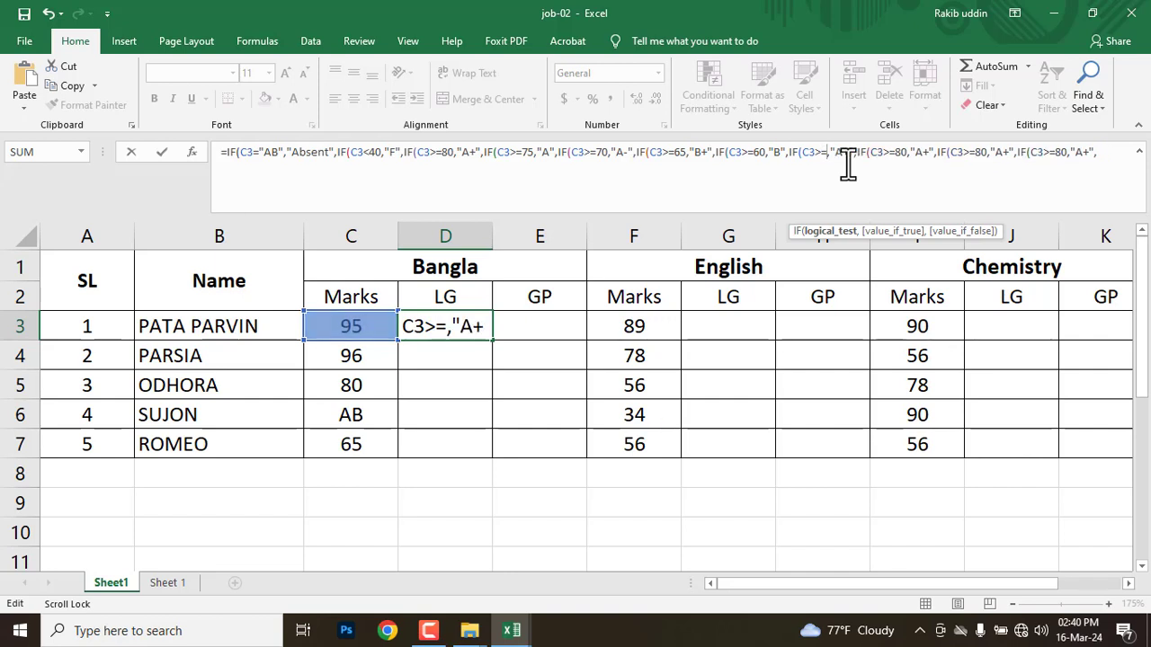
pyautogui.write('55')
pyautogui.moveTo(847, 153); pyautogui.dragTo(858, 162)
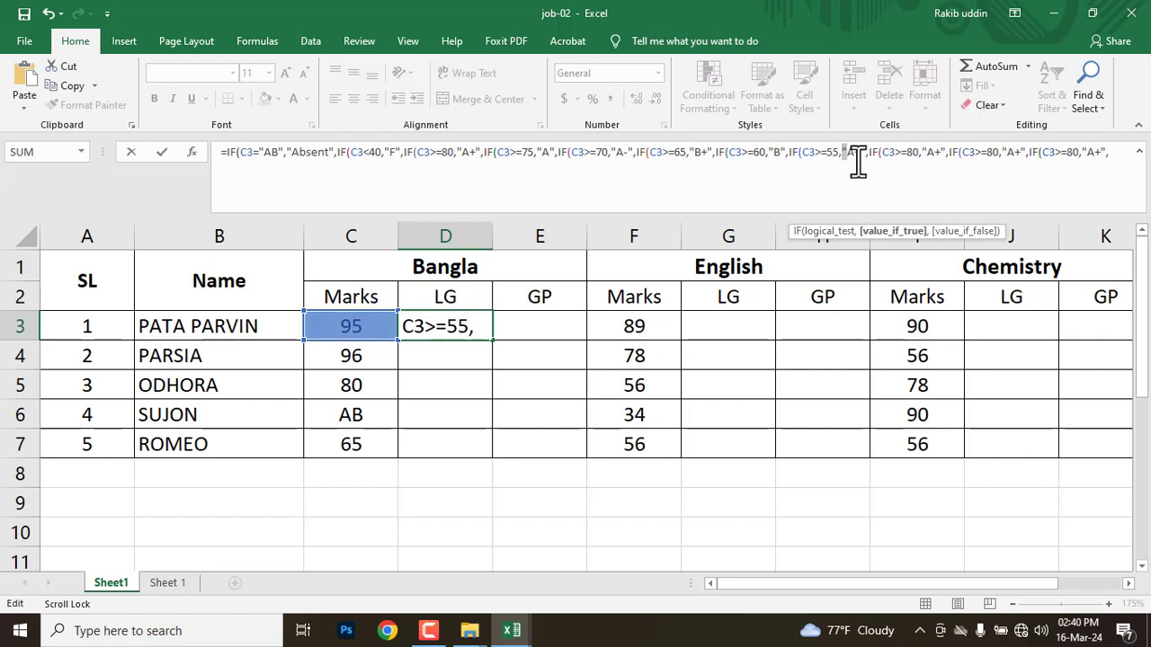
pyautogui.press('Delete')
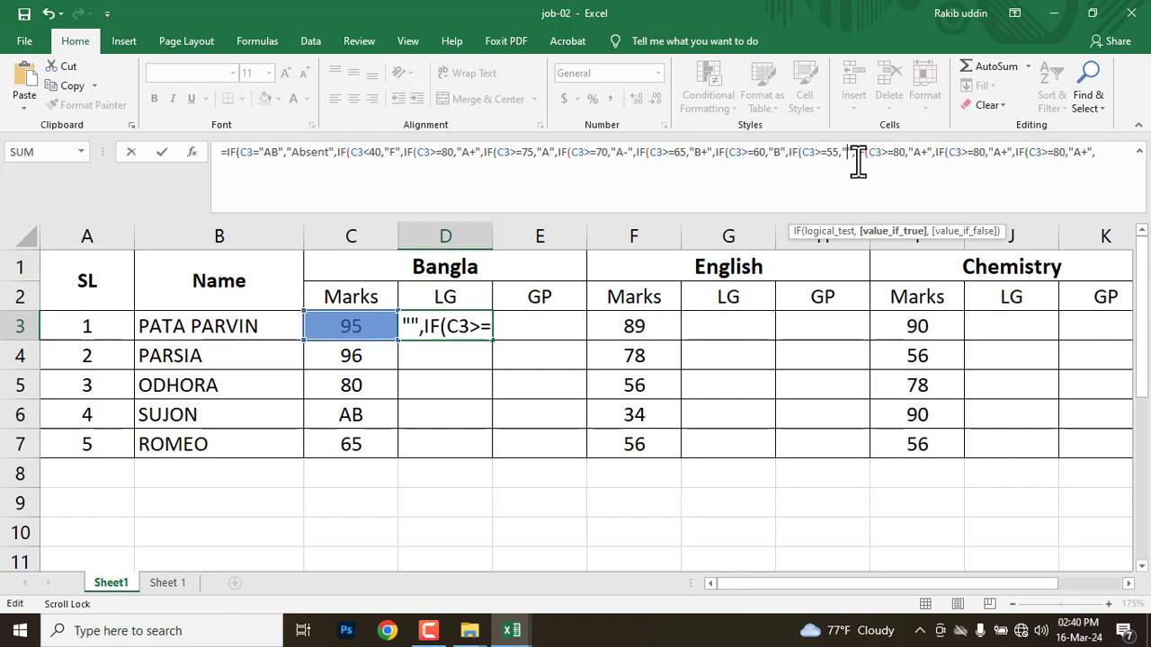
pyautogui.write('B')
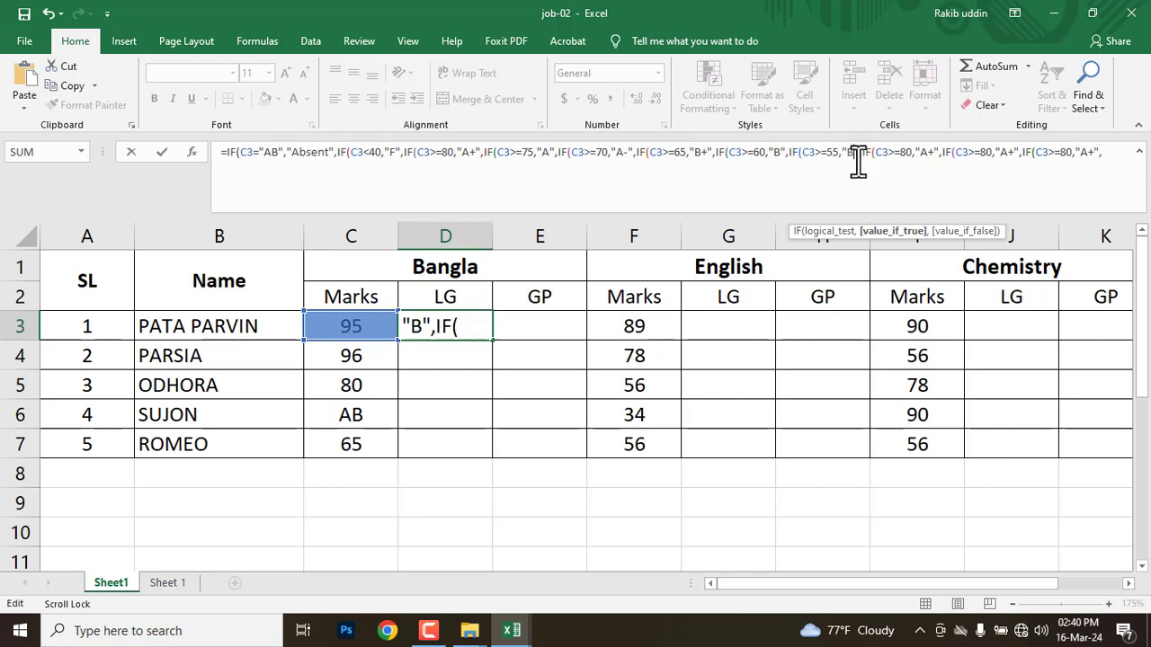
pyautogui.write('-')
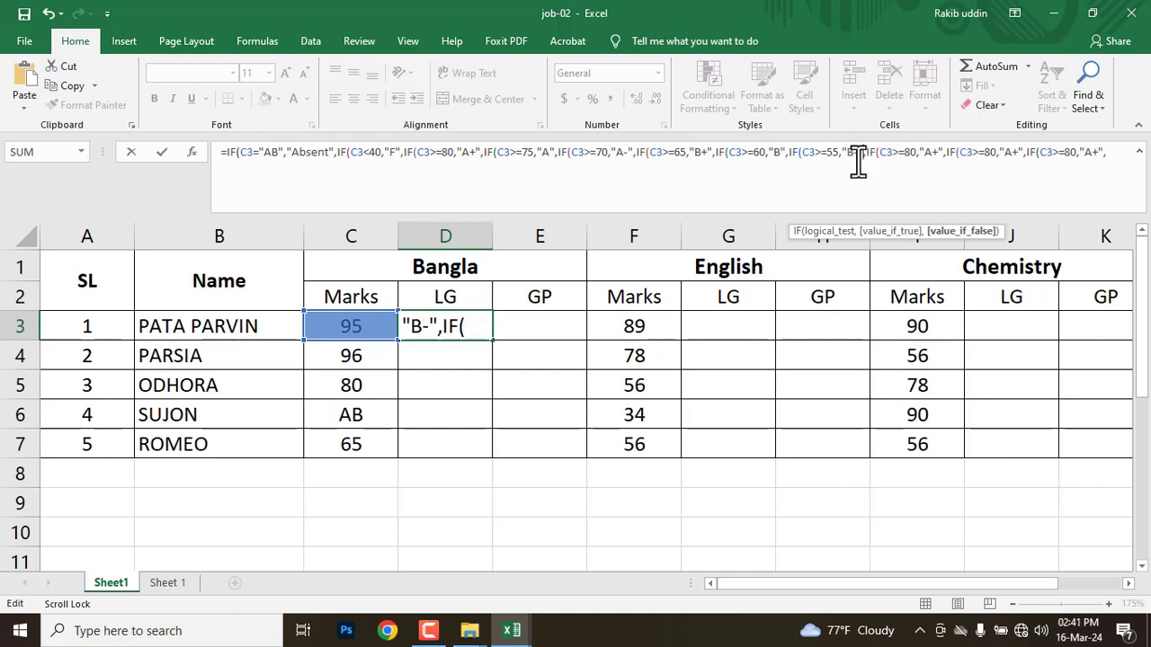
pyautogui.press('Right')
pyautogui.press('Right')
pyautogui.press('Right')
pyautogui.press('Right')
pyautogui.press('Right')
pyautogui.press('Right')
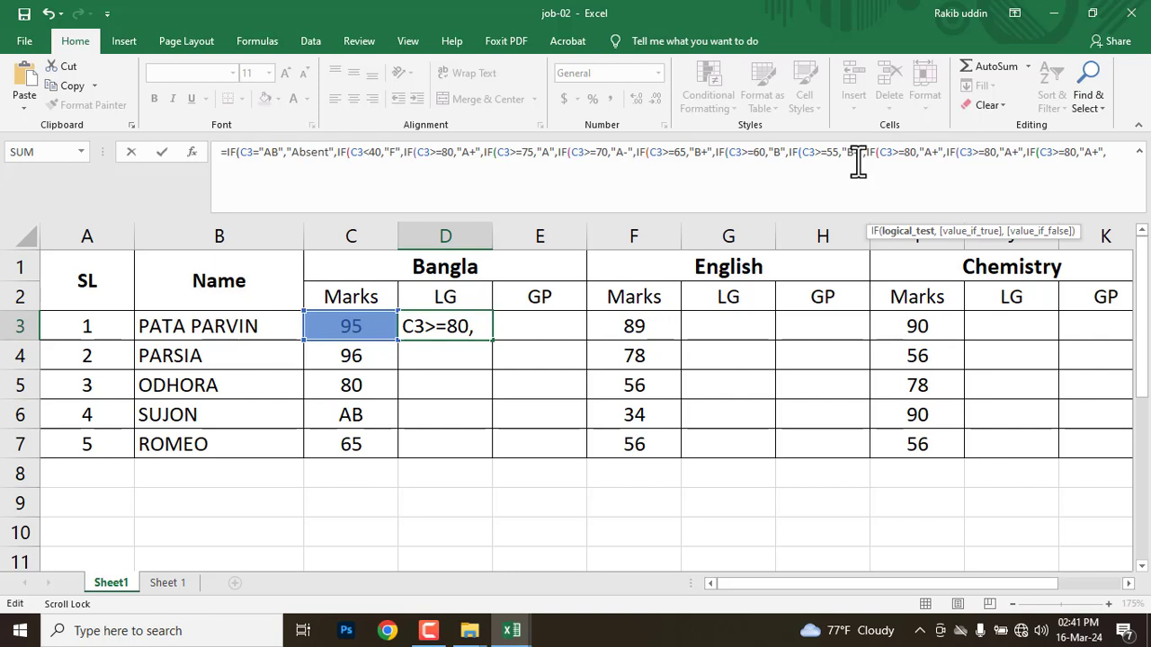
pyautogui.click(859, 161)
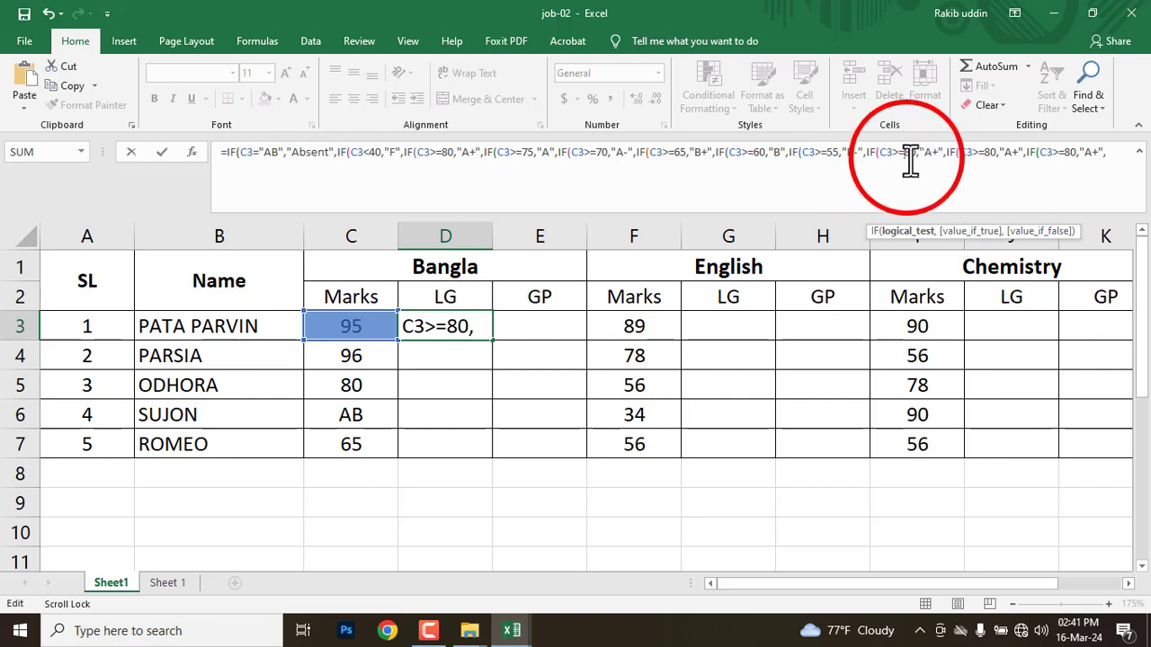
pyautogui.press('Delete')
pyautogui.press('Delete')
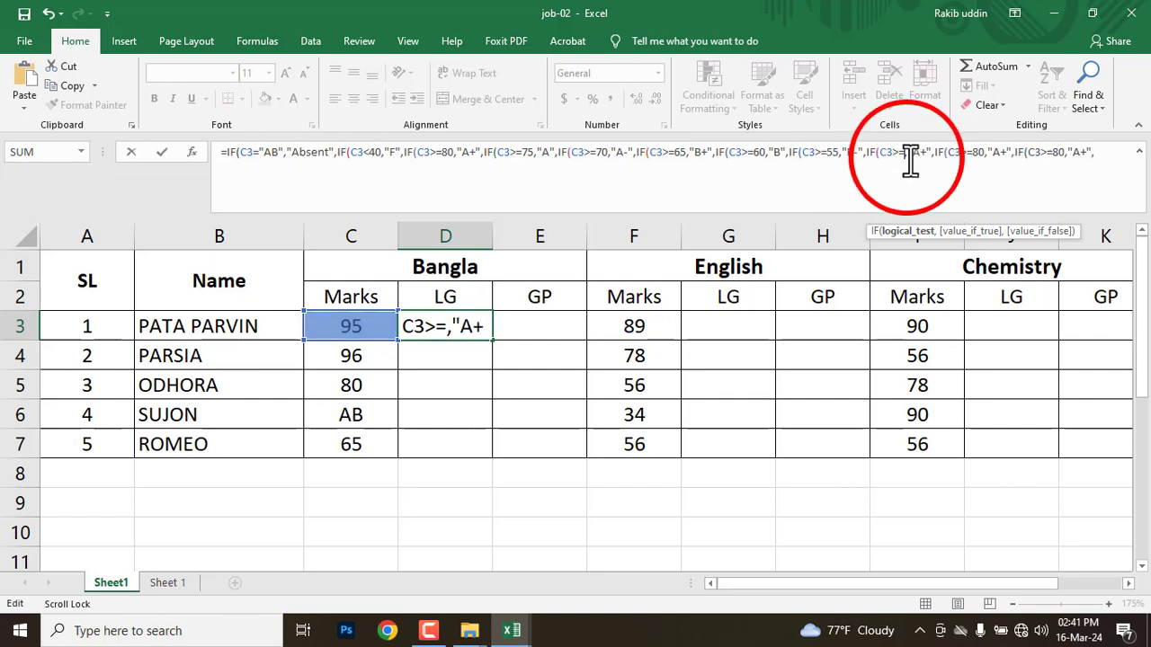
pyautogui.write('50')
pyautogui.moveTo(923, 153); pyautogui.dragTo(934, 160)
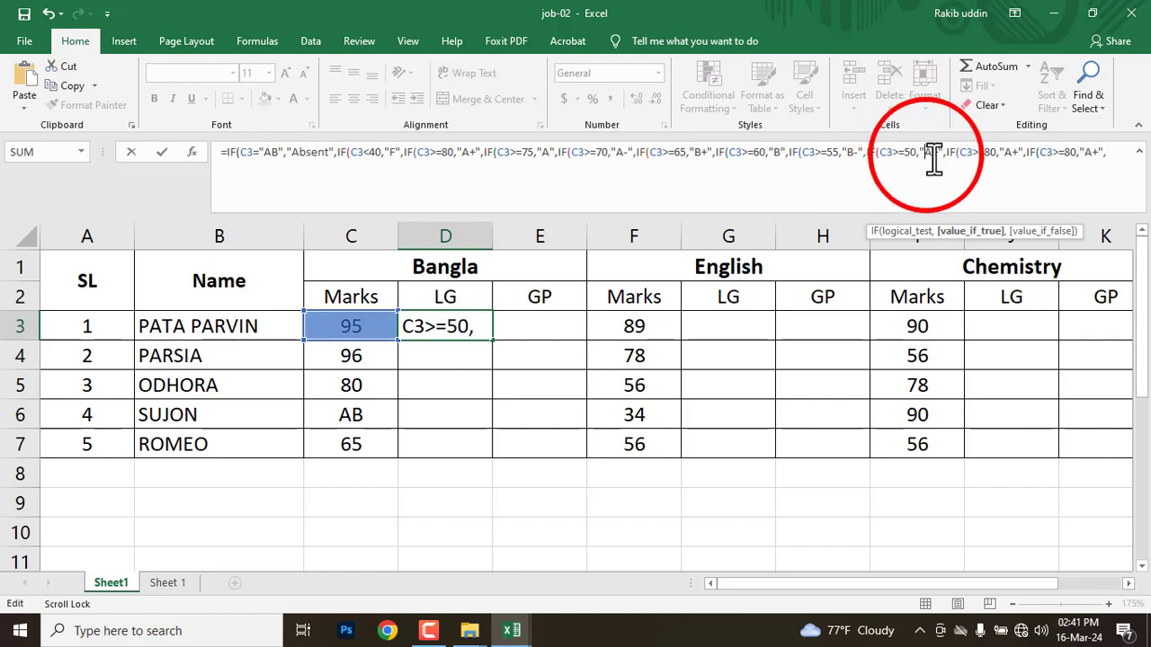
pyautogui.press('Delete')
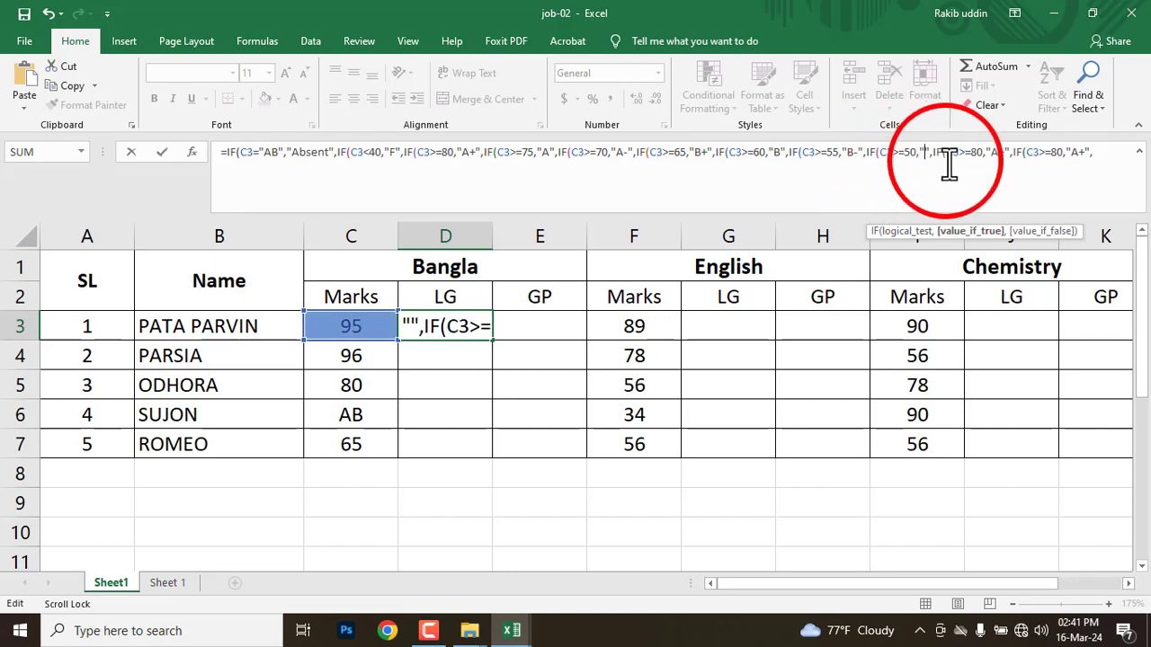
pyautogui.write('C+')
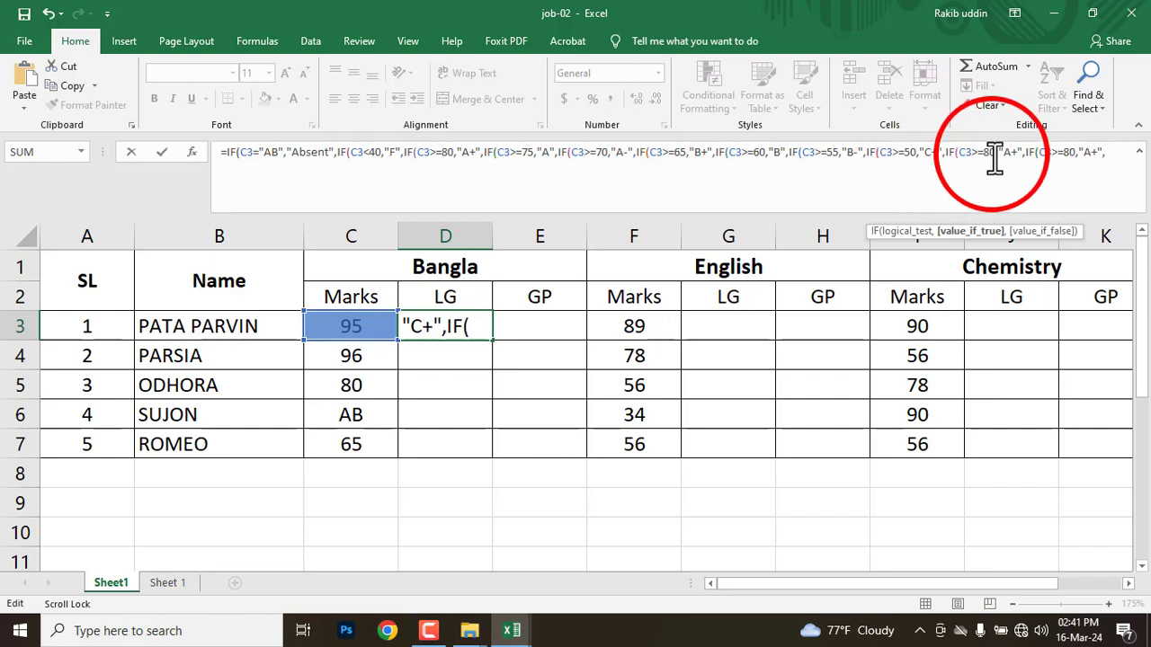
# Make the last clauses C at 45 and D at 40, add a closing parenthesis, and enter the formula.
pyautogui.click(987, 155)
pyautogui.doubleClick(986, 155)
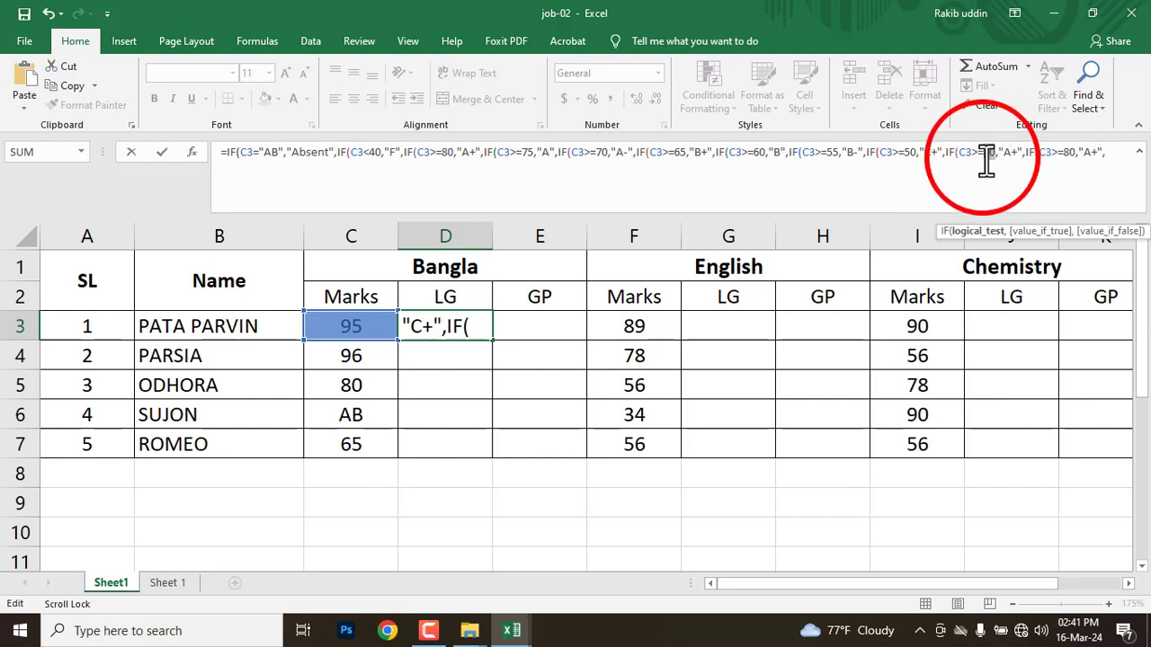
pyautogui.write('45')
pyautogui.moveTo(1001, 153); pyautogui.dragTo(1019, 158)
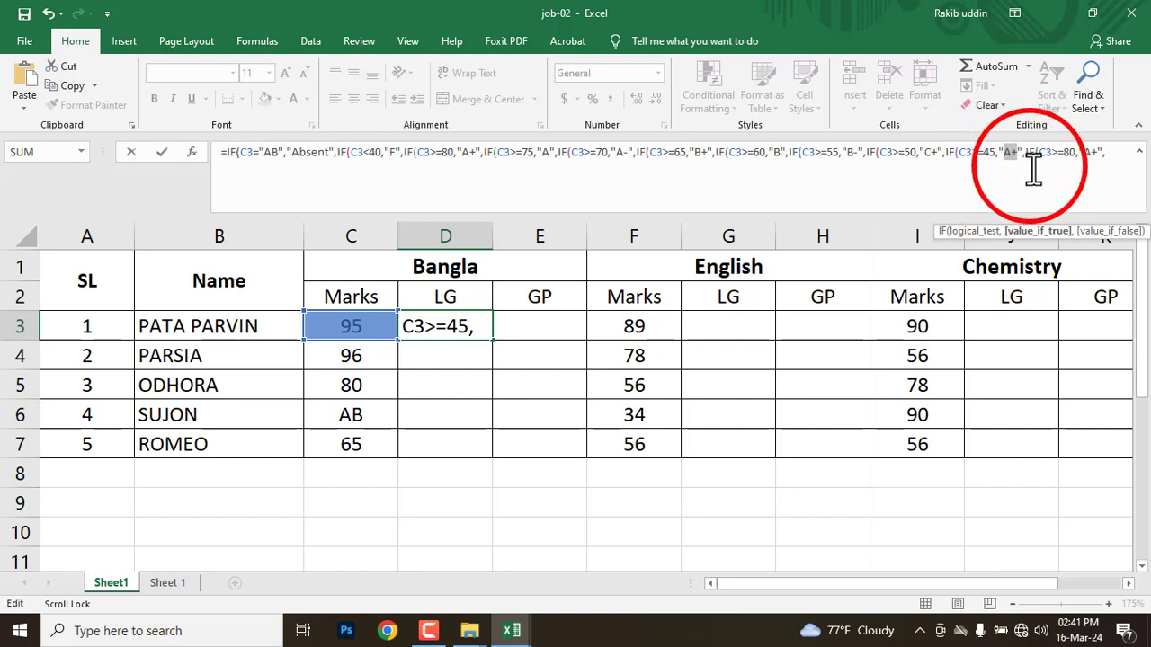
pyautogui.write('C')
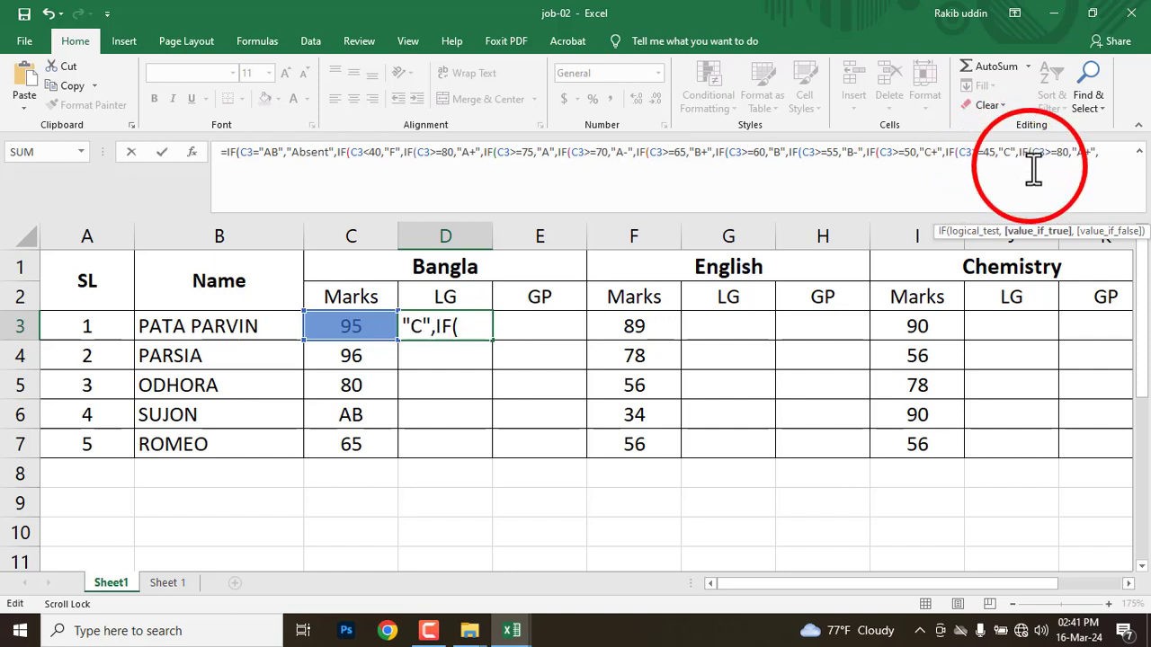
pyautogui.moveTo(1056, 154); pyautogui.dragTo(1068, 155)
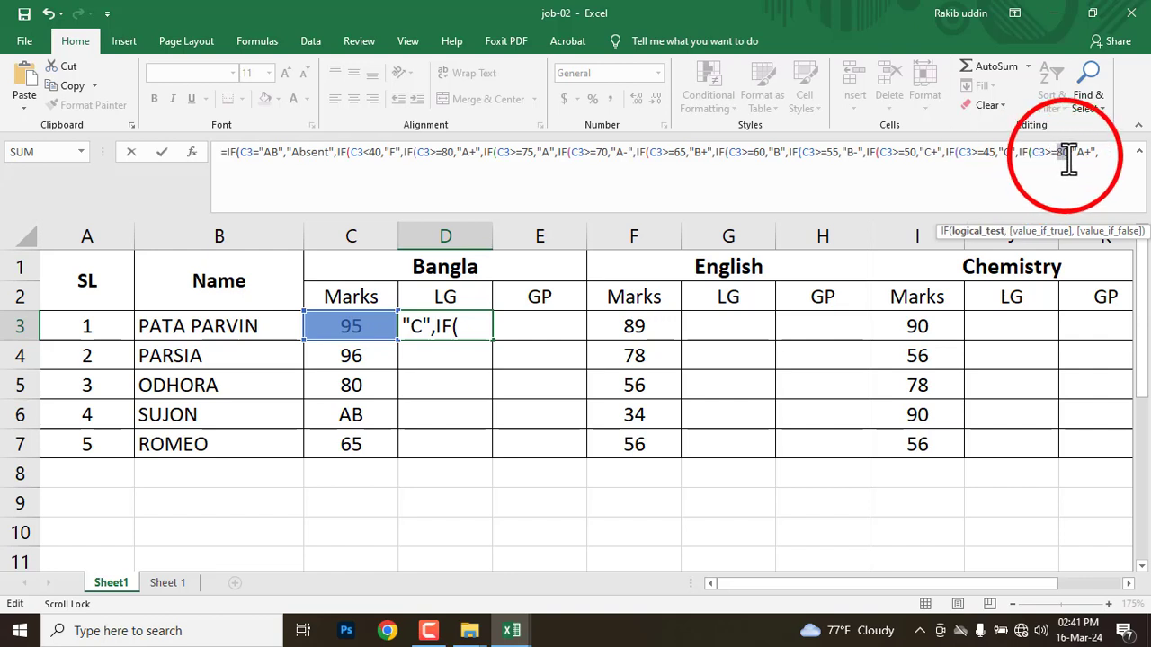
pyautogui.write('40')
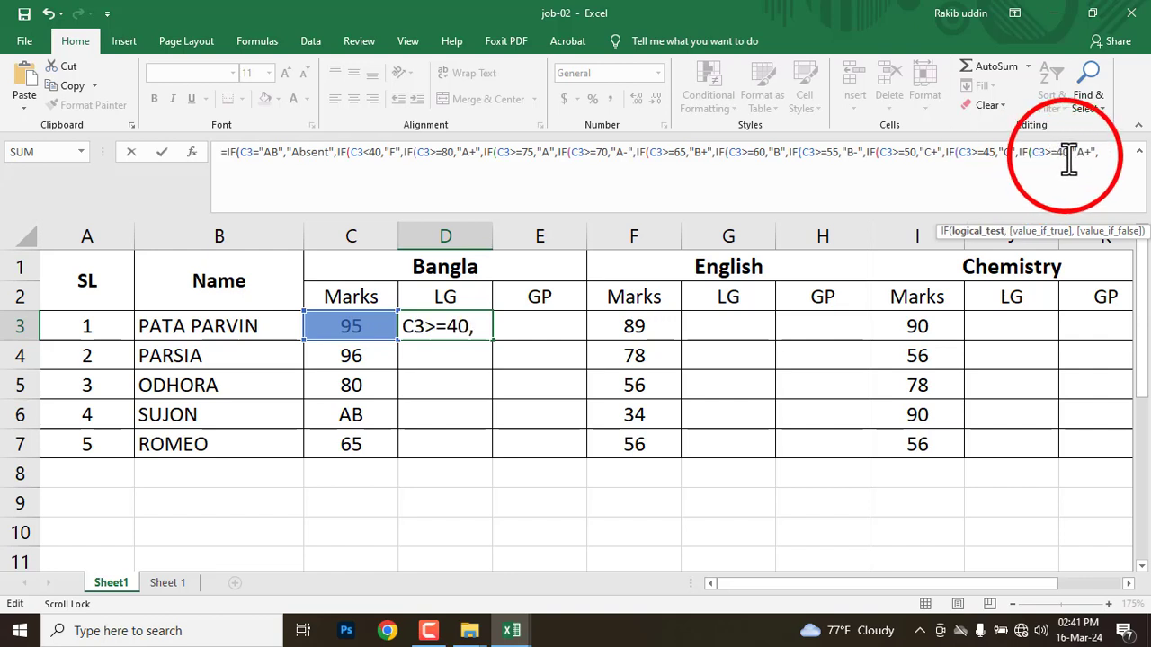
pyautogui.moveTo(1078, 153); pyautogui.dragTo(1092, 153)
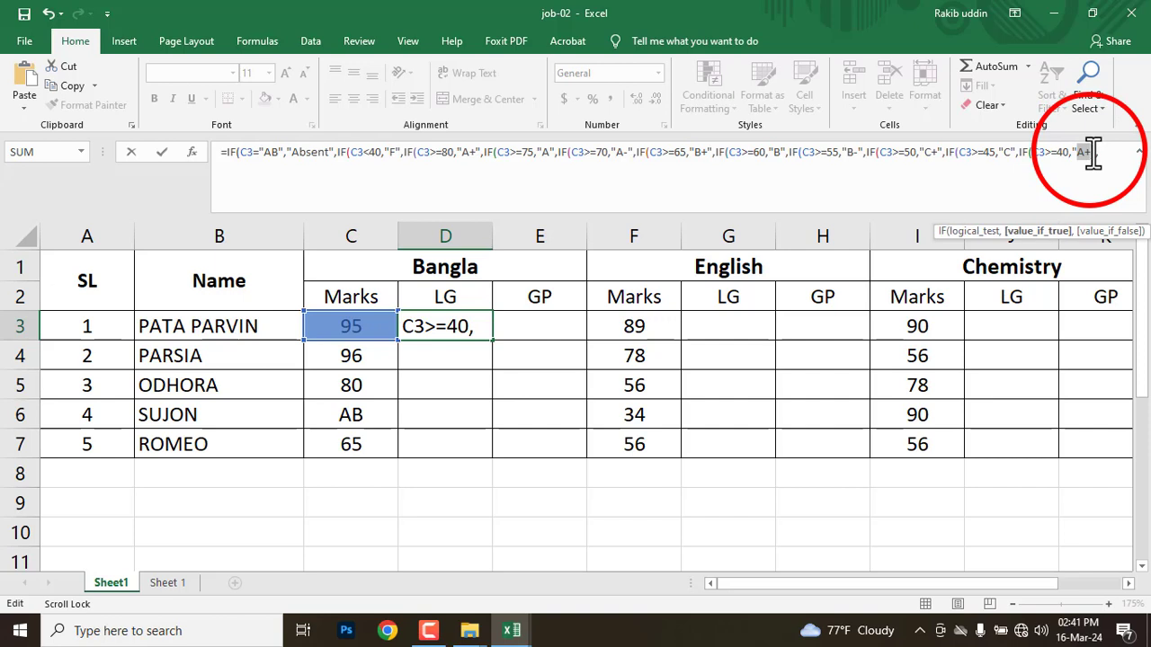
pyautogui.press('BackSpace')
pyautogui.write('D')
pyautogui.click(1110, 166)
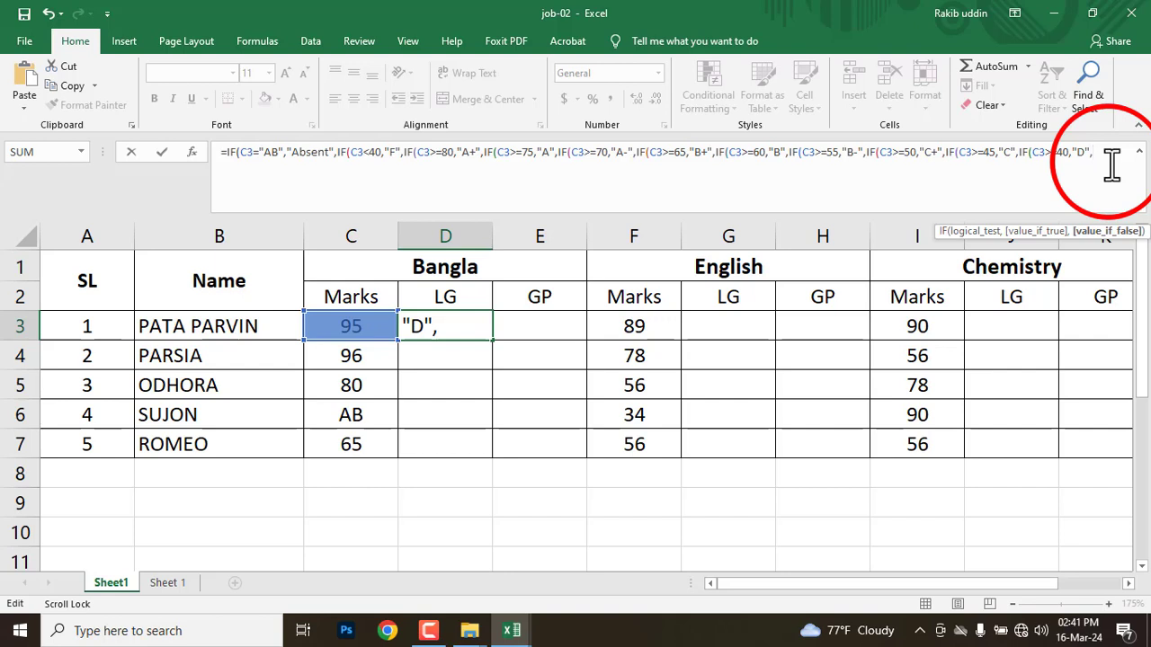
pyautogui.write(')')
pyautogui.press('Return')
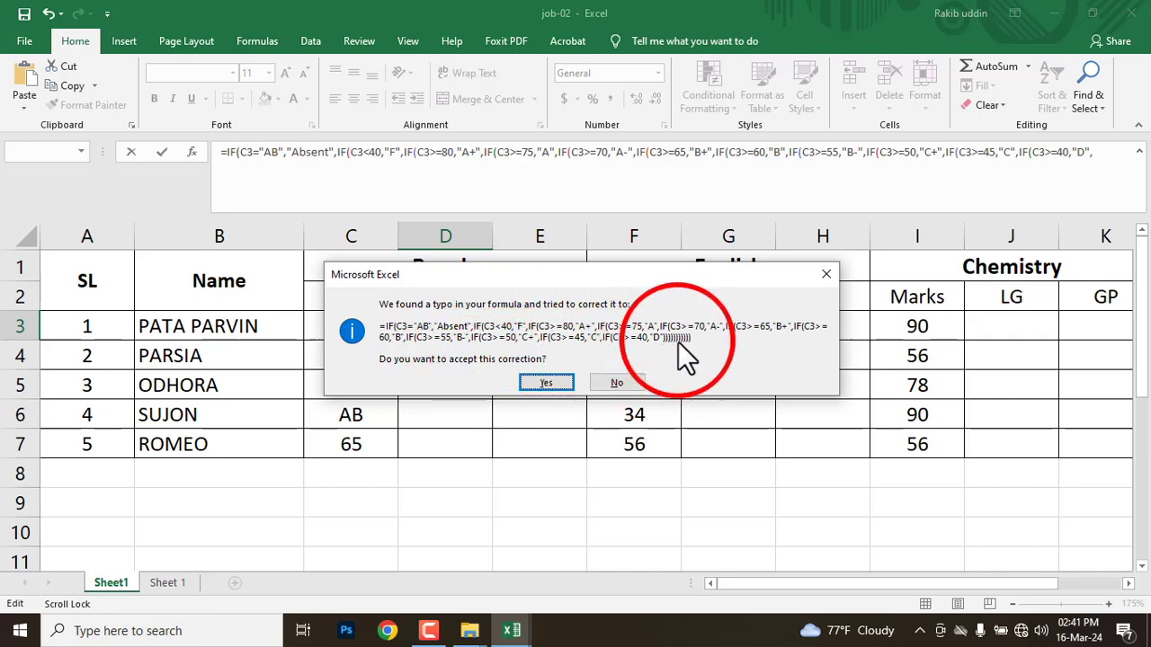
# Accept the closing-parentheses correction and fill D3's grade formula down to D7.
pyautogui.click(550, 384)
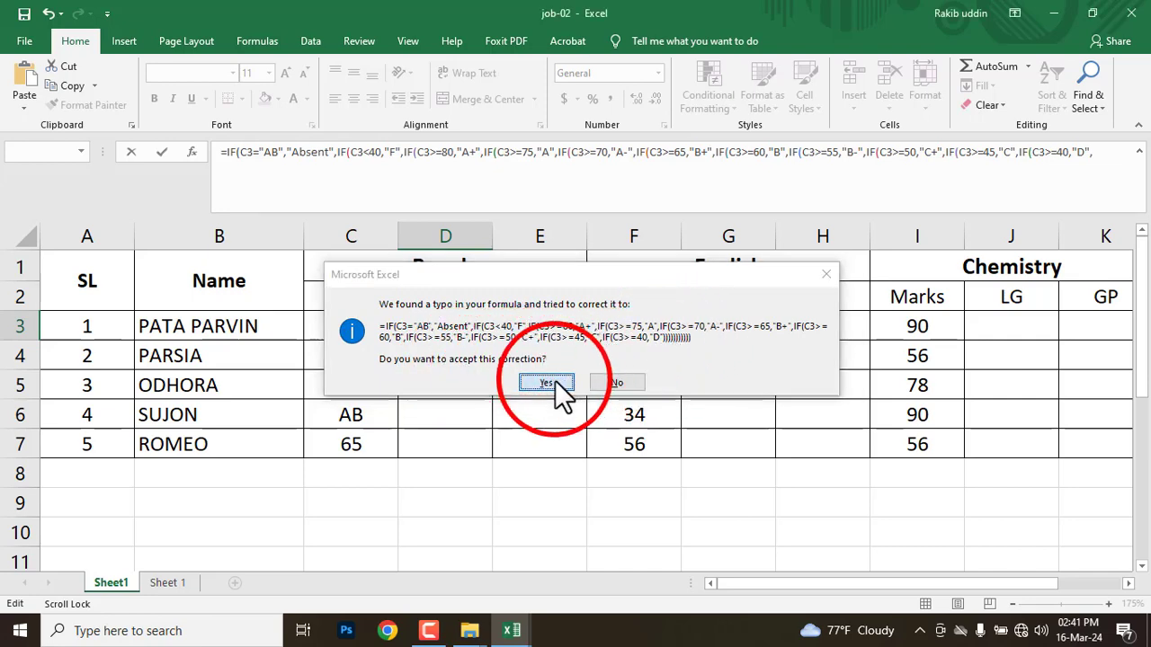
pyautogui.click(447, 325)
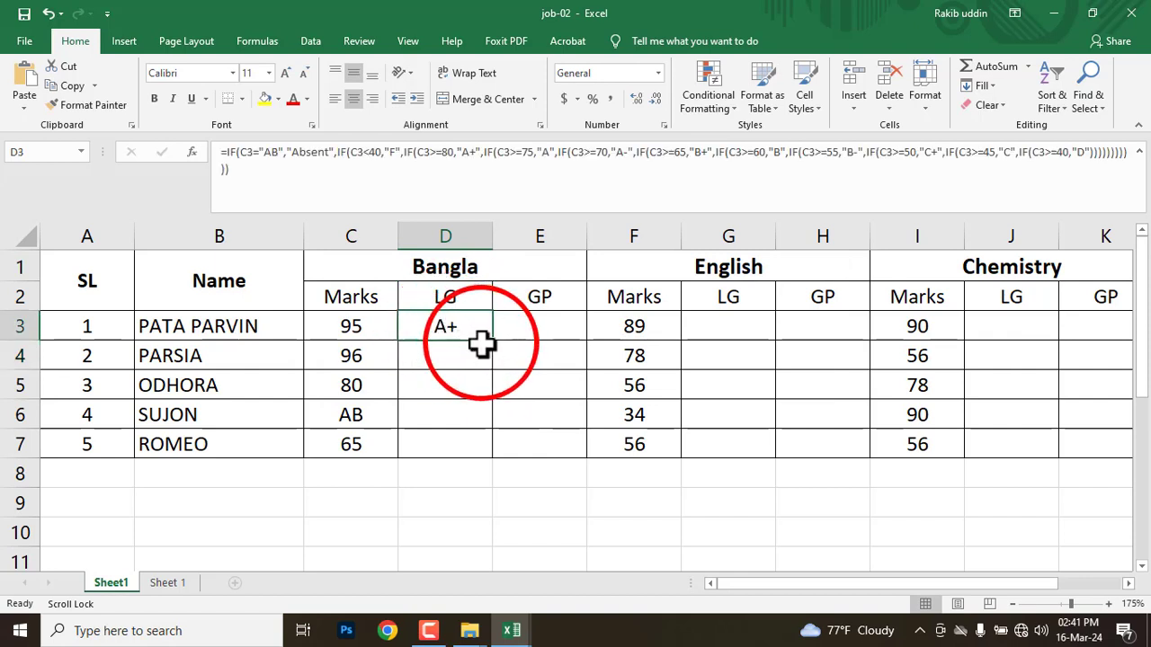
pyautogui.moveTo(494, 341); pyautogui.dragTo(490, 456)
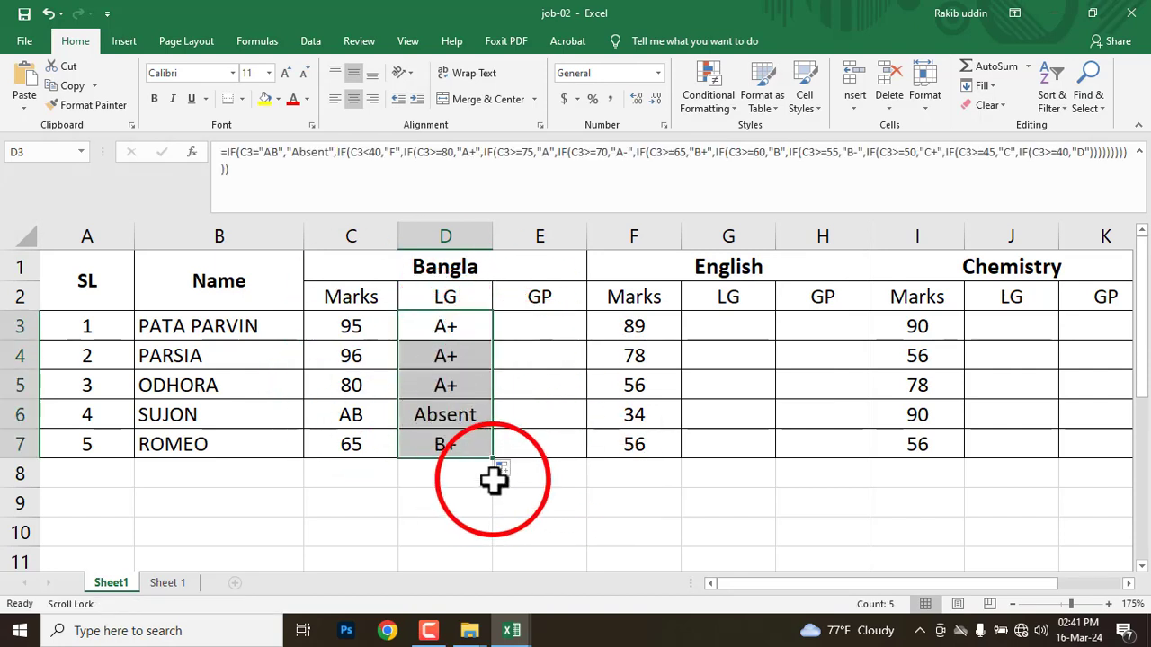
# Check the Absent result for the AB mark in C6 and reselect D3.
pyautogui.click(351, 415)
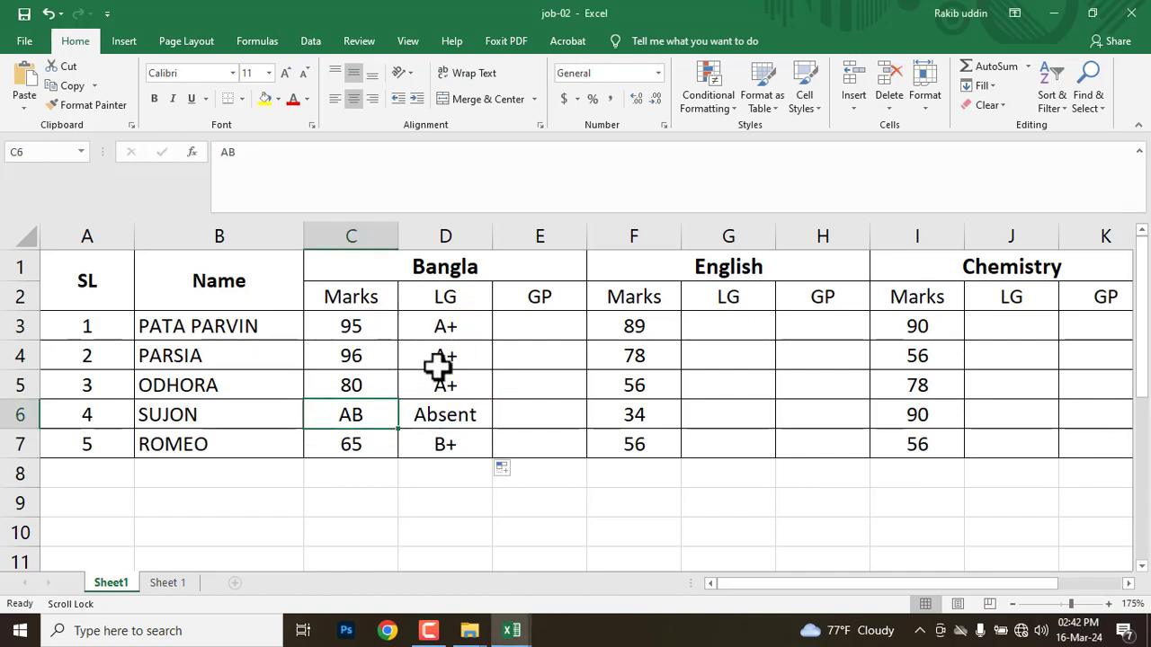
pyautogui.moveTo(447, 329); pyautogui.dragTo(440, 441)
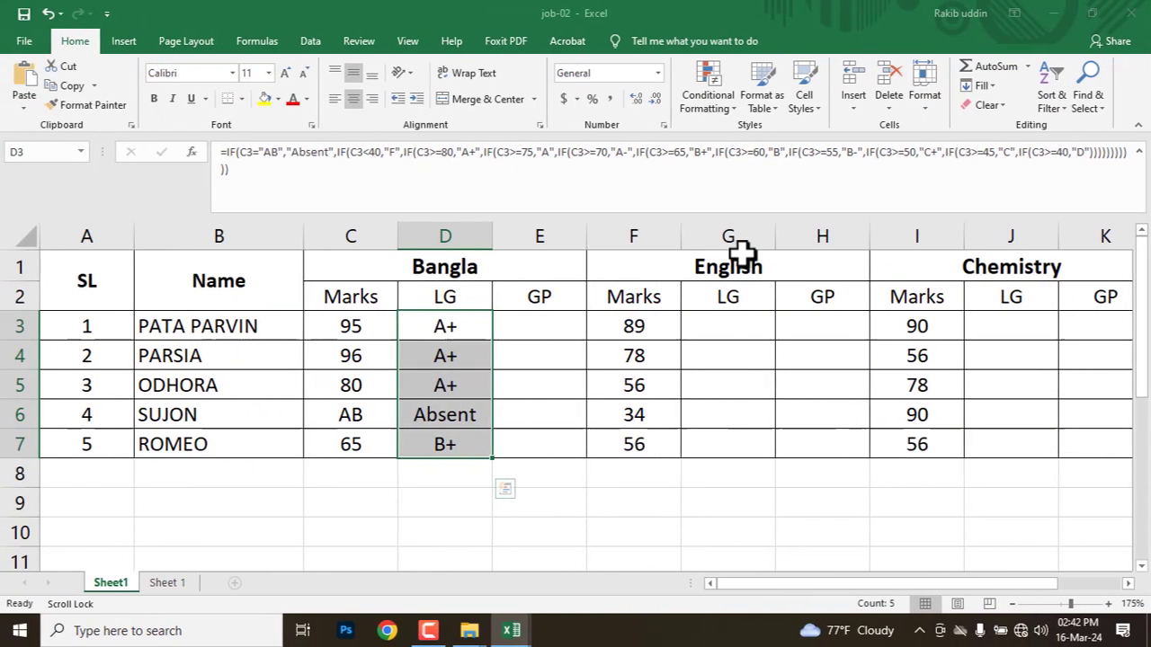
pyautogui.click(448, 323)
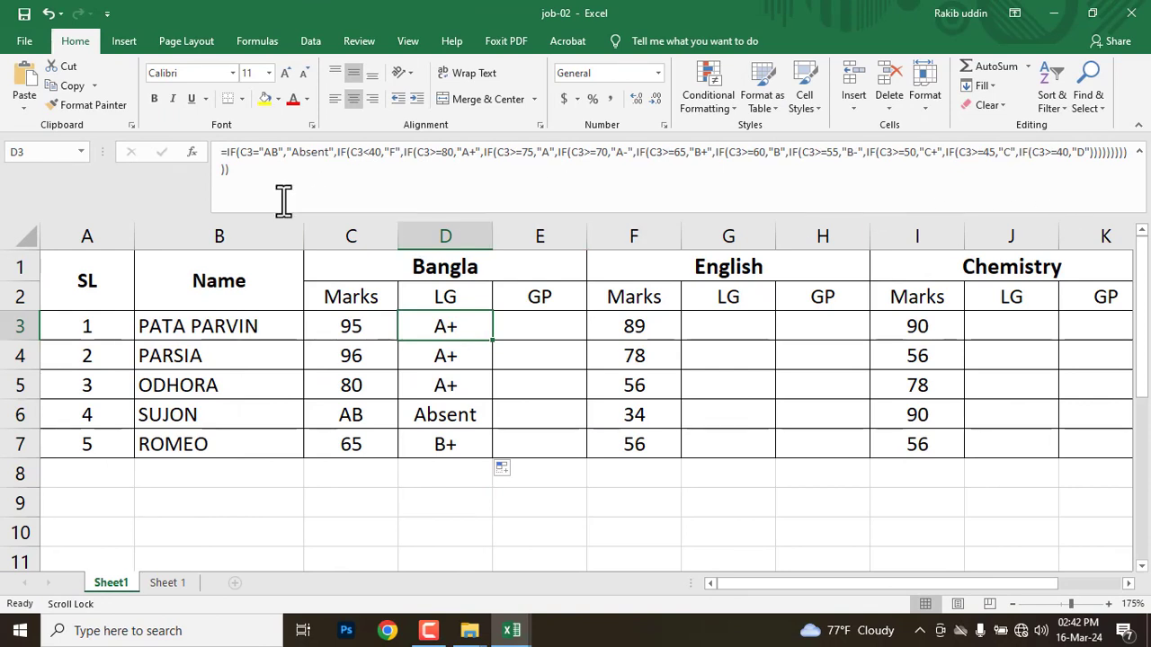
# Copy D3's full formula text and paste it into the Bangla GP cell E3.
pyautogui.click(249, 184)
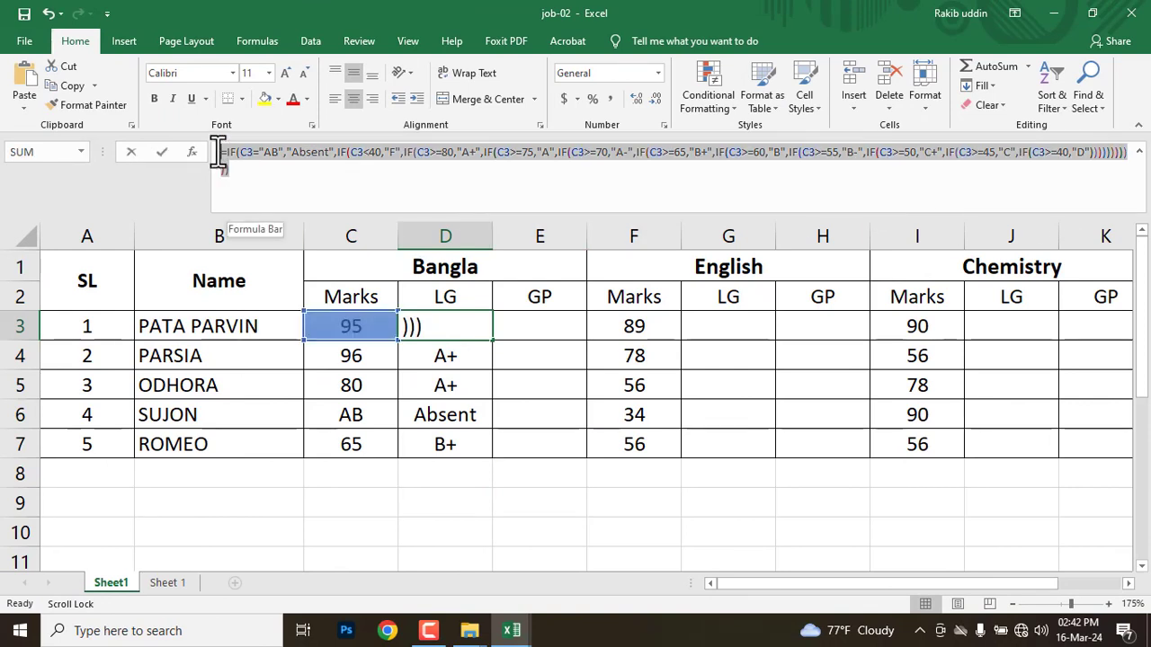
pyautogui.hotkey('ctrl', 'a')
pyautogui.rightClick(244, 154)
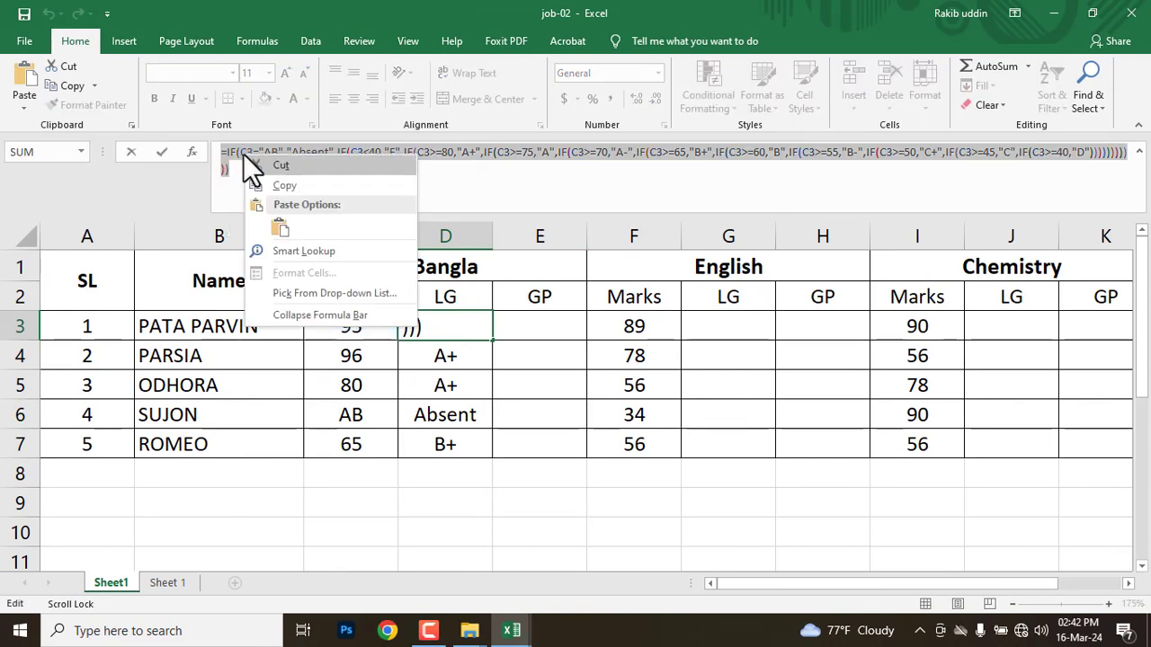
pyautogui.click(264, 183)
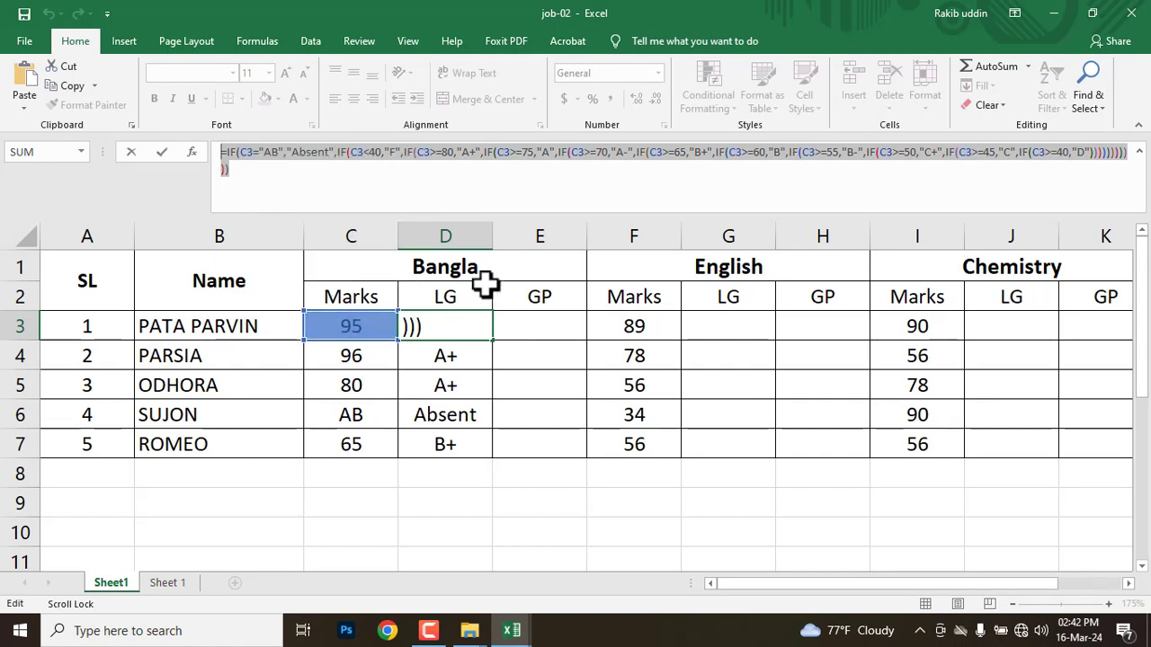
pyautogui.click(161, 151)
pyautogui.click(542, 326)
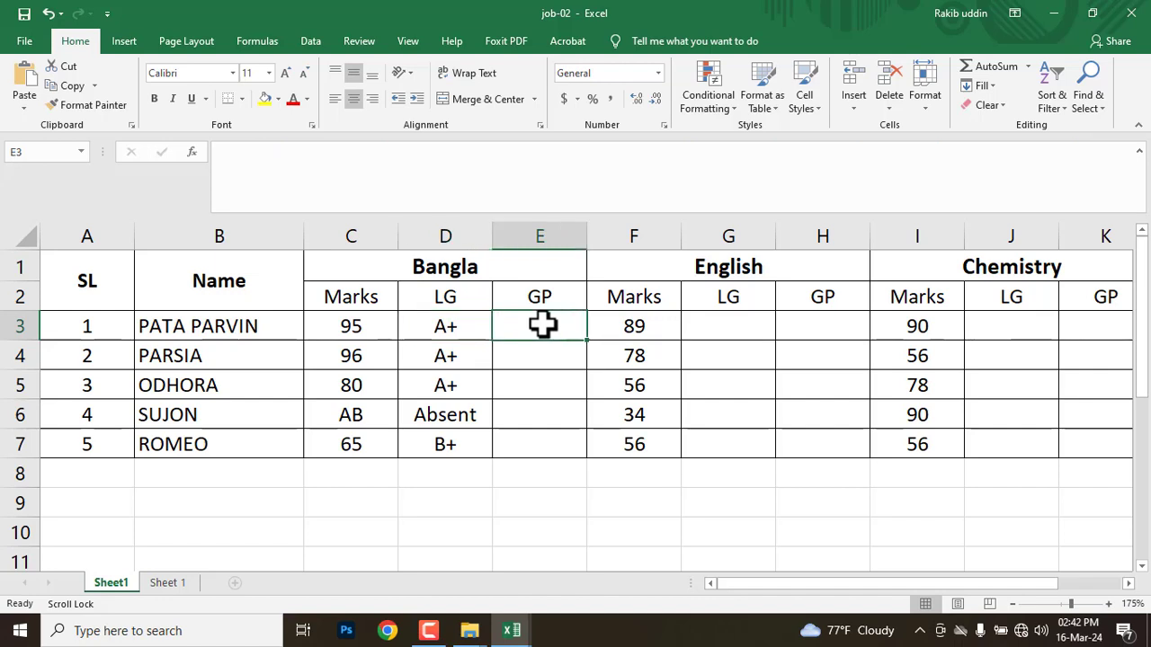
pyautogui.rightClick(542, 325)
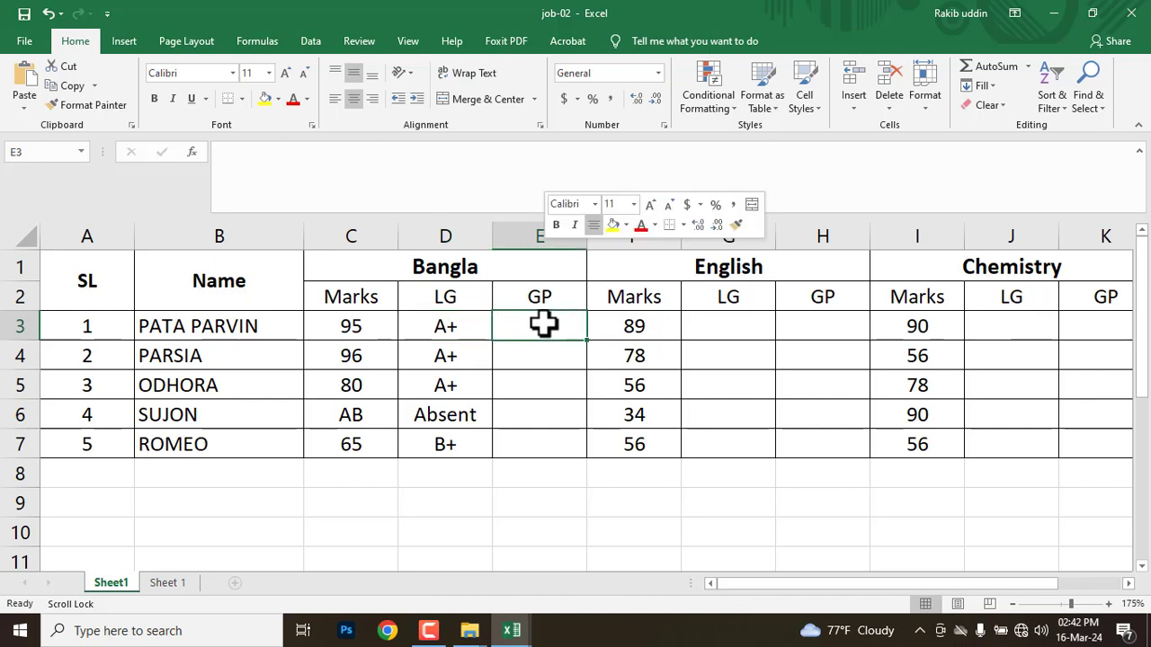
pyautogui.click(574, 326)
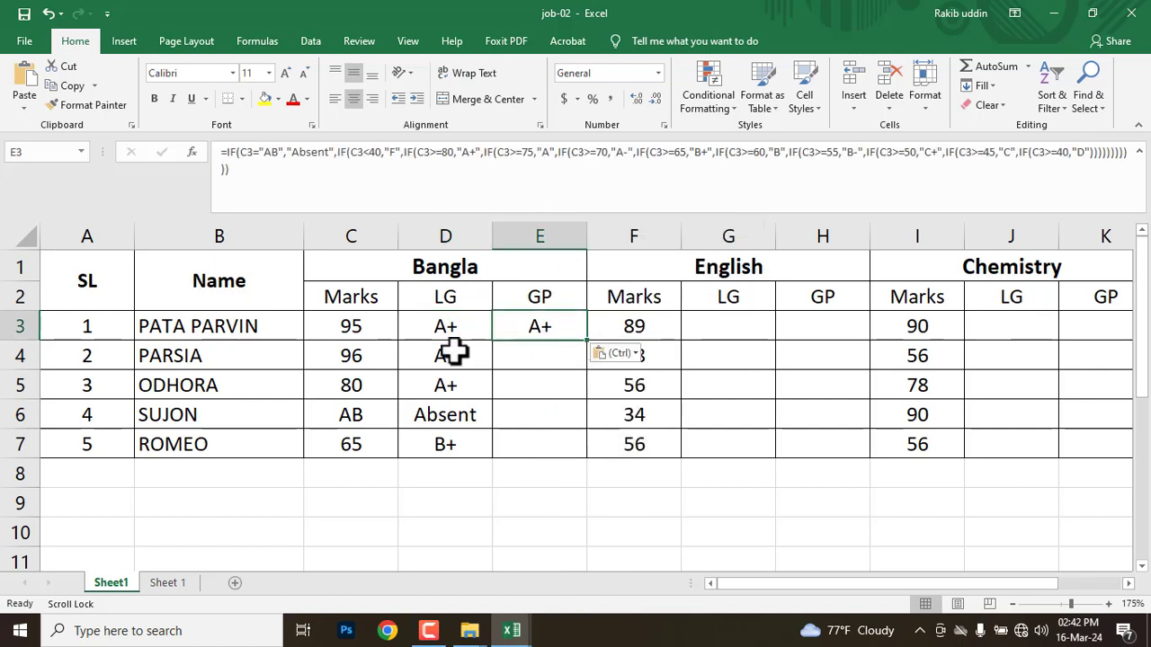
# Delete the A+ result after C3>=80 in E3's formula.
pyautogui.click(444, 328)
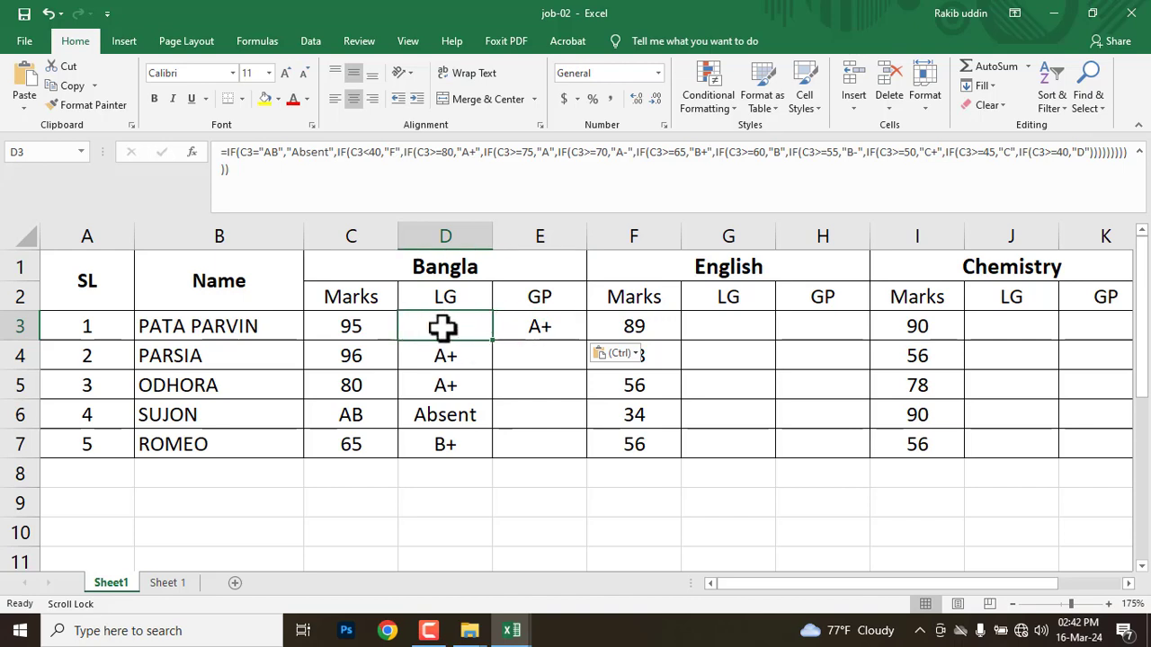
pyautogui.click(546, 329)
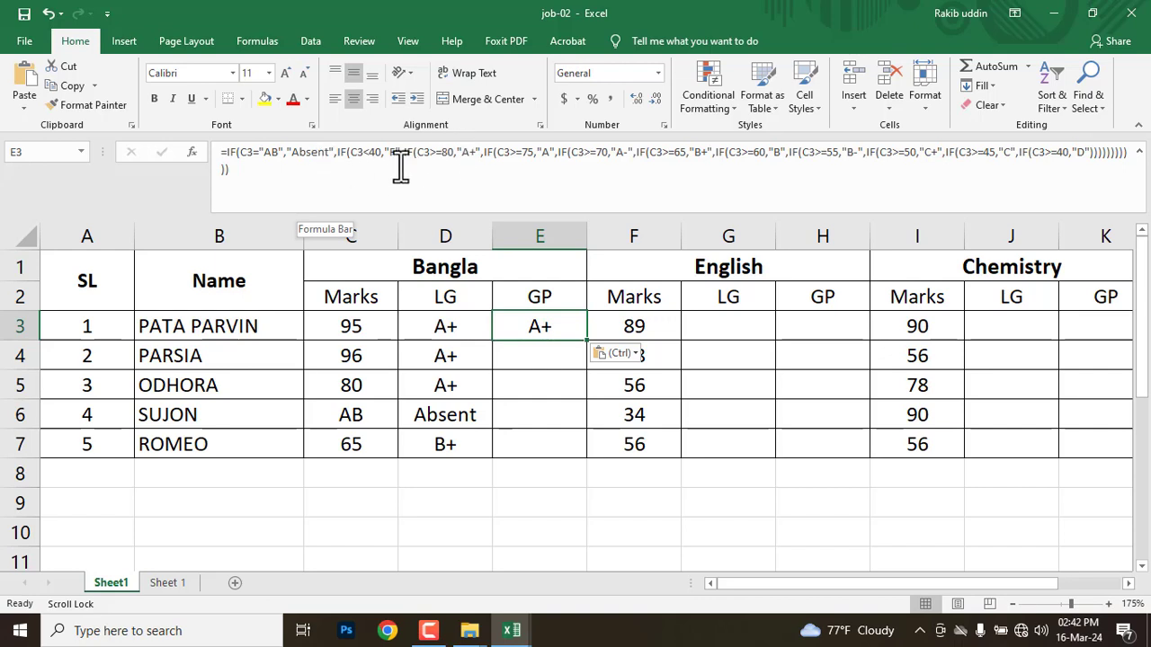
pyautogui.click(463, 152)
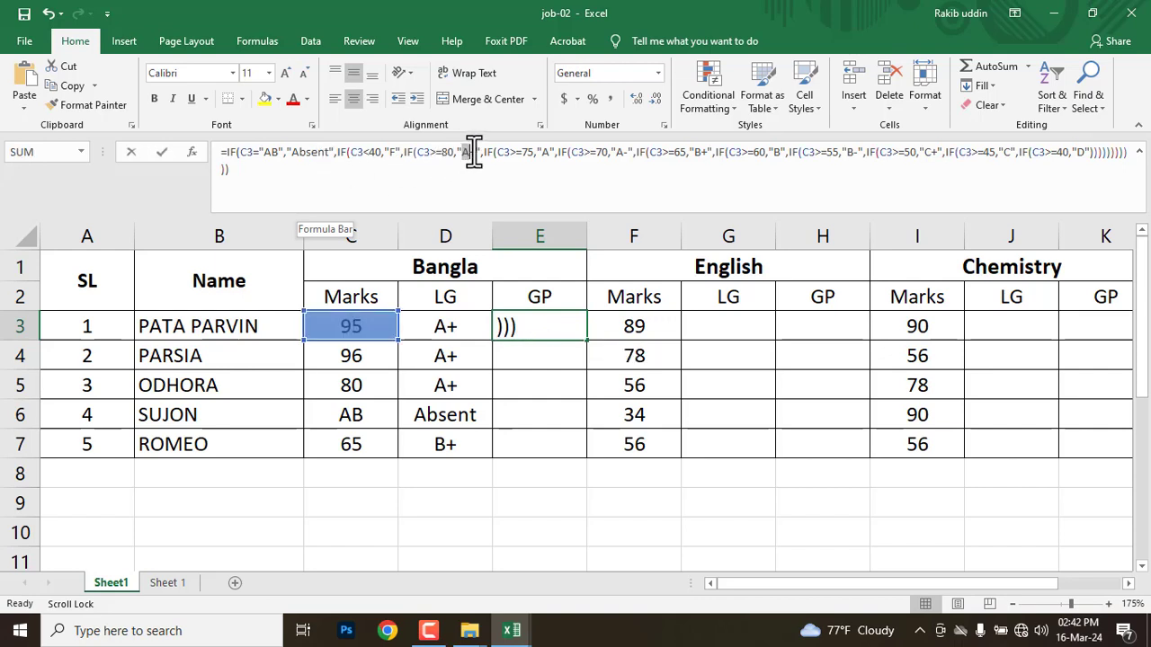
pyautogui.press('Delete')
pyautogui.press('Delete')
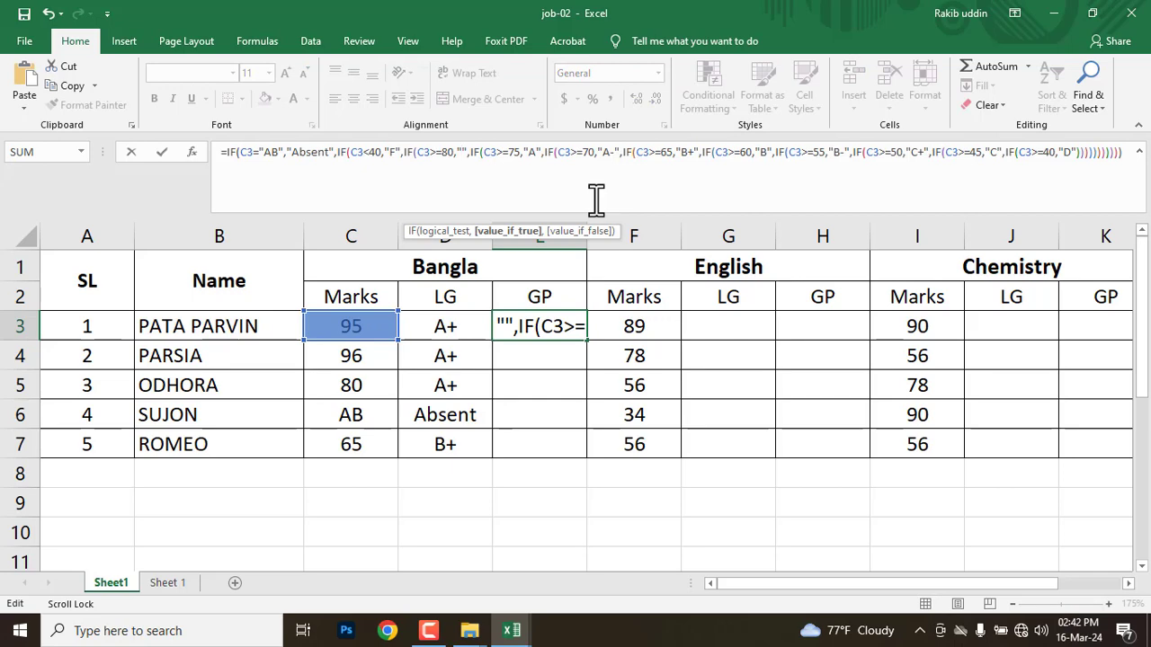
pyautogui.hotkey('alt', 'Tab')
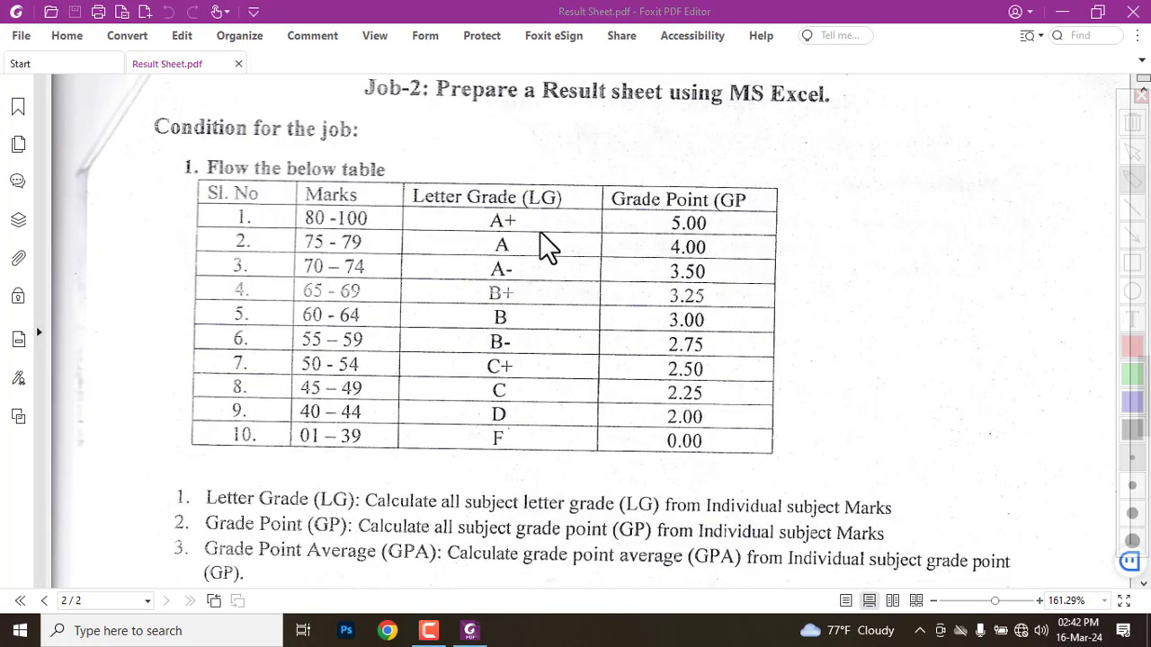
pyautogui.moveTo(520, 218); pyautogui.dragTo(663, 218)
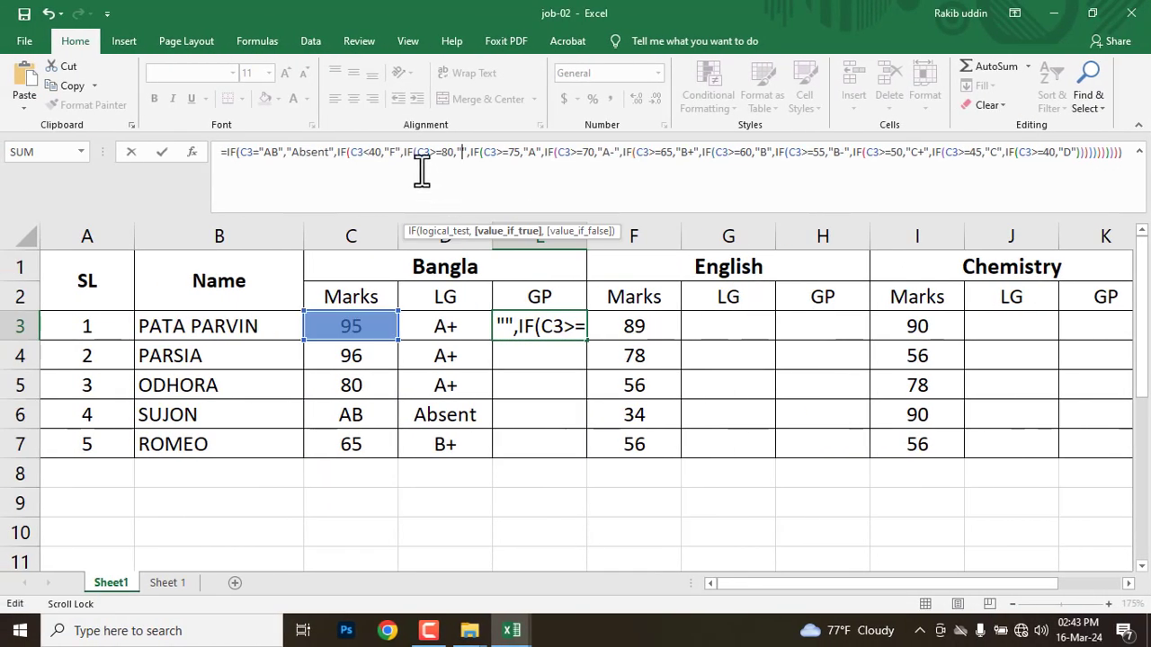
# Replace the 80, 75 and 70 results with 5.00, 4.00 and 3.50.
pyautogui.click(460, 154)
pyautogui.write('50')
pyautogui.press('BackSpace')
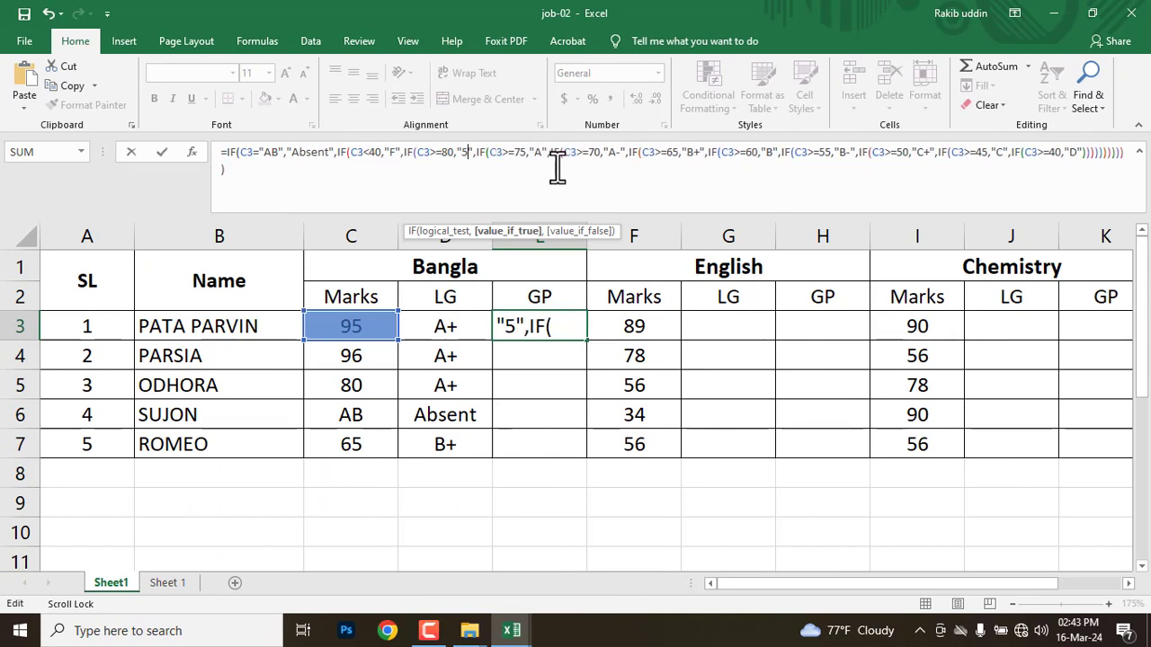
pyautogui.write('.00')
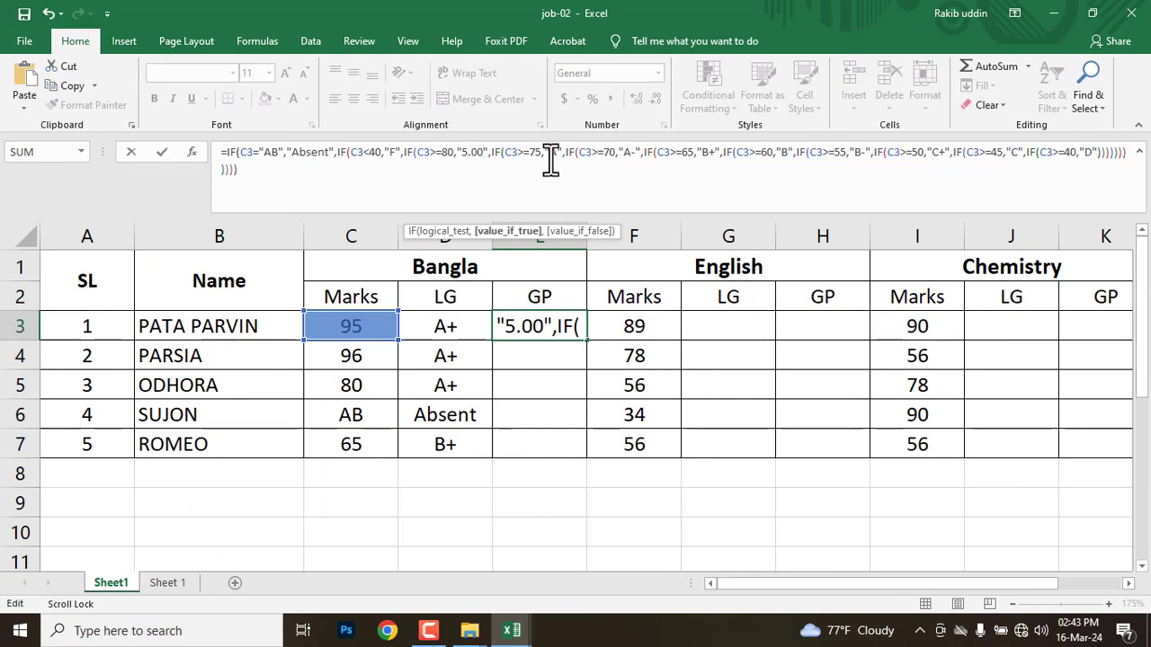
pyautogui.doubleClick(553, 152)
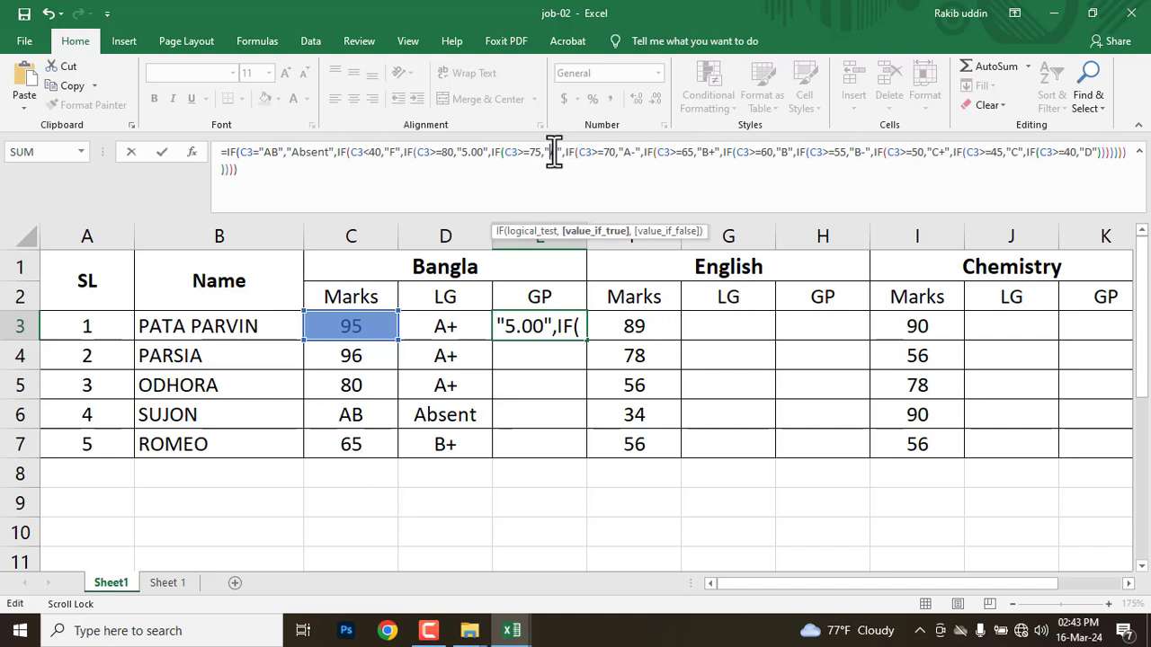
pyautogui.write('4.00')
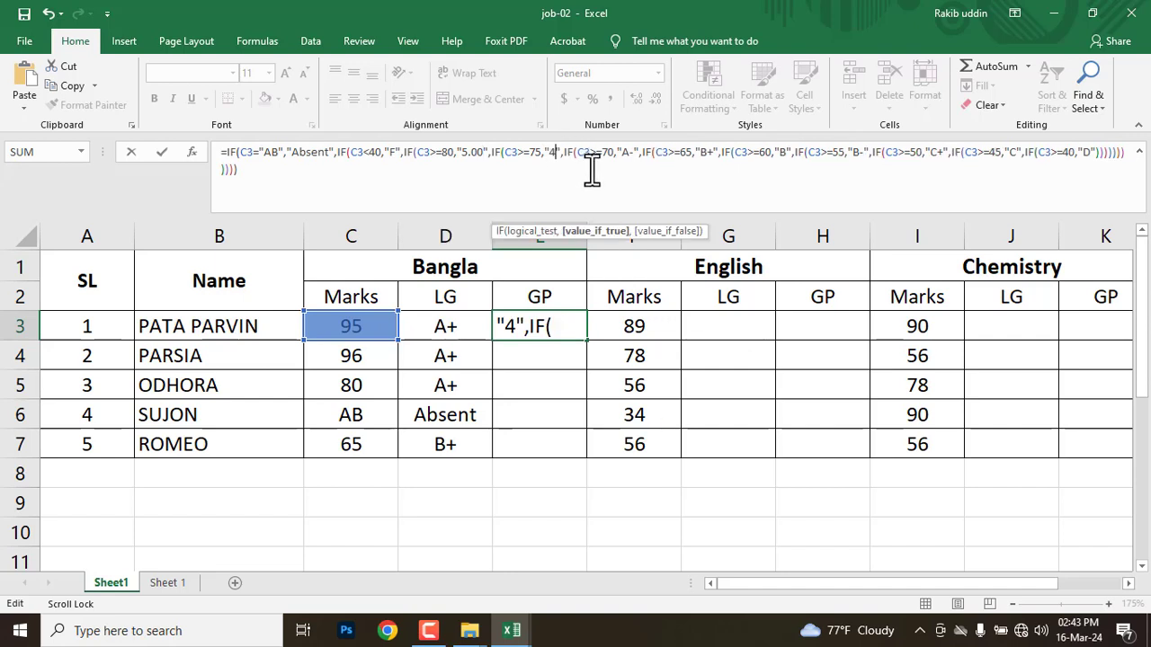
pyautogui.doubleClick(641, 152)
pyautogui.press('BackSpace')
pyautogui.press('Delete')
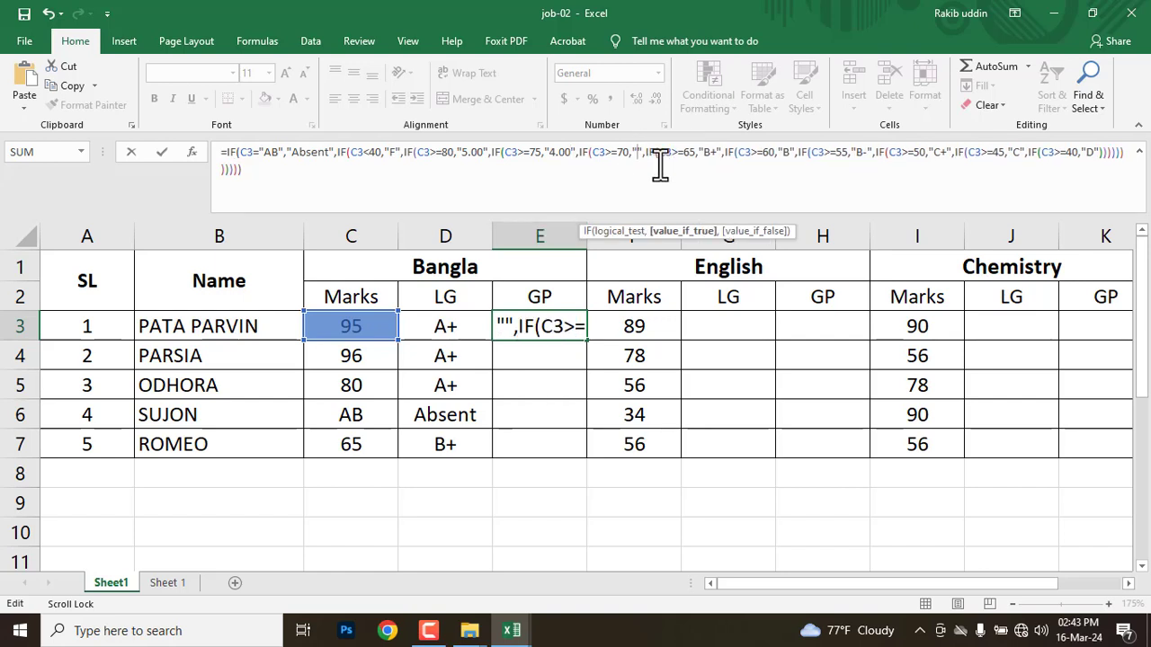
pyautogui.write('3.50')
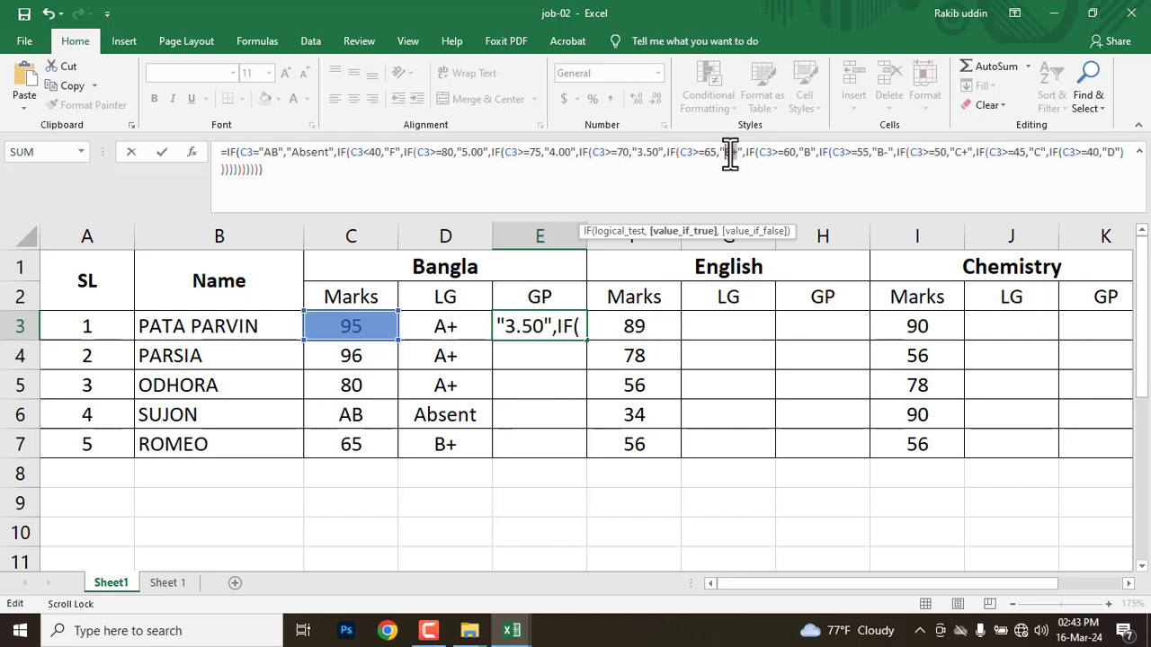
# Replace the B+, B and B- results with 3.25, 3.00 and 2.75.
pyautogui.doubleClick(730, 152)
pyautogui.press('BackSpace')
pyautogui.press('Delete')
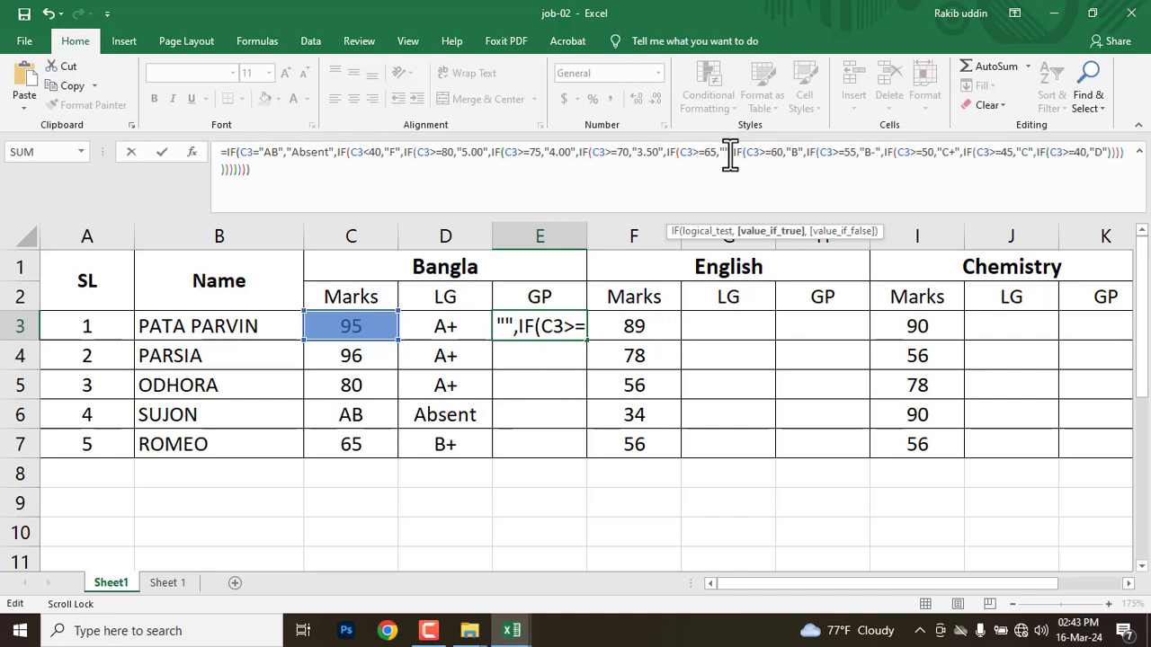
pyautogui.write('3.25')
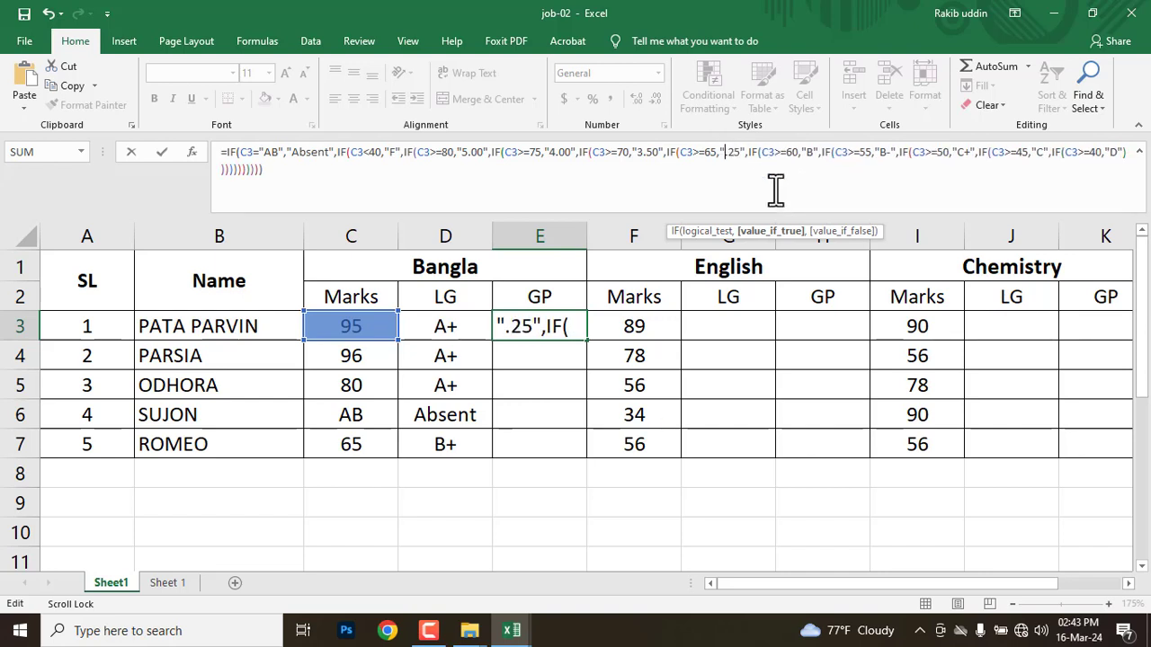
pyautogui.write('3')
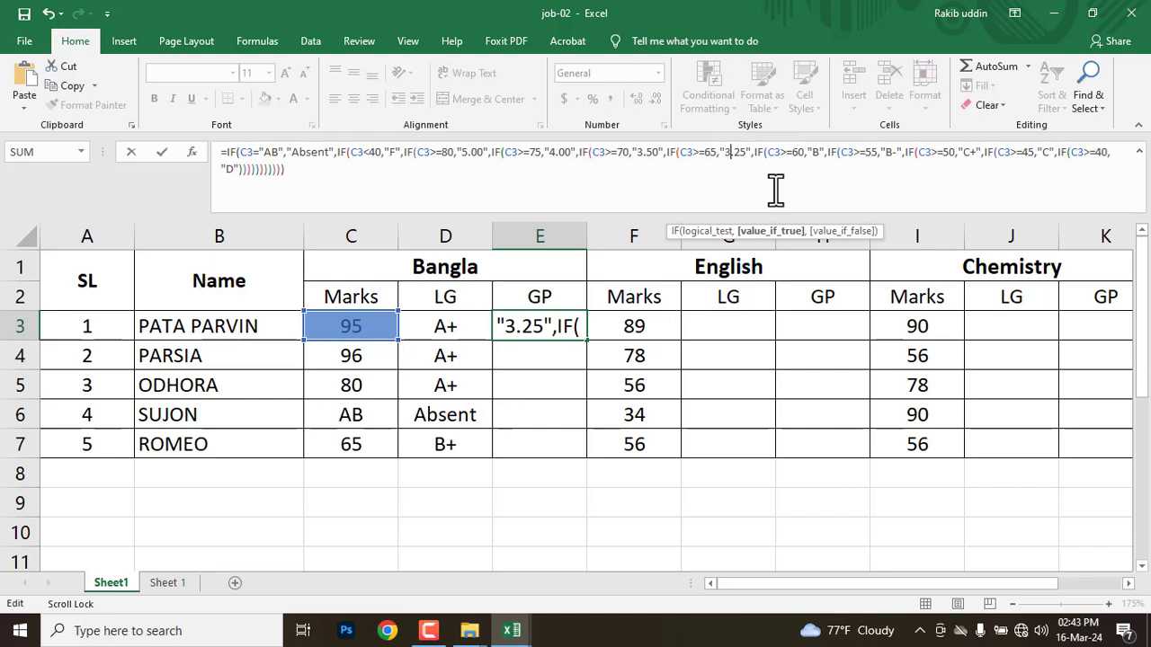
pyautogui.click(818, 153)
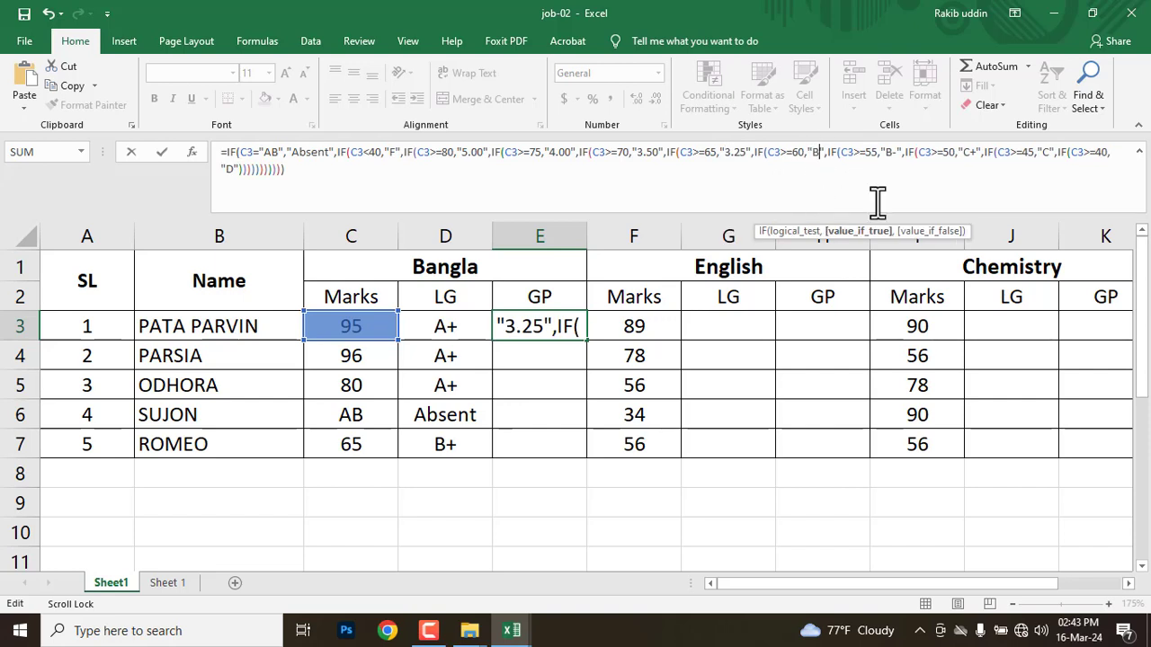
pyautogui.press('BackSpace')
pyautogui.write('3.00')
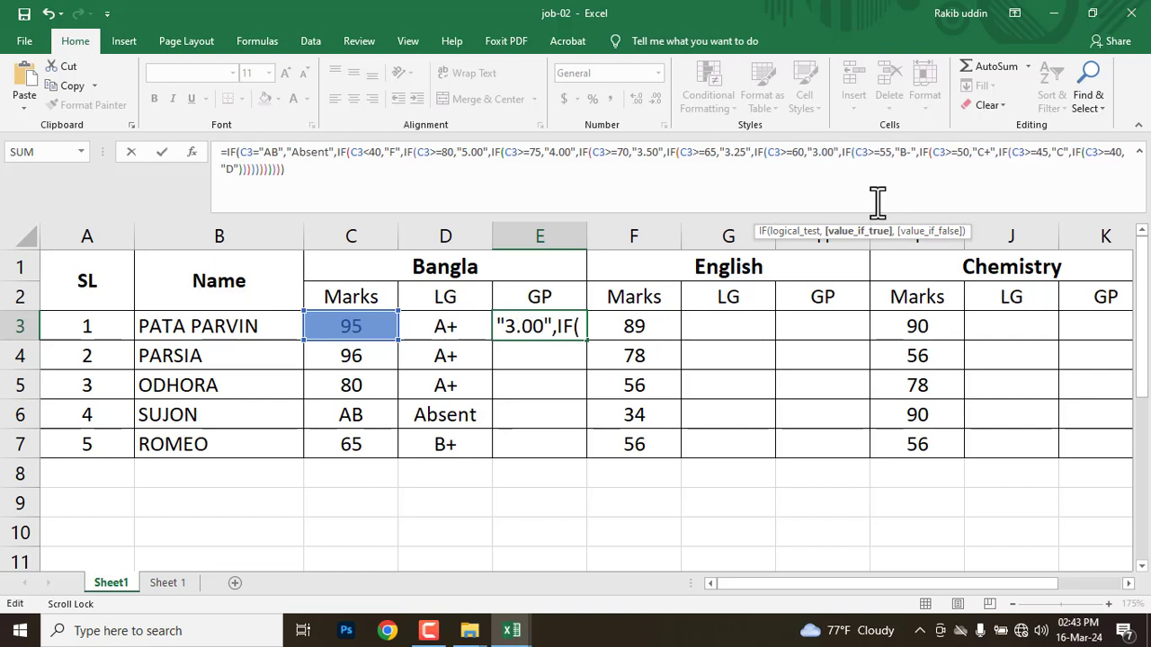
pyautogui.click(914, 155)
pyautogui.press('BackSpace')
pyautogui.press('BackSpace')
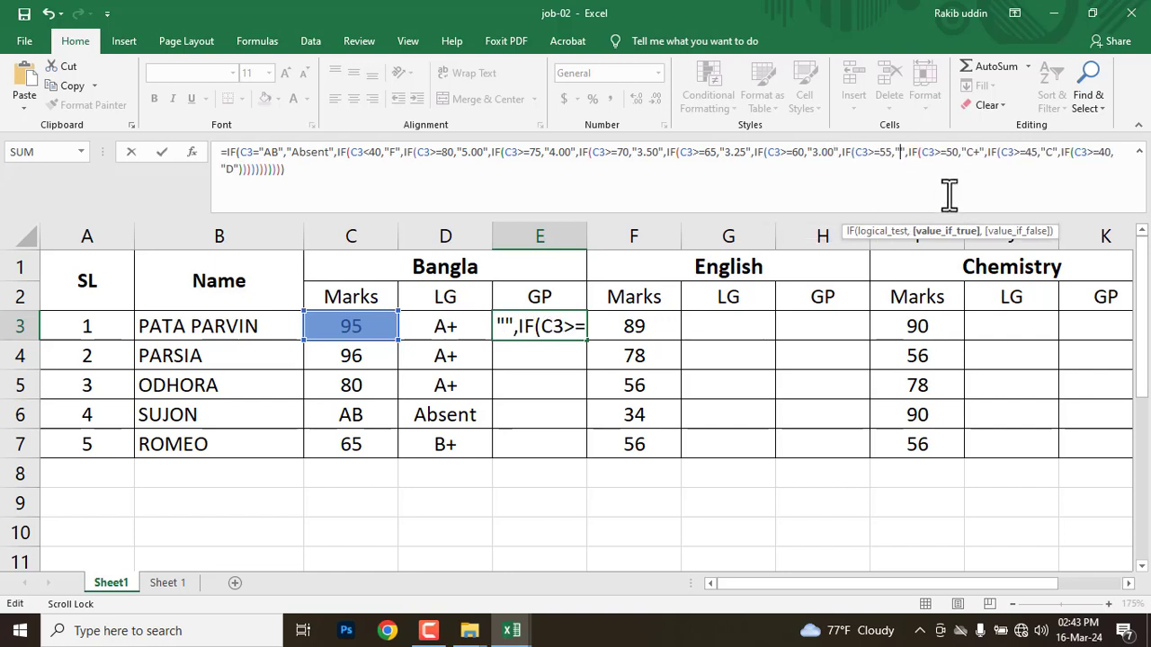
pyautogui.write('2.')
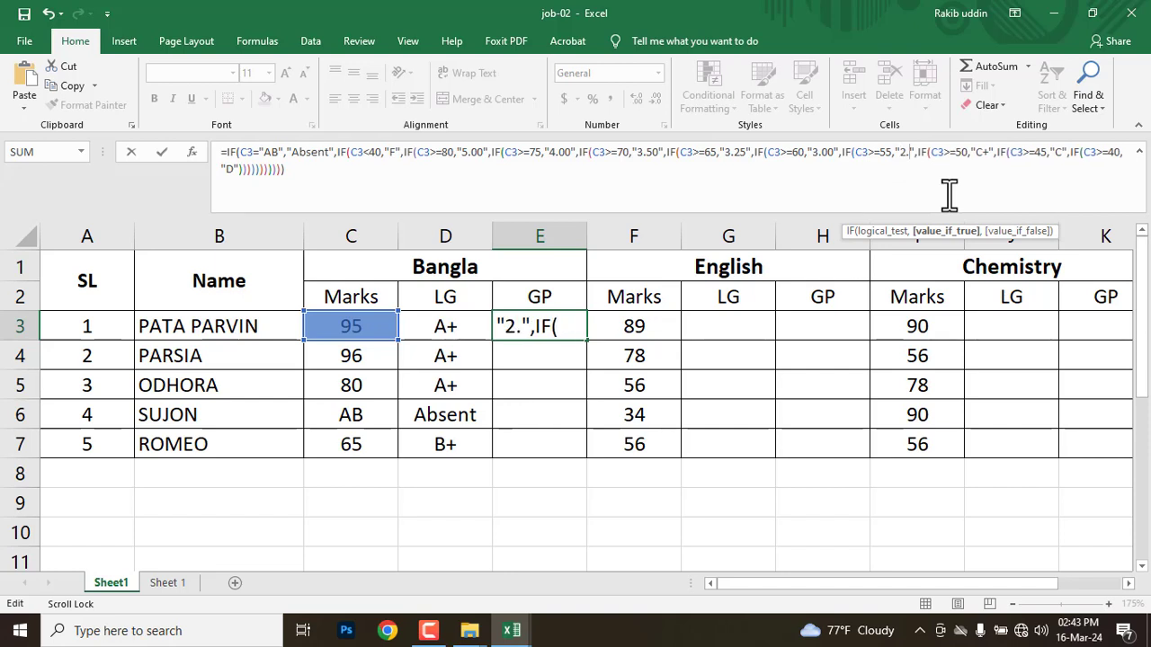
pyautogui.write('75')
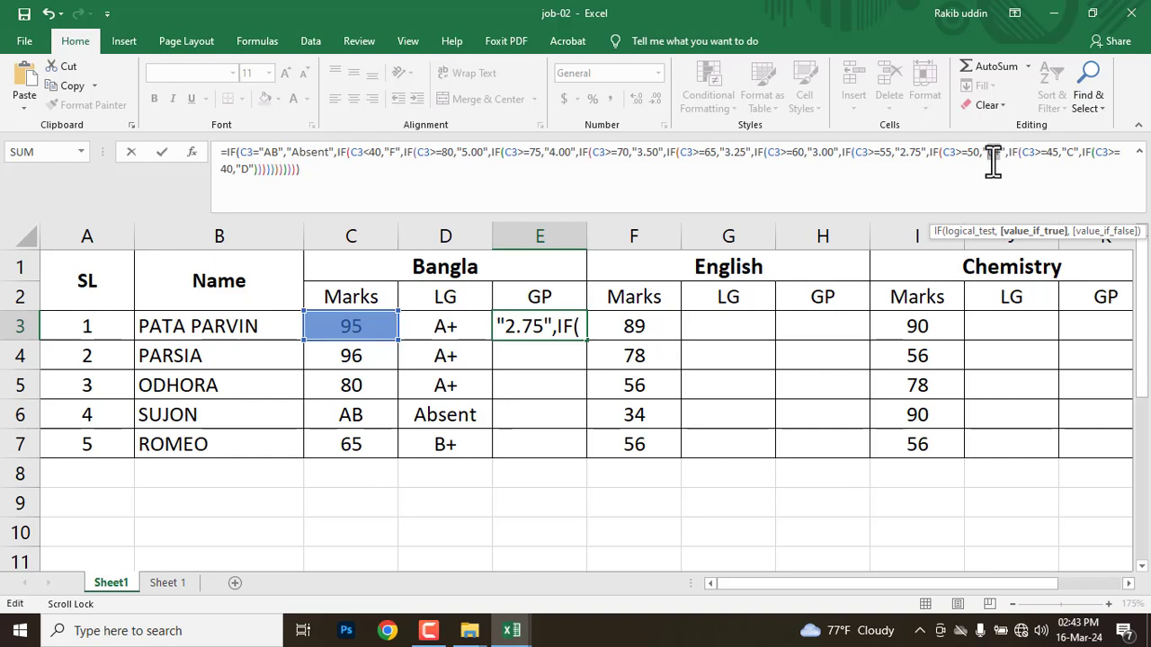
# Set the 50 and 45 results to 2.25 and 2.00, then review the formula.
pyautogui.press('BackSpace')
pyautogui.write('25')
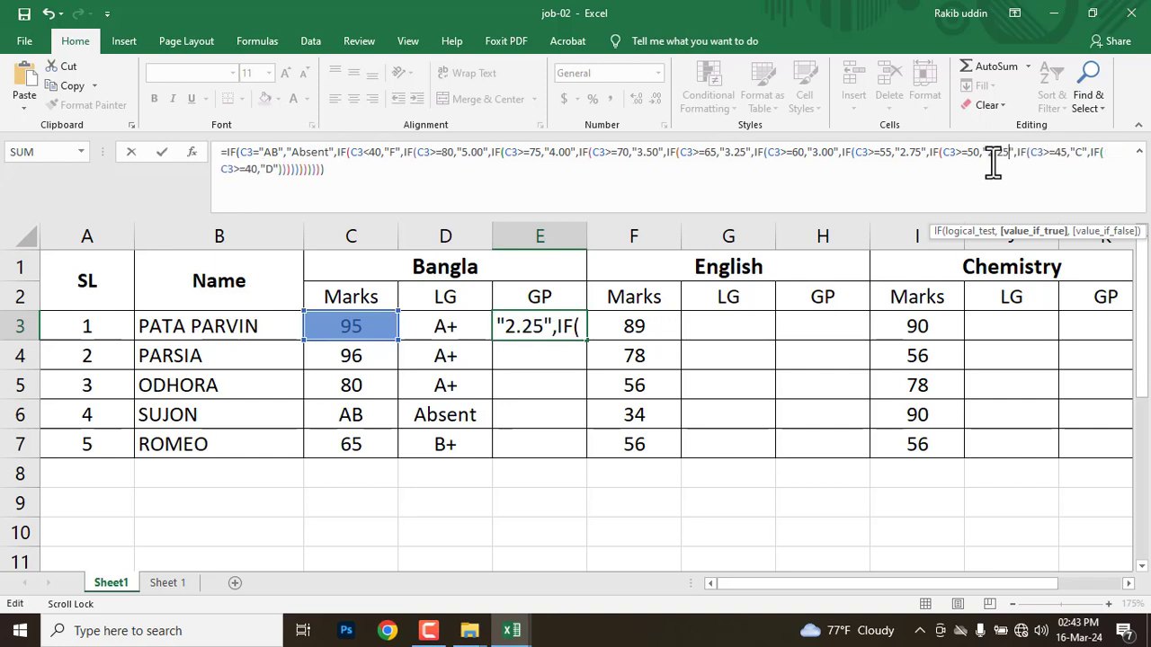
pyautogui.click(1081, 152)
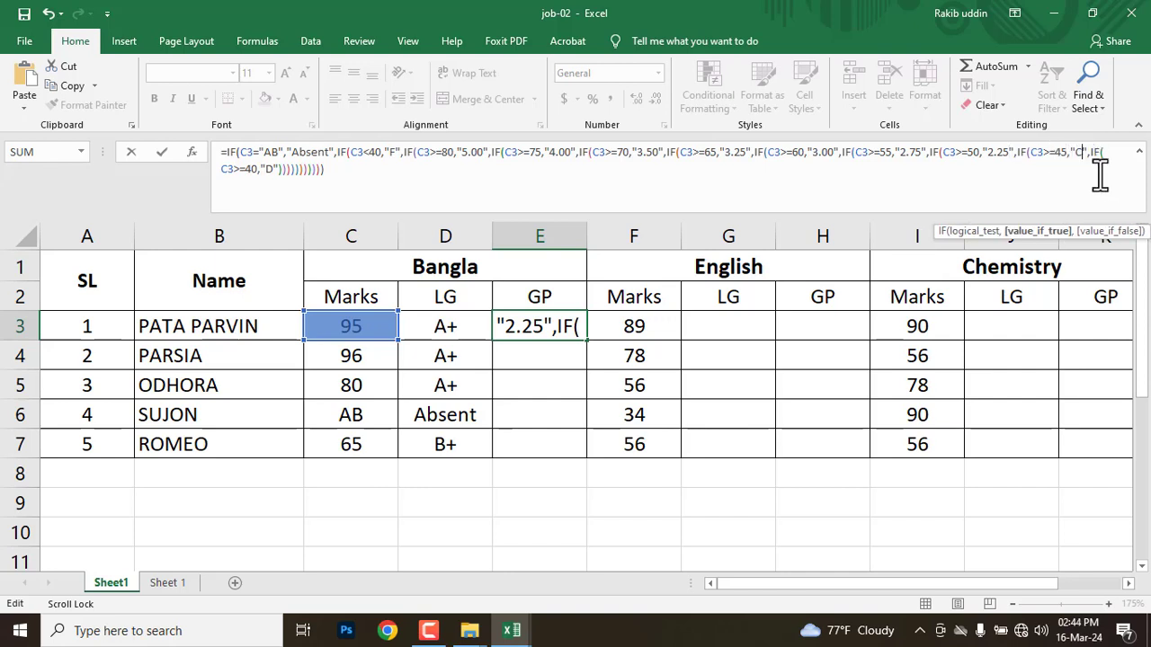
pyautogui.press('BackSpace')
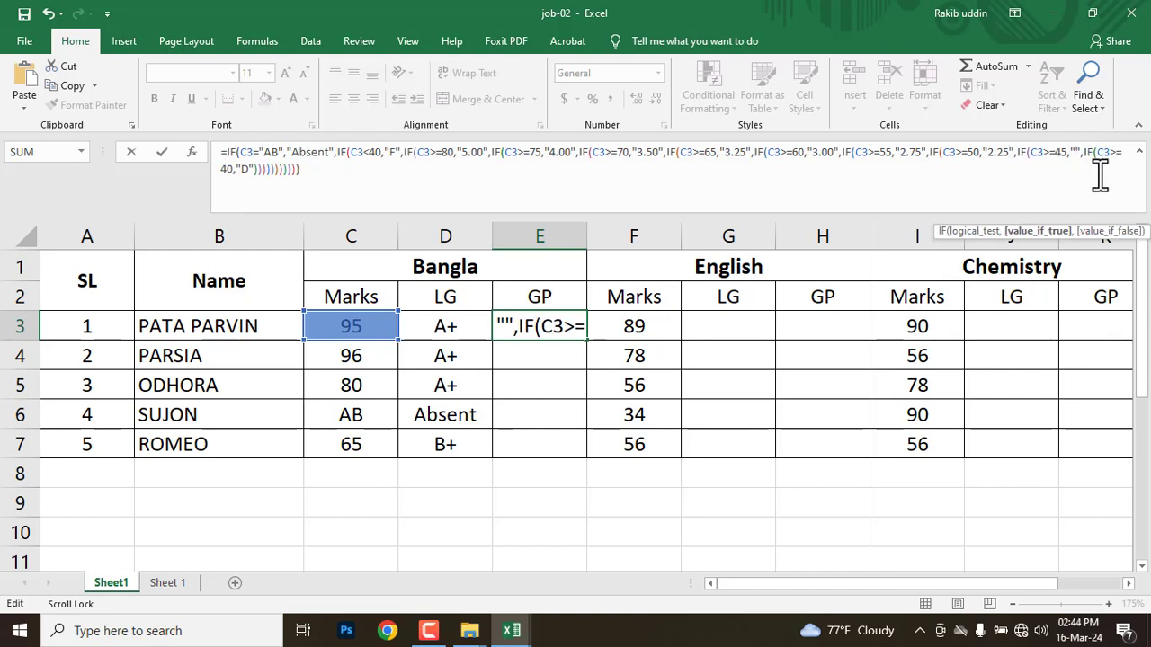
pyautogui.write('2.00')
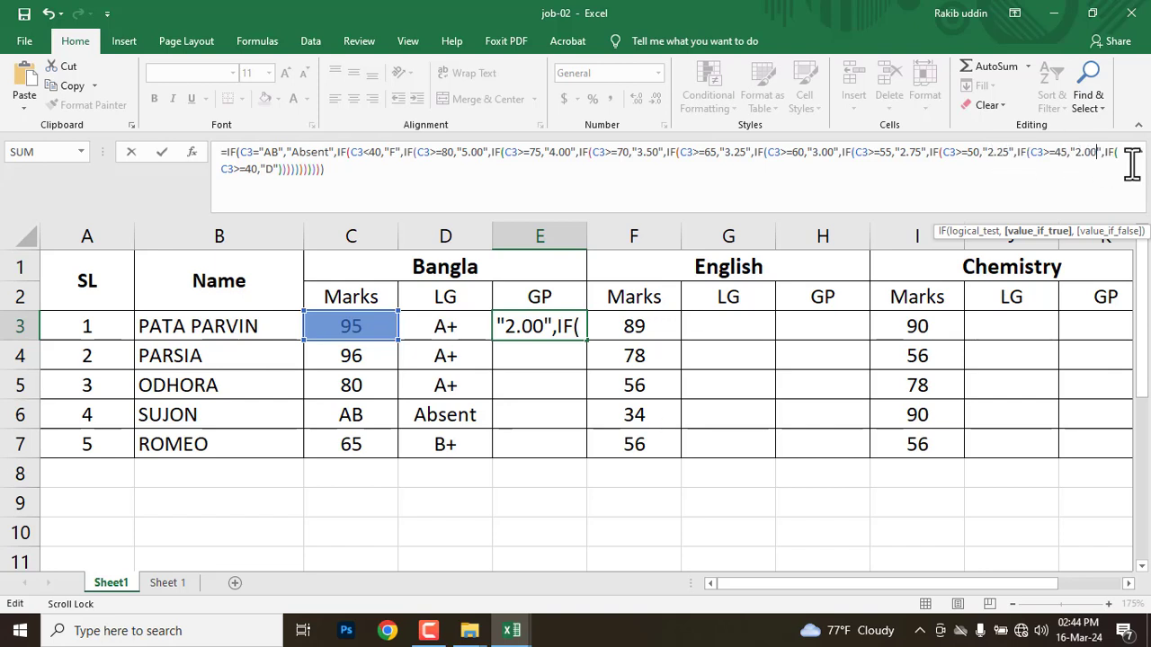
pyautogui.moveTo(1102, 152); pyautogui.dragTo(1048, 195)
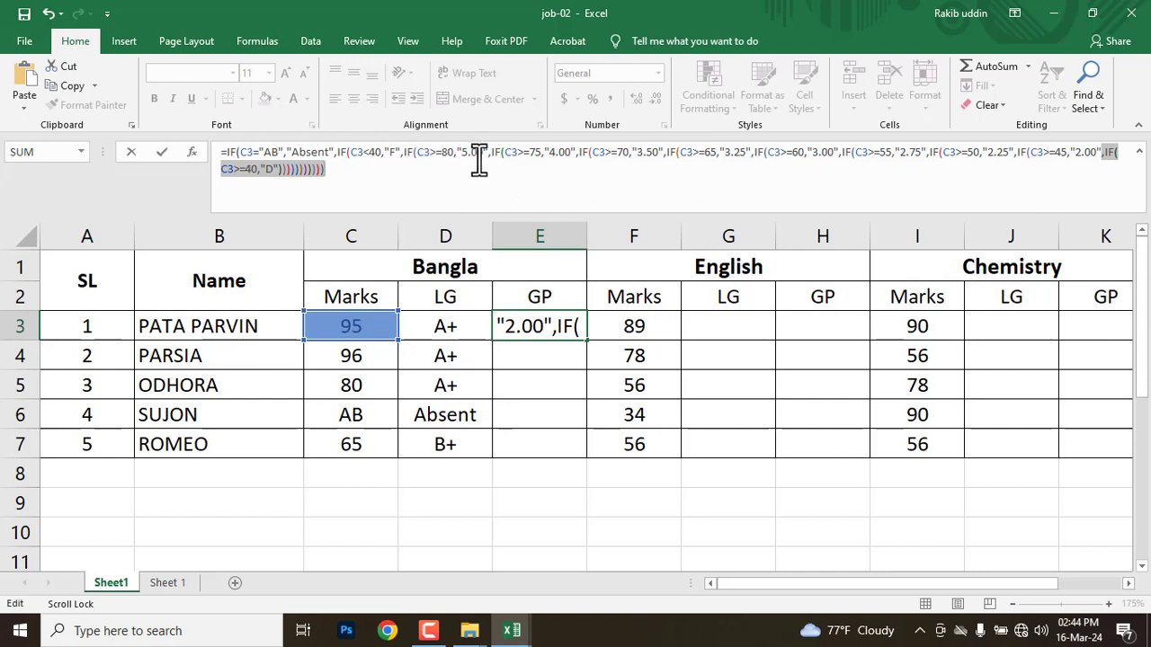
pyautogui.click(562, 154)
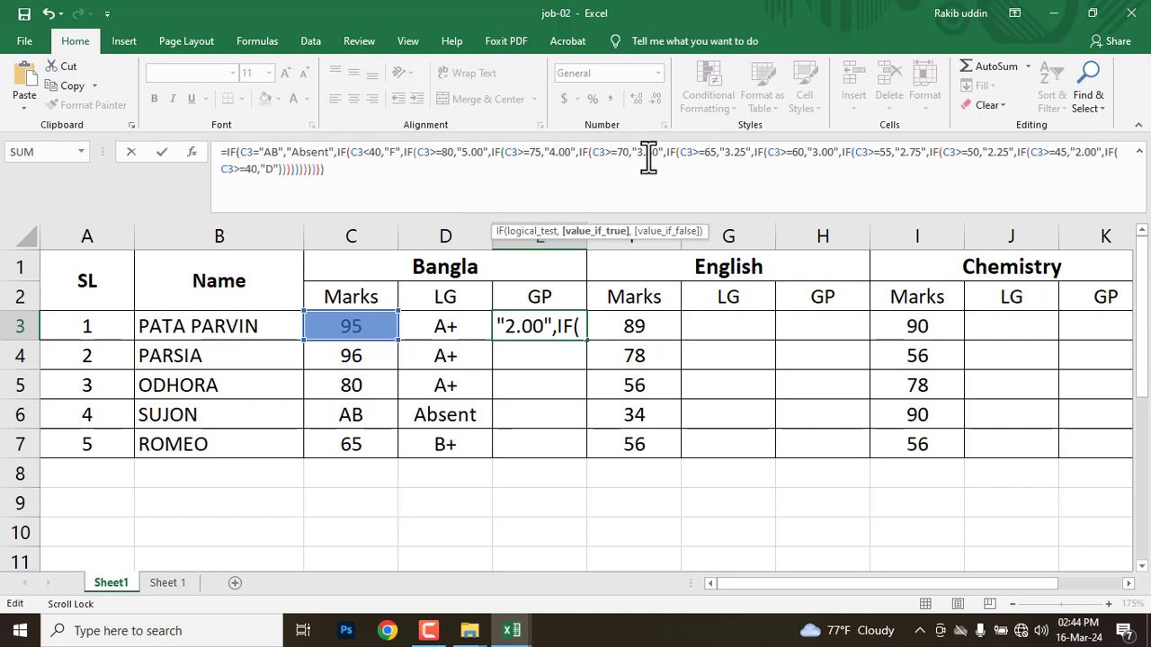
pyautogui.click(645, 153)
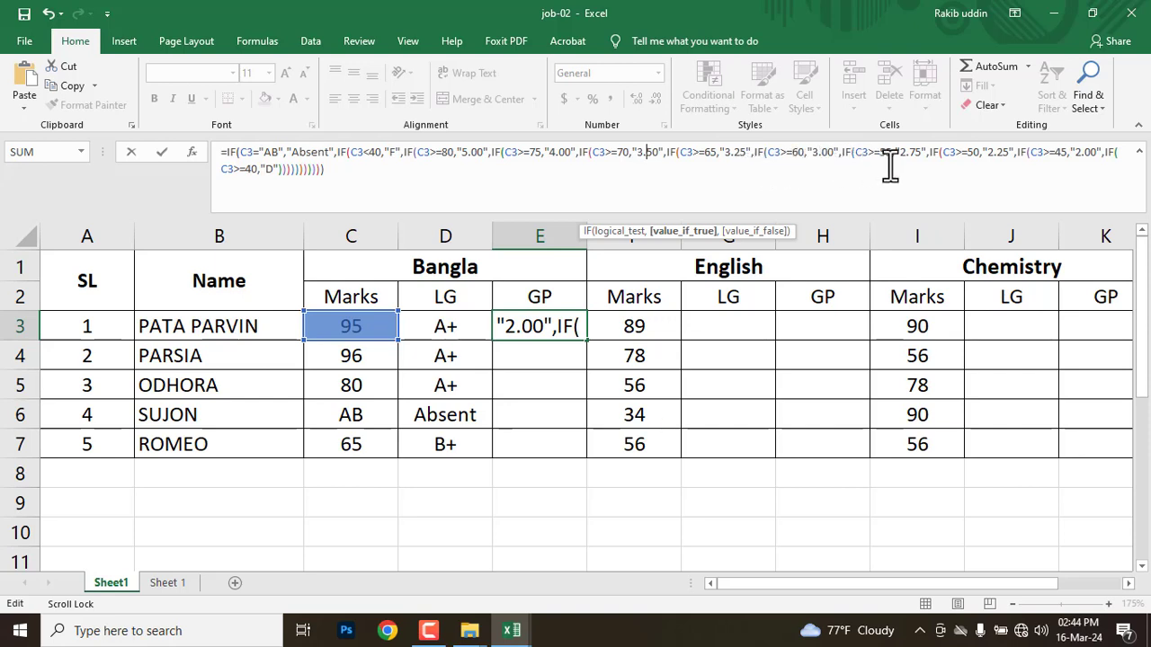
# Correct the 50 and 45 results to 2.50 and 2.25, and replace the final D with 2.00.
pyautogui.doubleClick(1003, 153)
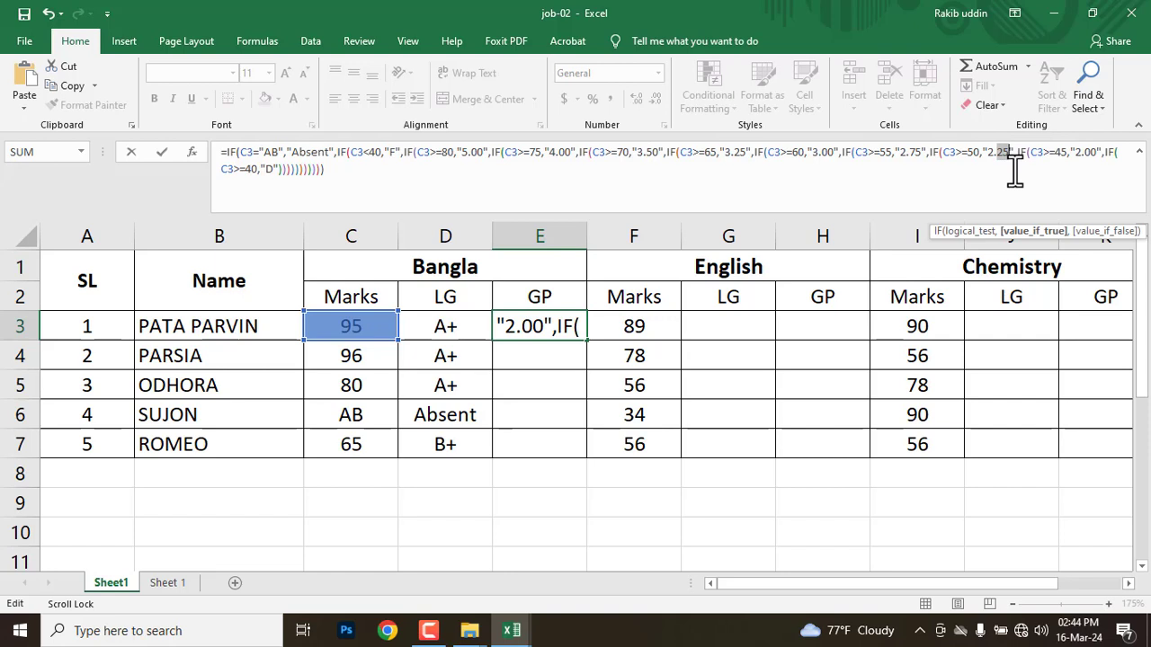
pyautogui.press('BackSpace')
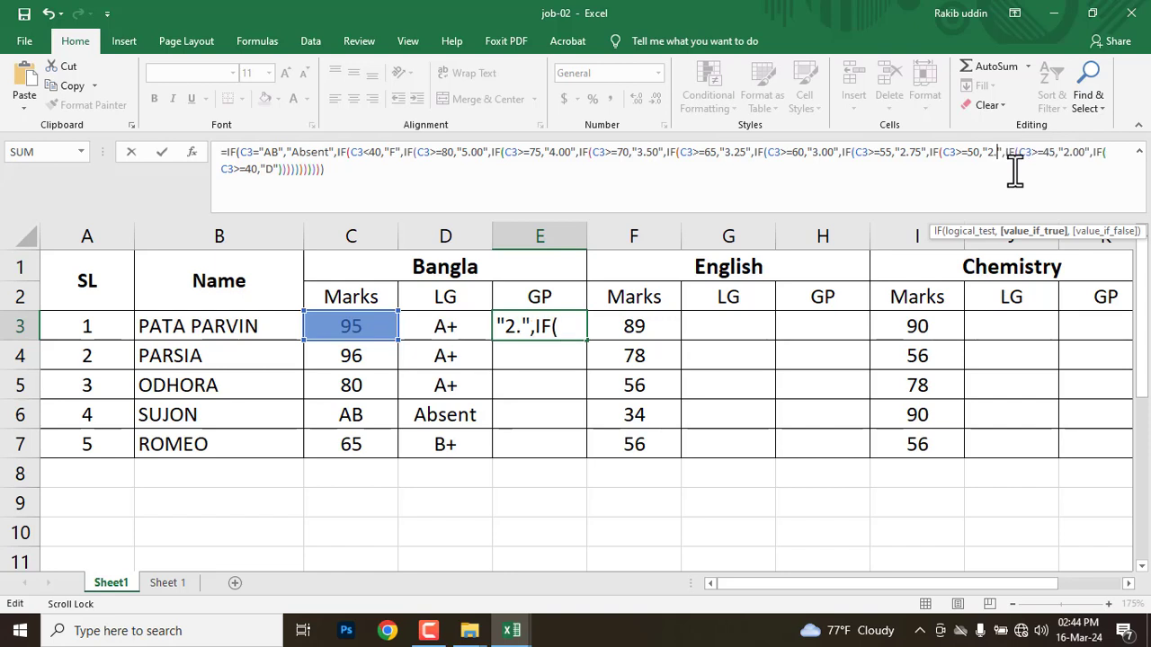
pyautogui.write('5')
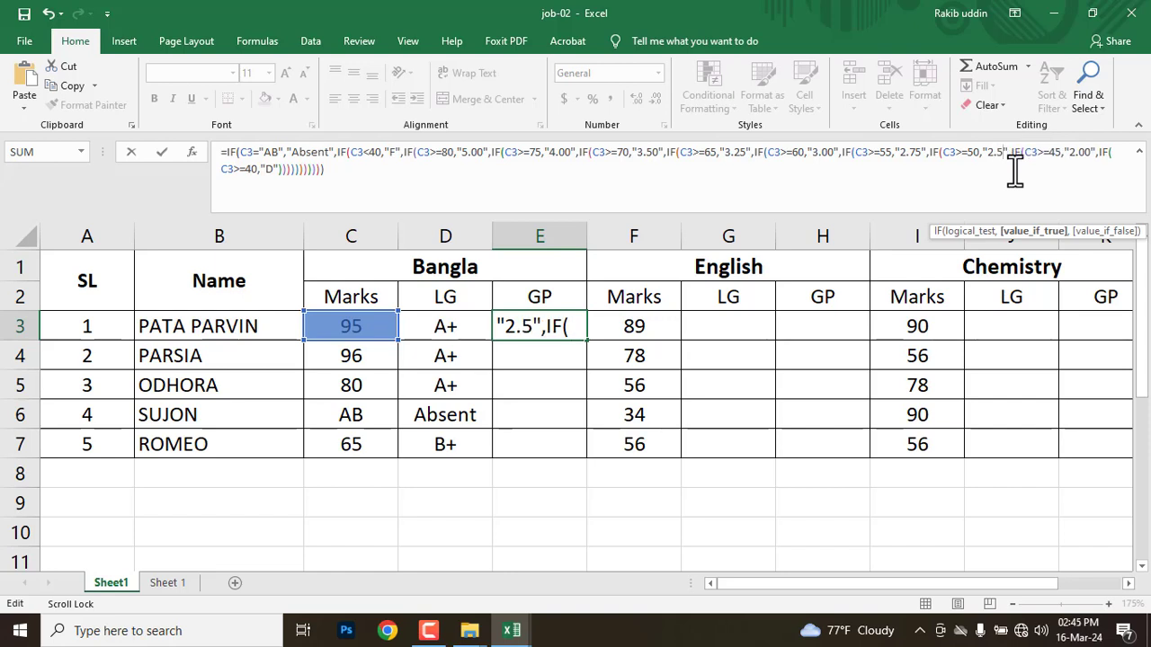
pyautogui.write('0')
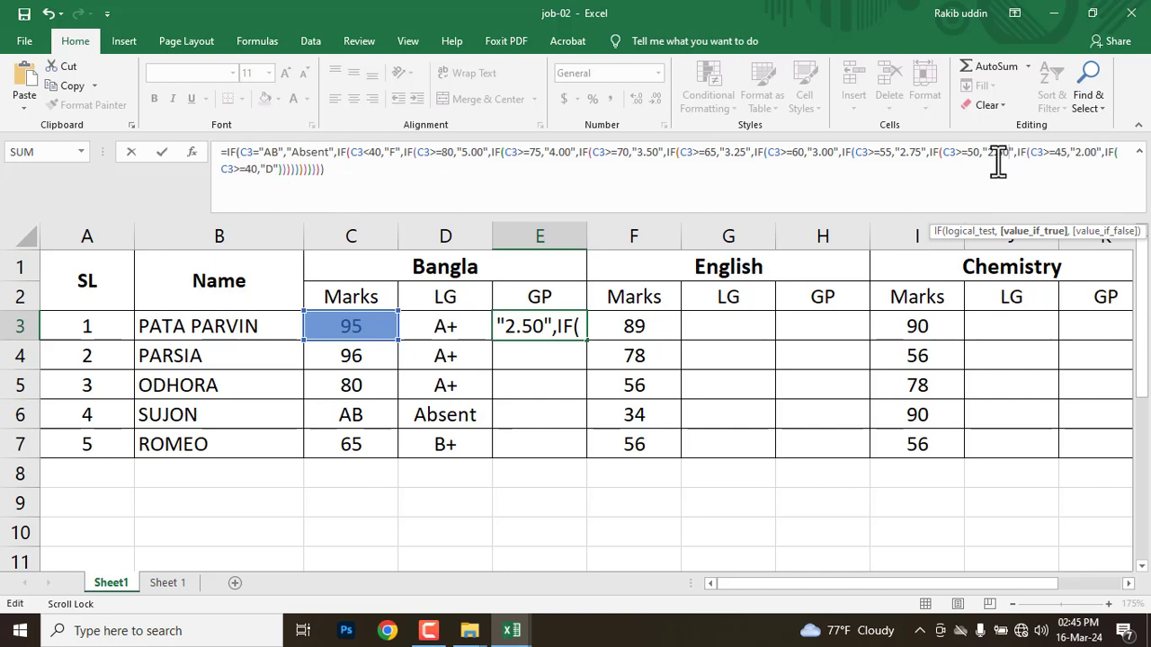
pyautogui.doubleClick(1089, 154)
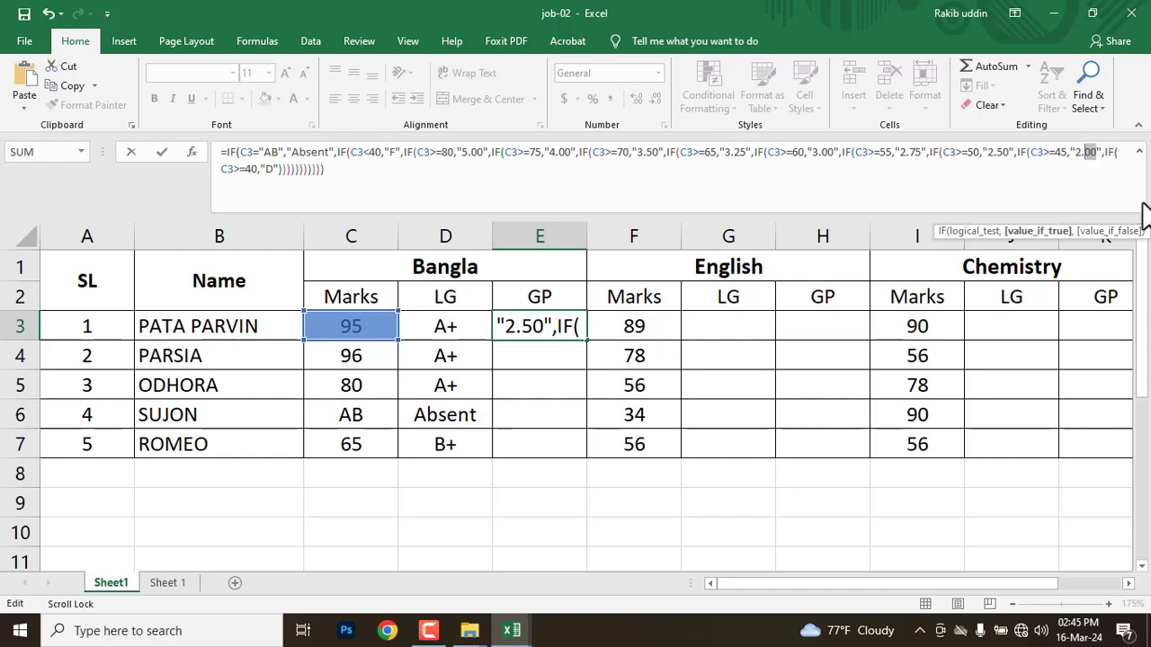
pyautogui.press('BackSpace')
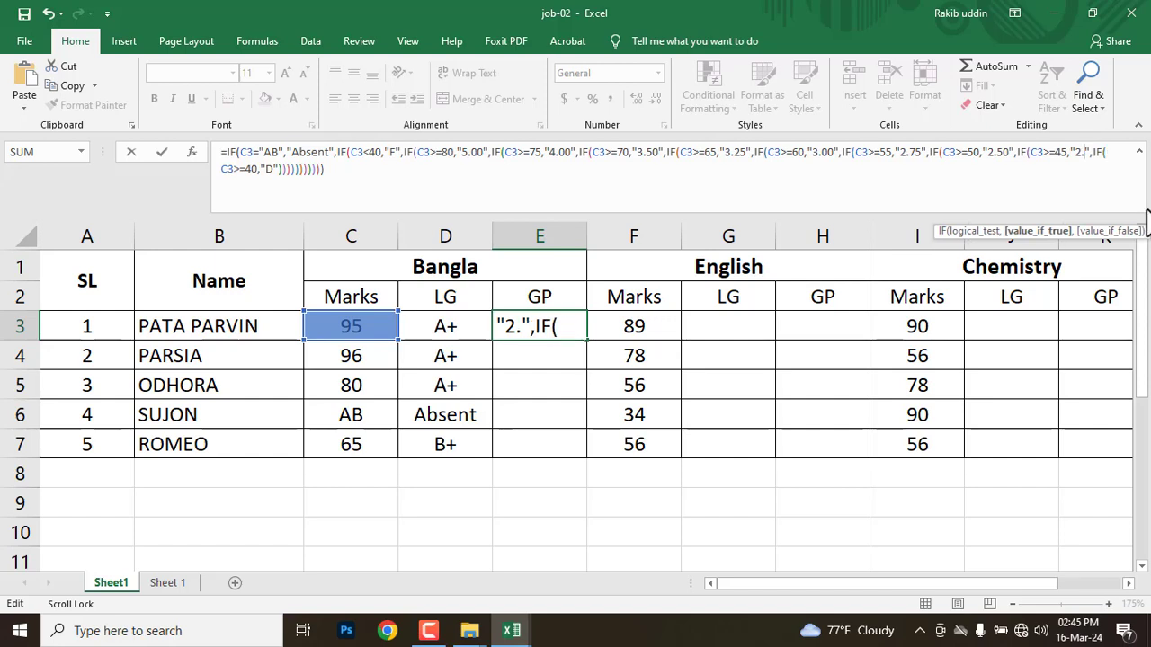
pyautogui.write('2')
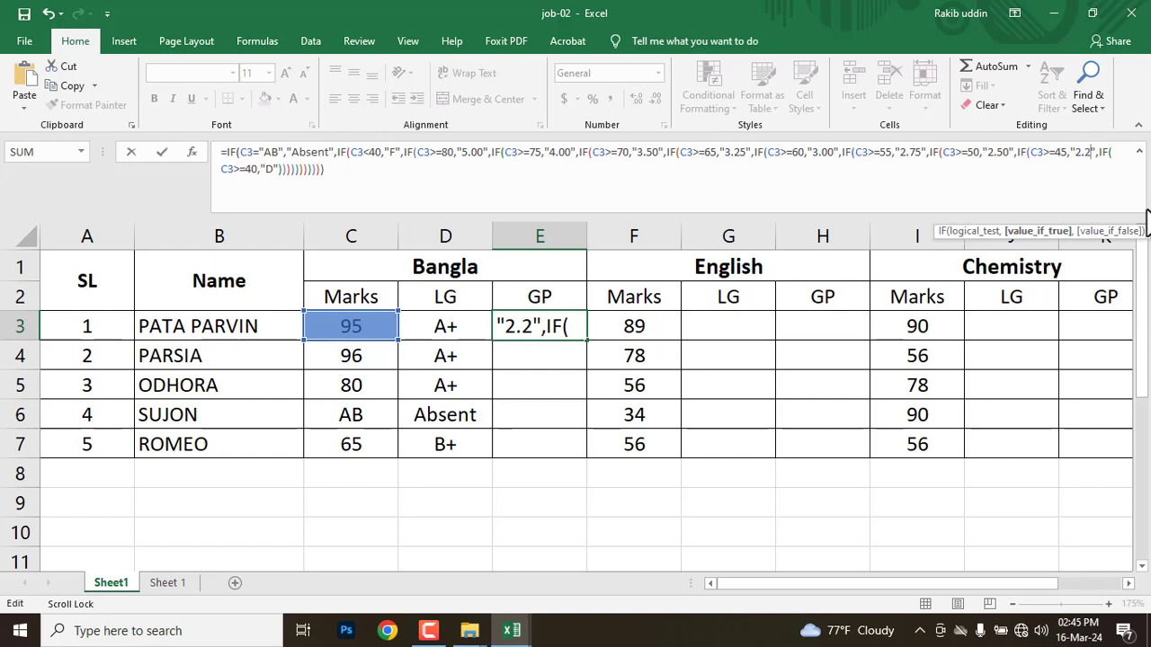
pyautogui.write('5')
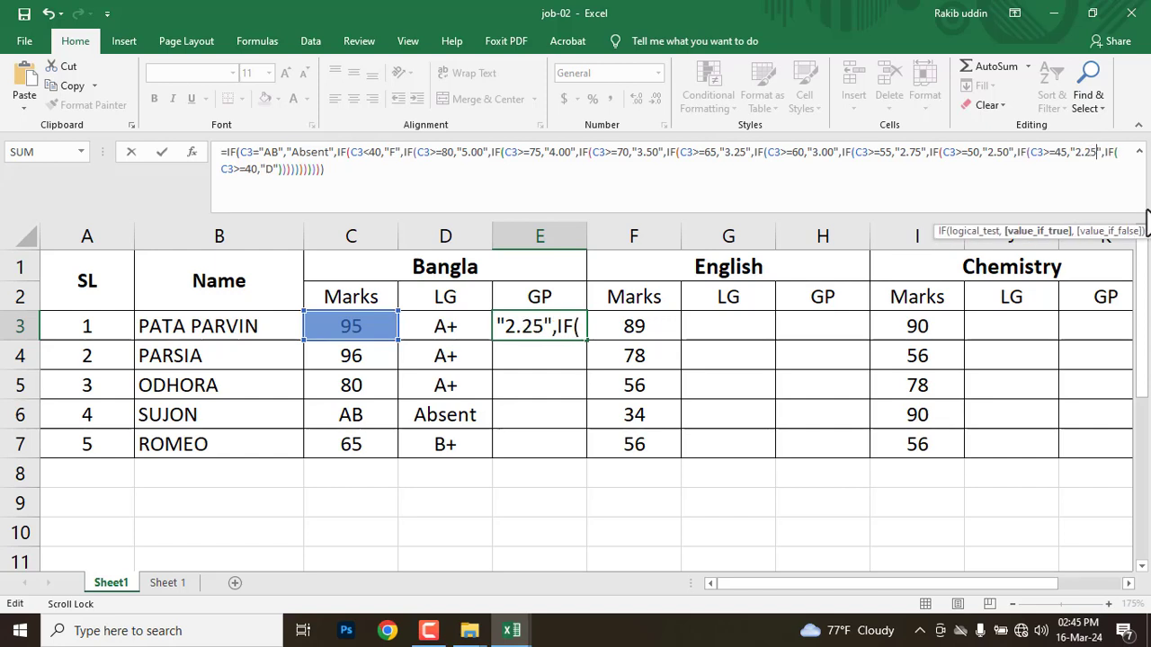
pyautogui.doubleClick(268, 169)
pyautogui.write('2.00')
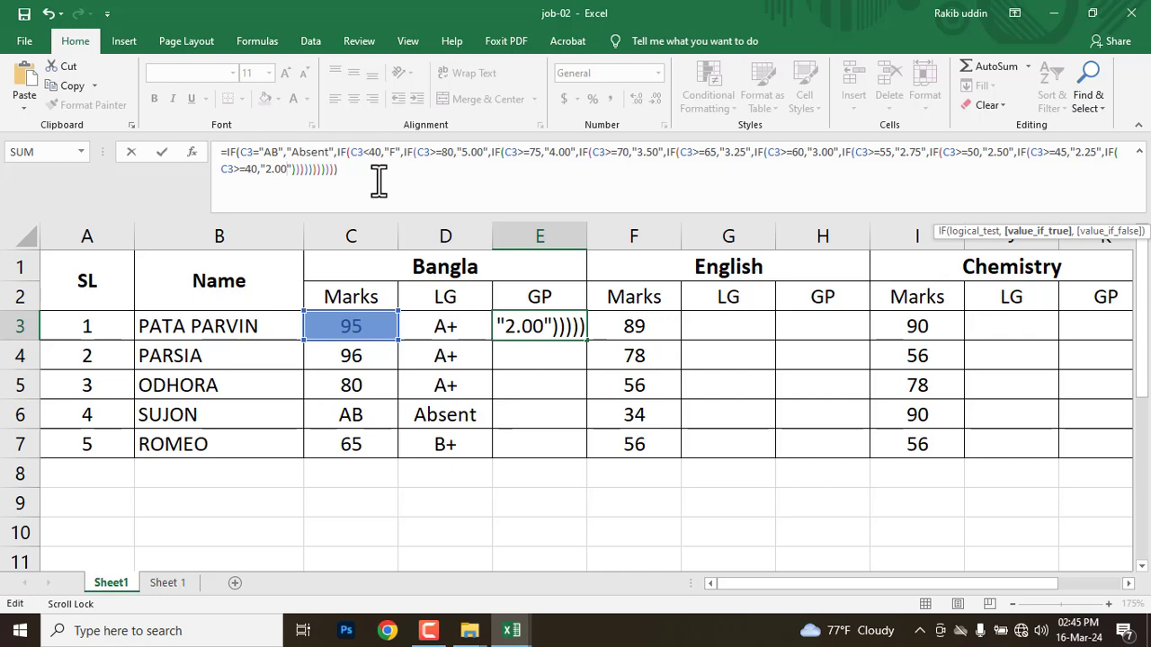
# Mark the A+ to 5.00 mapping on the PDF grade table, then add E3's missing closing parentheses.
pyautogui.hotkey('alt', 'Tab')
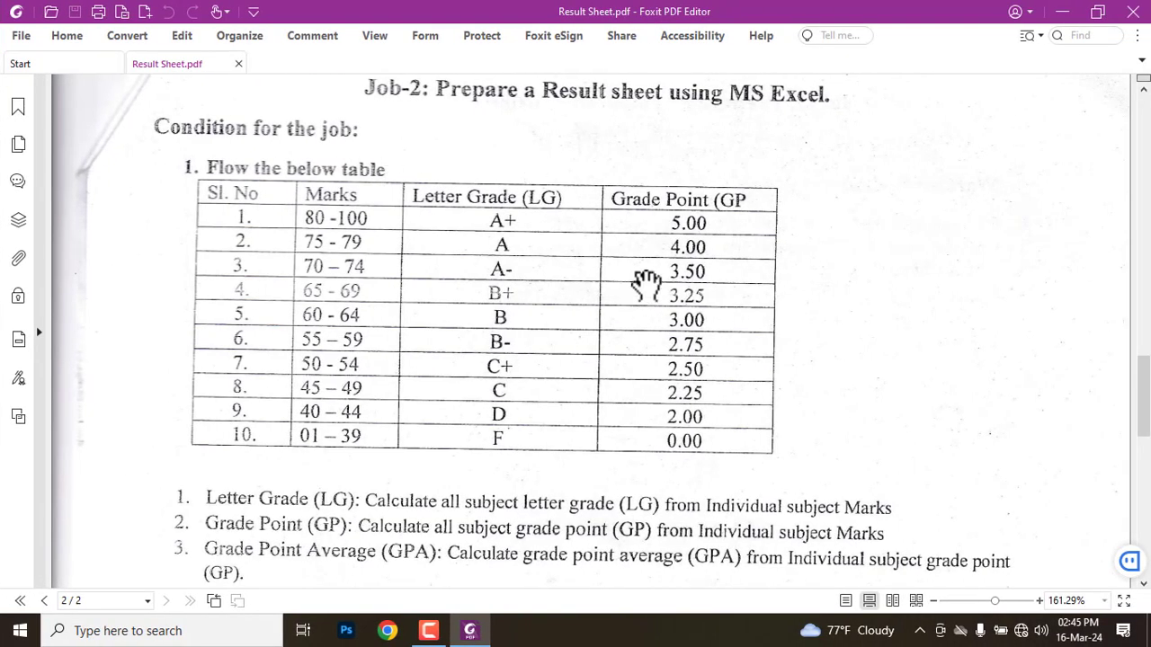
pyautogui.hotkey('ctrl', 'alt', 'g')
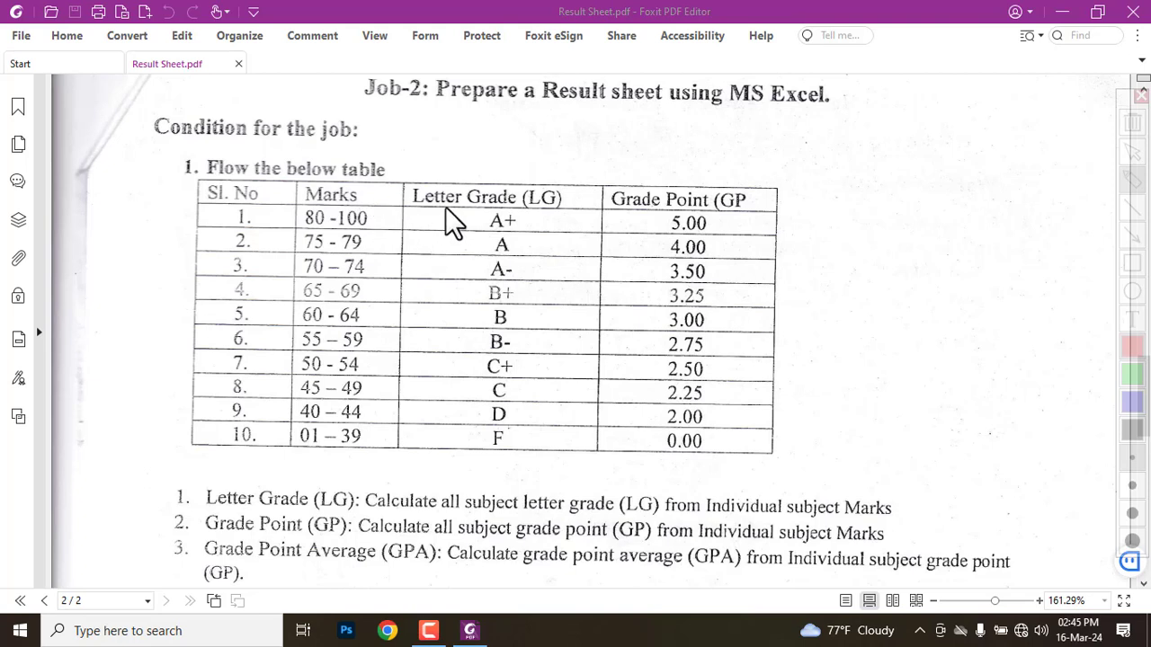
pyautogui.moveTo(445, 207)
pyautogui.mouseDown()
pyautogui.moveTo(558, 409)
pyautogui.moveTo(546, 451)
pyautogui.mouseUp()
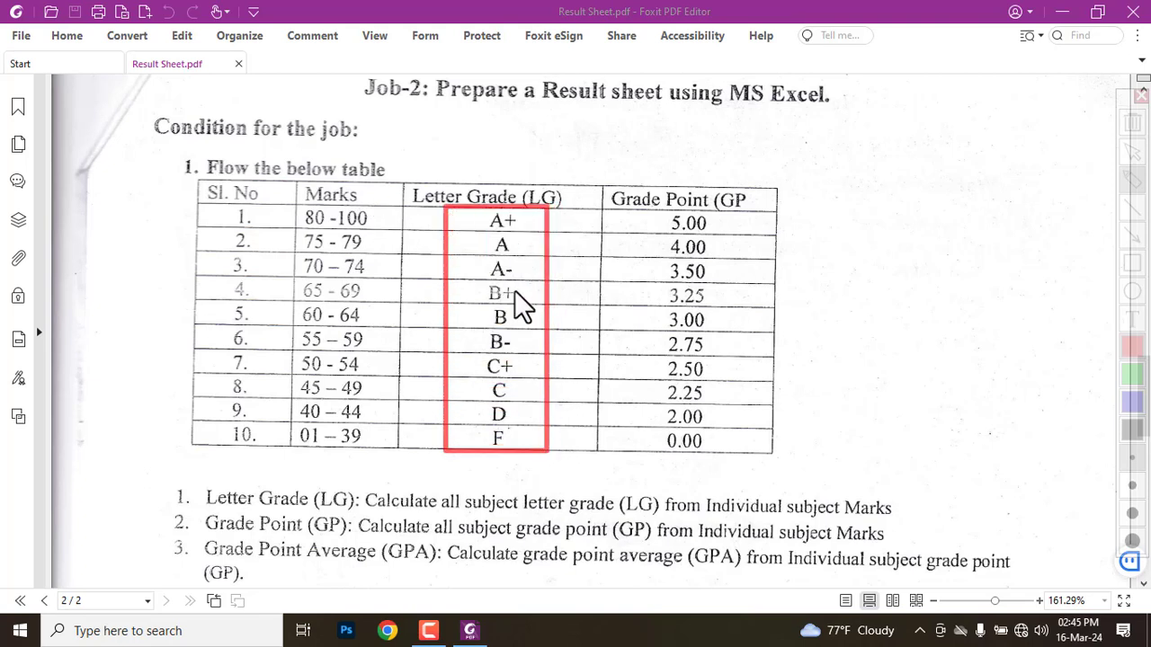
pyautogui.moveTo(553, 219); pyautogui.dragTo(669, 222)
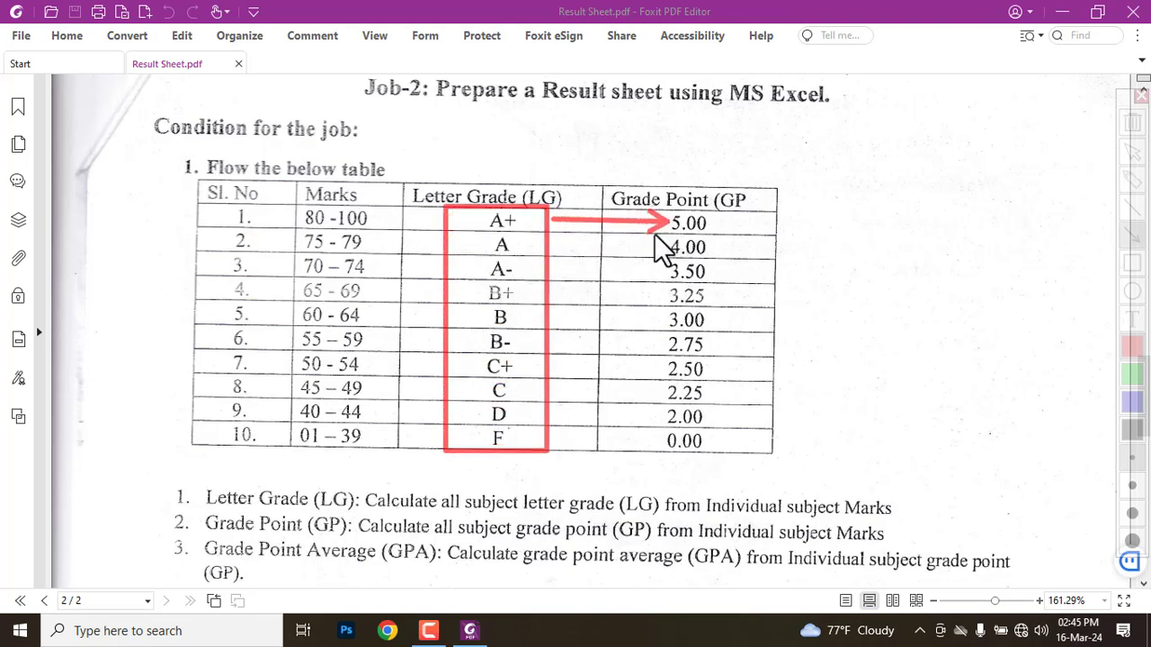
pyautogui.hotkey('ctrl', 'alt', 'g')
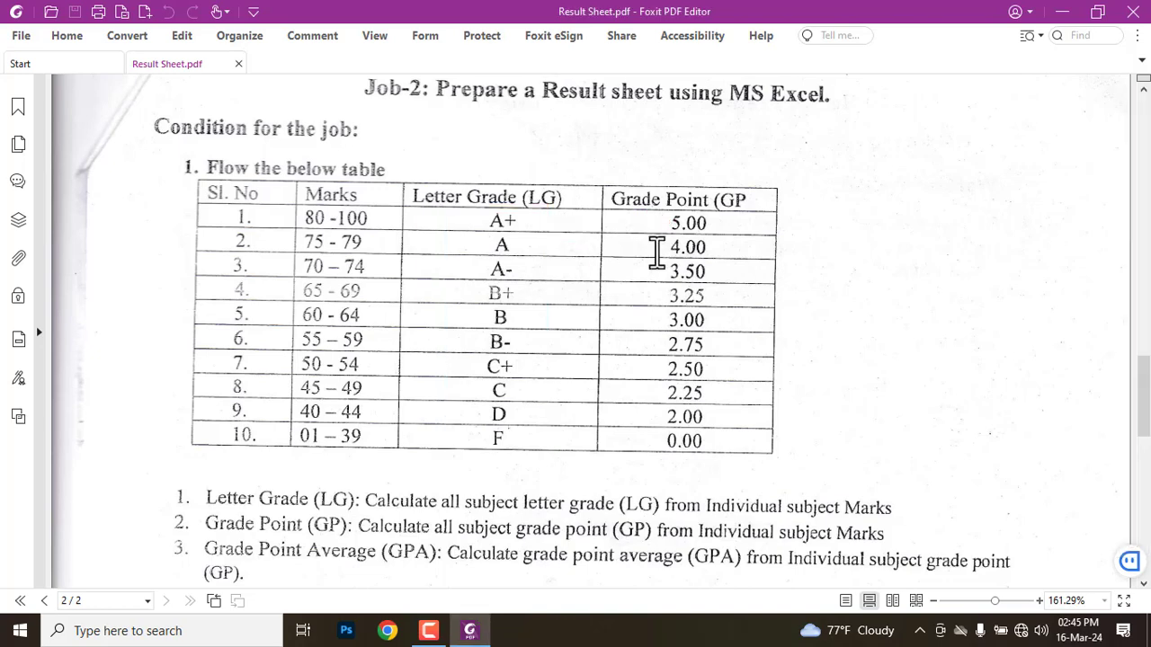
pyautogui.hotkey('alt', 'Tab')
pyautogui.write('))))')
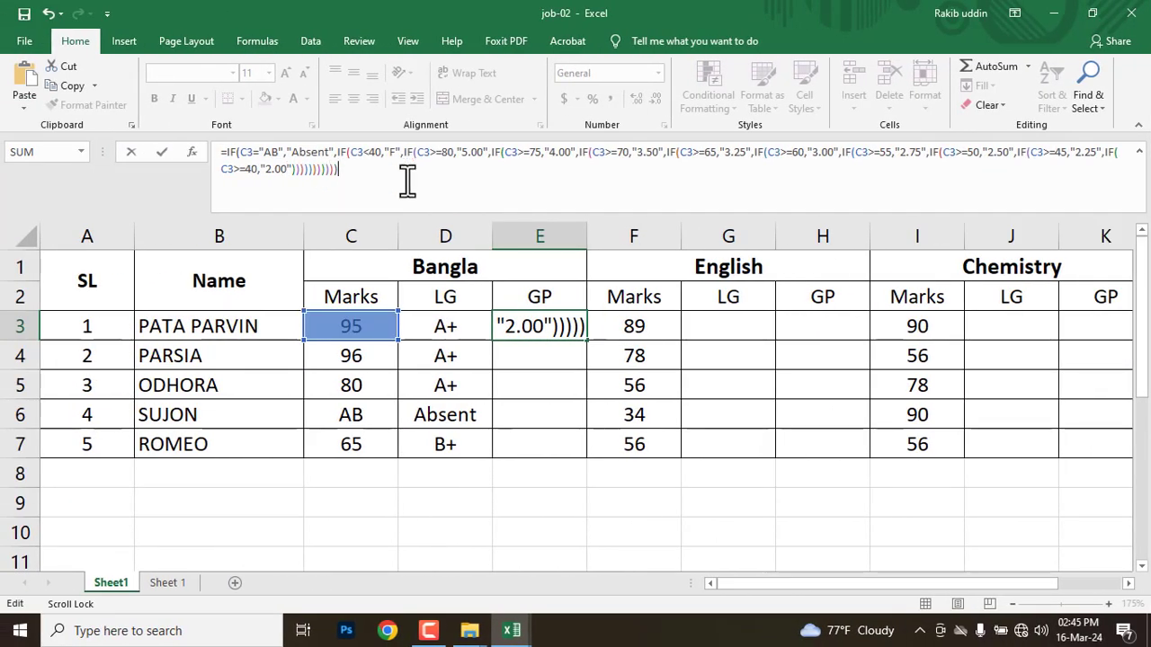
# Commit E3's grade-point formula and fill it to E7, giving 5.00, 5.00, 5.00, Absent, 3.25.
pyautogui.click(159, 150)
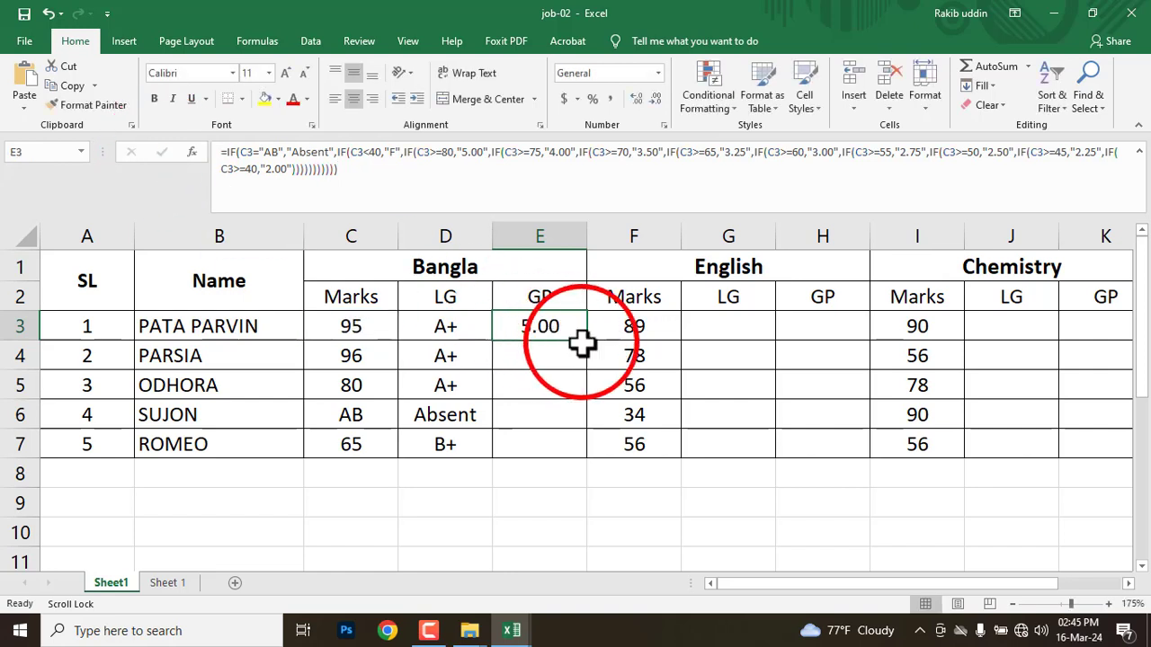
pyautogui.moveTo(587, 341); pyautogui.dragTo(586, 454)
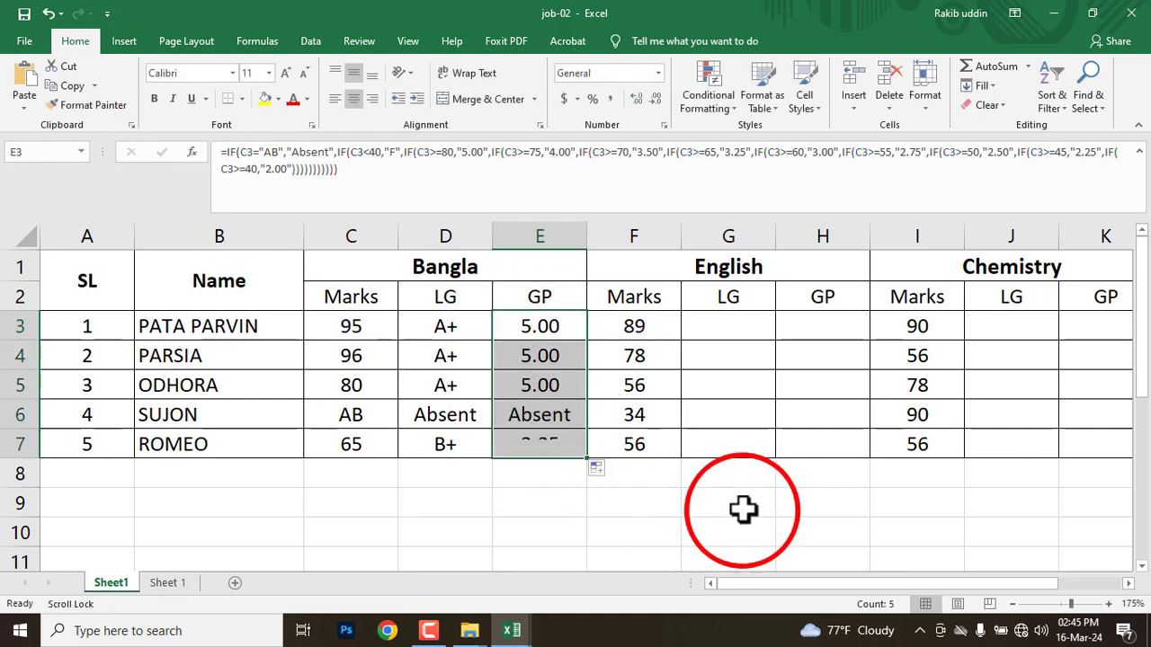
pyautogui.click(715, 526)
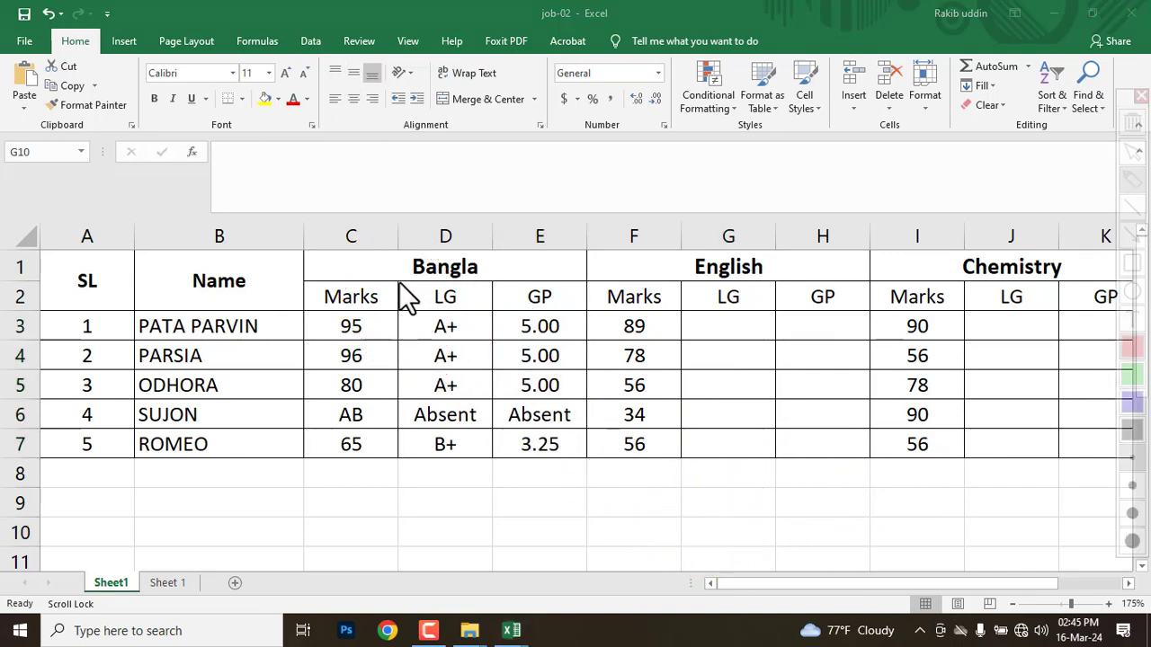
pyautogui.moveTo(397, 280); pyautogui.dragTo(493, 461)
pyautogui.moveTo(316, 313); pyautogui.dragTo(376, 342)
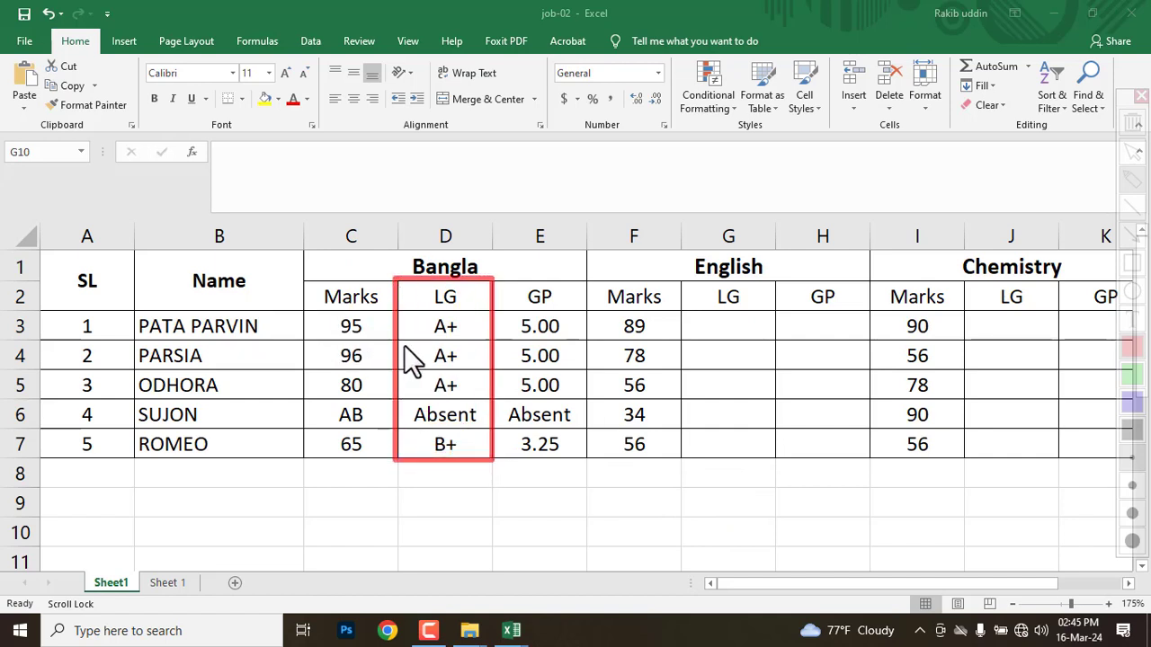
pyautogui.moveTo(309, 310)
pyautogui.mouseDown()
pyautogui.moveTo(386, 338)
pyautogui.moveTo(571, 341)
pyautogui.mouseUp()
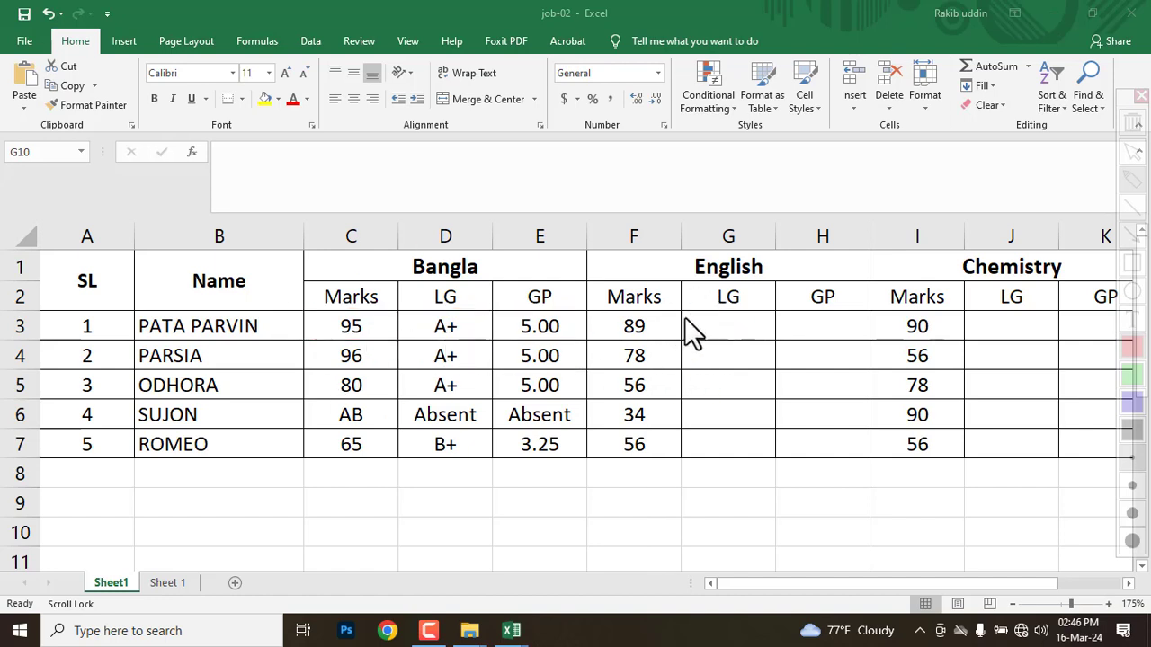
pyautogui.moveTo(684, 311); pyautogui.dragTo(776, 341)
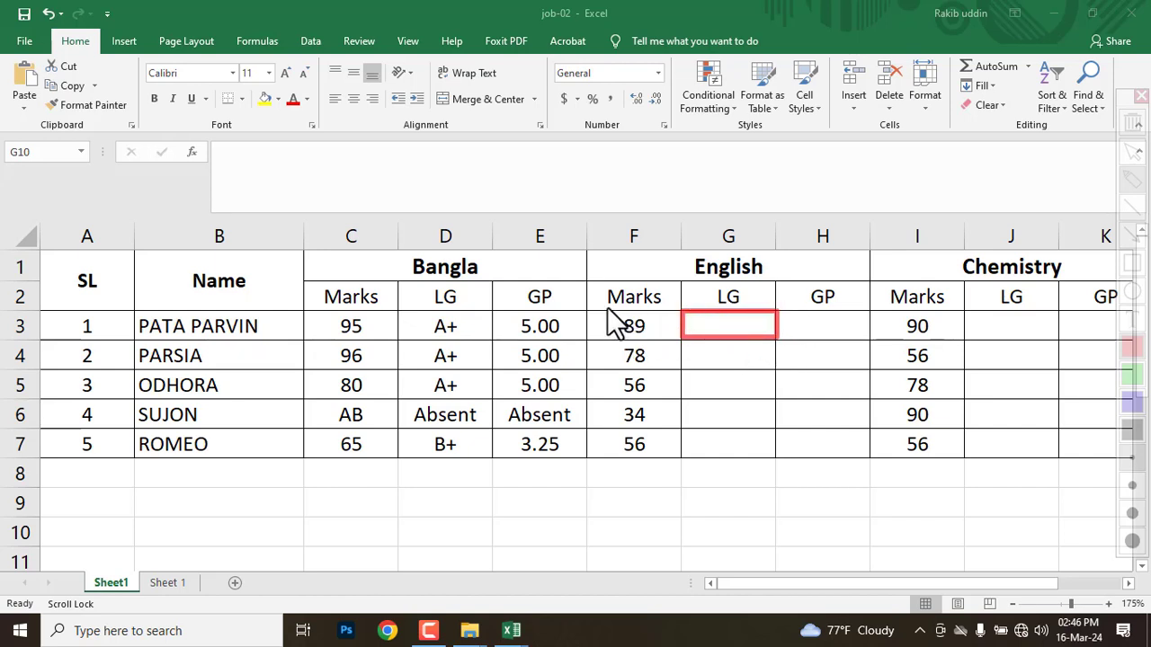
pyautogui.moveTo(594, 311); pyautogui.dragTo(663, 340)
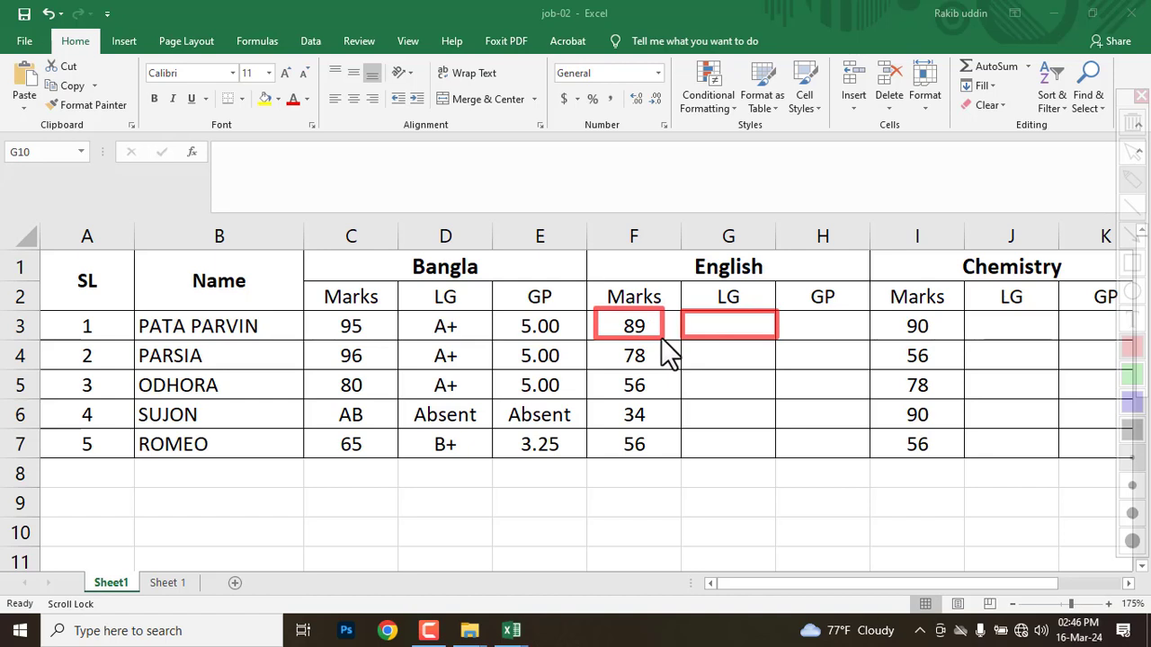
pyautogui.click(449, 329)
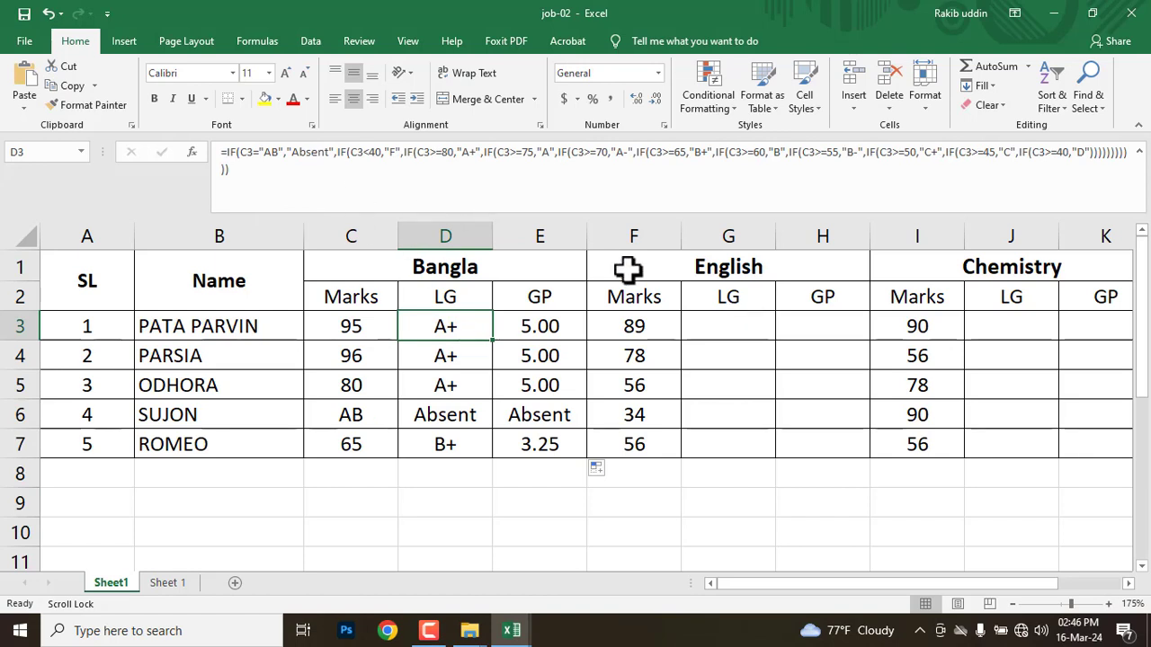
pyautogui.click(719, 322)
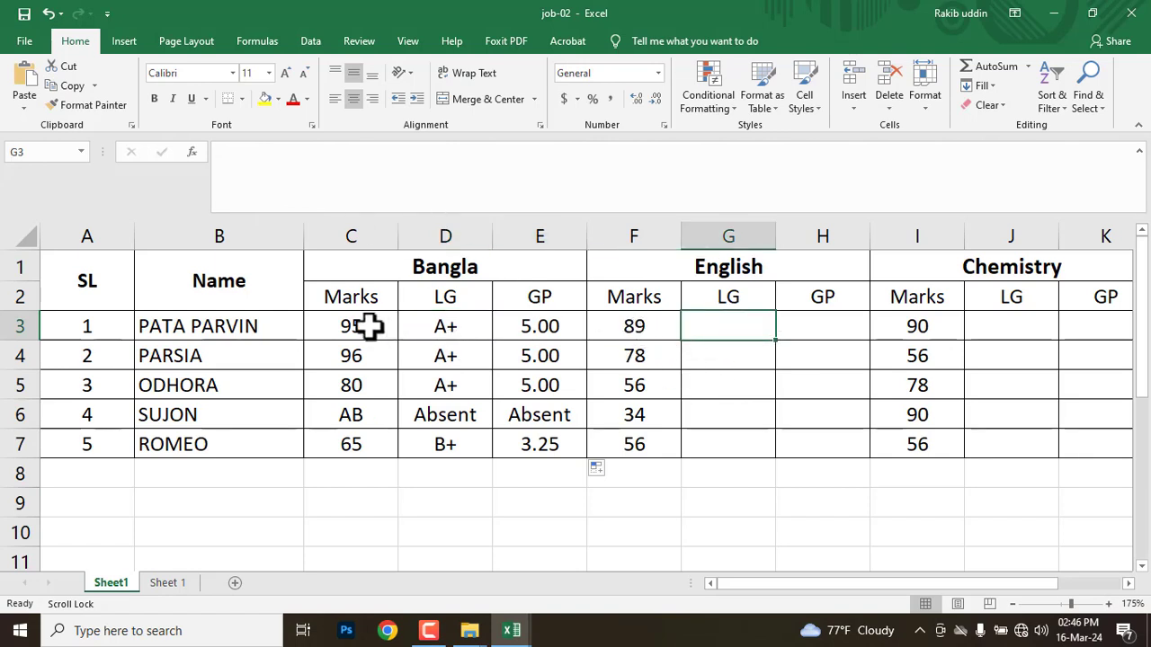
pyautogui.click(431, 324)
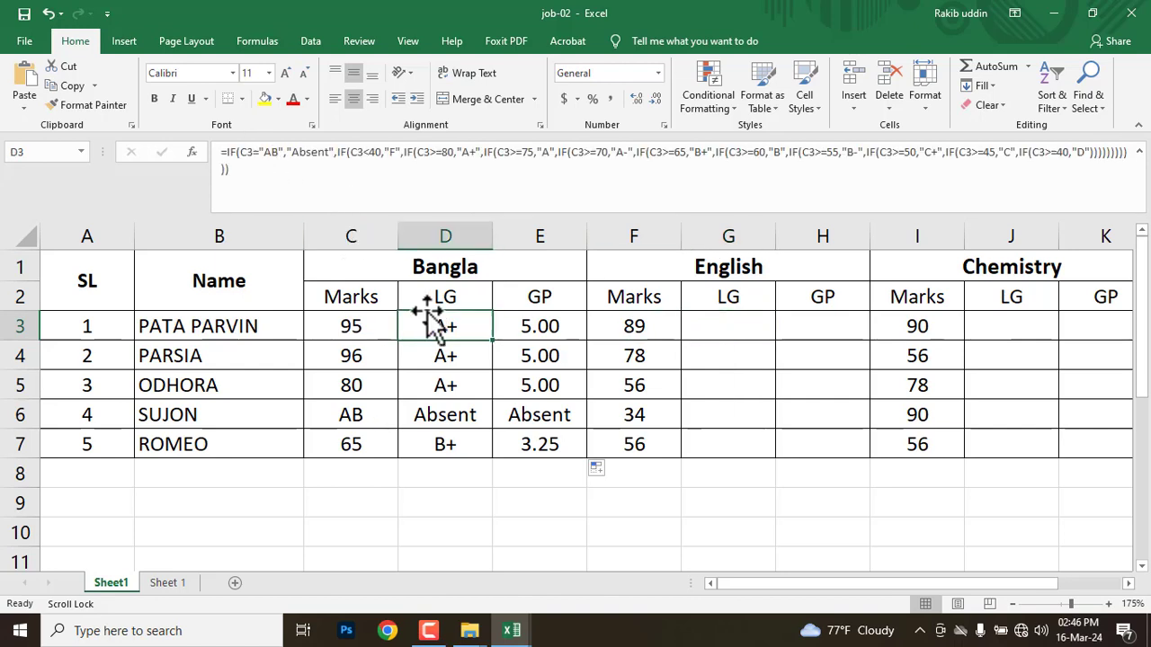
pyautogui.click(246, 153)
pyautogui.doubleClick(245, 153)
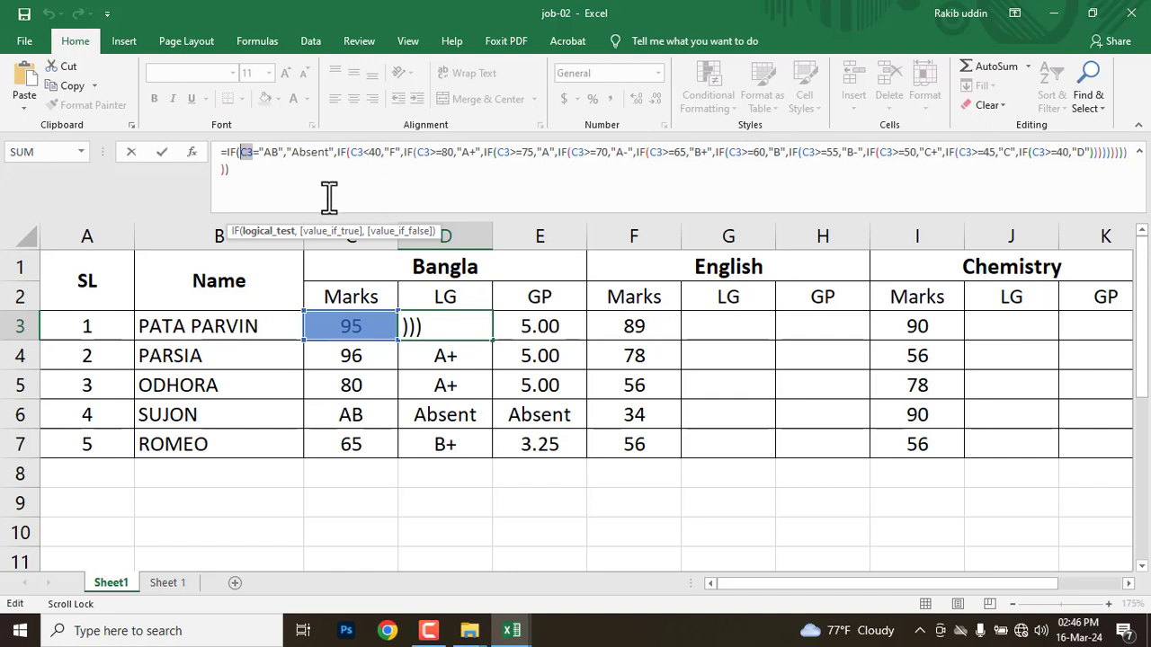
pyautogui.press('Return')
pyautogui.click(743, 326)
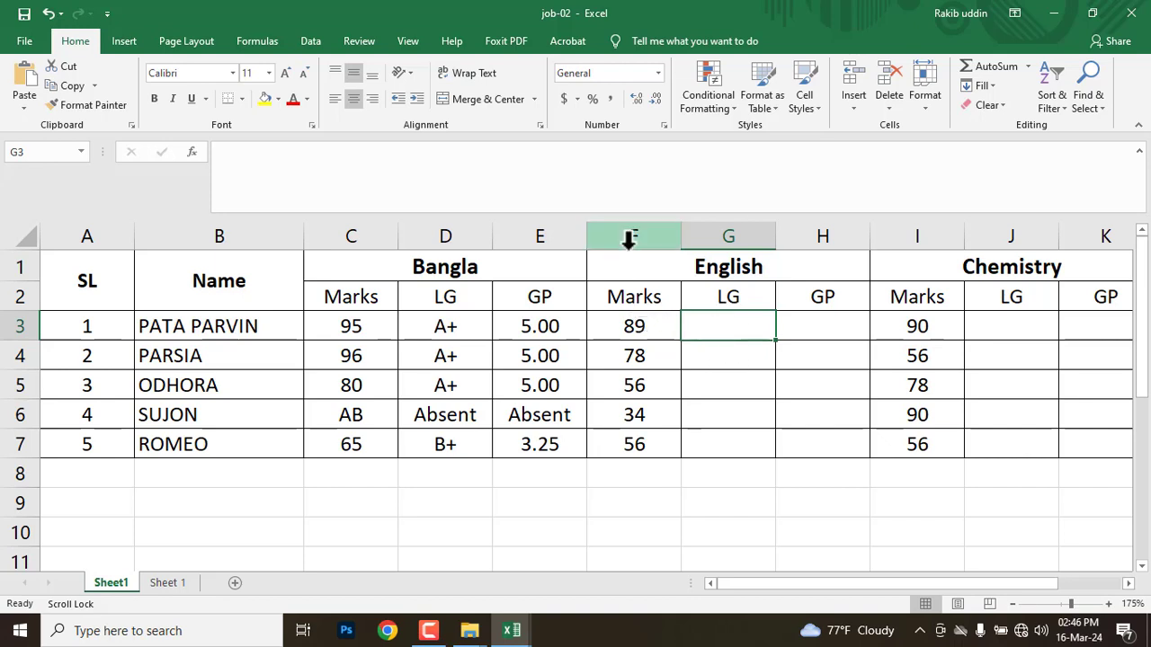
pyautogui.click(634, 327)
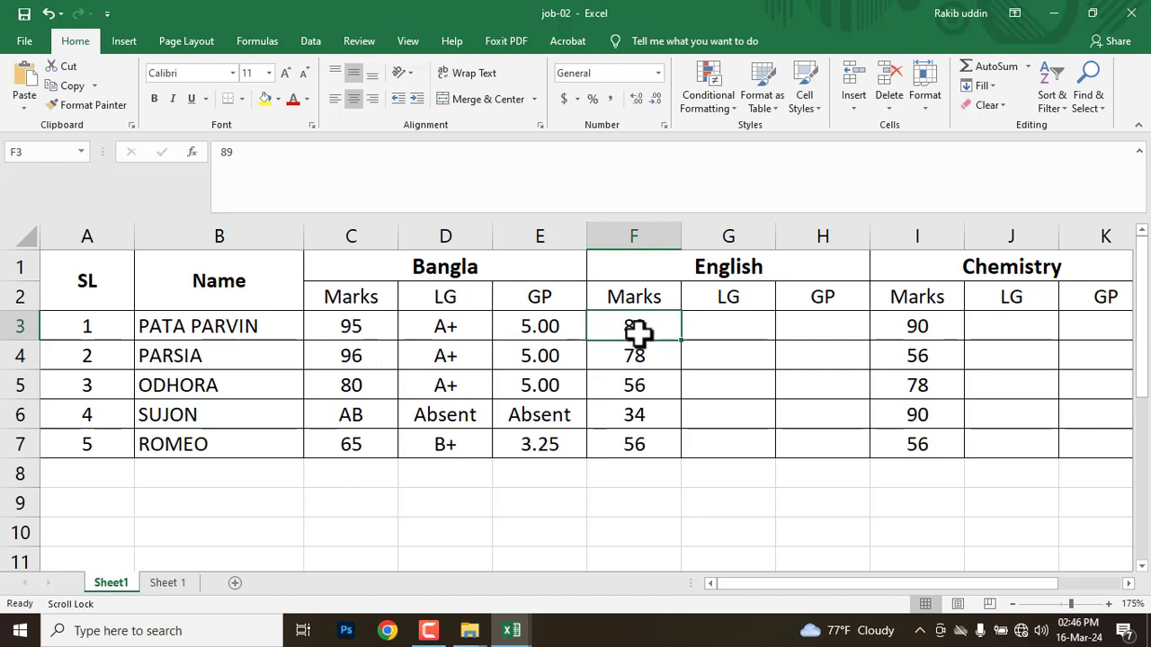
pyautogui.click(453, 326)
# Copy D3's grade formula text and paste it into the English LG cell G3.
pyautogui.moveTo(257, 173); pyautogui.dragTo(209, 152)
pyautogui.hotkey('ctrl', 'c')
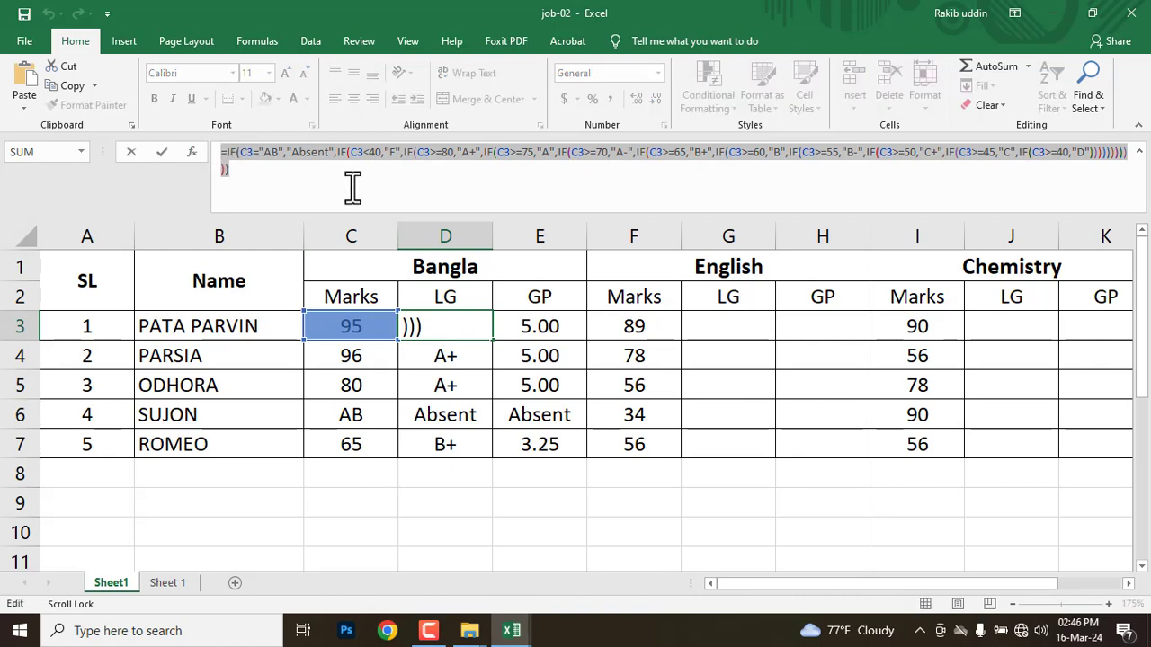
pyautogui.press('Return')
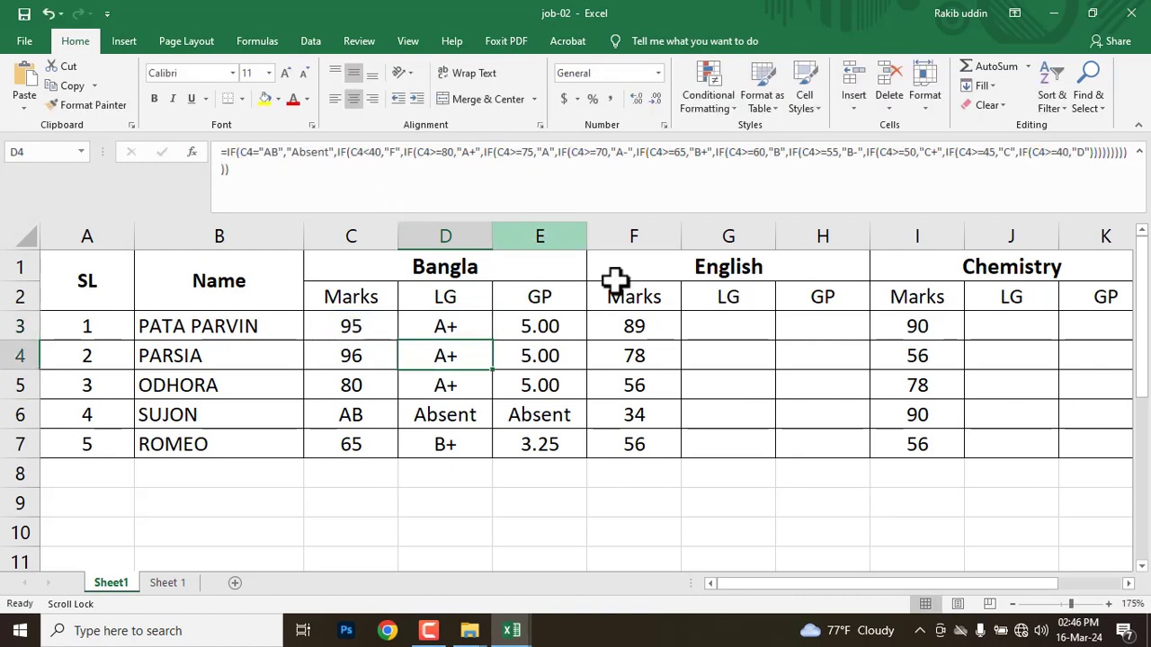
pyautogui.click(704, 327)
pyautogui.rightClick(714, 326)
pyautogui.click(745, 326)
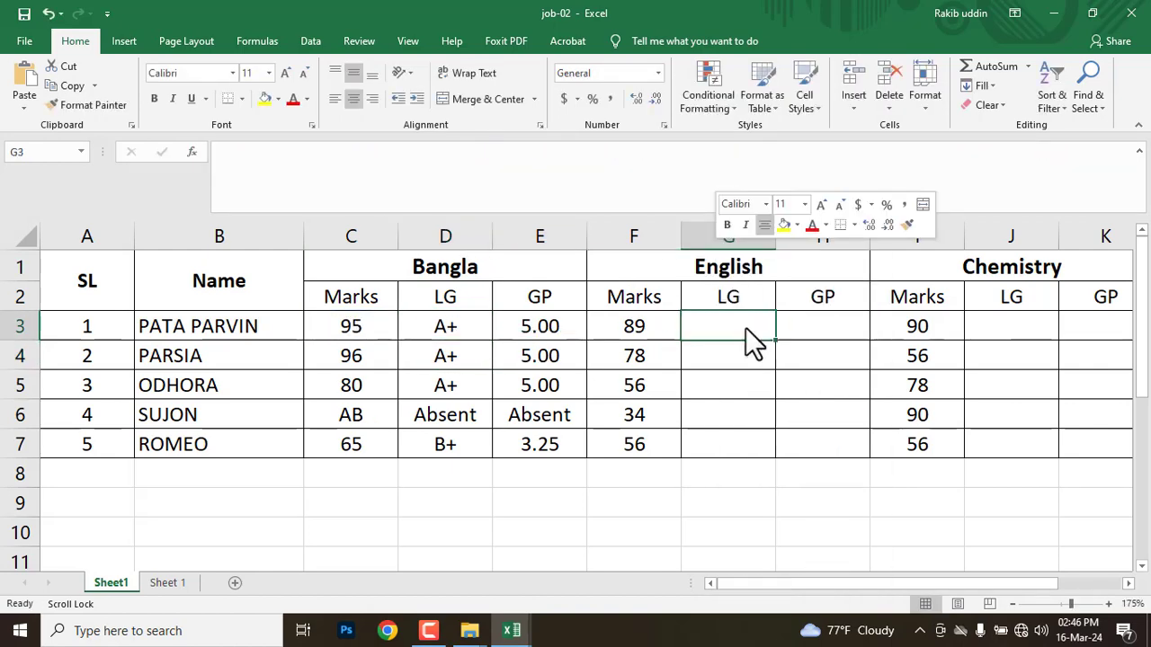
pyautogui.click(446, 334)
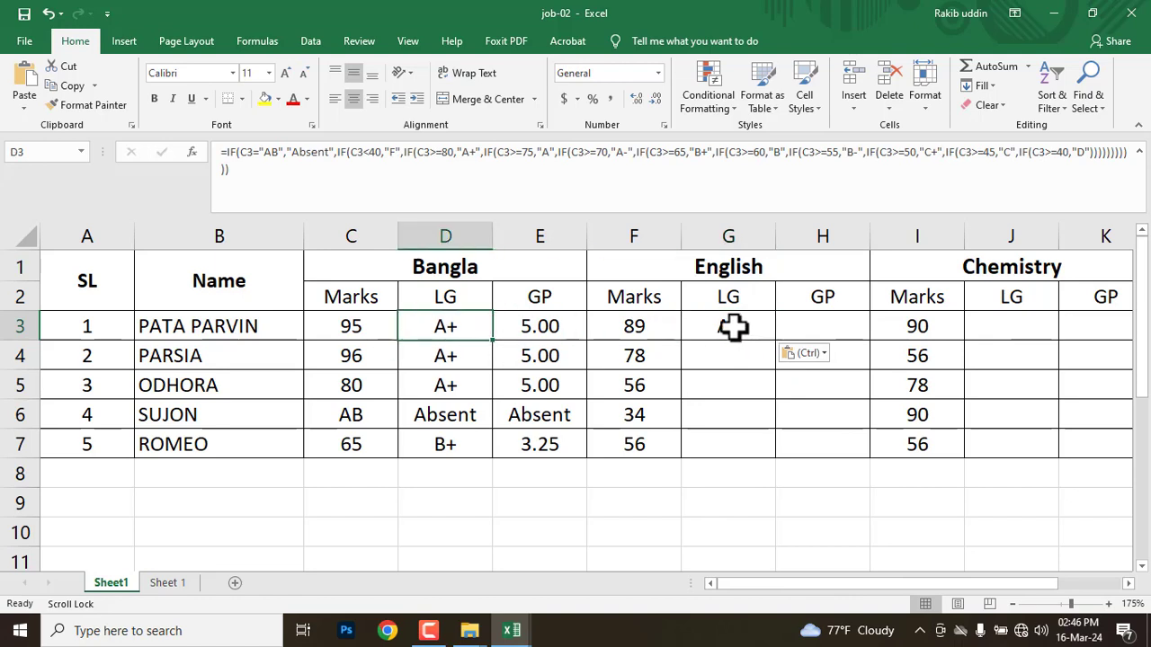
# Test the grade formulas with 45 in C3, compare D3 and G3, then restore 95.
pyautogui.click(344, 325)
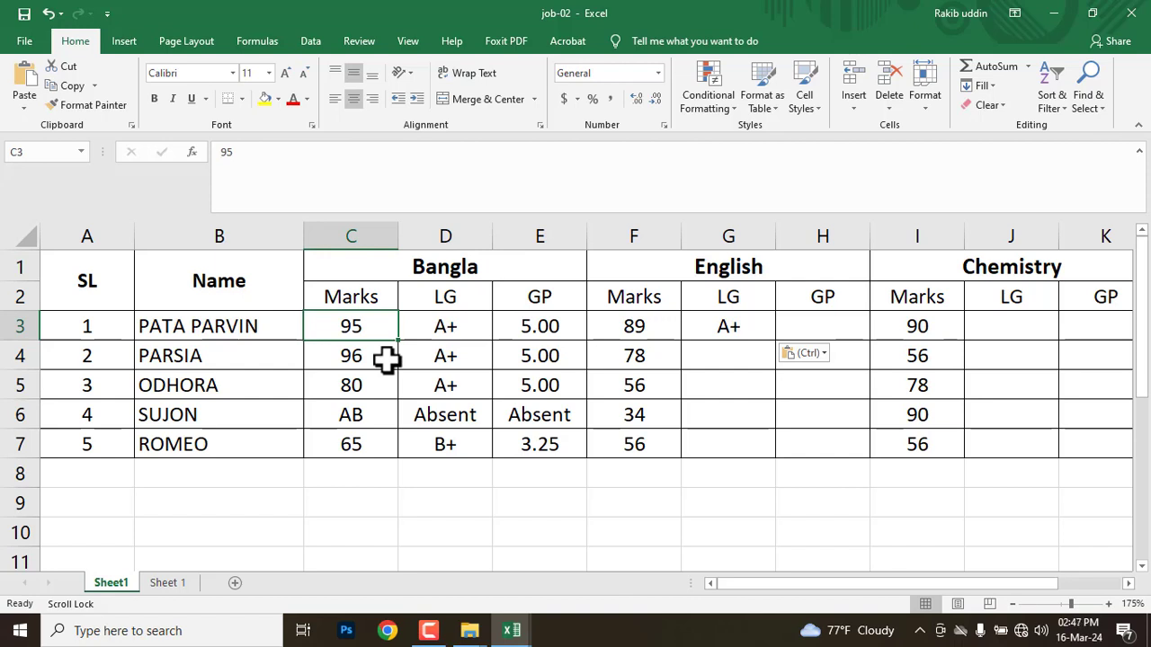
pyautogui.write('45')
pyautogui.press('Return')
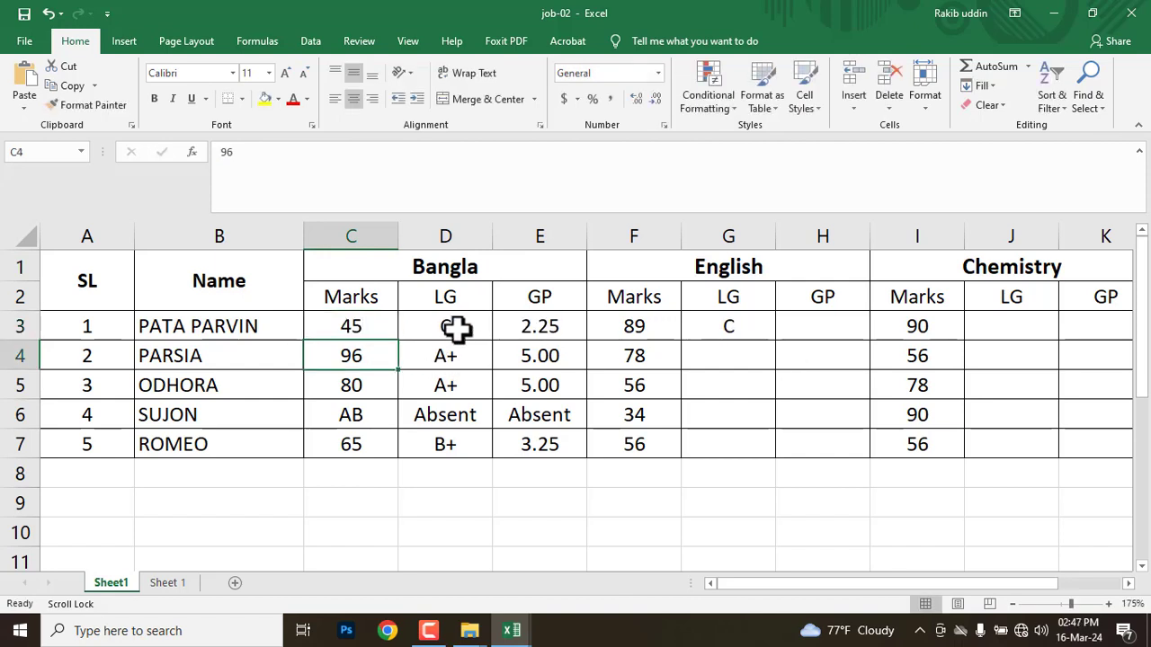
pyautogui.click(456, 330)
pyautogui.click(724, 329)
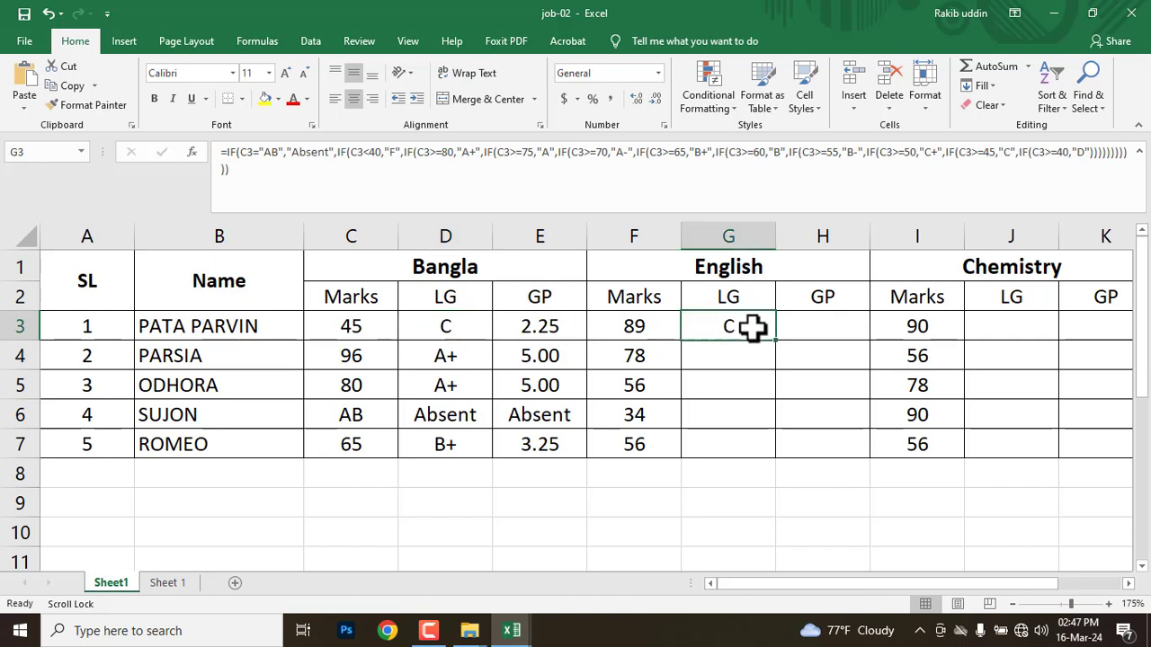
pyautogui.click(385, 326)
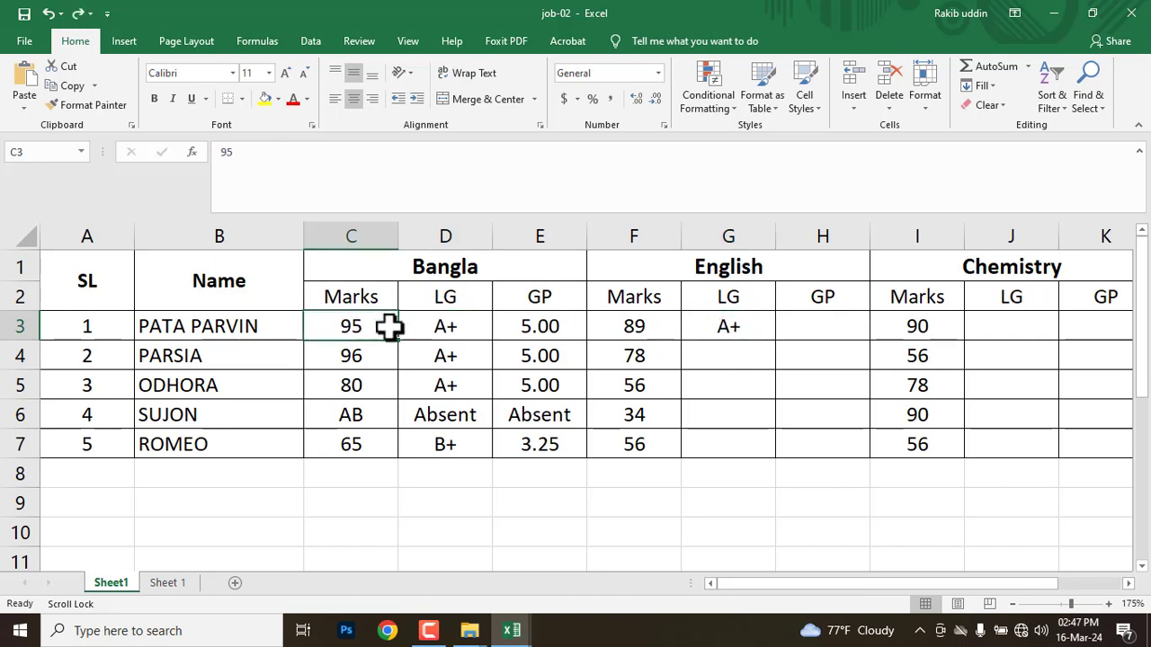
pyautogui.click(441, 325)
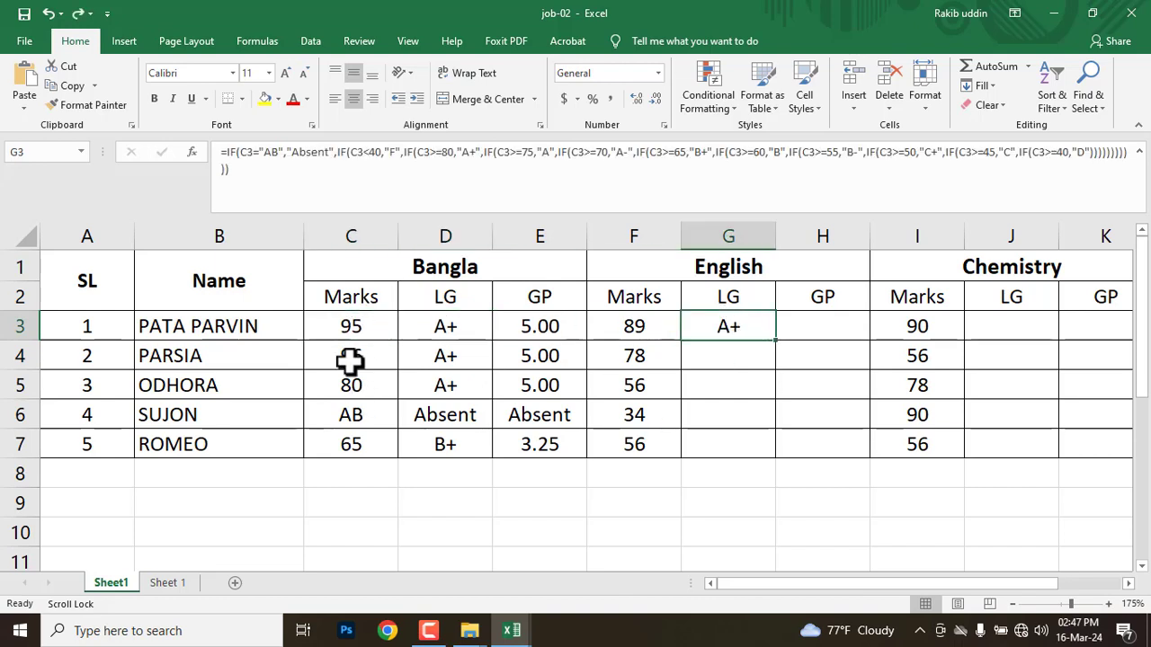
pyautogui.moveTo(318, 298); pyautogui.dragTo(537, 432)
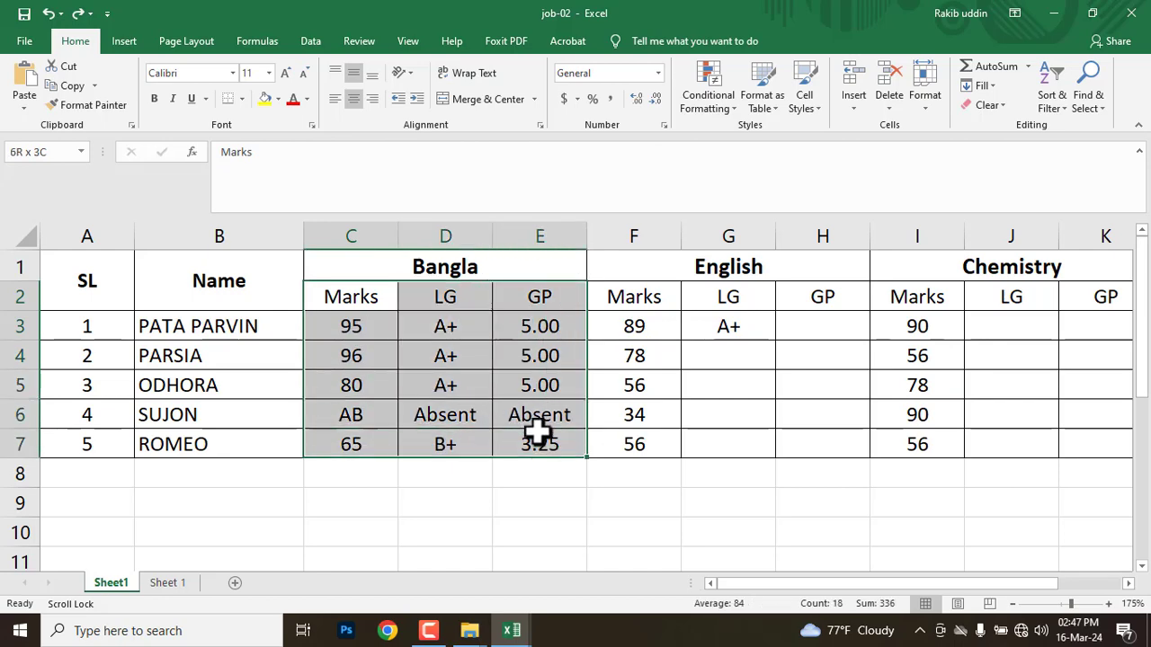
pyautogui.click(722, 331)
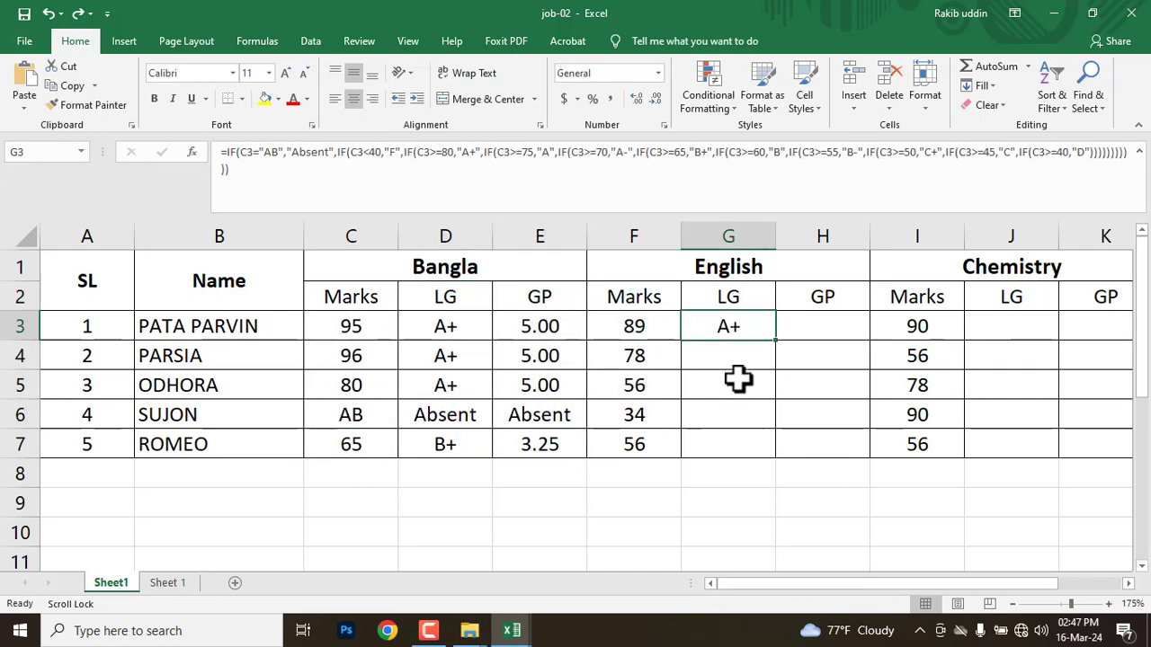
# In G3's formula, change the first C3 reference to F3 in the formula bar.
pyautogui.doubleClick(720, 330)
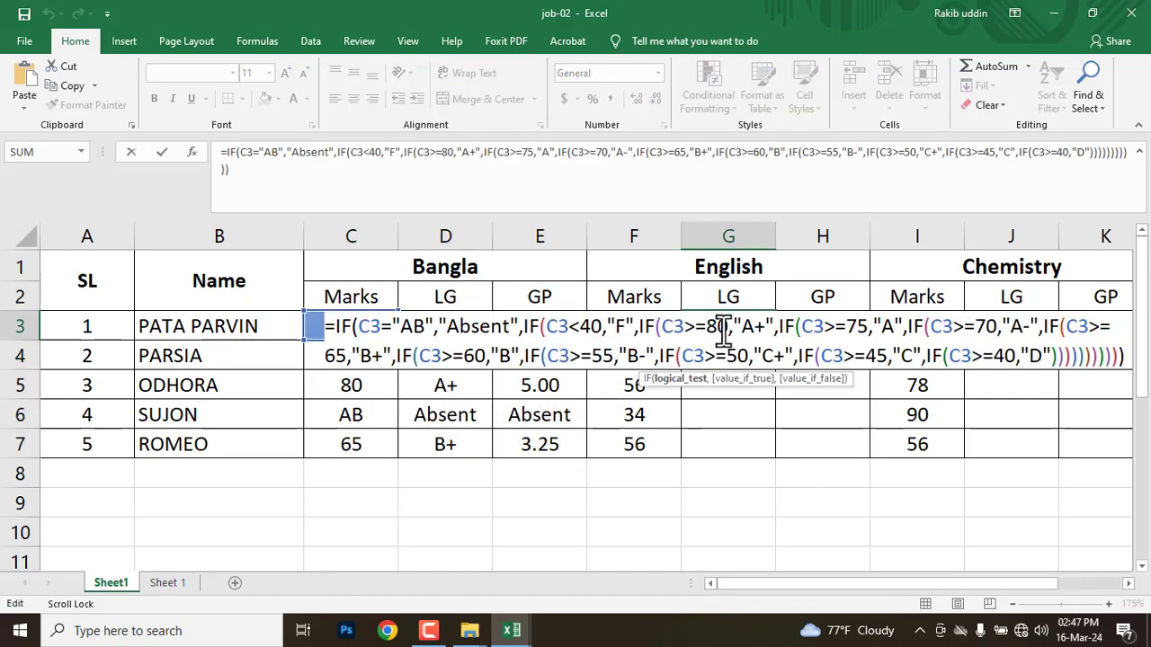
pyautogui.press('Return')
pyautogui.click(724, 327)
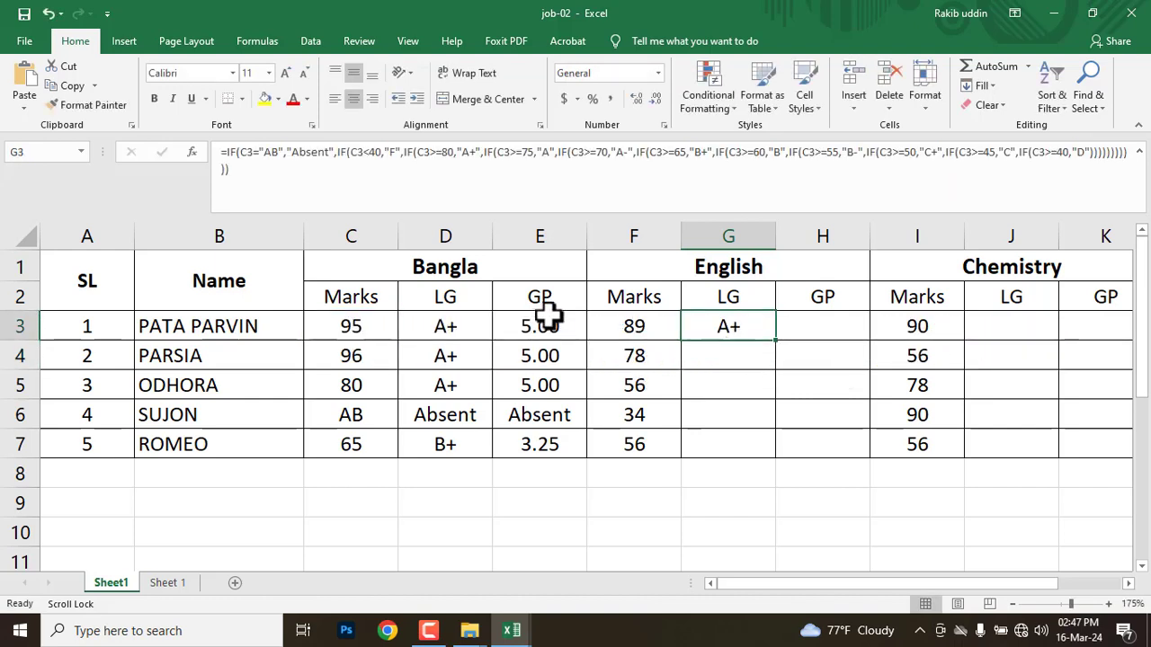
pyautogui.click(250, 153)
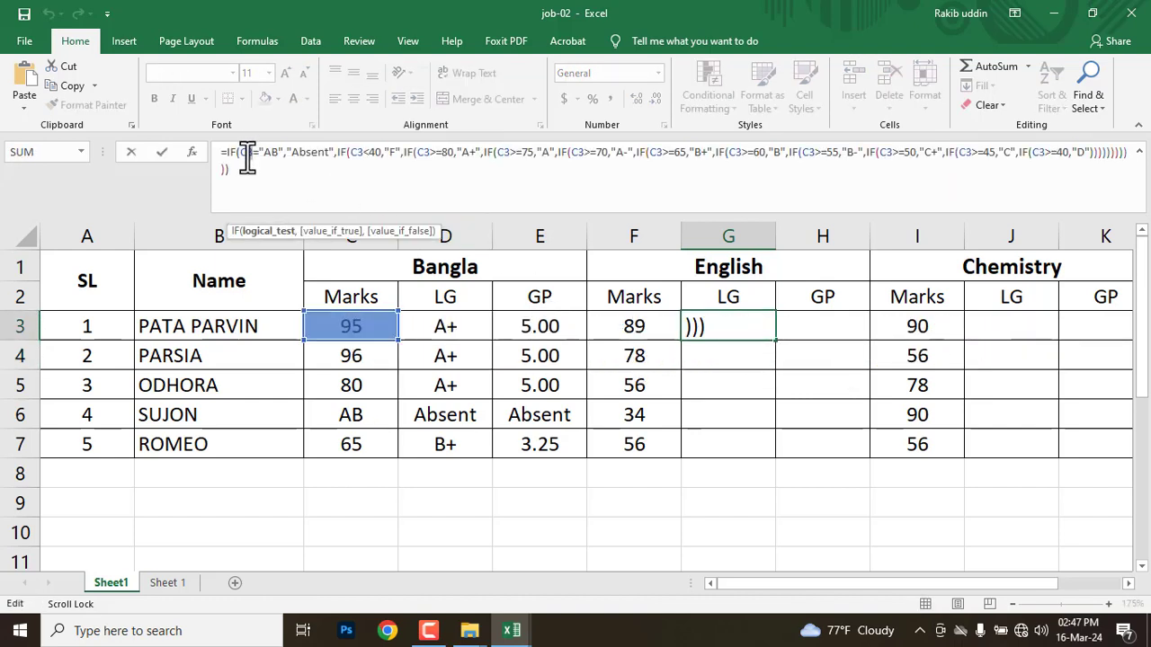
pyautogui.doubleClick(269, 153)
pyautogui.write('F3')
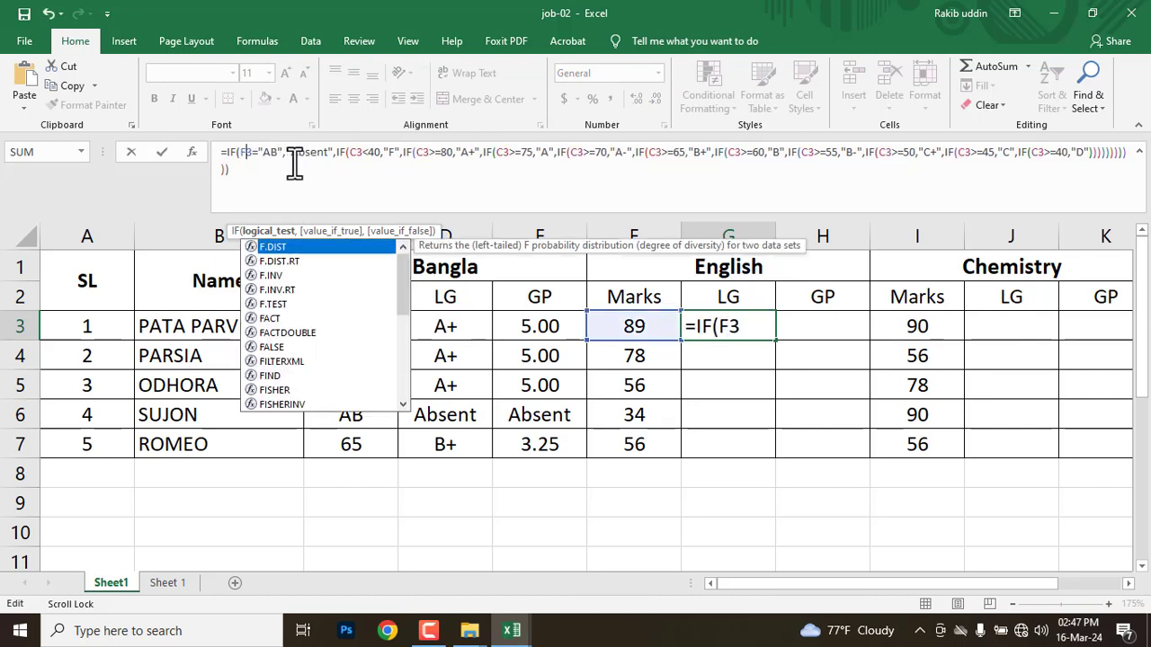
# Change the remaining two C3 references to F3, then clear the formula from G3.
pyautogui.click(356, 153)
pyautogui.press('BackSpace')
pyautogui.write('F')
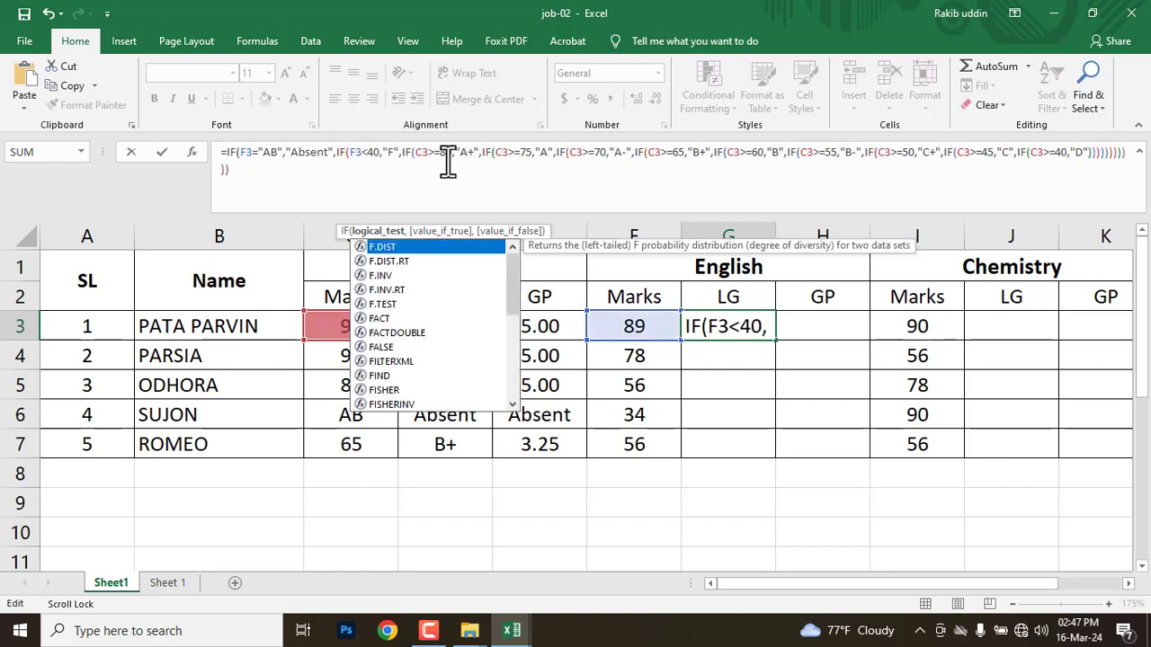
pyautogui.click(423, 153)
pyautogui.press('BackSpace')
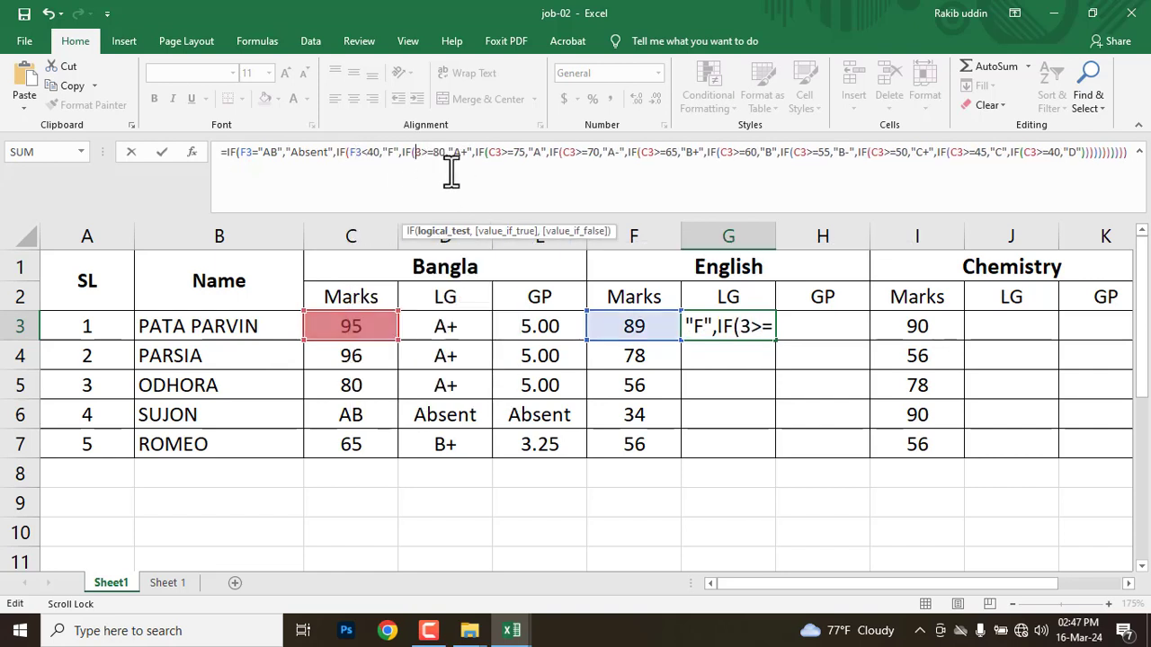
pyautogui.write('F')
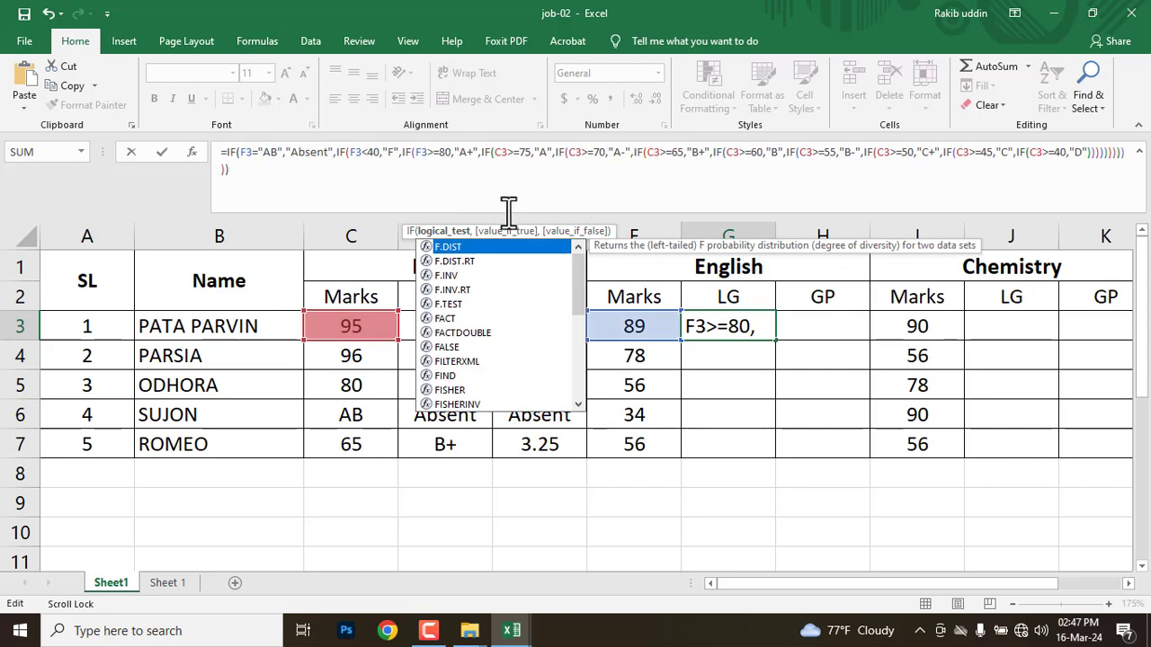
pyautogui.moveTo(377, 194); pyautogui.dragTo(197, 140)
pyautogui.press('Escape')
# Inspect the Bangla mark in C3 and the LG and GP formulas in D3 and E3.
pyautogui.click(748, 441)
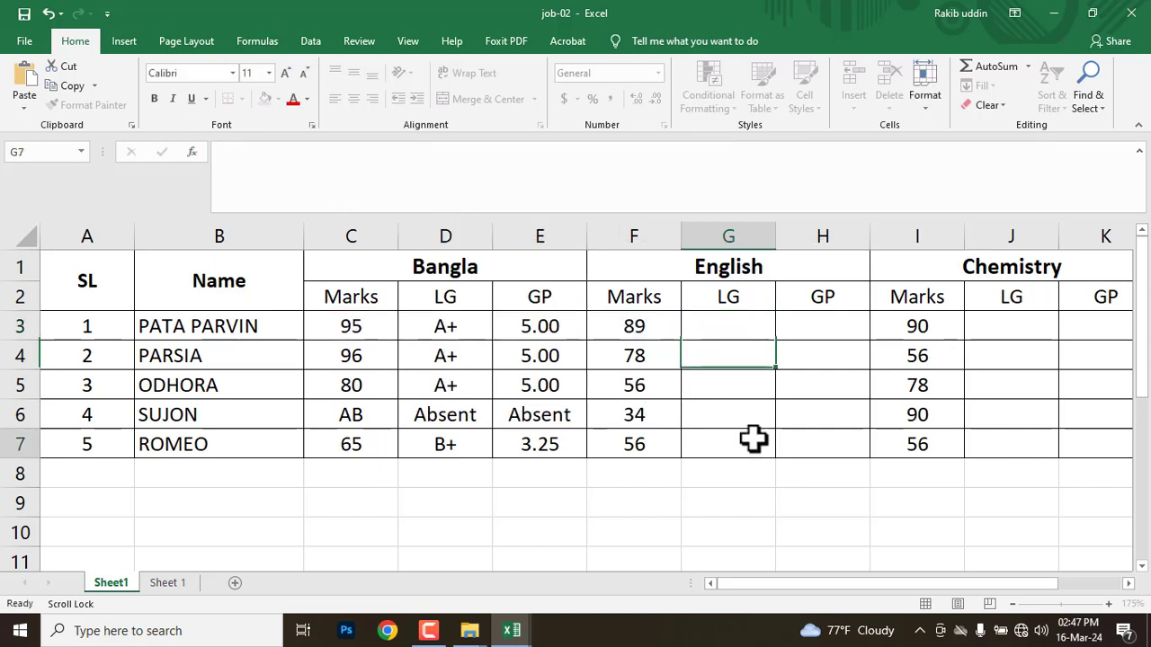
pyautogui.click(444, 325)
pyautogui.moveTo(444, 326); pyautogui.dragTo(527, 441)
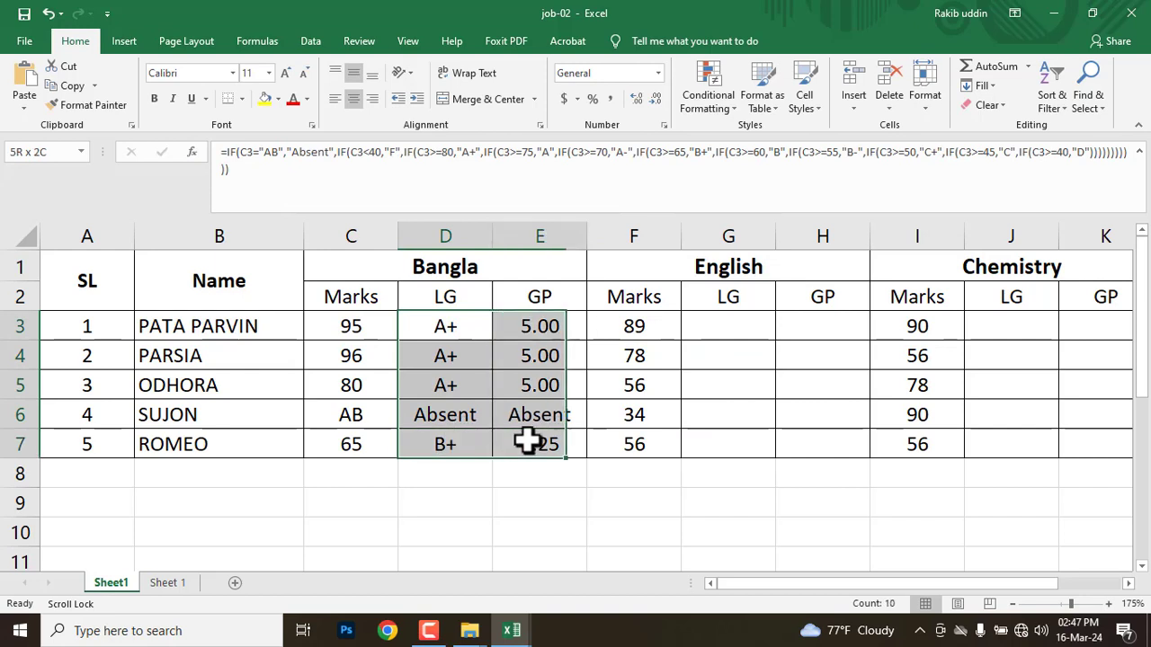
pyautogui.moveTo(347, 324)
pyautogui.mouseDown()
pyautogui.moveTo(348, 404)
pyautogui.moveTo(347, 321)
pyautogui.moveTo(369, 326)
pyautogui.mouseUp()
pyautogui.click(436, 329)
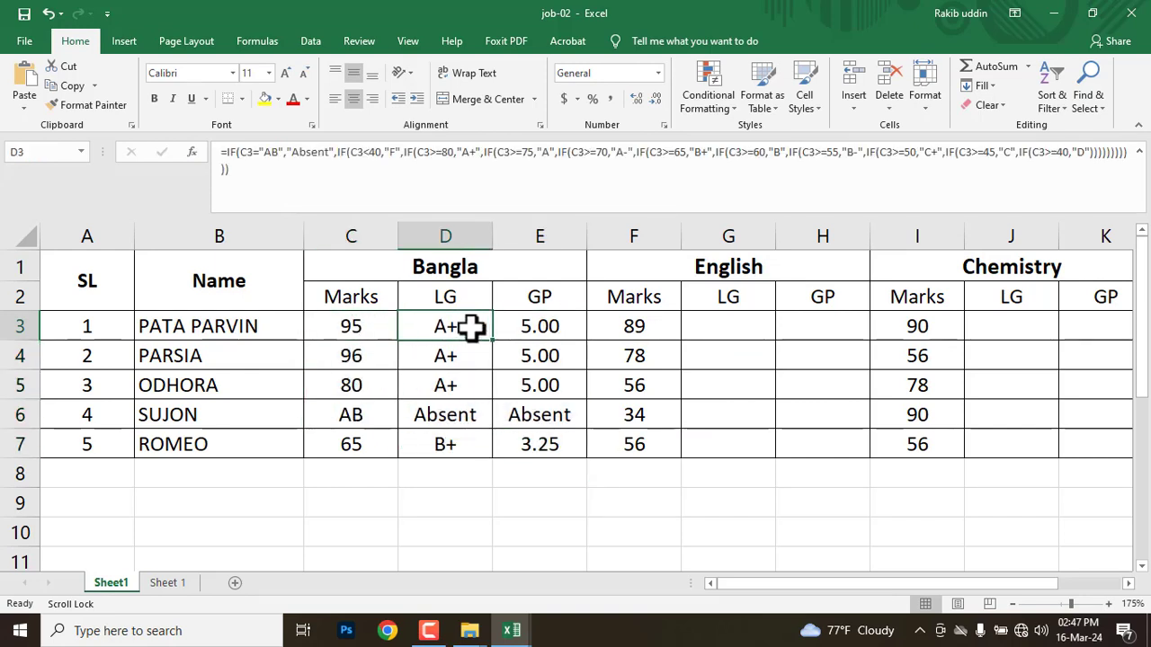
pyautogui.click(534, 326)
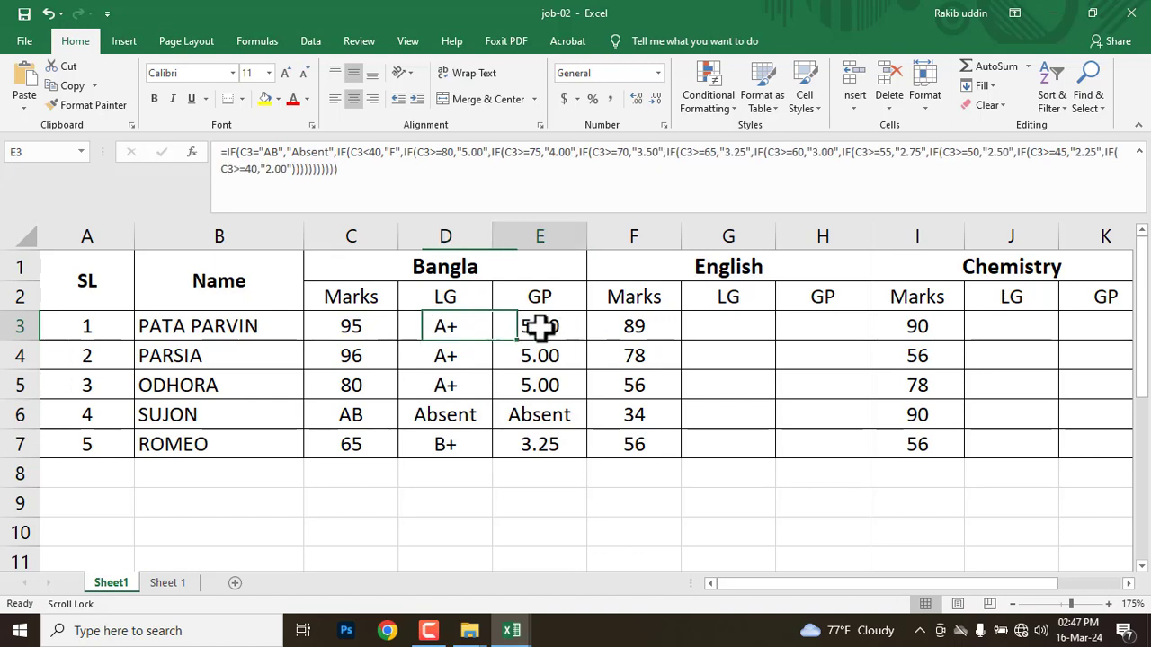
# Select several result ranges and apply the Ctrl+Shift+1 number format to them.
pyautogui.hotkey('ctrl', 'shift', '1')
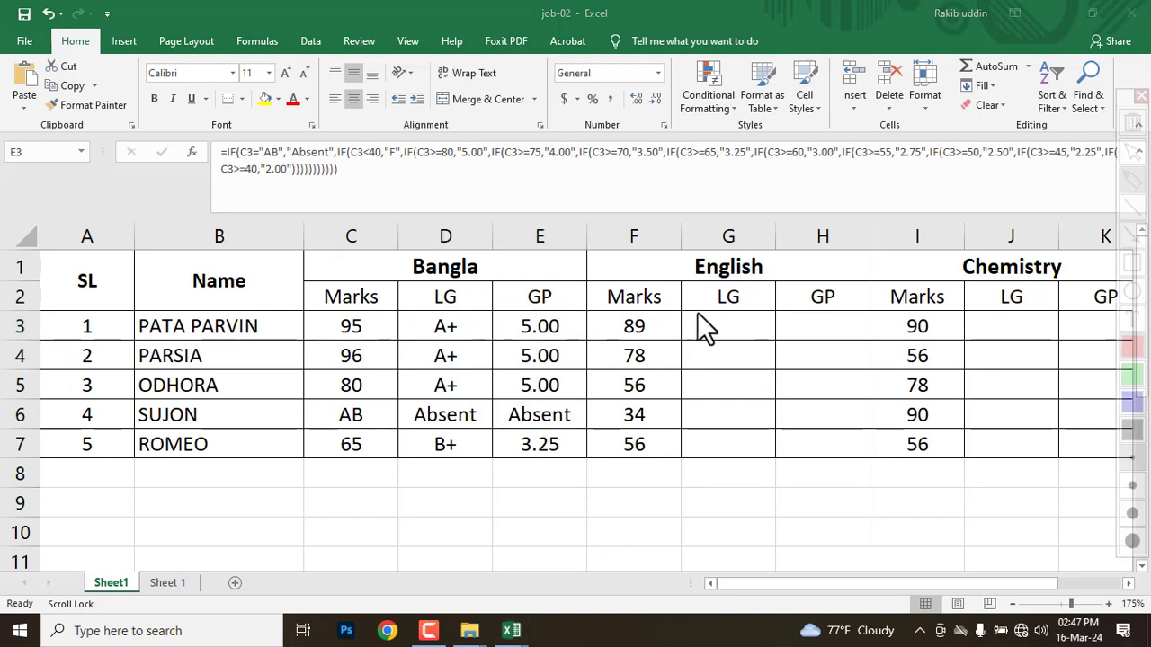
pyautogui.moveTo(596, 310)
pyautogui.mouseDown()
pyautogui.moveTo(633, 344)
pyautogui.moveTo(852, 339)
pyautogui.mouseUp()
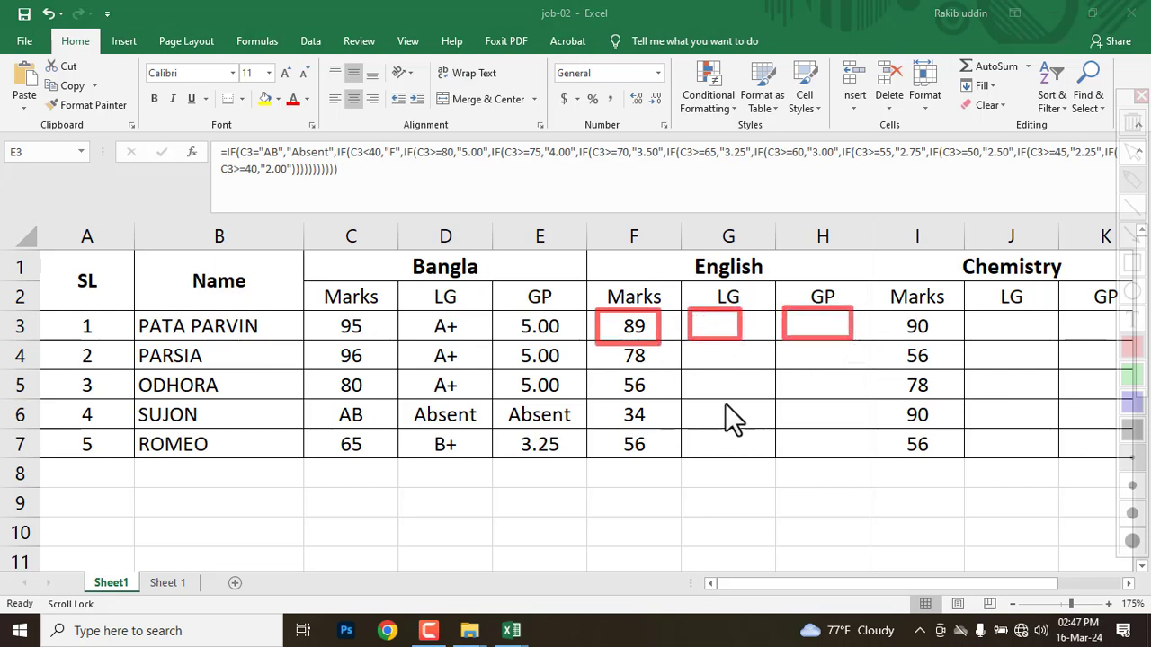
pyautogui.hotkey('ctrl', 'shift', '1')
pyautogui.moveTo(864, 583); pyautogui.dragTo(972, 578)
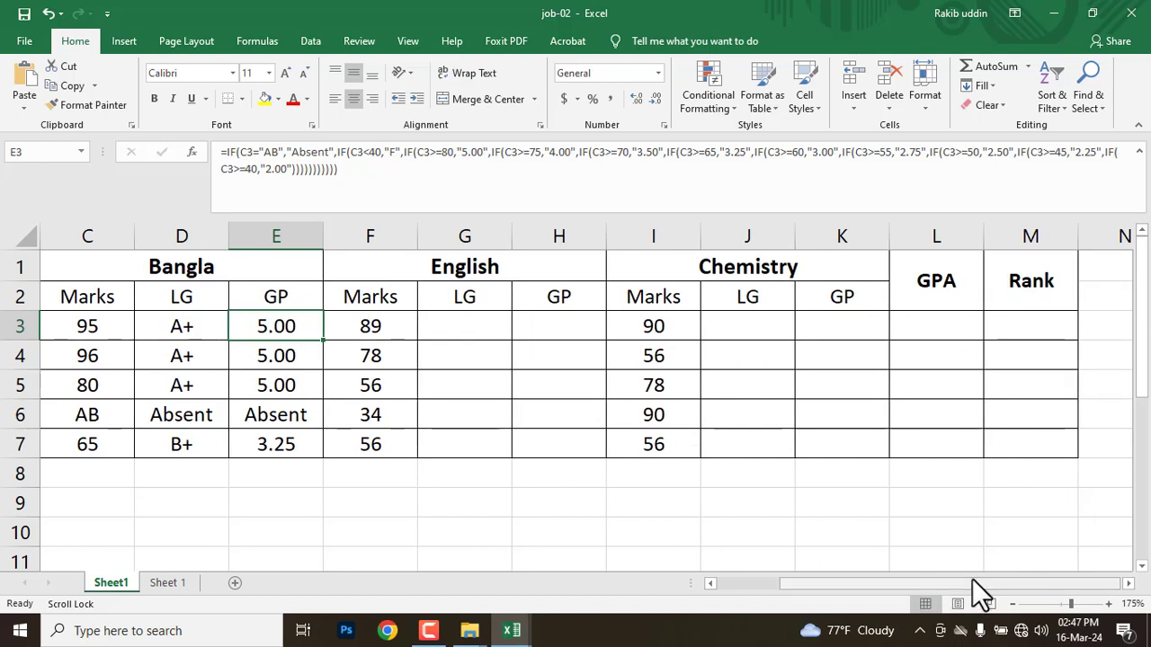
pyautogui.hotkey('ctrl', 'shift', '1')
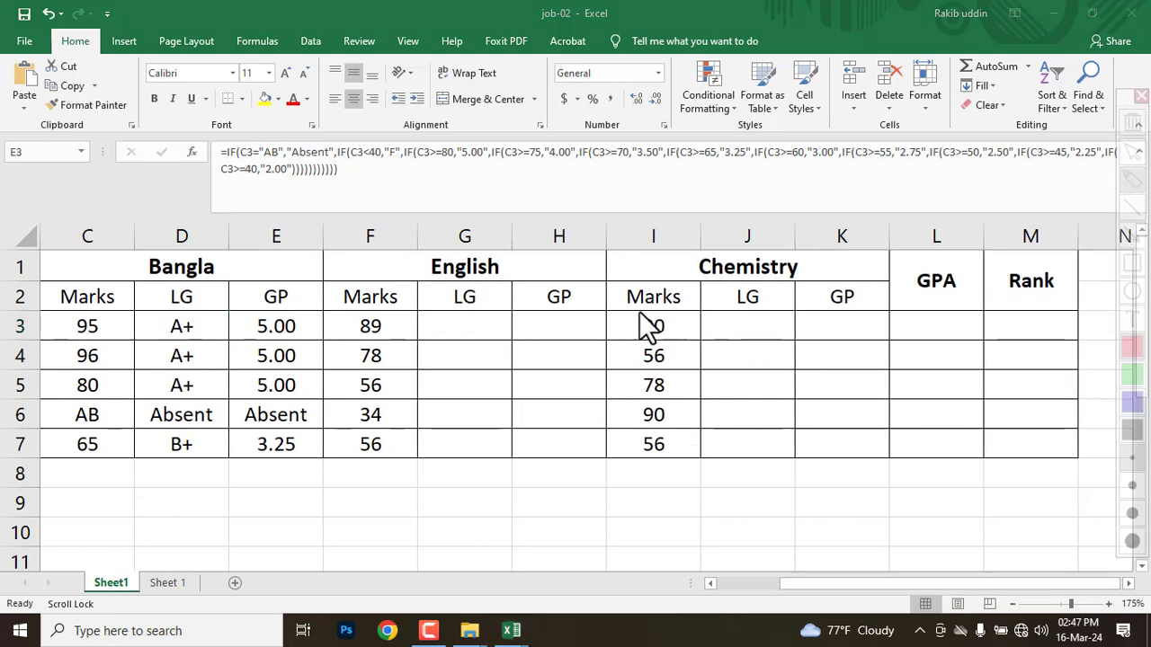
pyautogui.moveTo(611, 311)
pyautogui.mouseDown()
pyautogui.moveTo(680, 343)
pyautogui.moveTo(799, 352)
pyautogui.moveTo(788, 341)
pyautogui.moveTo(852, 336)
pyautogui.mouseUp()
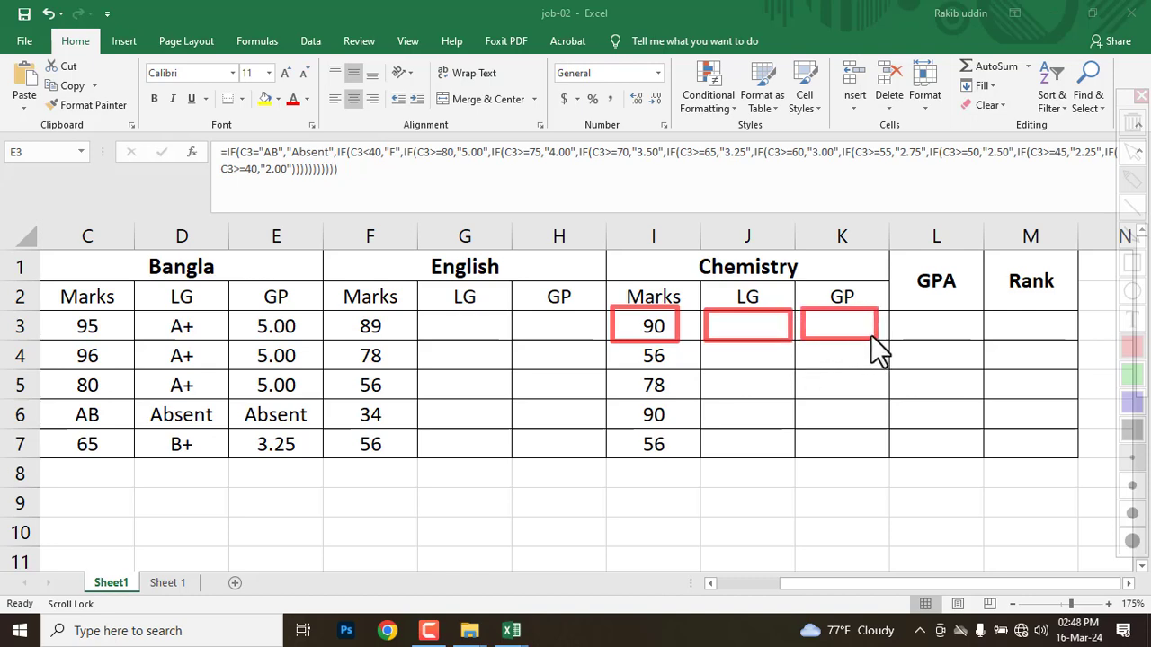
pyautogui.press('Escape')
pyautogui.click(167, 583)
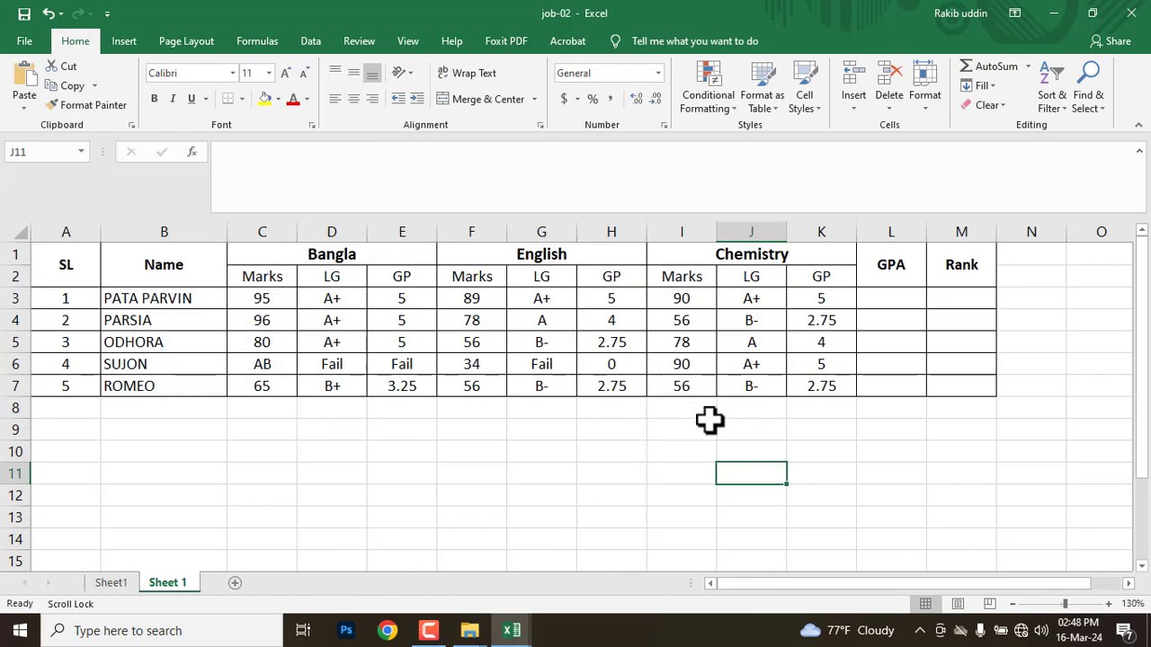
pyautogui.scroll(1, 427, 419)
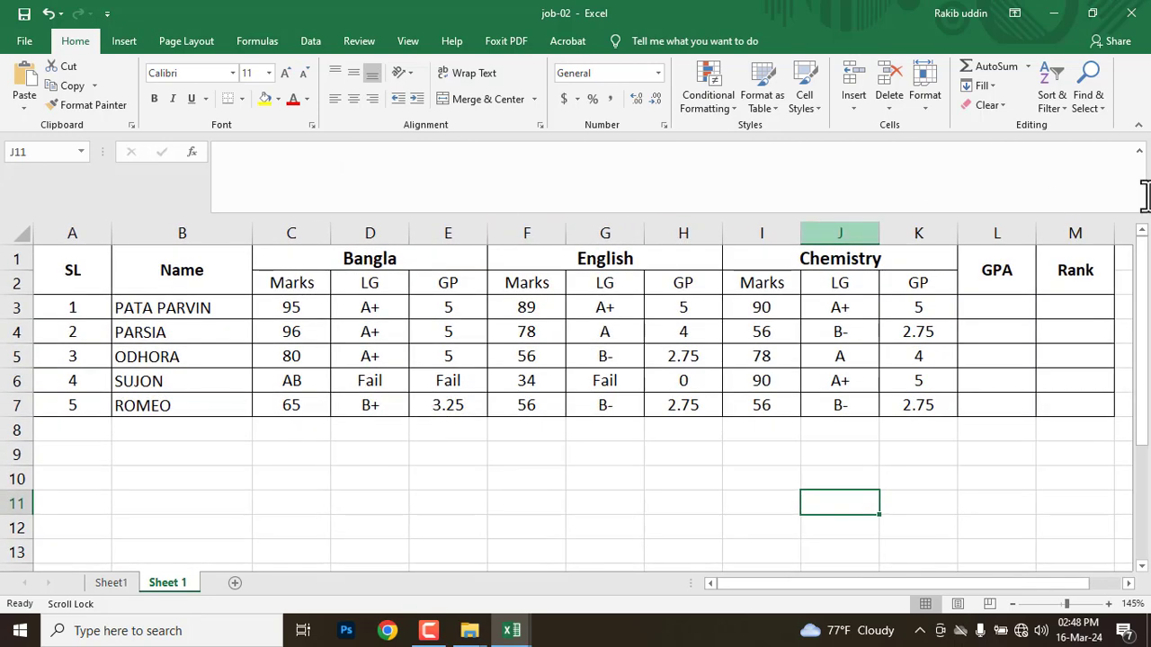
pyautogui.click(1136, 149)
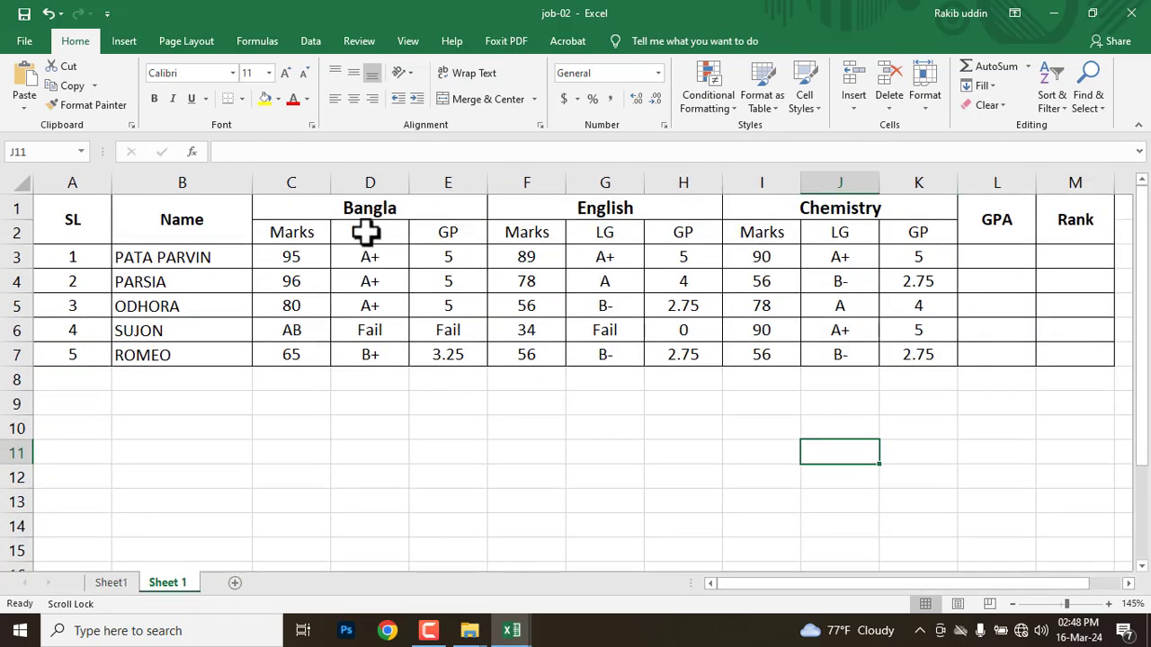
pyautogui.moveTo(369, 260); pyautogui.dragTo(363, 343)
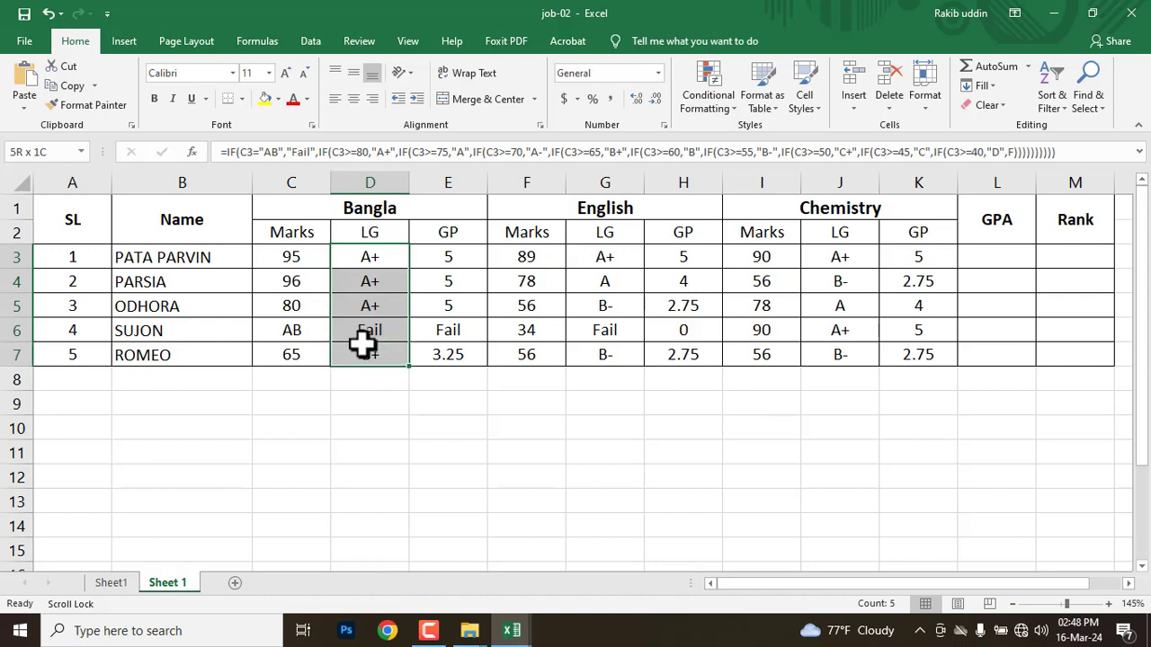
pyautogui.moveTo(454, 254); pyautogui.dragTo(453, 354)
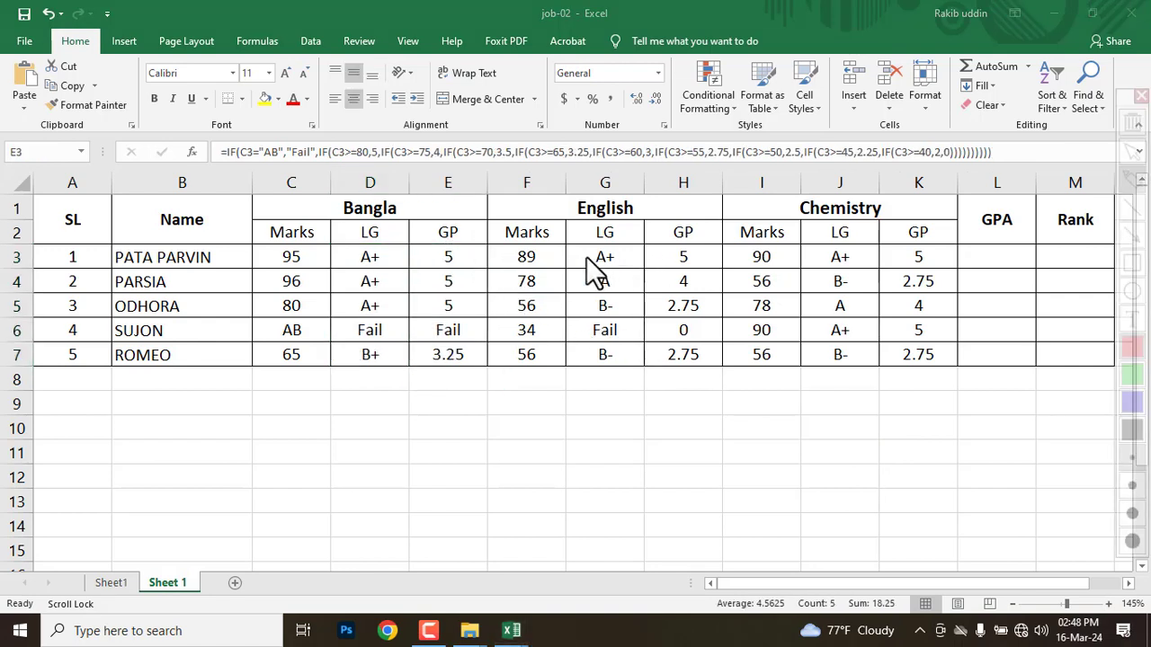
pyautogui.moveTo(497, 241)
pyautogui.mouseDown()
pyautogui.moveTo(553, 265)
pyautogui.moveTo(633, 352)
pyautogui.mouseUp()
pyautogui.hotkey('ctrl', 'z')
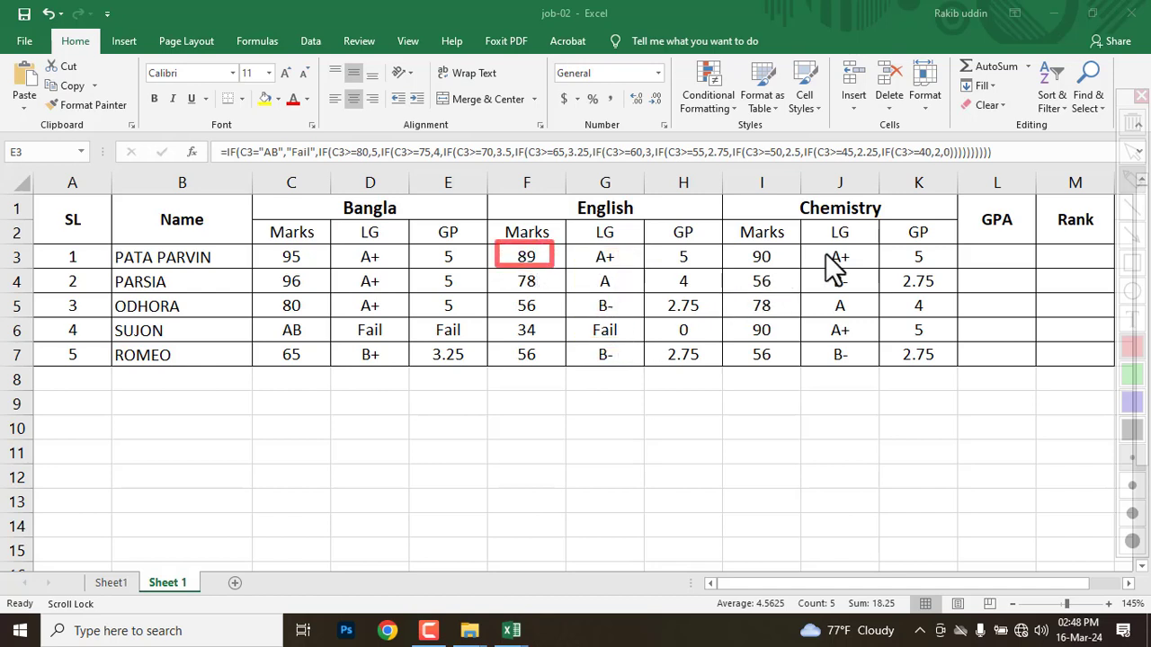
pyautogui.moveTo(812, 249); pyautogui.dragTo(861, 263)
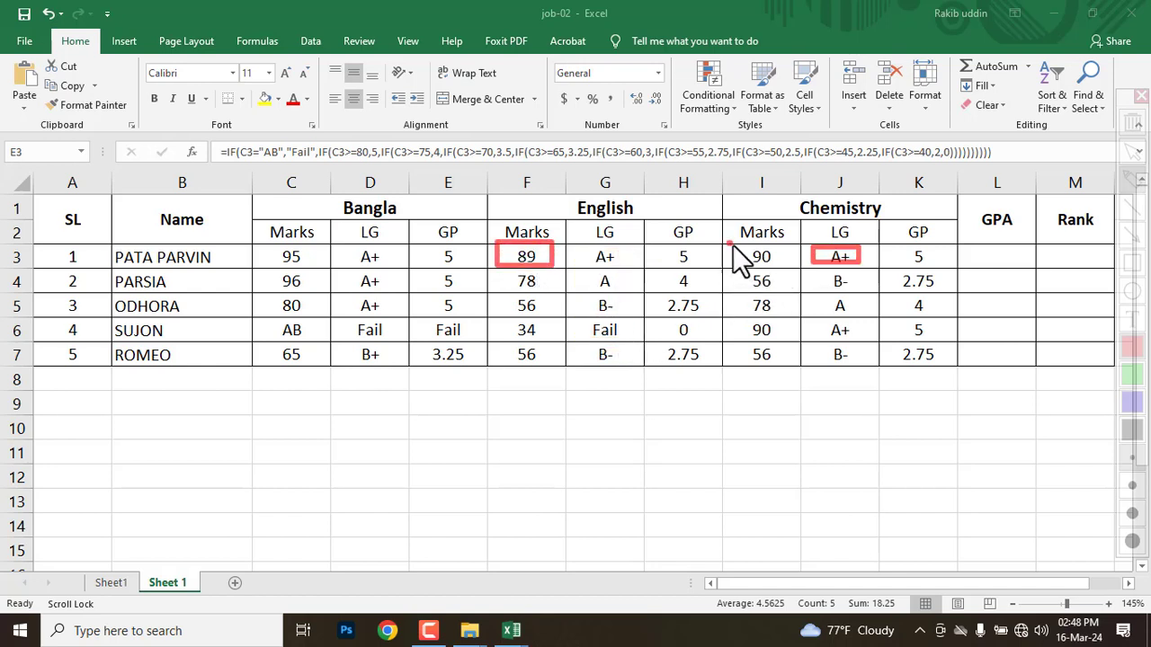
pyautogui.moveTo(727, 249); pyautogui.dragTo(782, 262)
pyautogui.press('Escape')
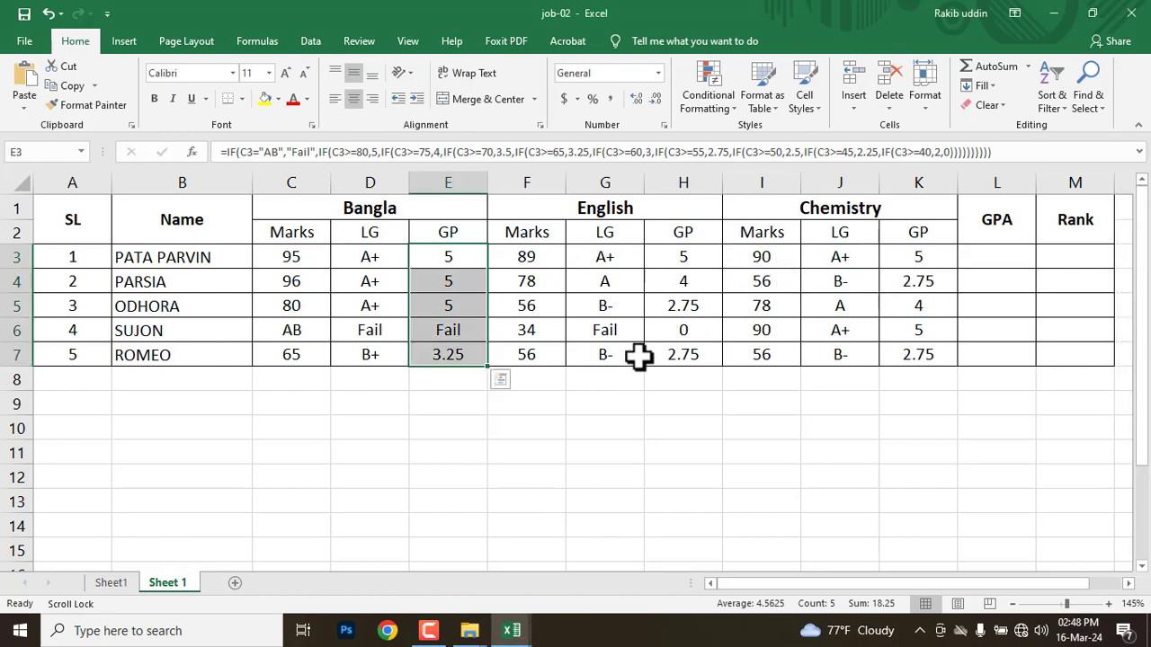
pyautogui.click(520, 453)
pyautogui.click(291, 260)
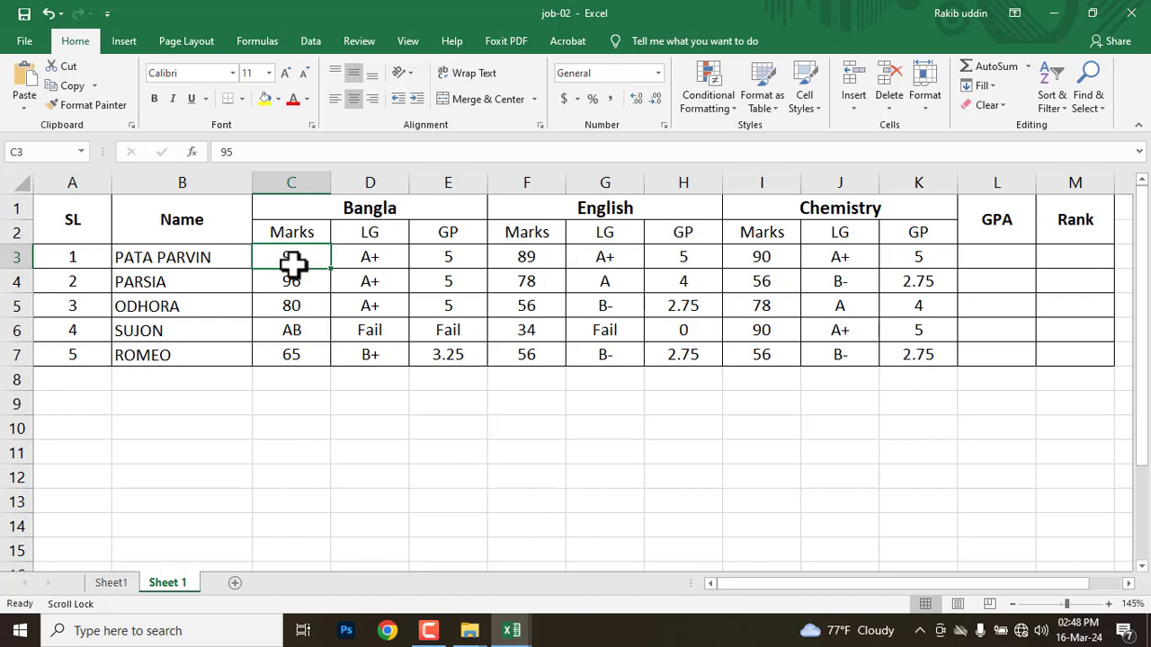
pyautogui.write('50')
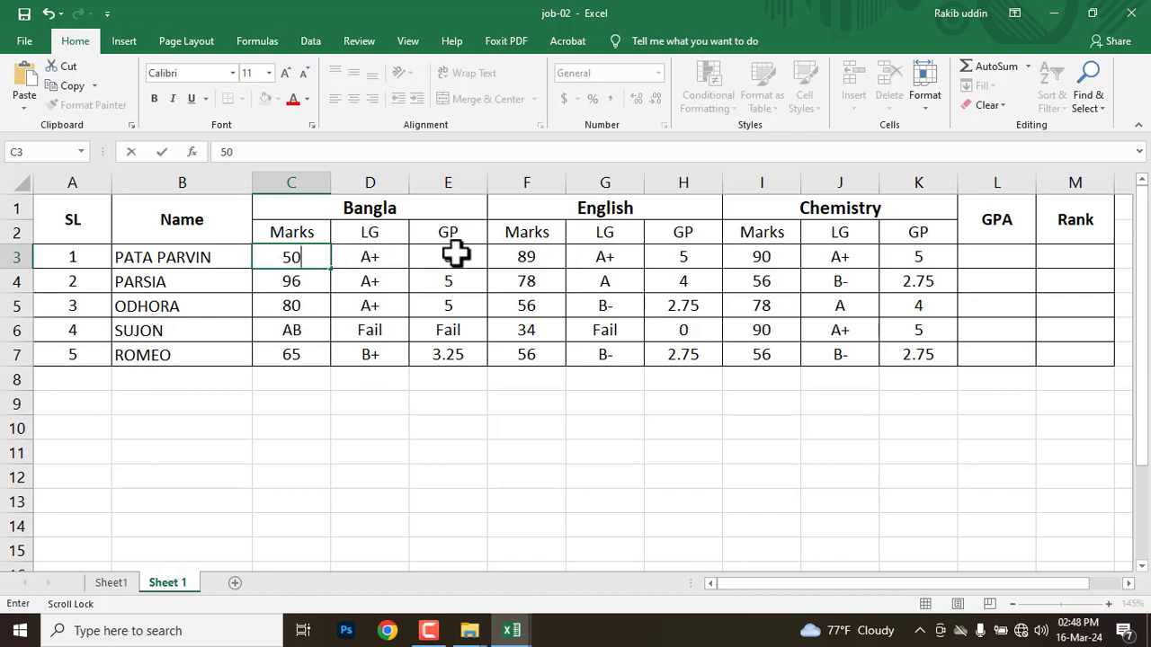
pyautogui.press('Return')
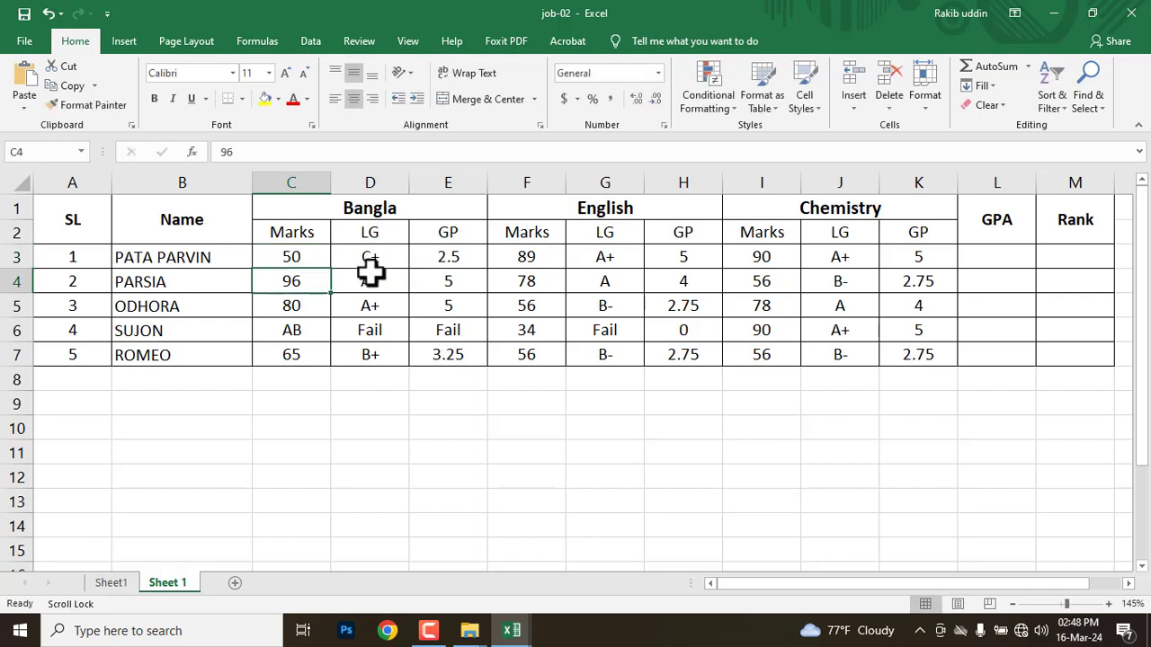
pyautogui.hotkey('ctrl', 'z')
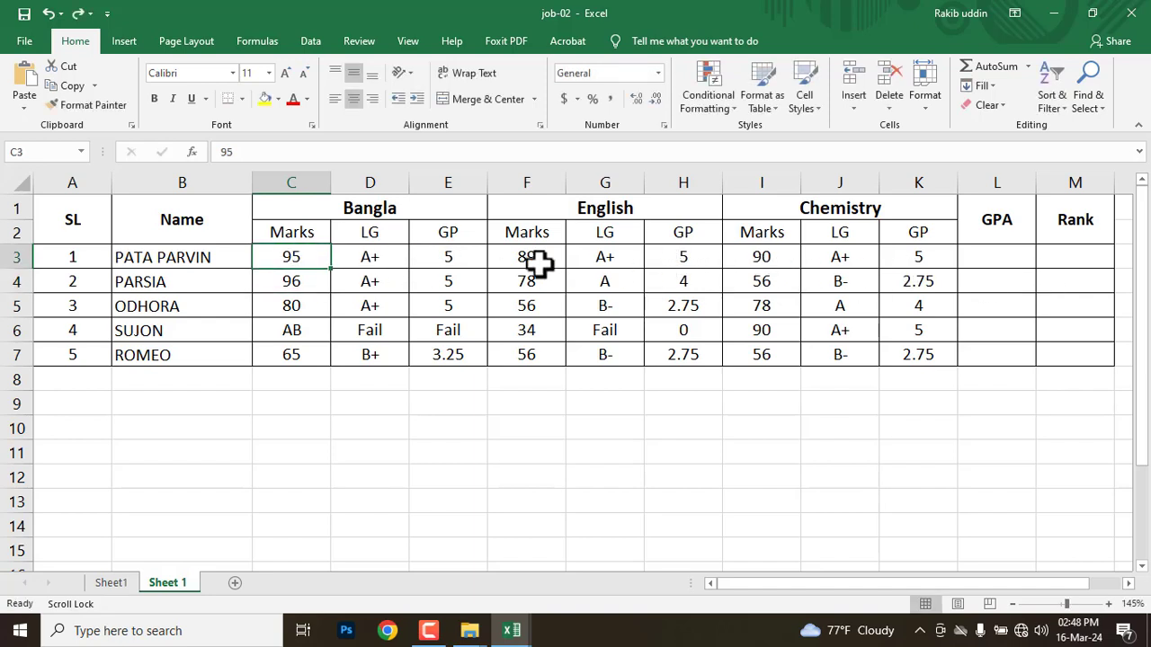
pyautogui.click(527, 256)
pyautogui.write('50')
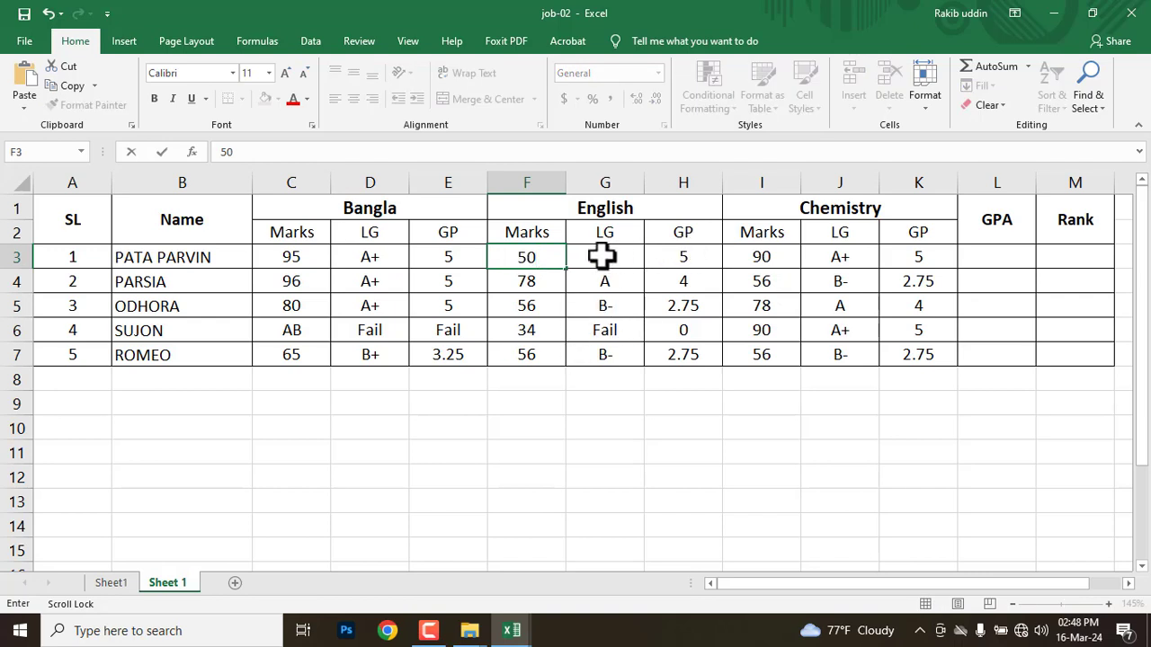
pyautogui.press('Return')
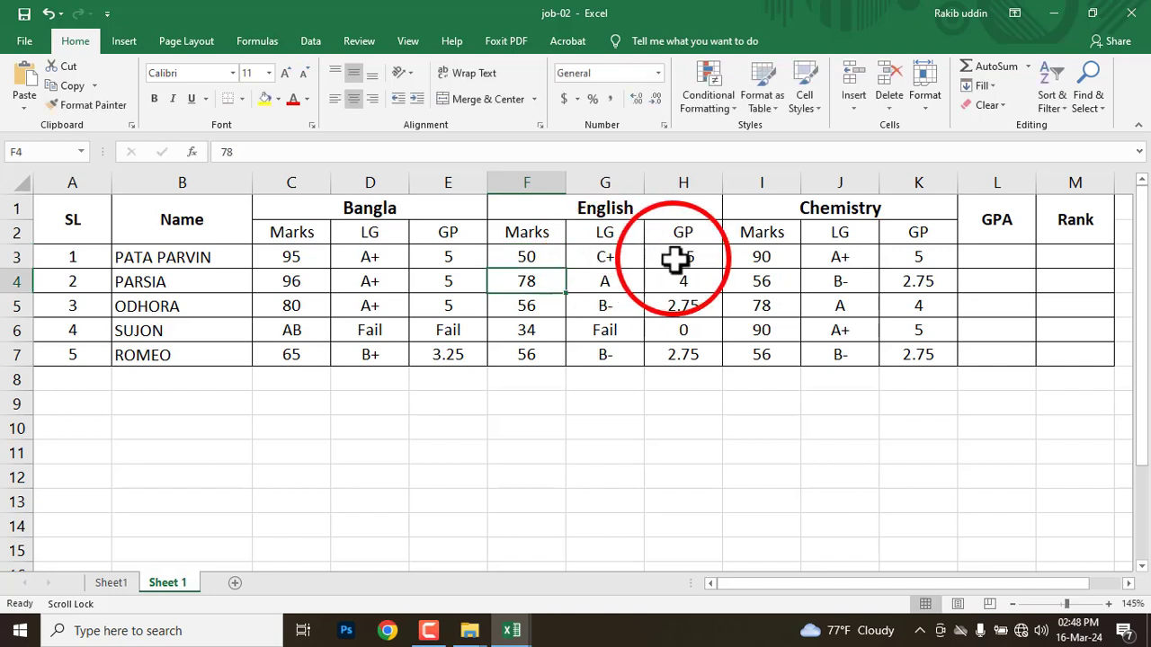
pyautogui.click(773, 257)
pyautogui.write('50')
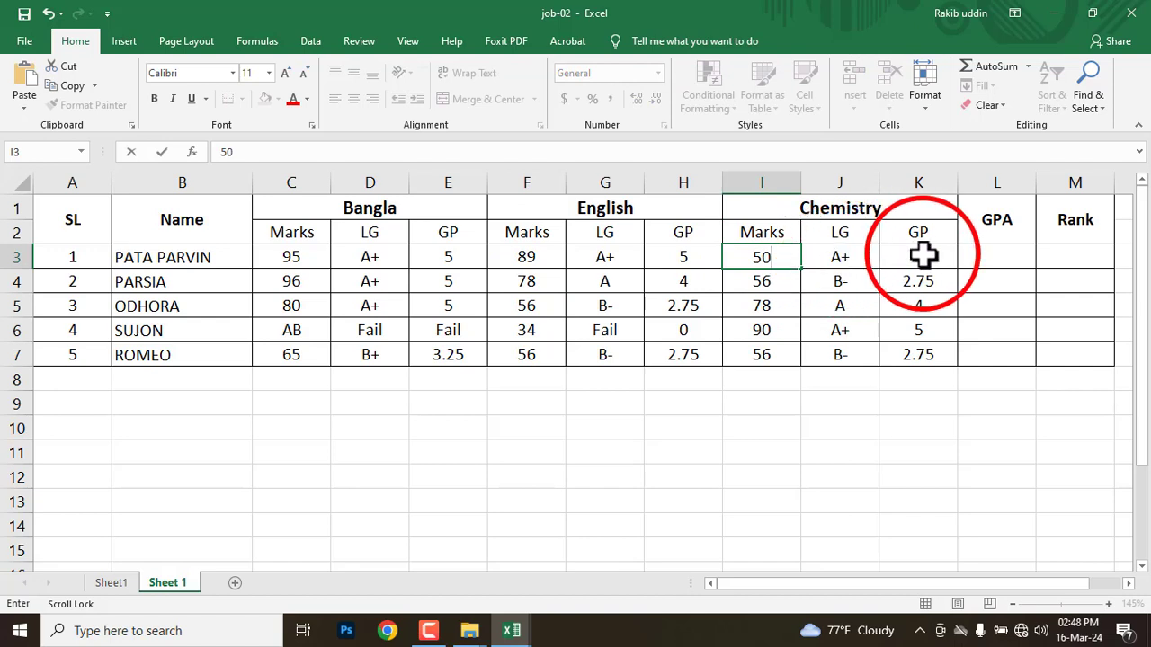
pyautogui.press('Return')
pyautogui.press('Up')
pyautogui.press('Right')
pyautogui.press('Right')
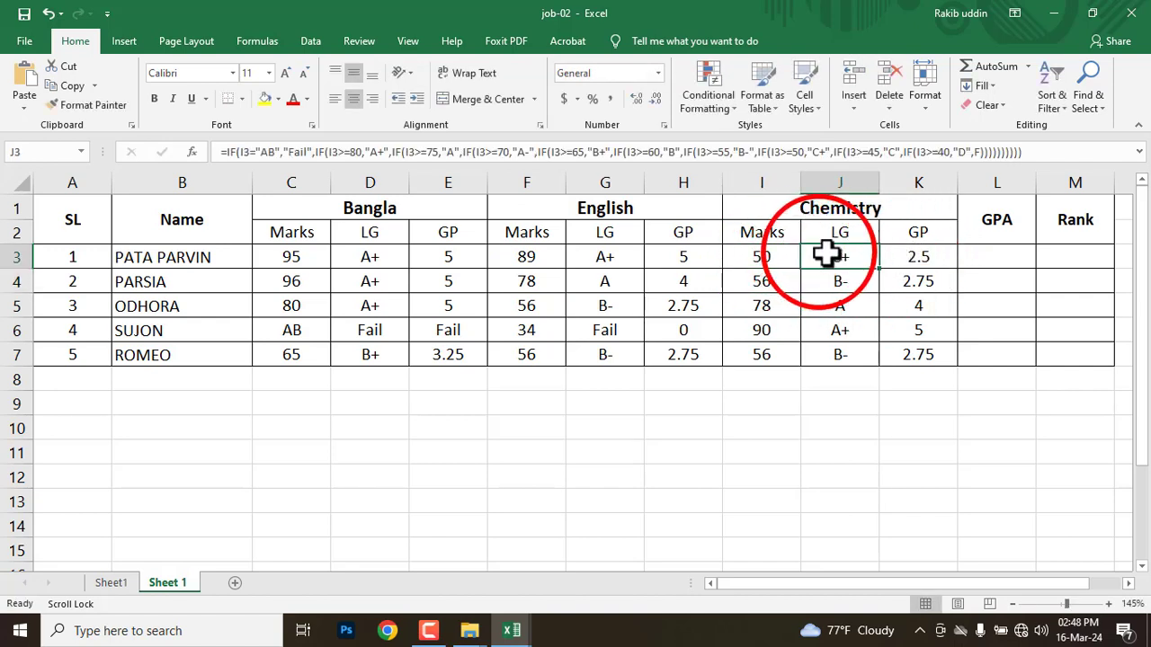
pyautogui.click(763, 258)
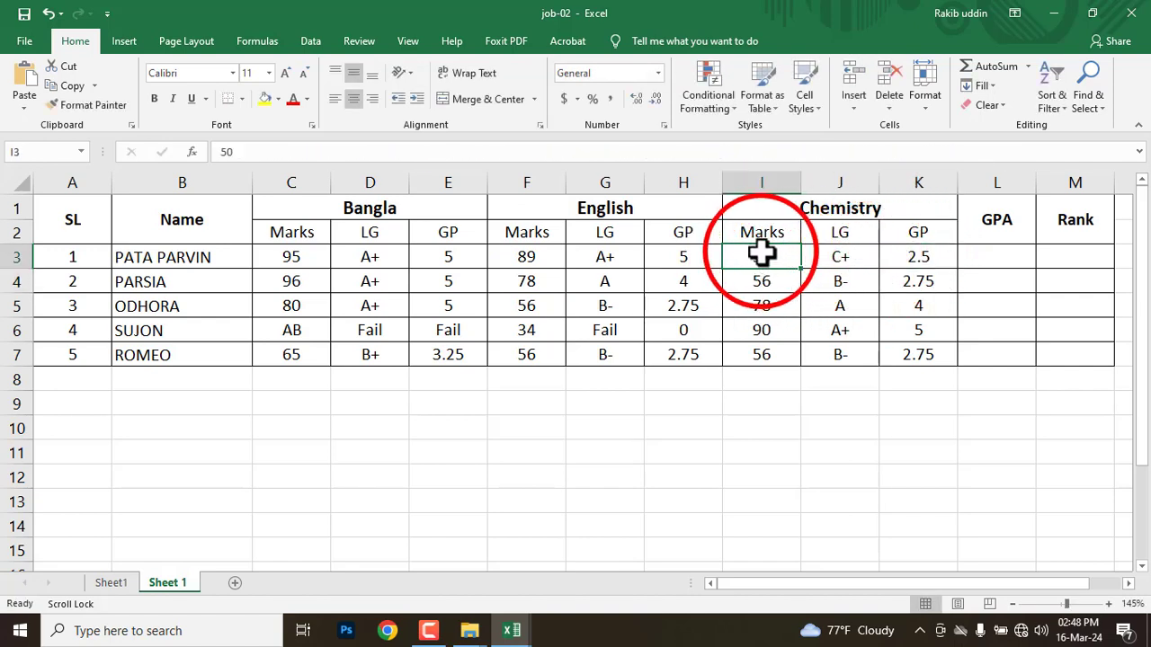
pyautogui.write('90')
pyautogui.press('Return')
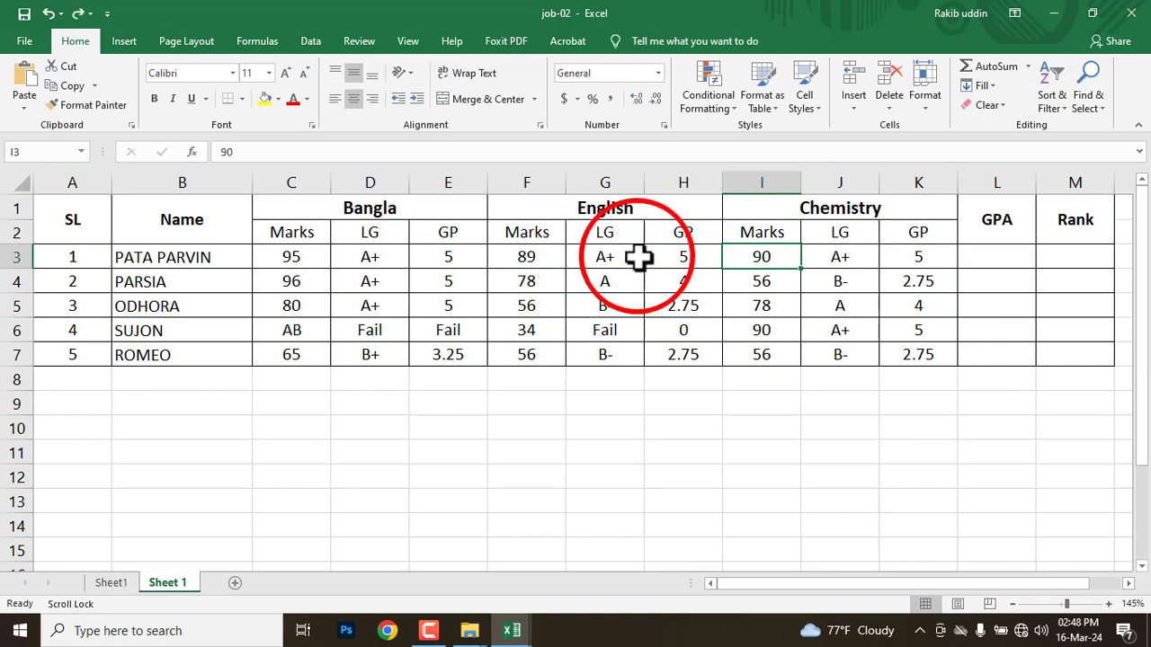
pyautogui.click(640, 257)
pyautogui.click(527, 256)
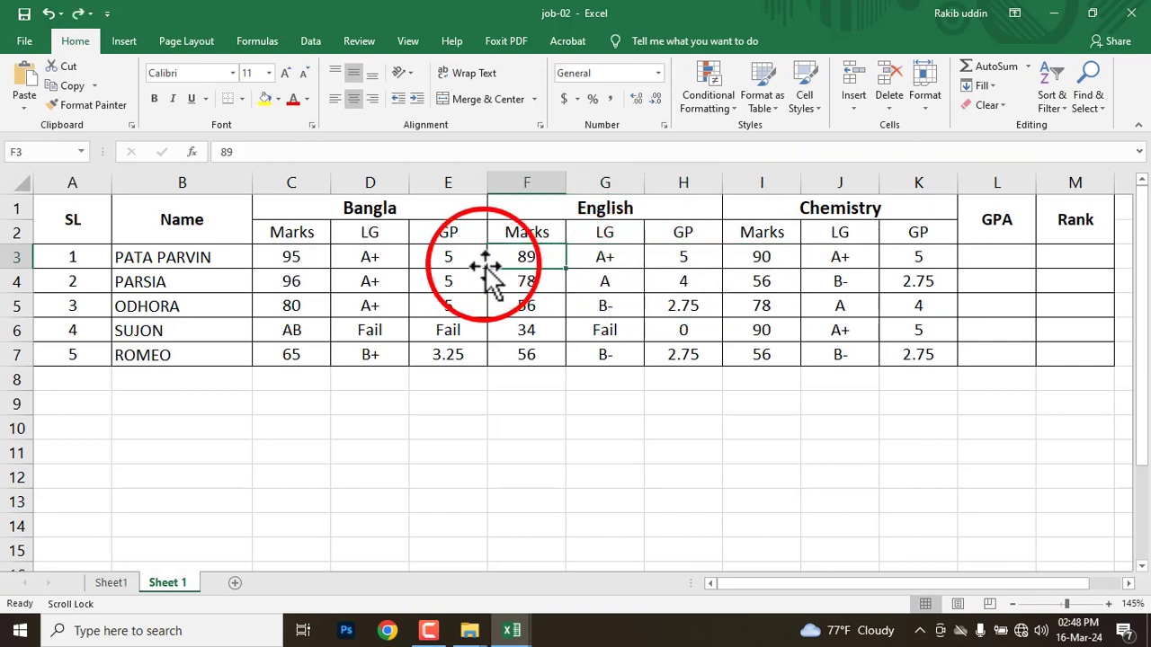
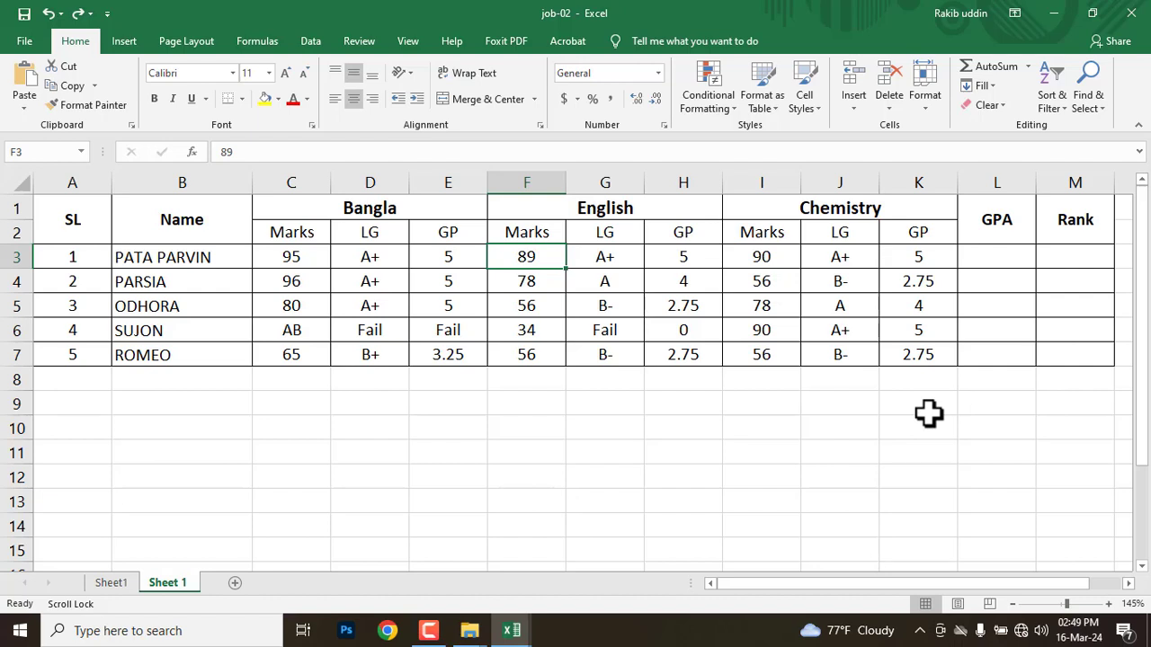
# Select L3, the first student's GPA cell.
pyautogui.click(1000, 258)
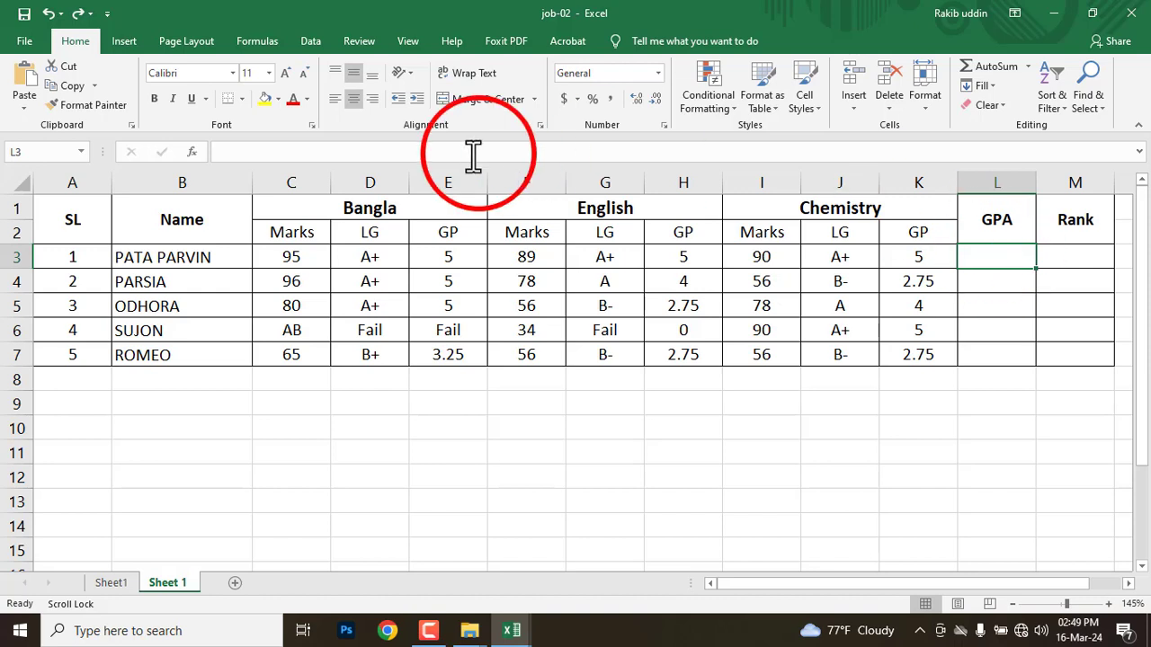
# Start the L3 formula with =IF(OR( and the C3 absence check.
pyautogui.click(224, 152)
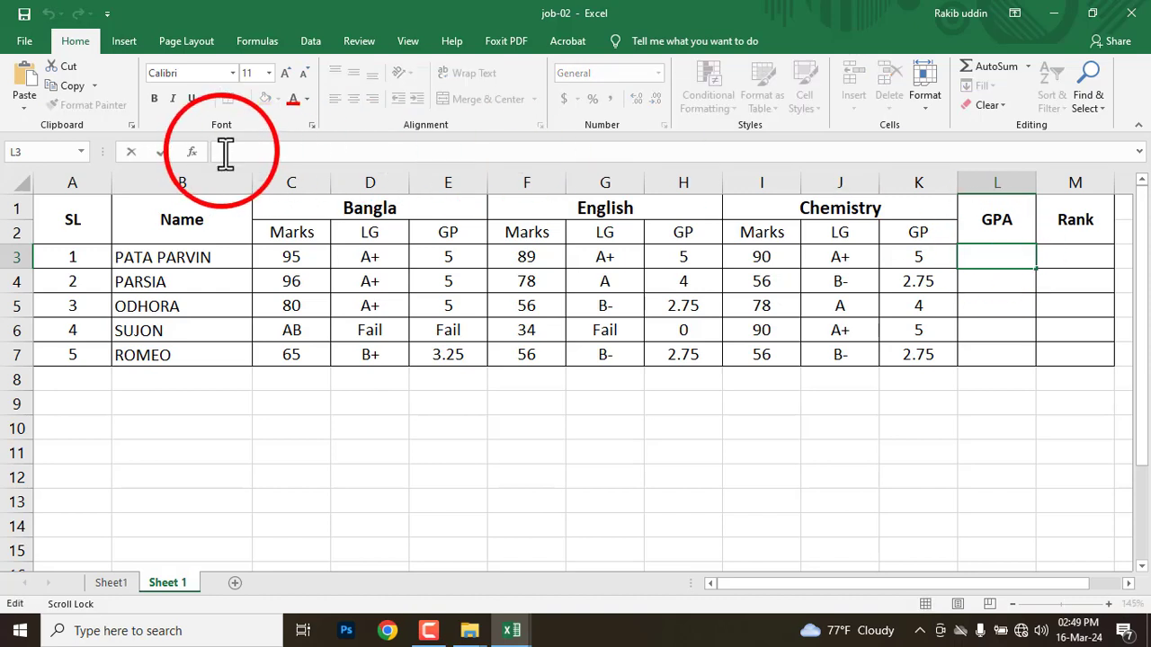
pyautogui.write('=')
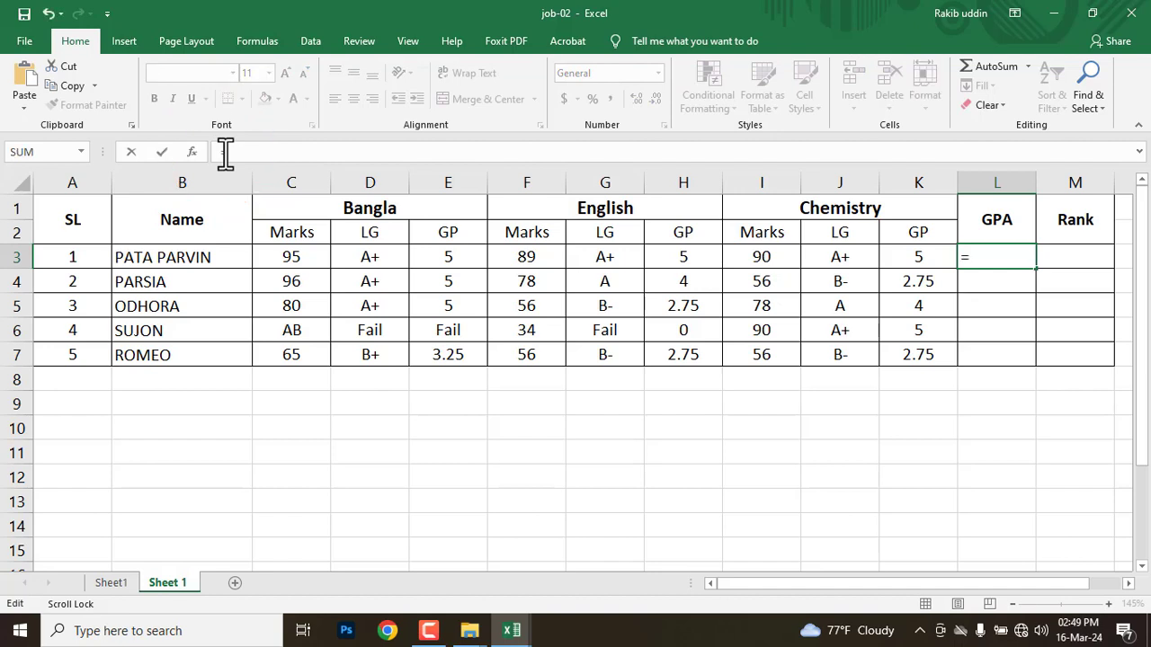
pyautogui.write('IF(')
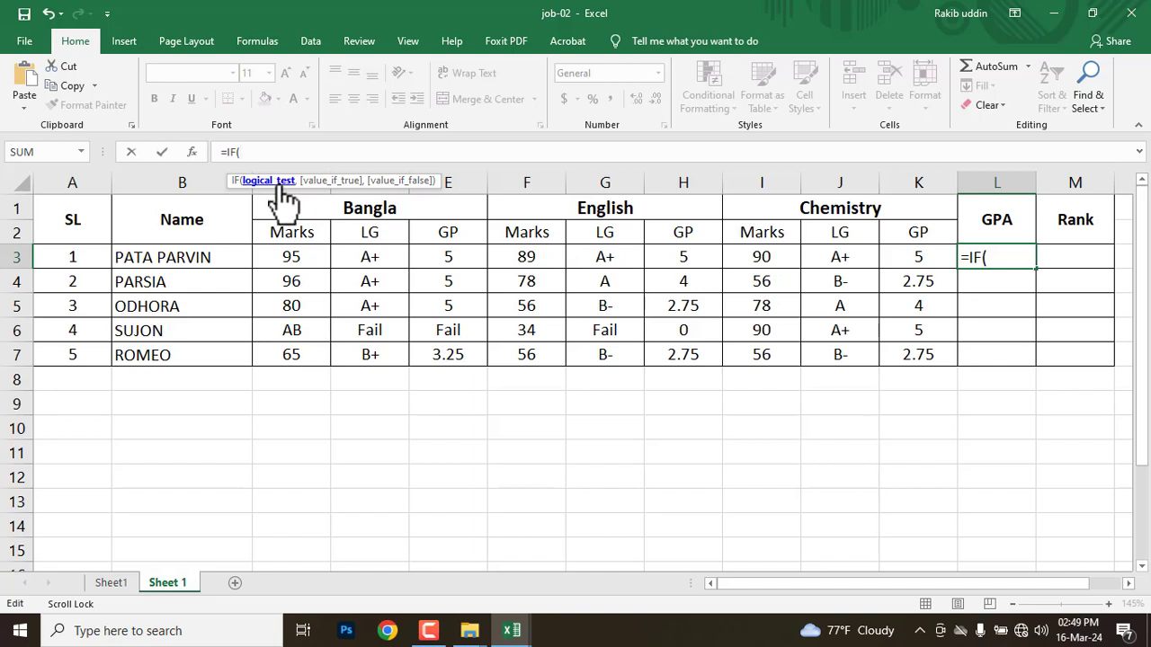
pyautogui.write('OR(')
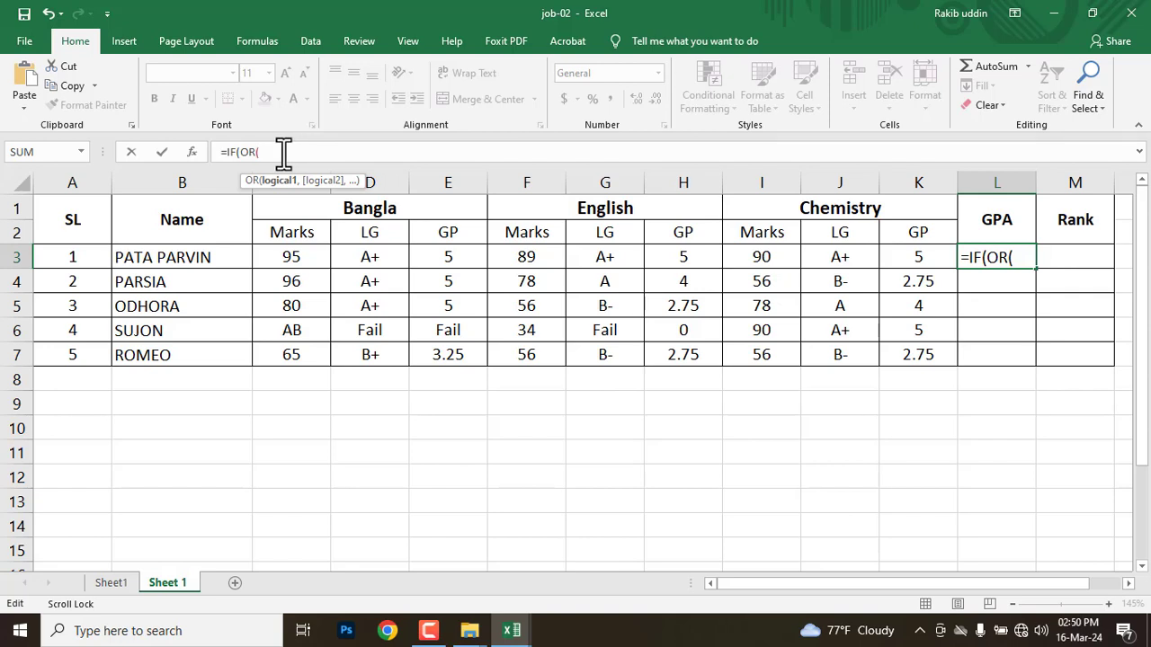
pyautogui.click(288, 259)
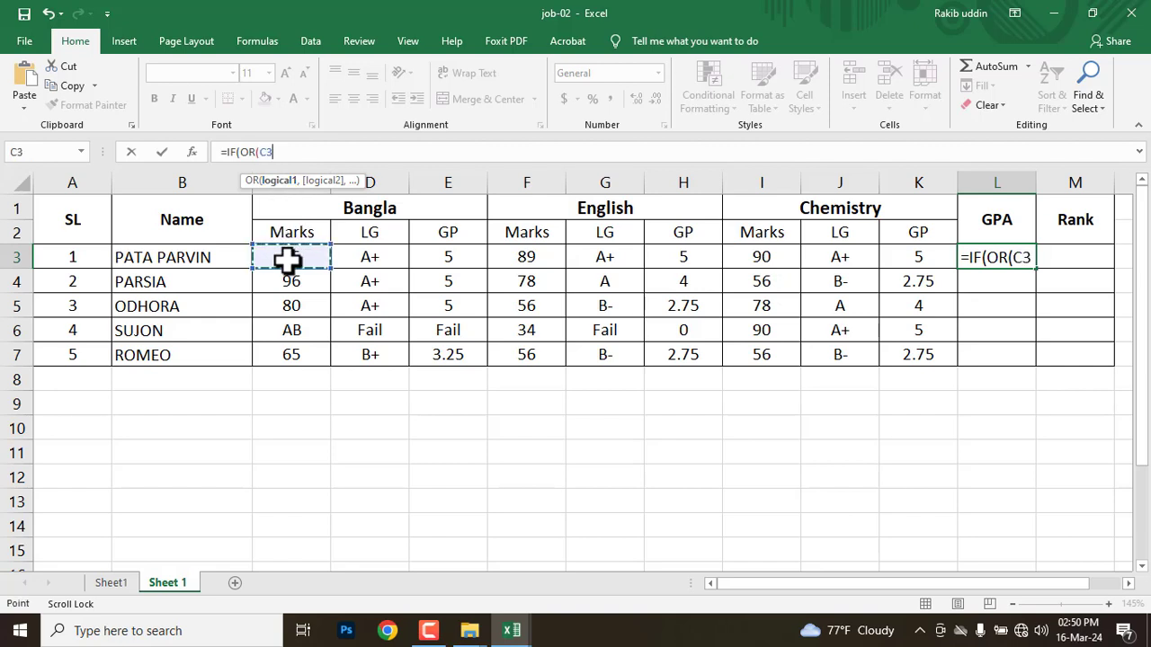
pyautogui.write('=')
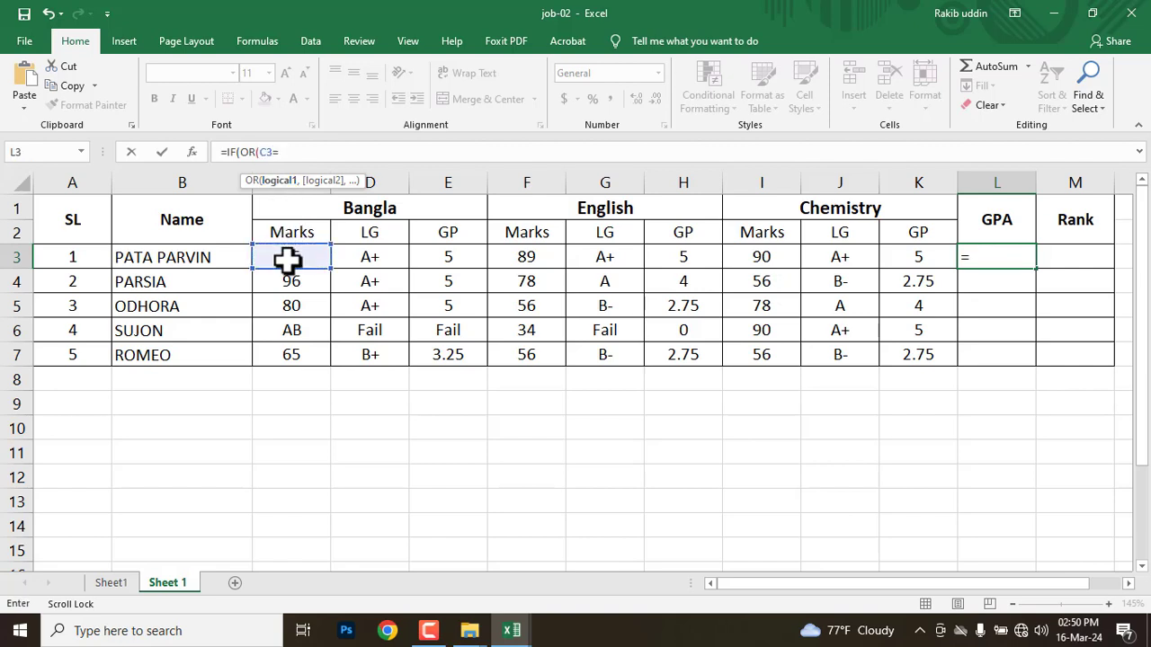
pyautogui.press('BackSpace')
pyautogui.press('BackSpace')
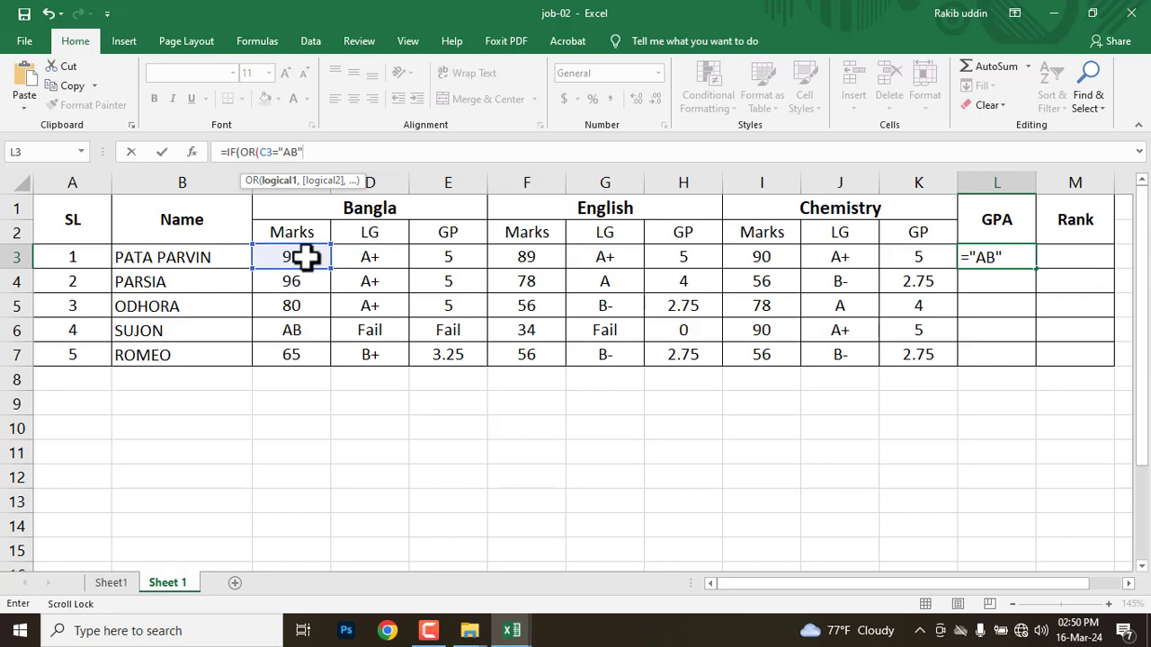
pyautogui.write(',')
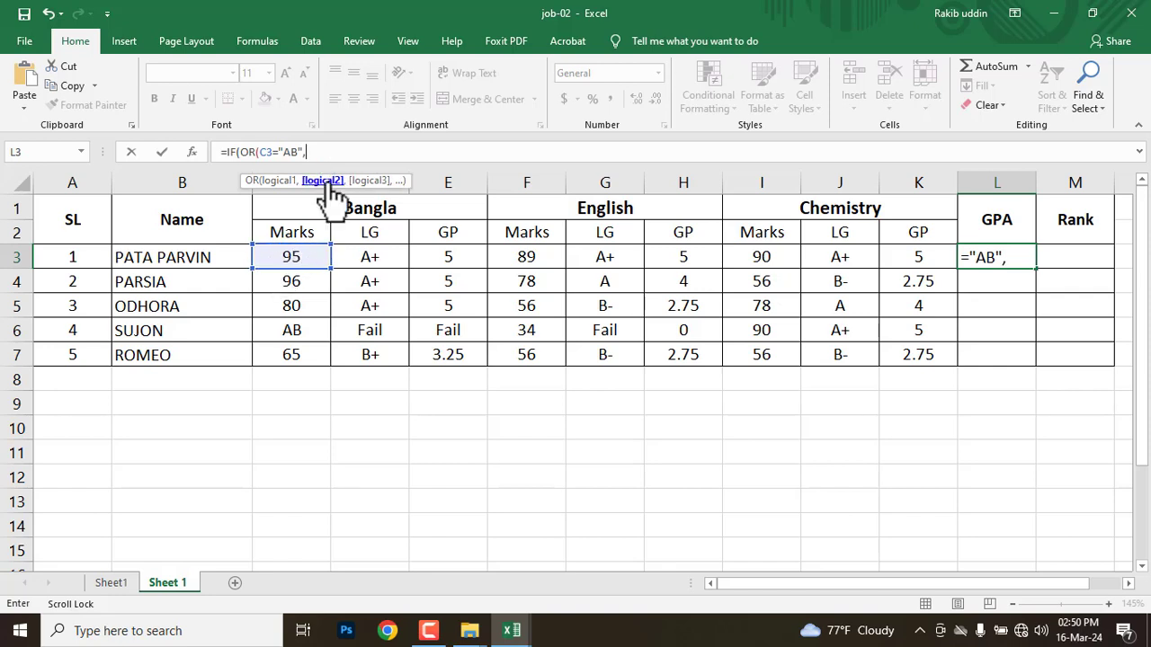
# Add the F3="AB" and I3="AB" checks and close the OR condition.
pyautogui.click(529, 259)
pyautogui.write('=')
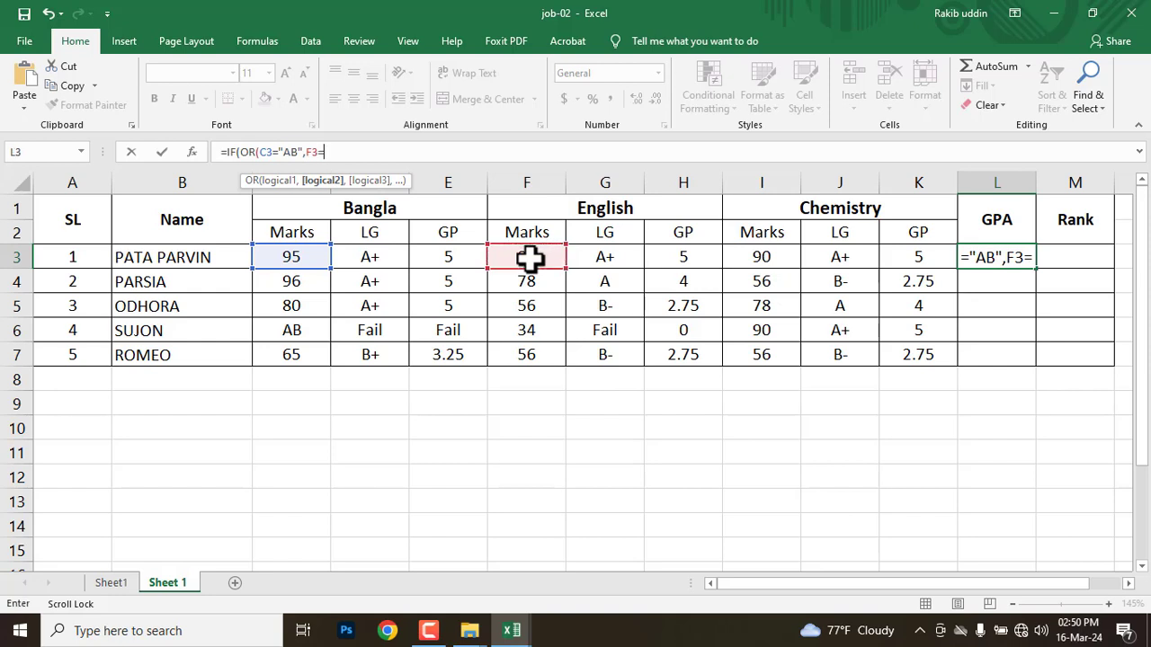
pyautogui.write('"AB"')
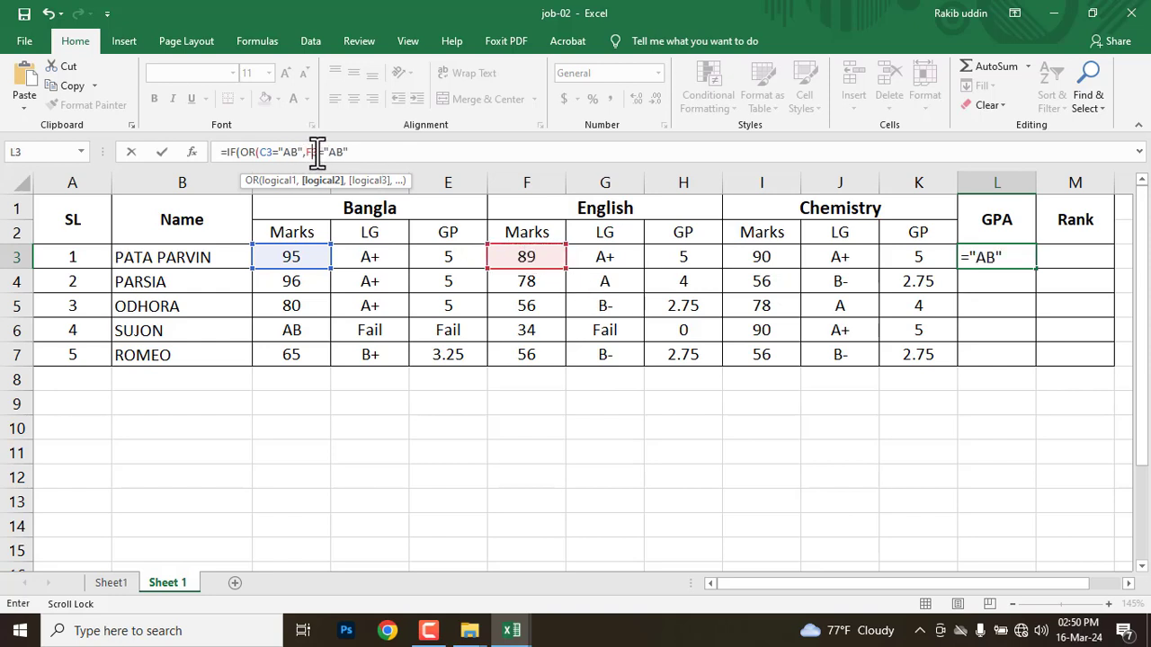
pyautogui.click(372, 153)
pyautogui.write(',')
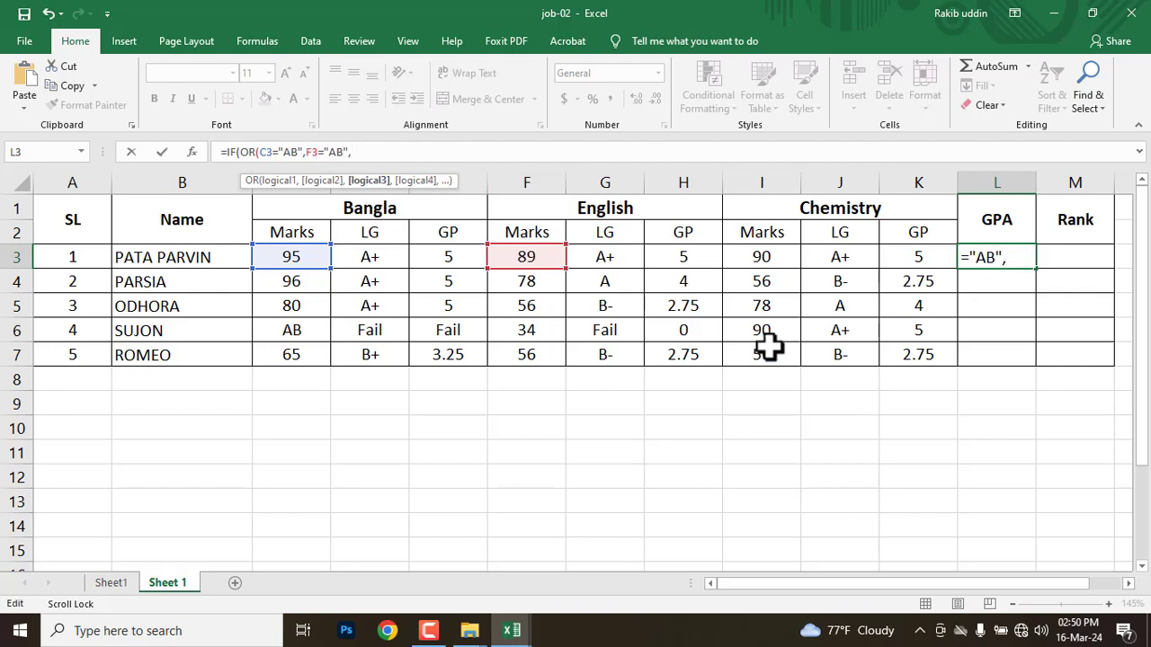
pyautogui.click(759, 257)
pyautogui.write('=')
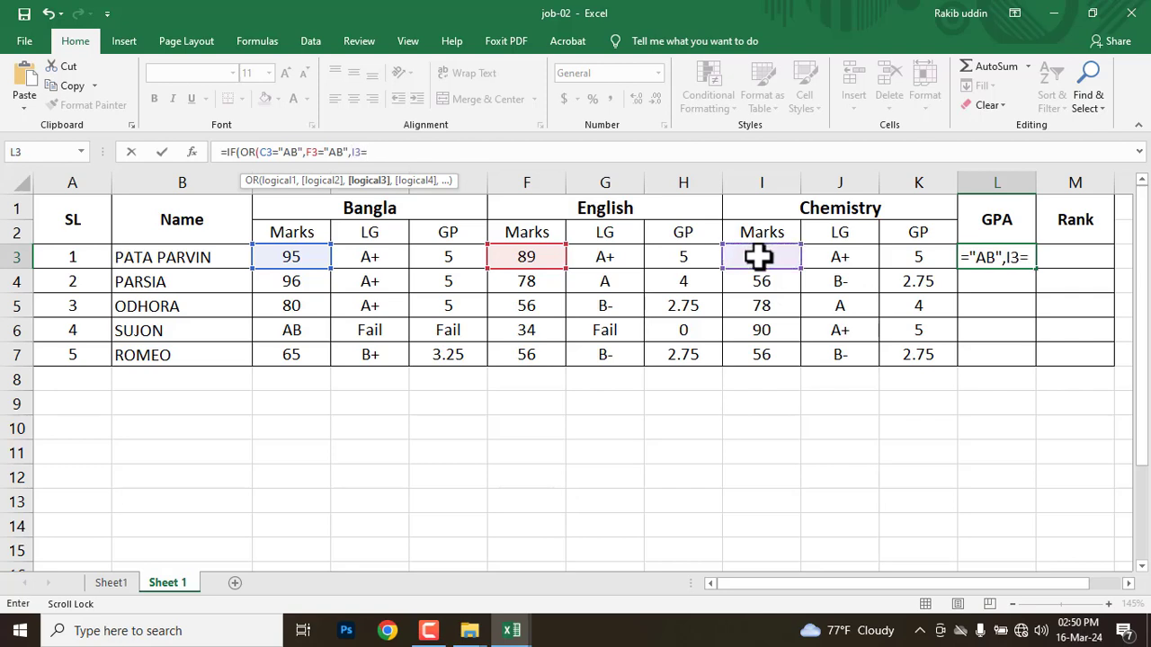
pyautogui.write('"AB")')
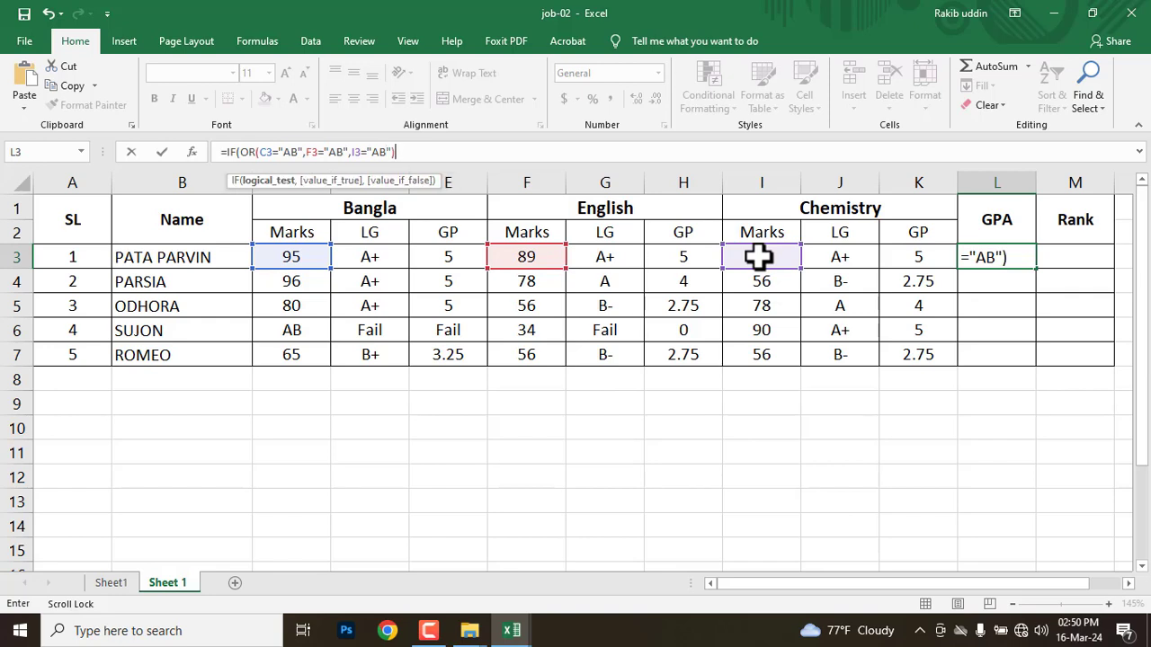
pyautogui.write(',')
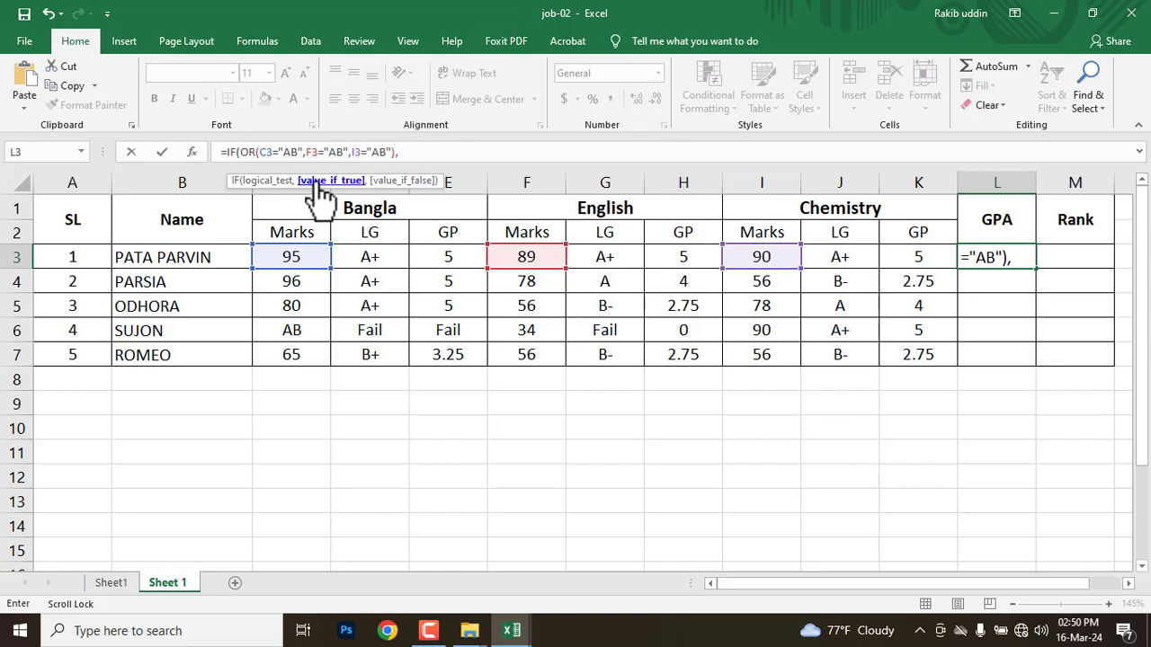
pyautogui.hotkey('ctrl', 'shift', 'p')
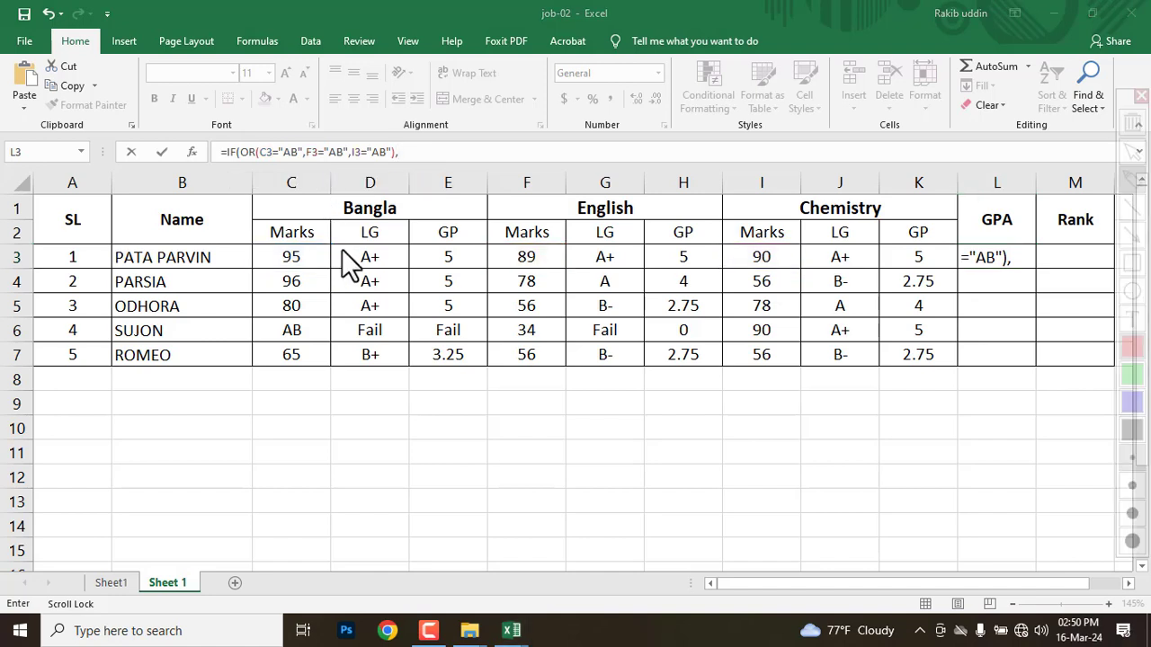
pyautogui.moveTo(245, 240); pyautogui.dragTo(325, 271)
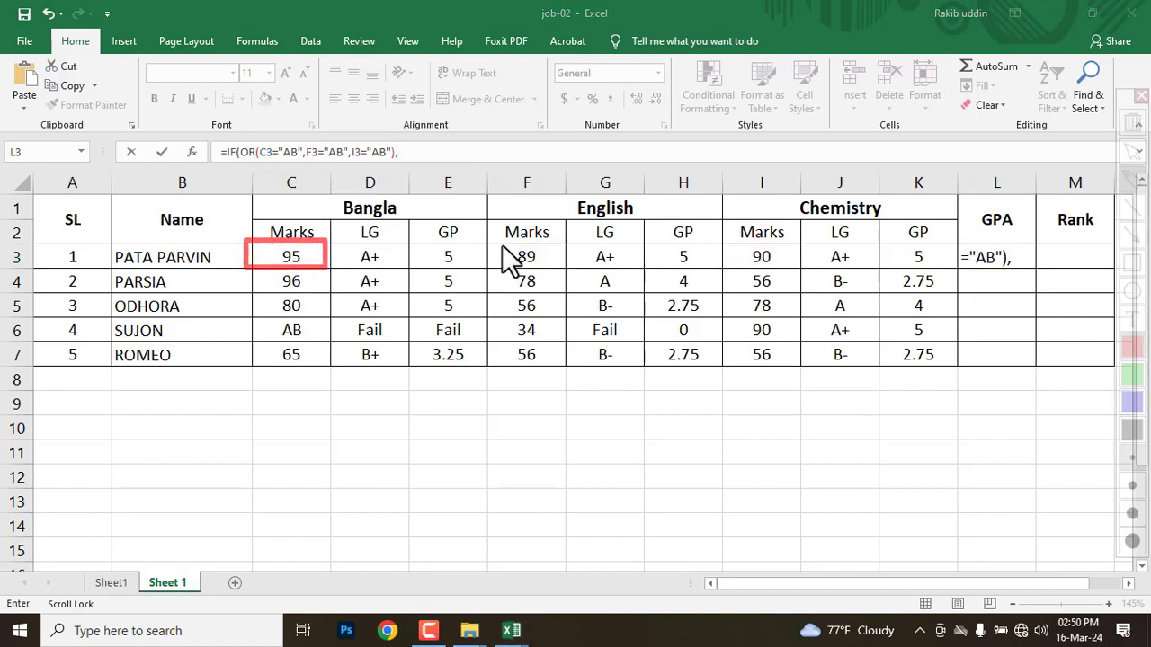
pyautogui.moveTo(494, 244); pyautogui.dragTo(552, 268)
pyautogui.moveTo(728, 242); pyautogui.dragTo(796, 267)
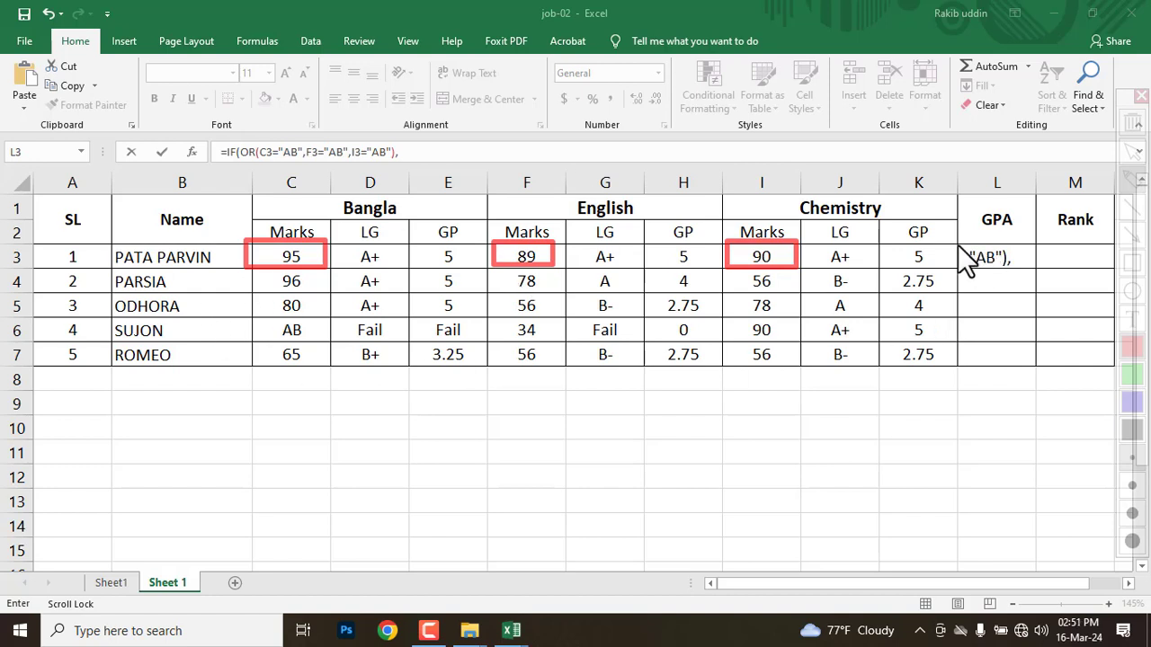
pyautogui.moveTo(958, 244); pyautogui.dragTo(1032, 268)
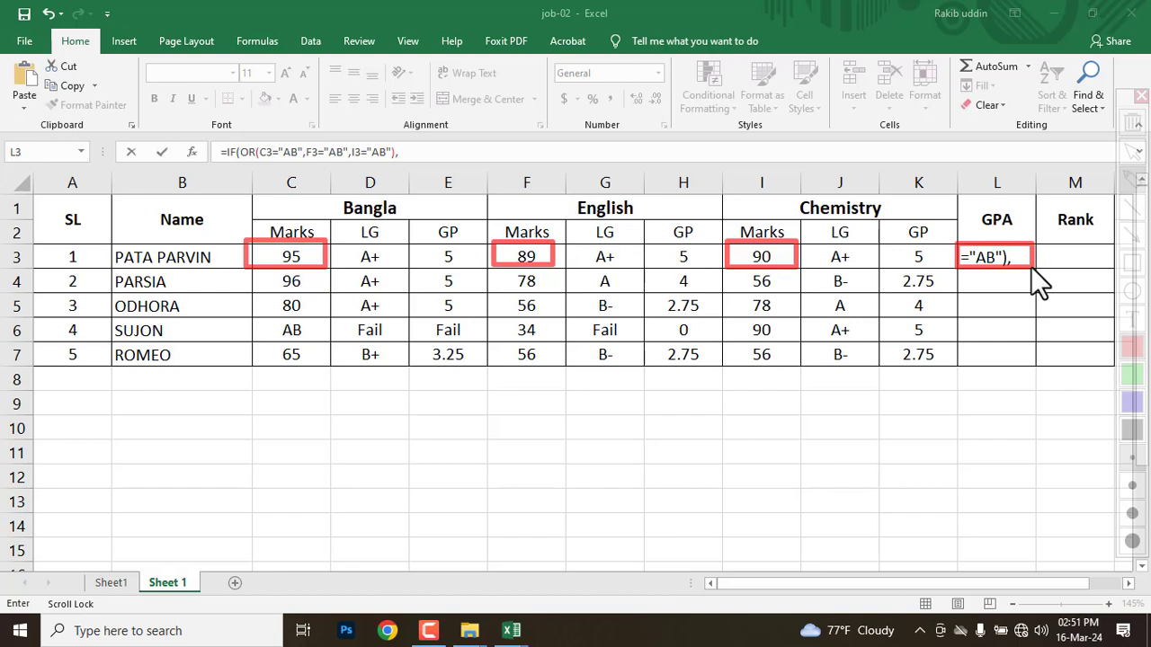
# Make the formula return "Absent" when the OR test is true, followed by a comma.
pyautogui.press('Escape')
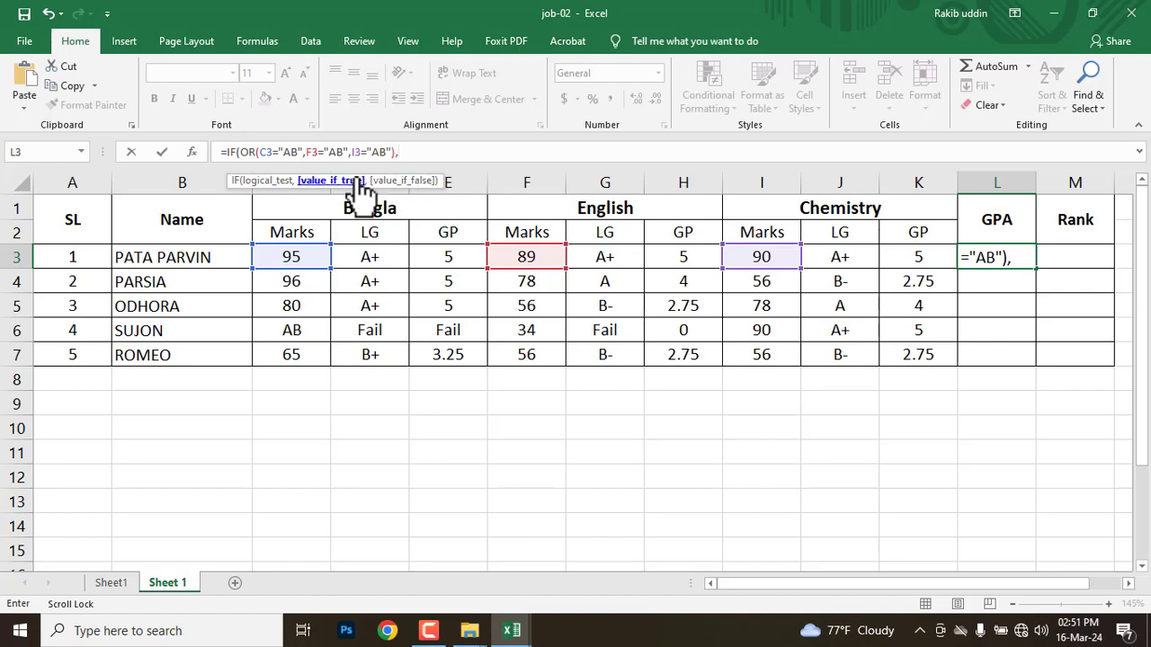
pyautogui.write('"Absent')
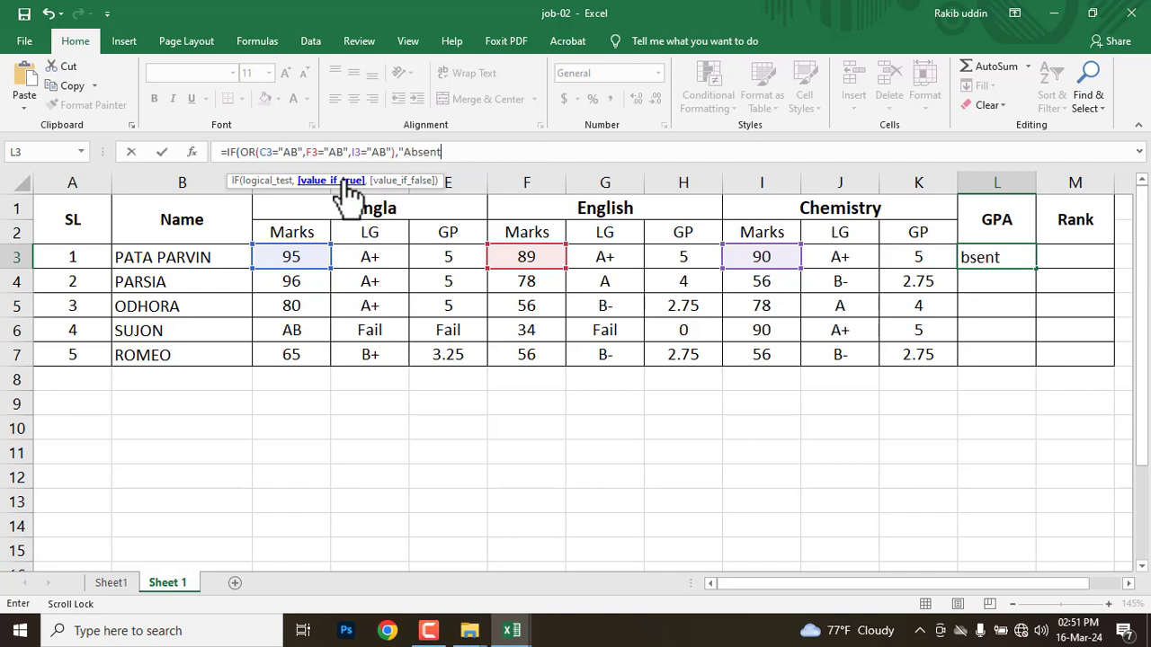
pyautogui.write('"')
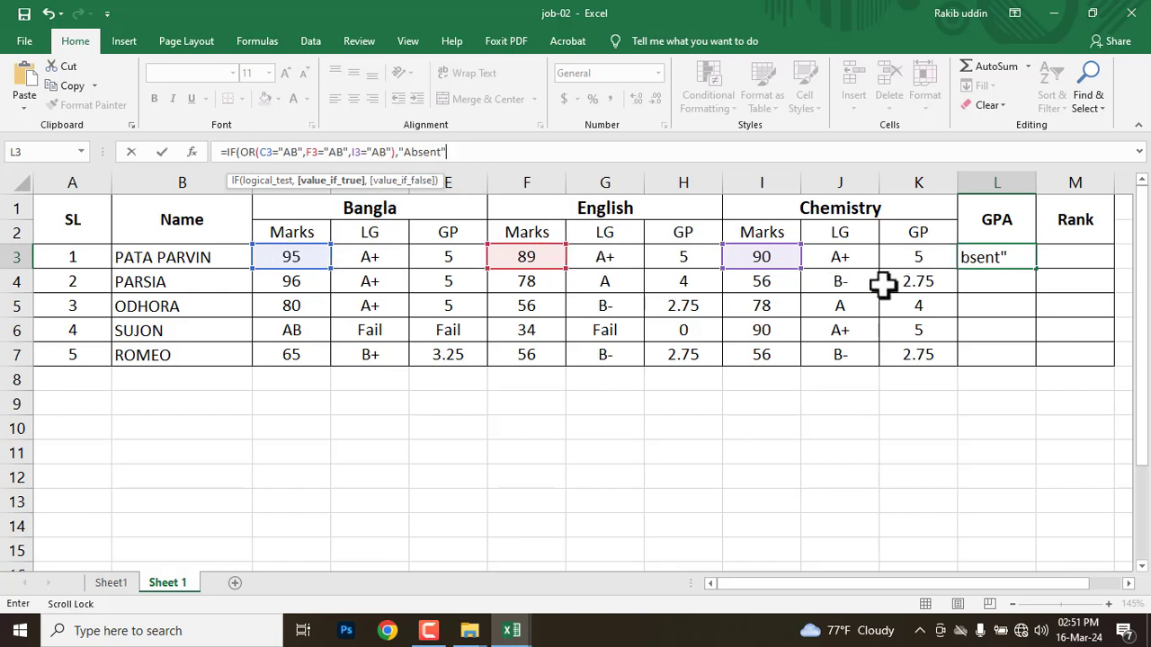
pyautogui.click(473, 151)
pyautogui.write(',')
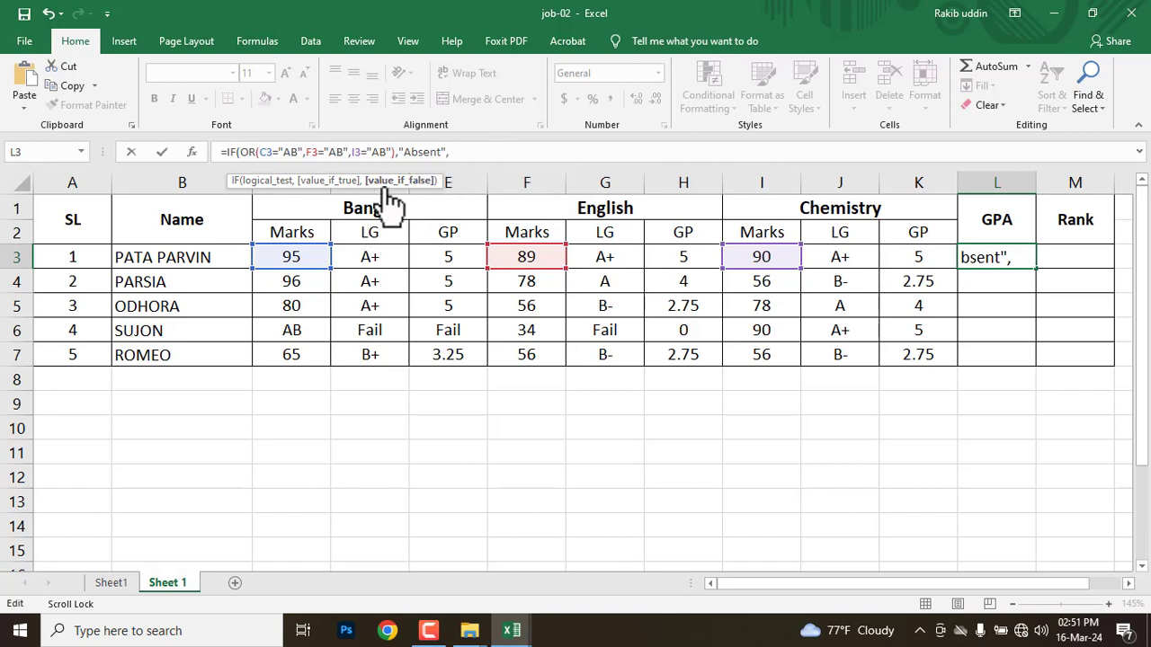
# Nest IF(OR(C3<40,F3<40,I3<40), as the false branch of the L3 formula.
pyautogui.write('if')
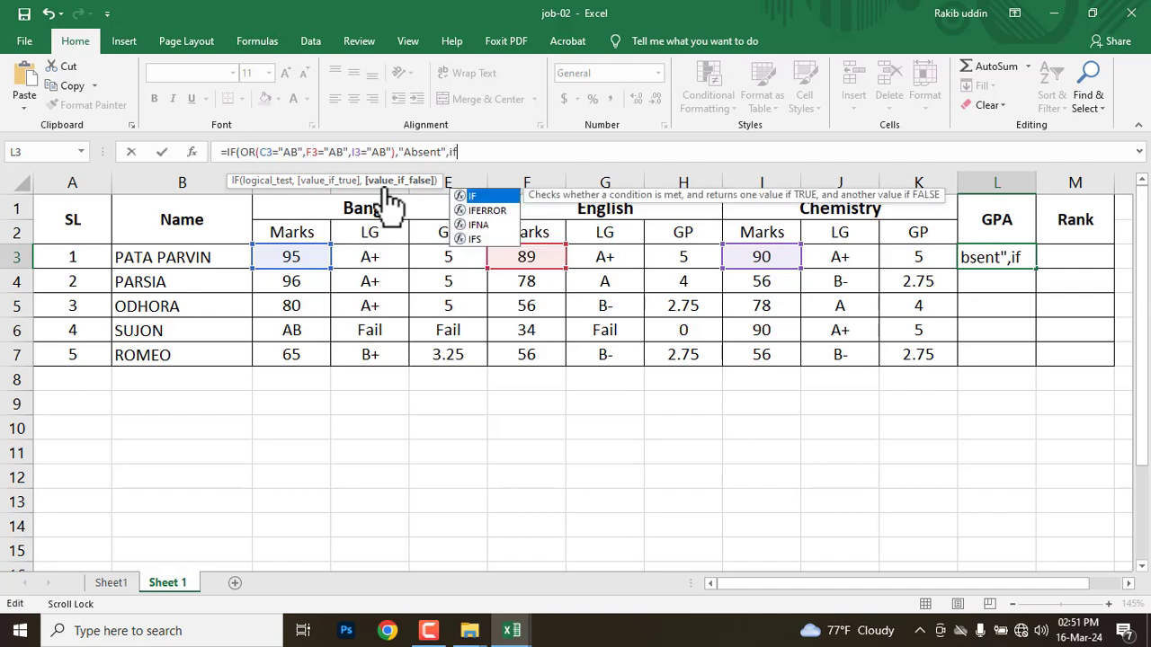
pyautogui.press('Tab')
pyautogui.write('or')
pyautogui.press('Tab')
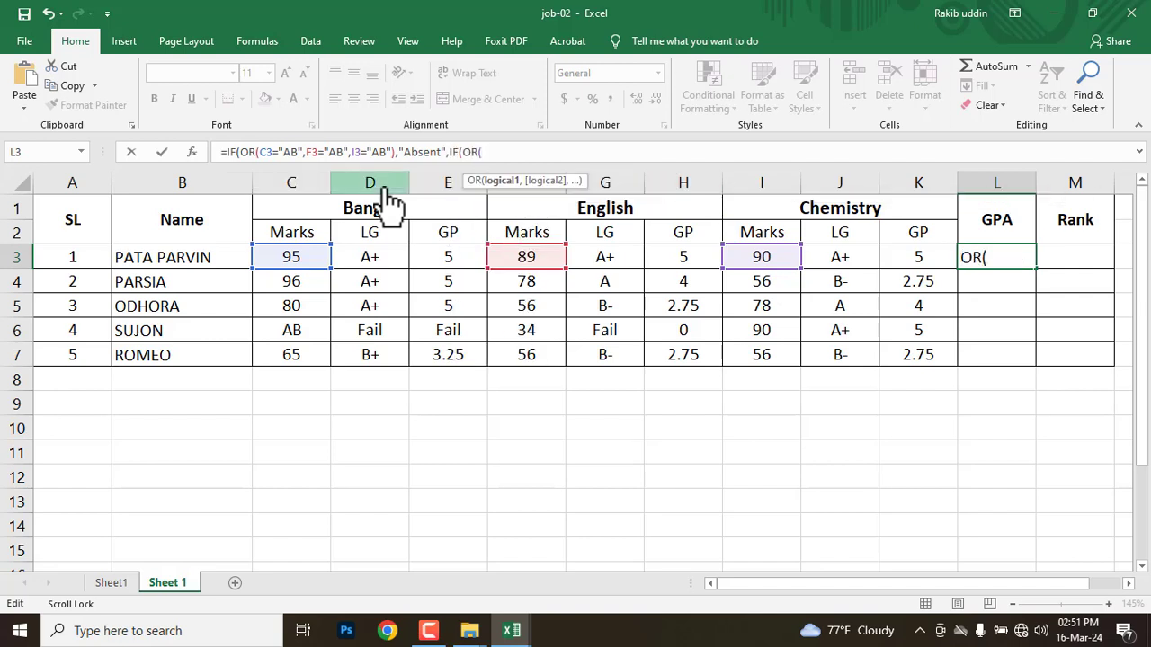
pyautogui.click(291, 260)
pyautogui.write('<')
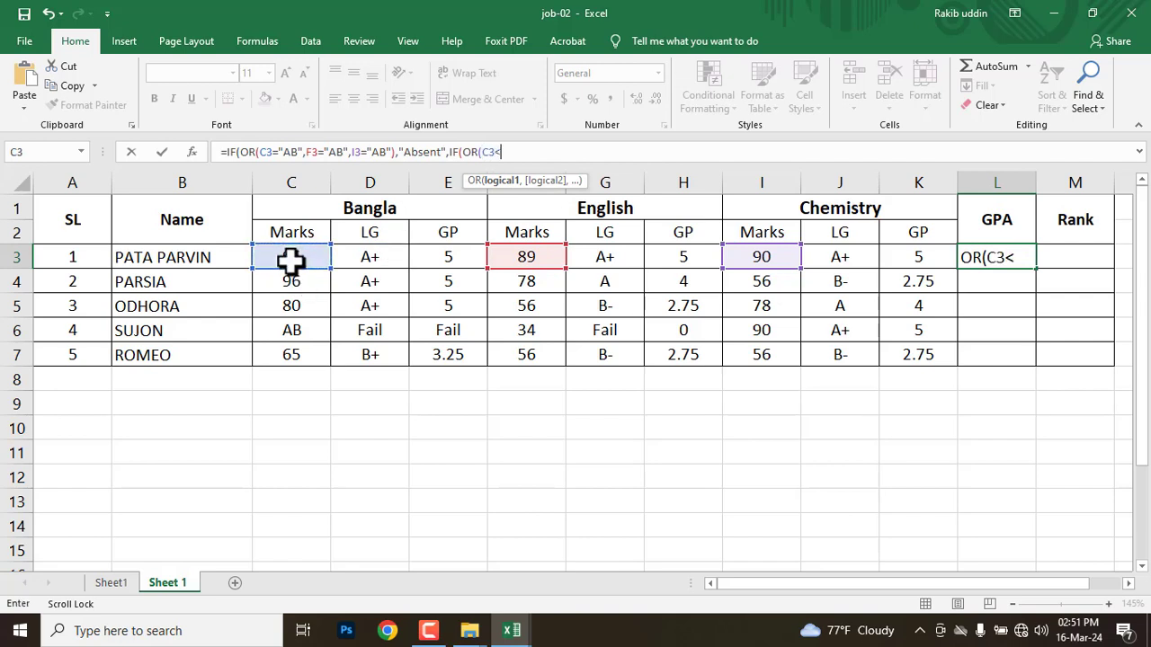
pyautogui.write('40,')
pyautogui.click(508, 257)
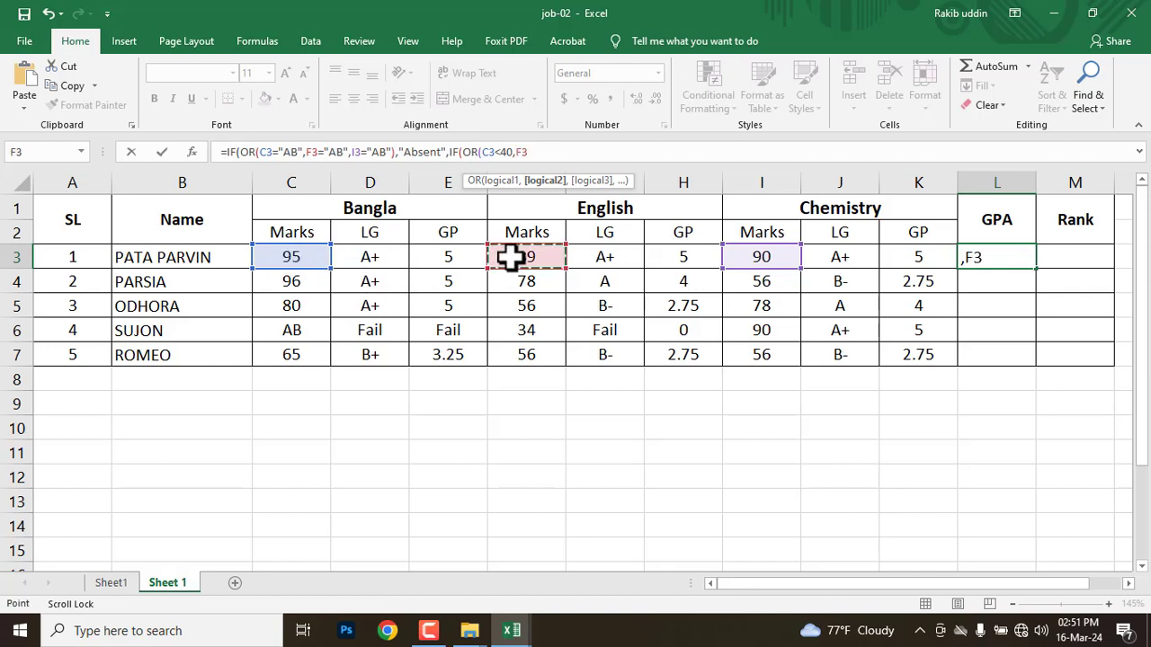
pyautogui.write('<40')
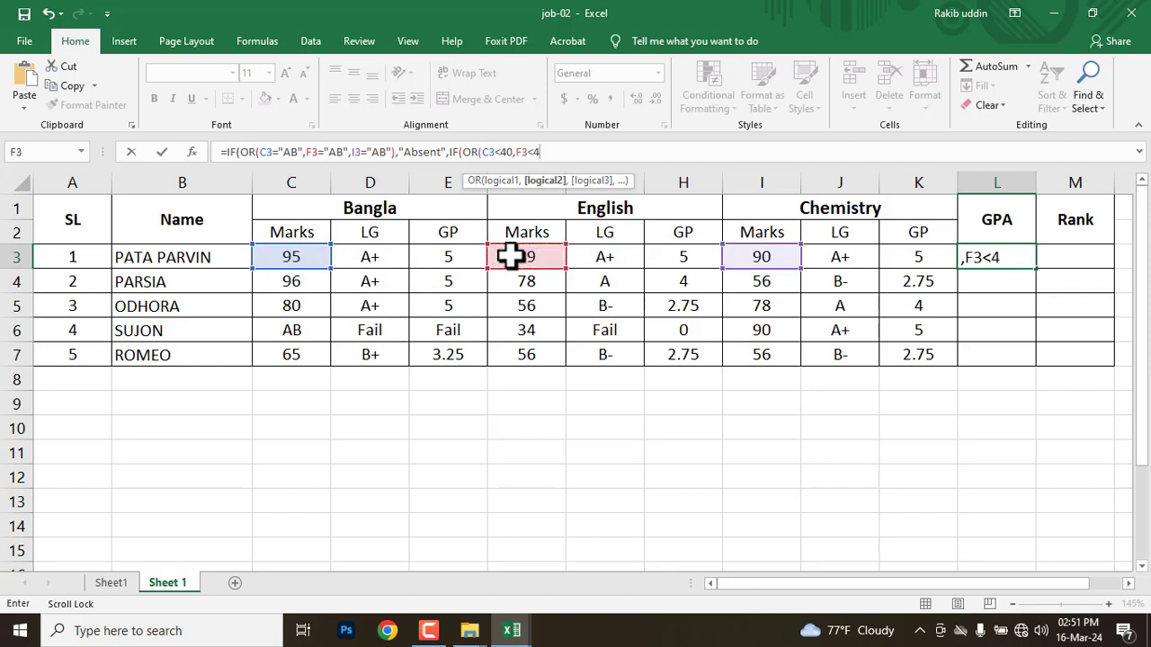
pyautogui.write(',')
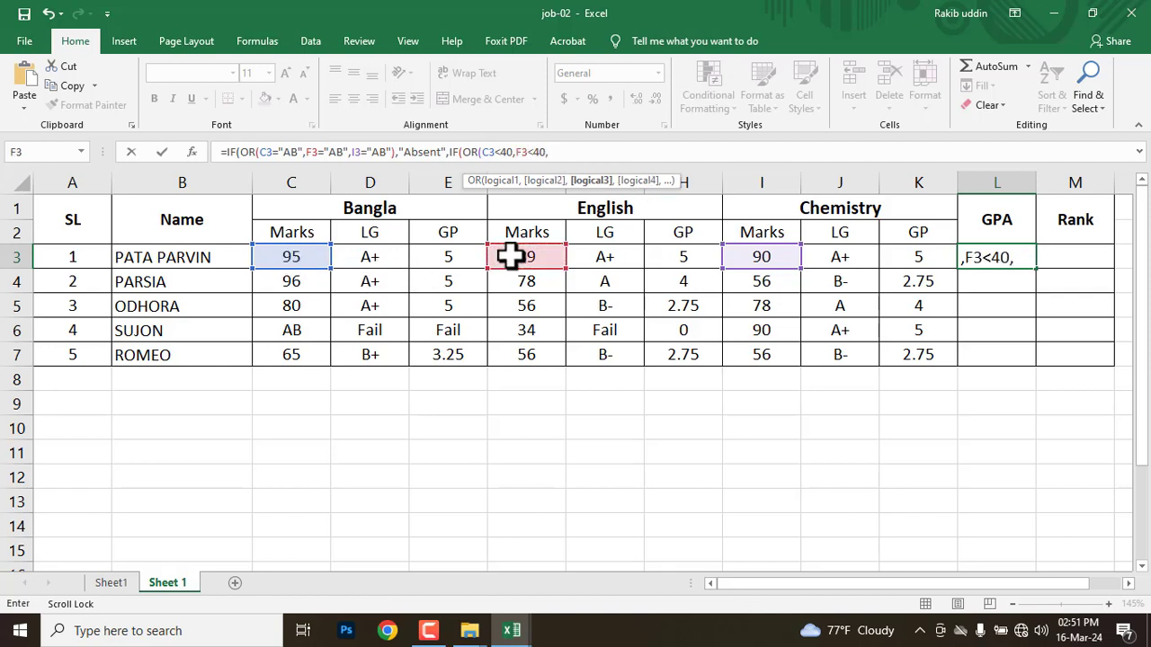
pyautogui.click(760, 257)
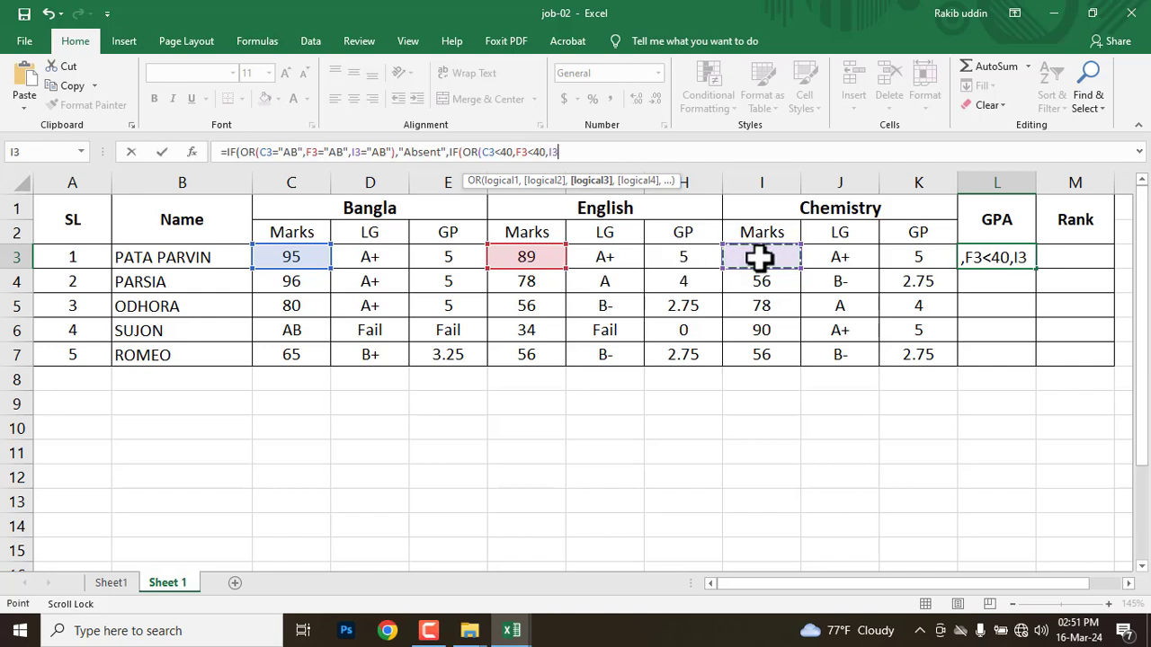
pyautogui.write('<40')
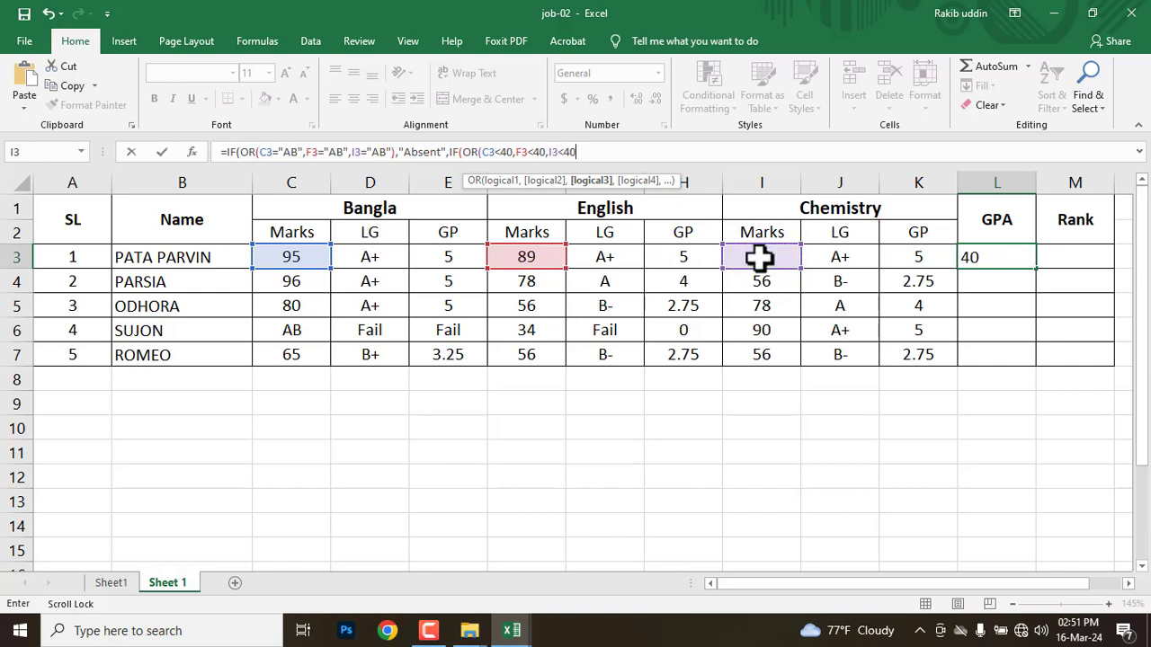
pyautogui.write(')')
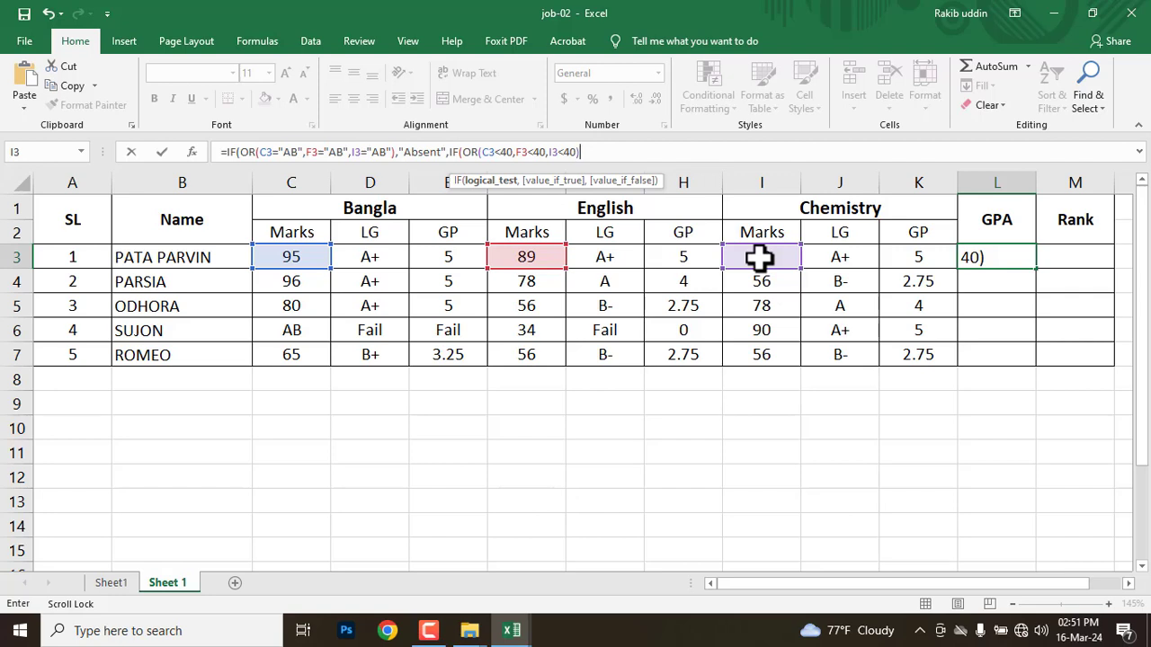
pyautogui.write(',')
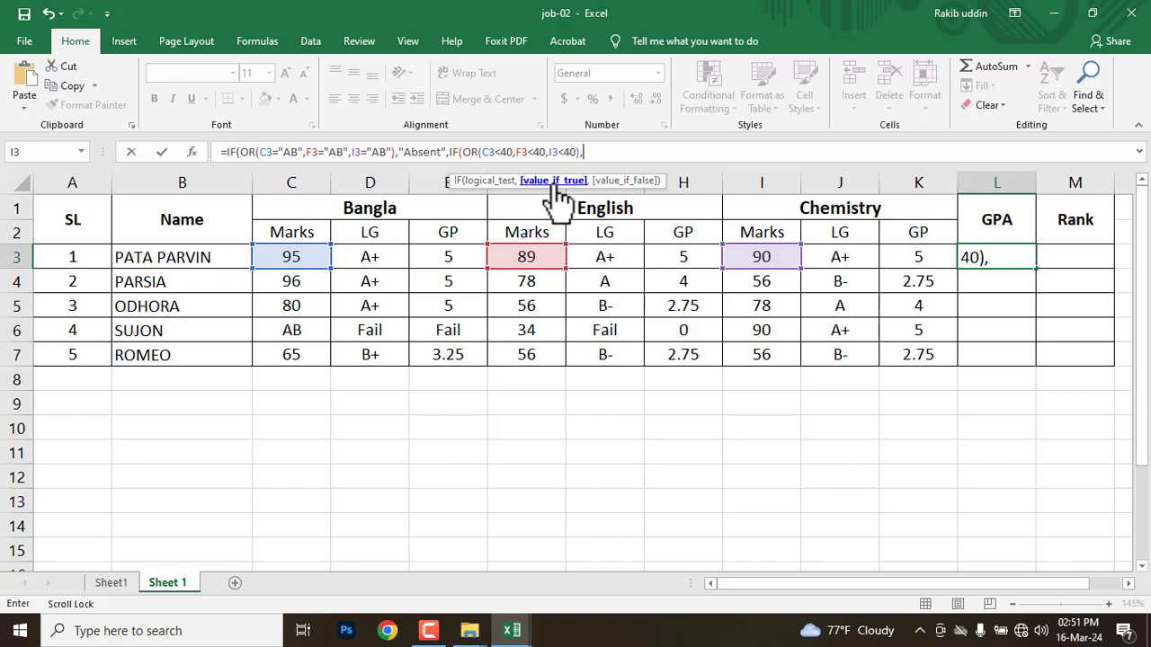
# Make the nested test return "Fail", then add a comma for the next case.
pyautogui.moveTo(586, 152); pyautogui.dragTo(485, 153)
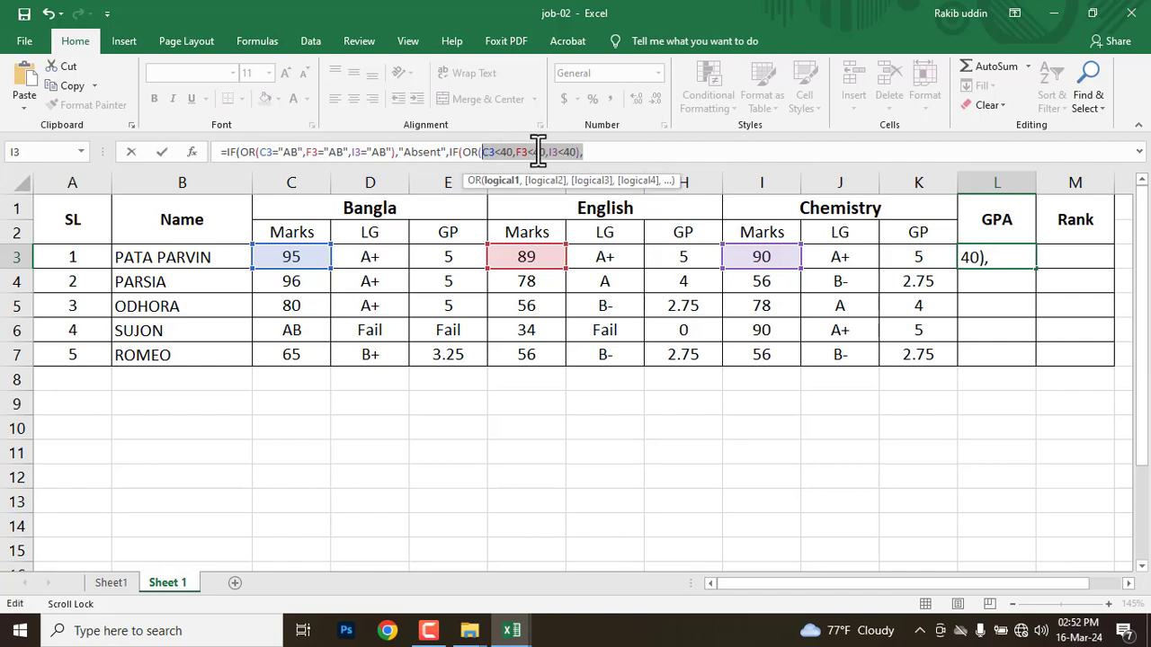
pyautogui.click(602, 152)
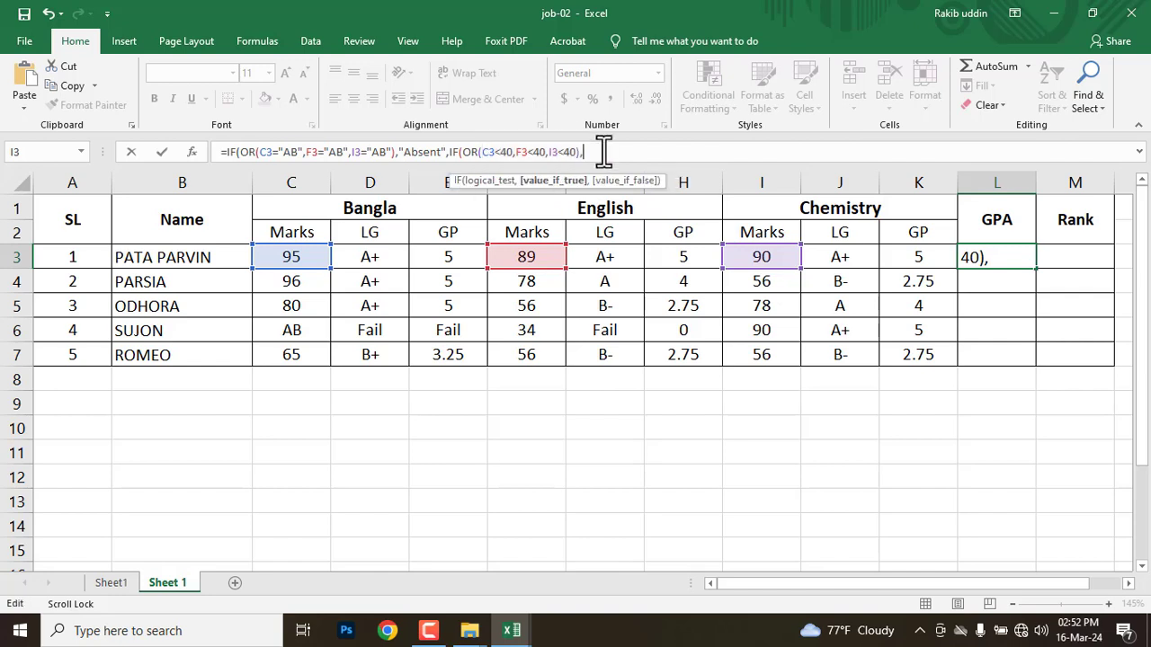
pyautogui.write('"Fail"')
pyautogui.moveTo(580, 153); pyautogui.dragTo(521, 154)
pyautogui.moveTo(615, 151); pyautogui.dragTo(589, 153)
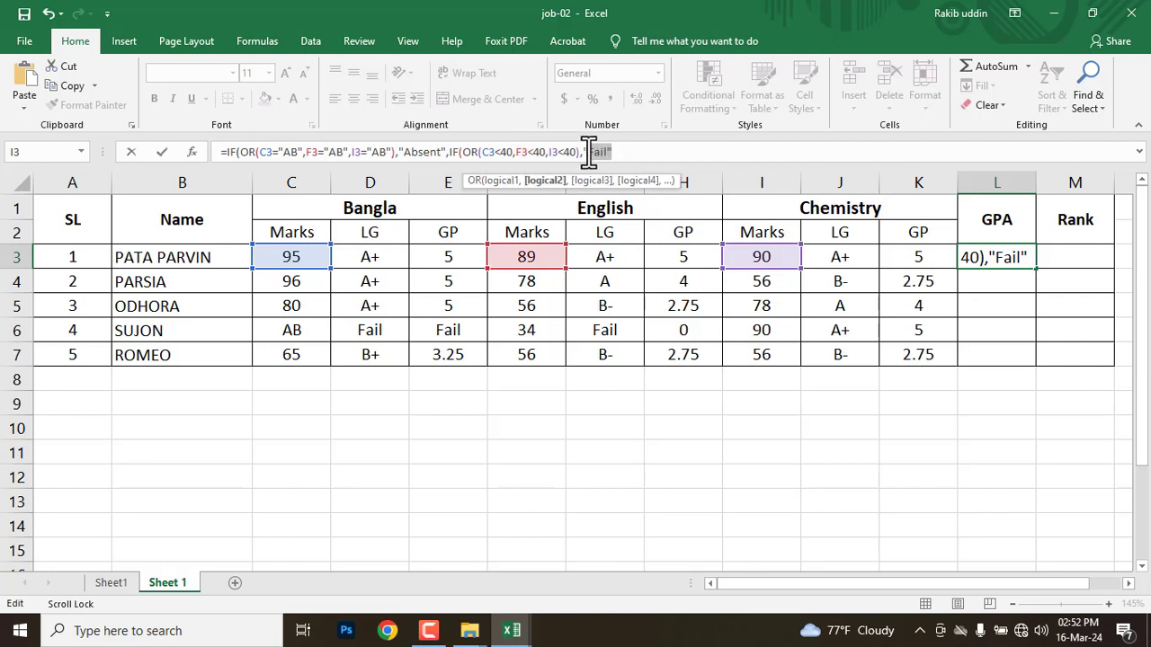
pyautogui.moveTo(386, 152); pyautogui.dragTo(293, 153)
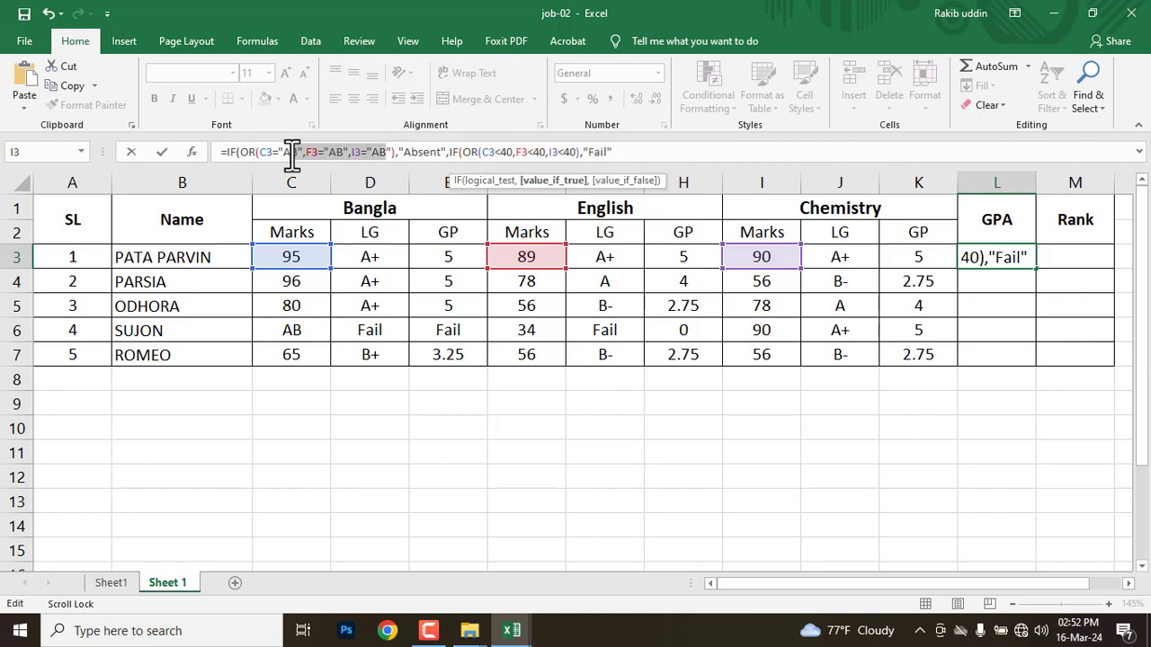
pyautogui.moveTo(444, 152); pyautogui.dragTo(417, 152)
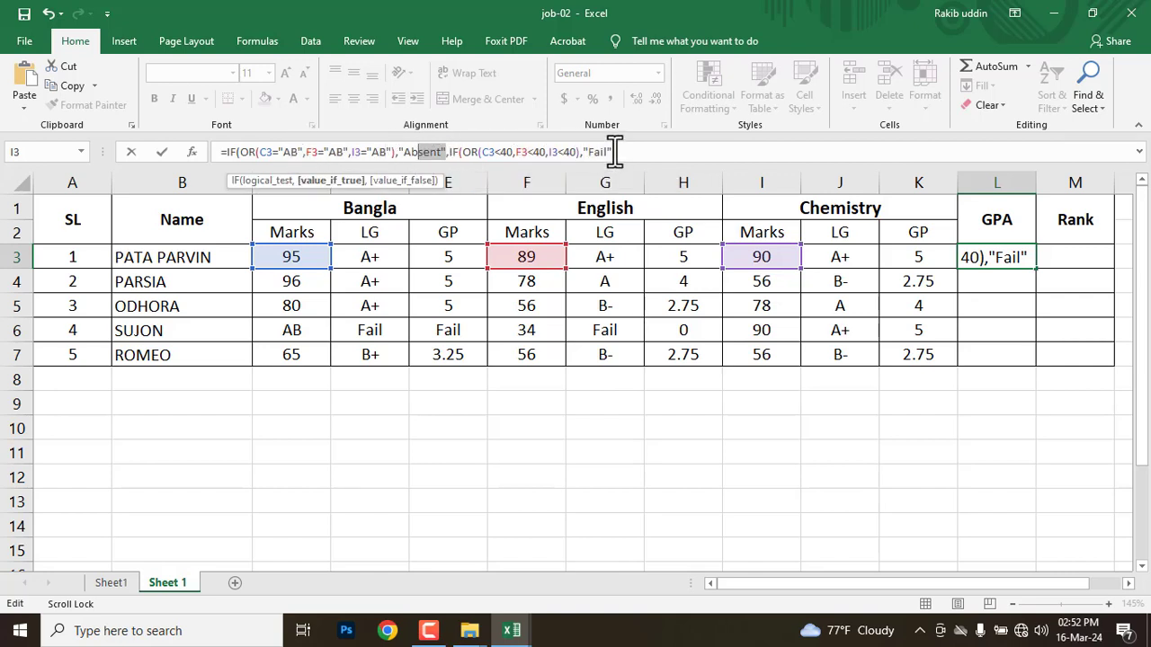
pyautogui.click(699, 153)
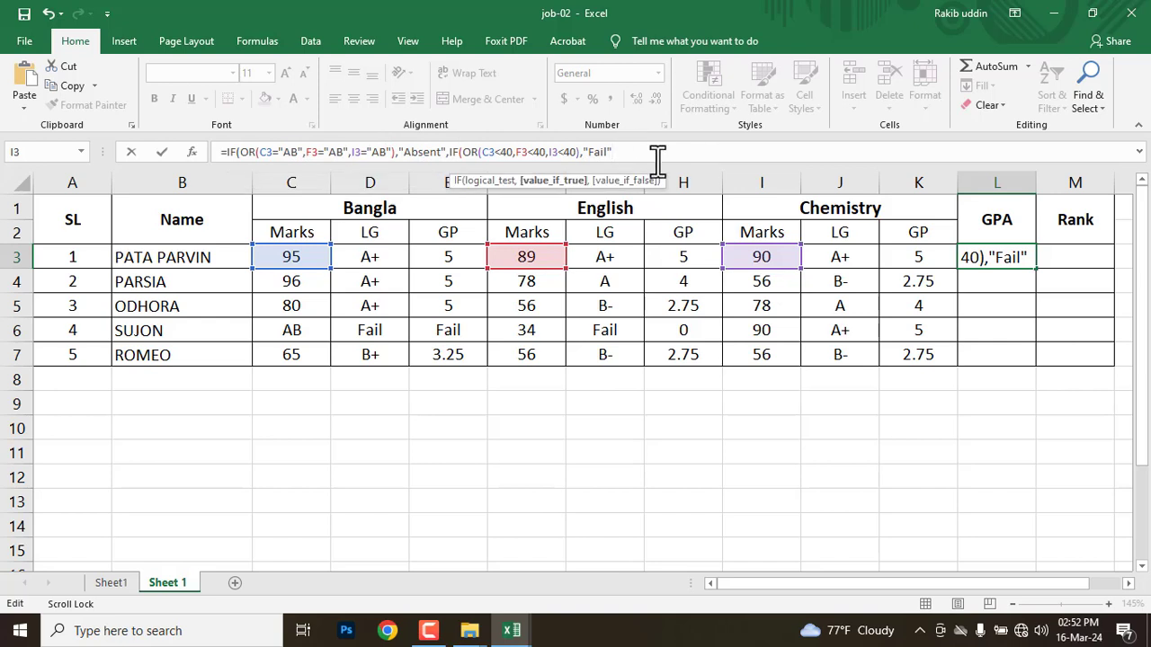
pyautogui.write(',')
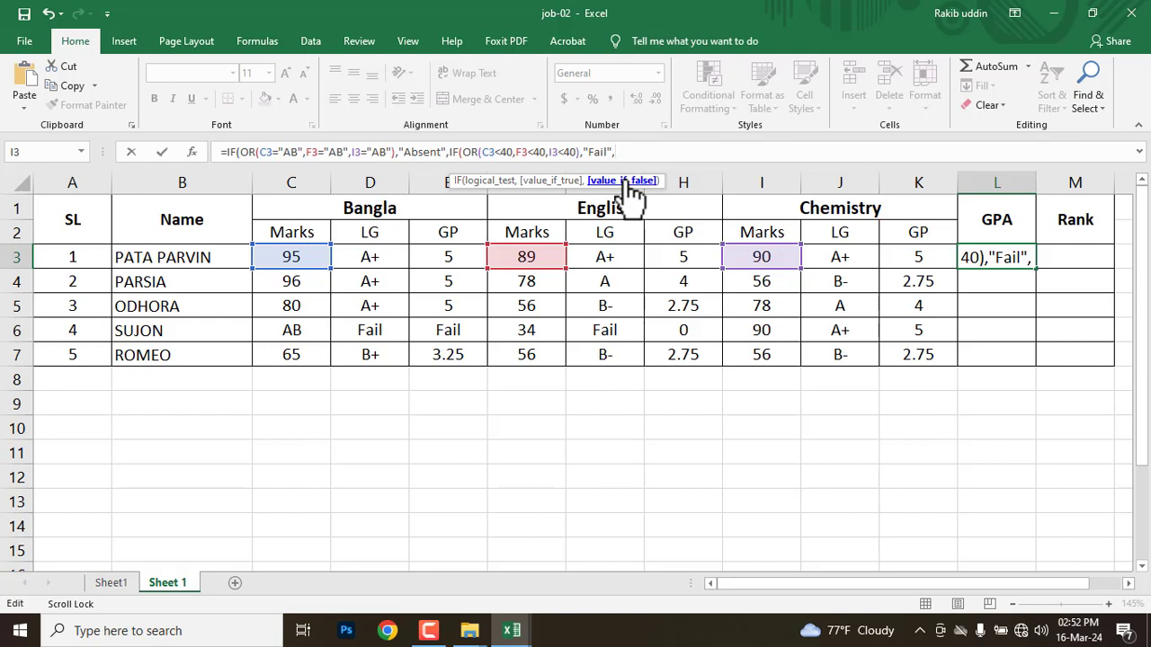
# Finish the last branch with the GP average (E3+H3+K3)/3.
pyautogui.write('(')
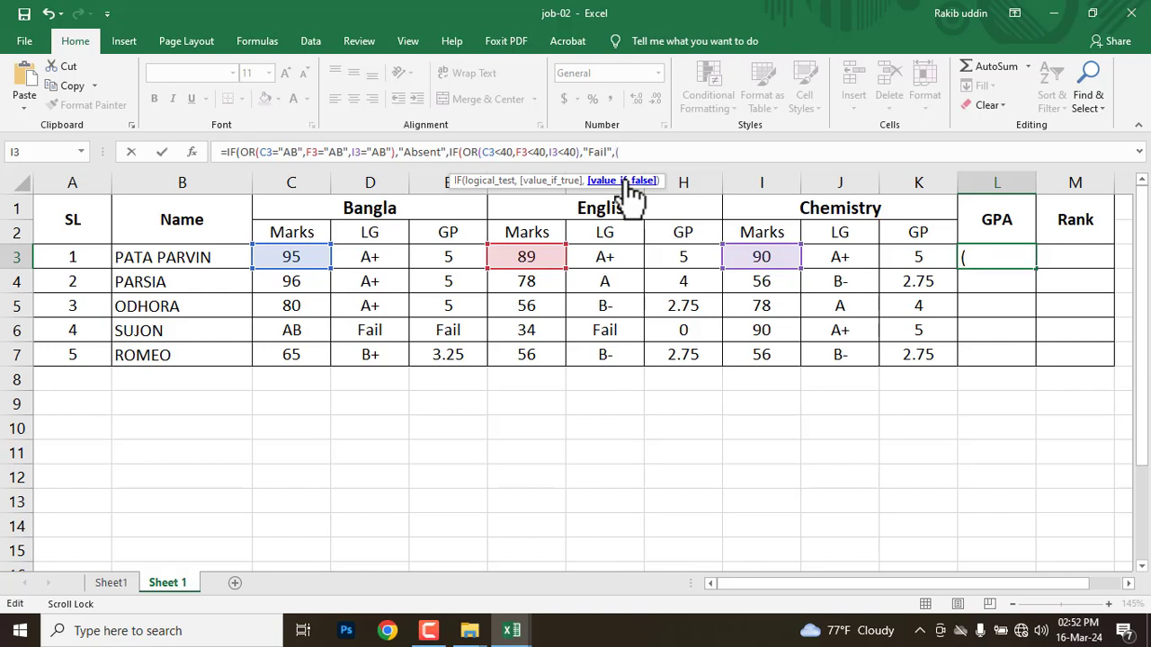
pyautogui.click(297, 257)
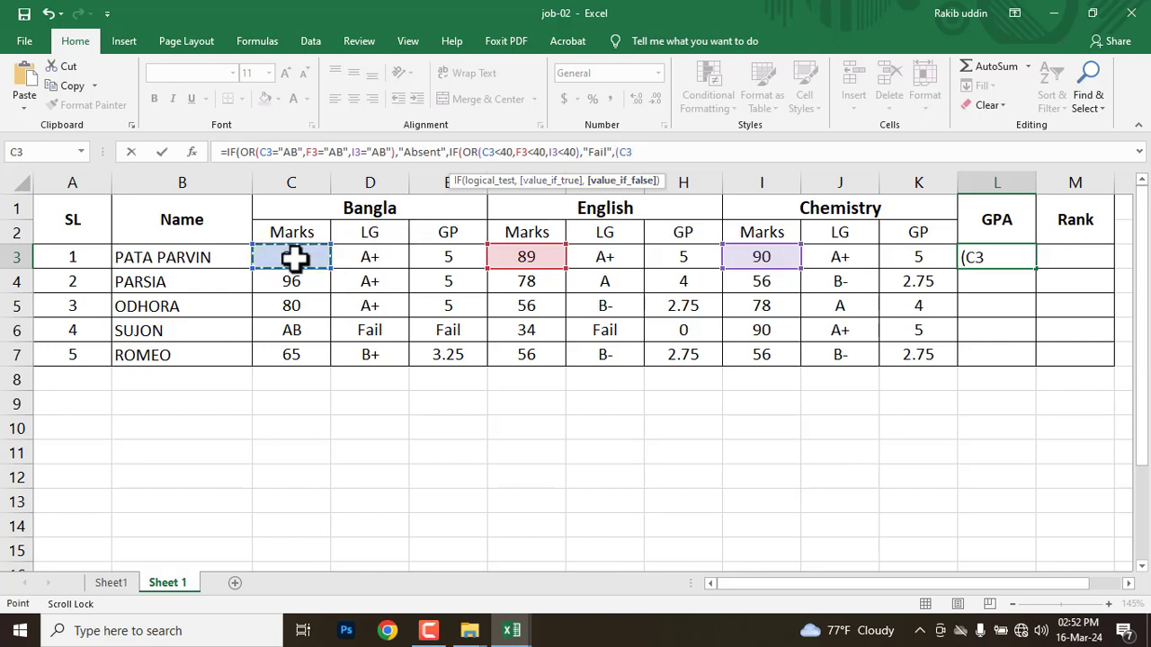
pyautogui.press('BackSpace')
pyautogui.press('BackSpace')
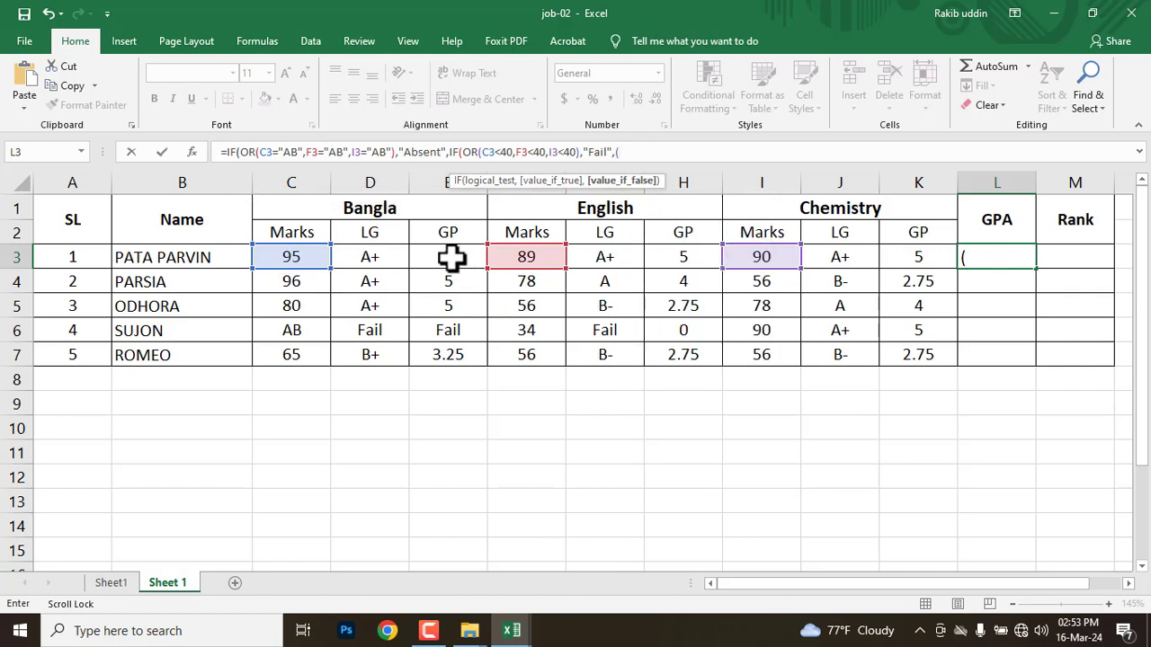
pyautogui.click(450, 258)
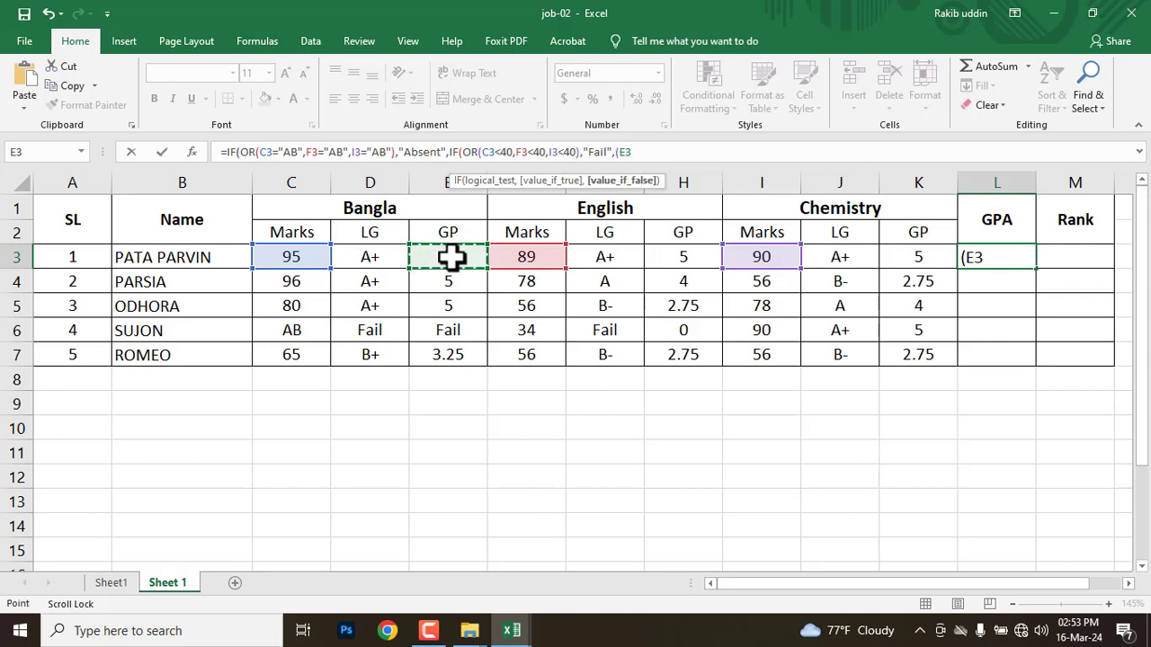
pyautogui.write('+')
pyautogui.click(676, 261)
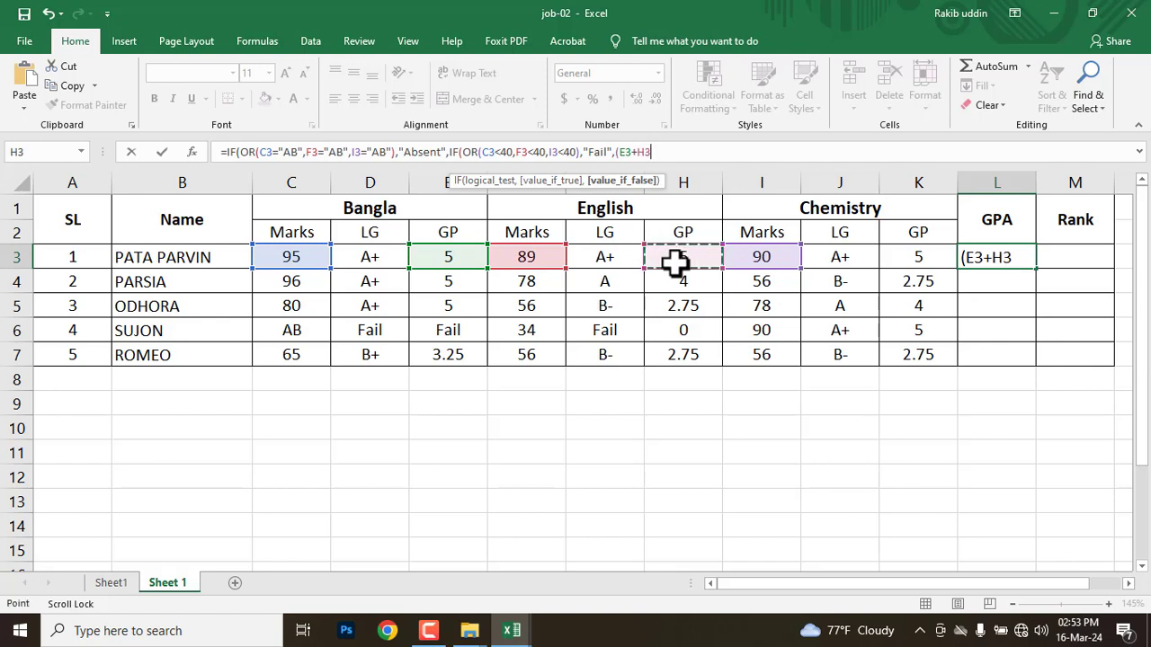
pyautogui.write('+')
pyautogui.click(915, 261)
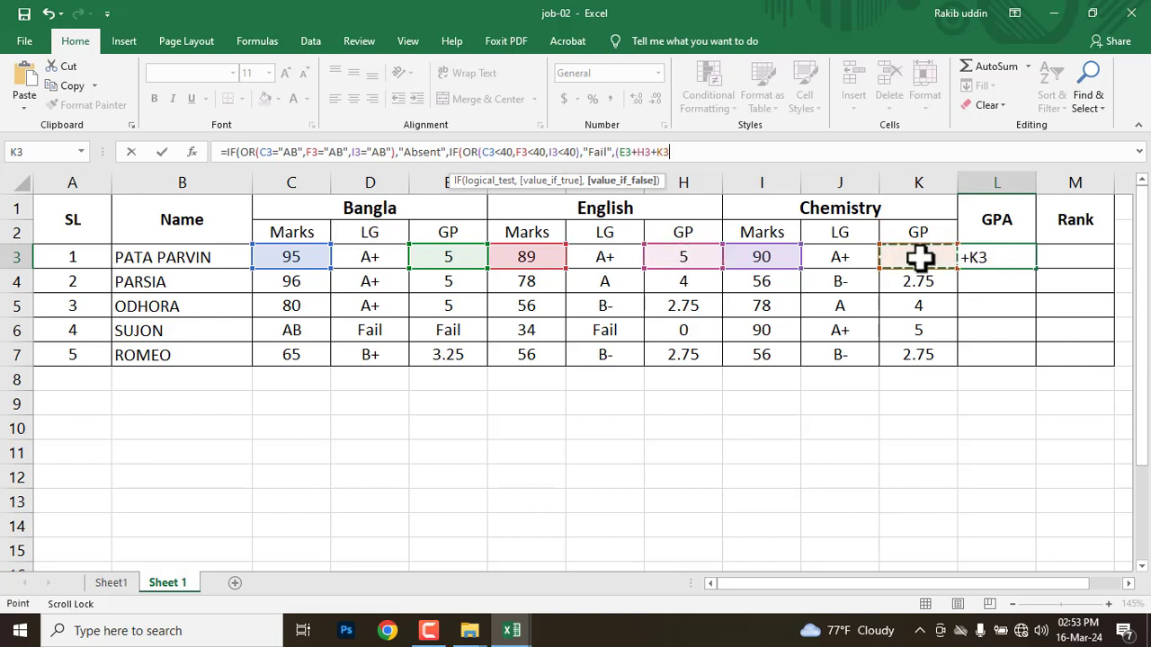
pyautogui.write(')')
pyautogui.write('/3')
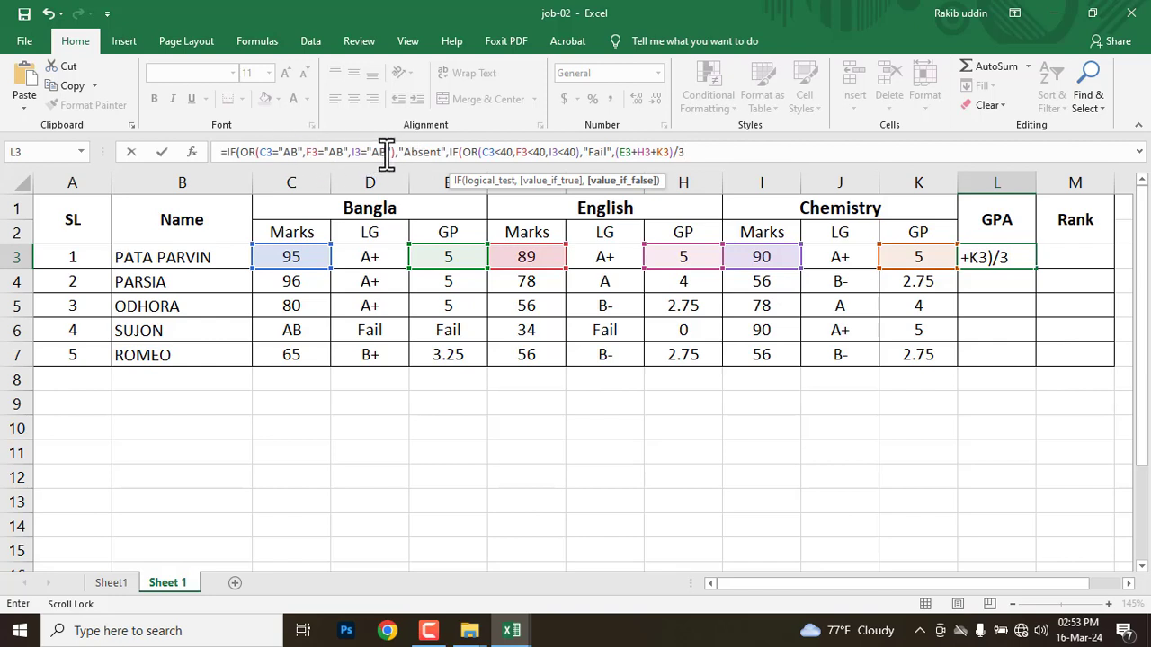
pyautogui.moveTo(389, 153); pyautogui.dragTo(303, 153)
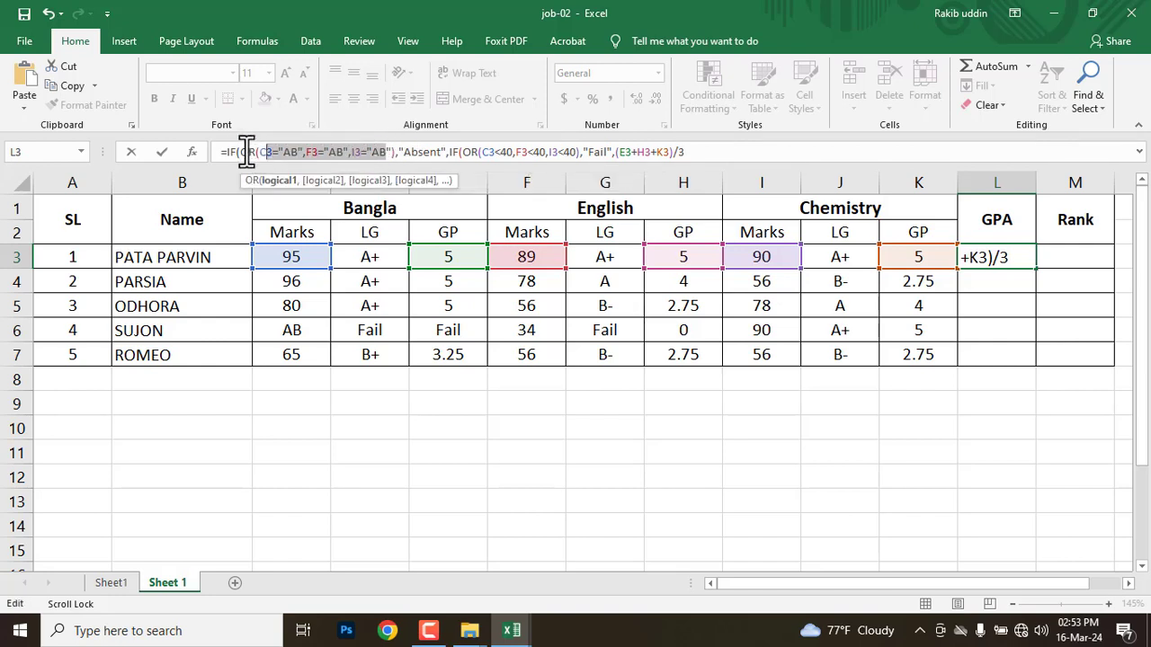
pyautogui.click(243, 153)
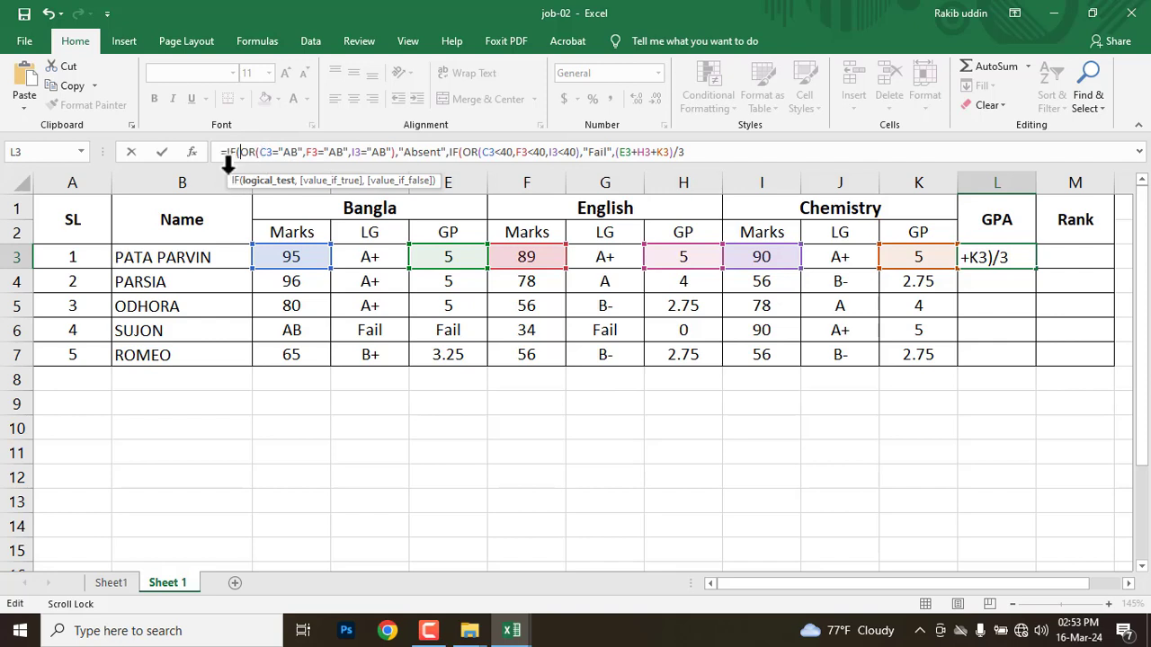
pyautogui.hotkey('ctrl', 'alt', 'd')
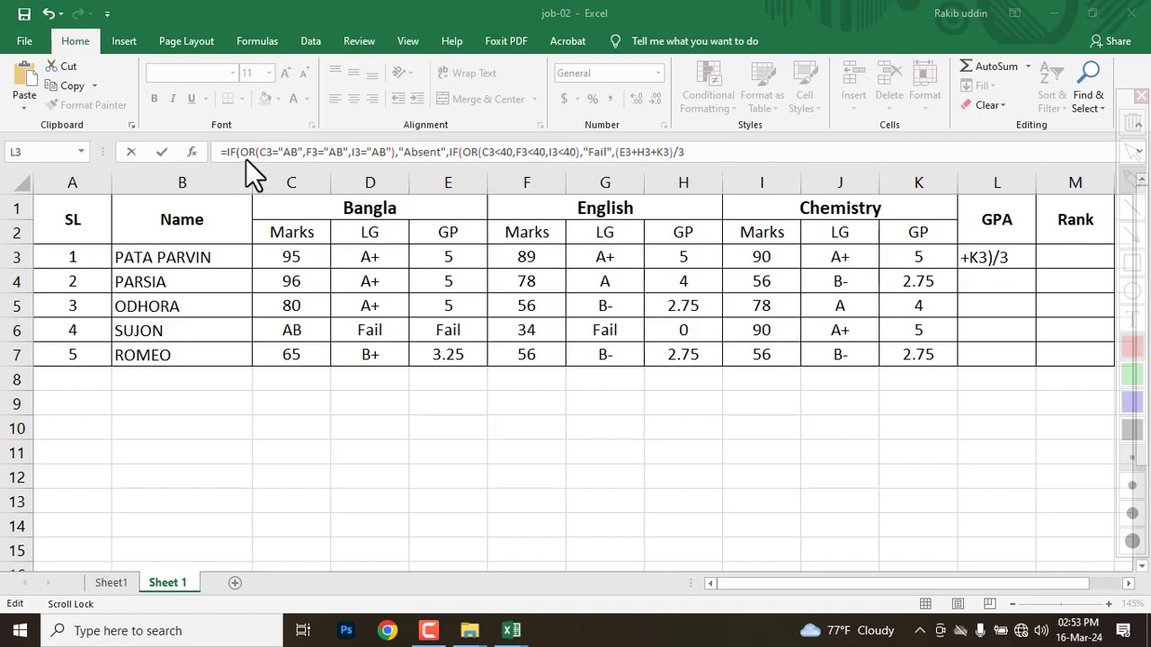
pyautogui.moveTo(243, 158); pyautogui.dragTo(258, 158)
pyautogui.moveTo(261, 158); pyautogui.dragTo(296, 158)
pyautogui.moveTo(258, 192); pyautogui.dragTo(296, 169)
pyautogui.moveTo(333, 164); pyautogui.dragTo(351, 206)
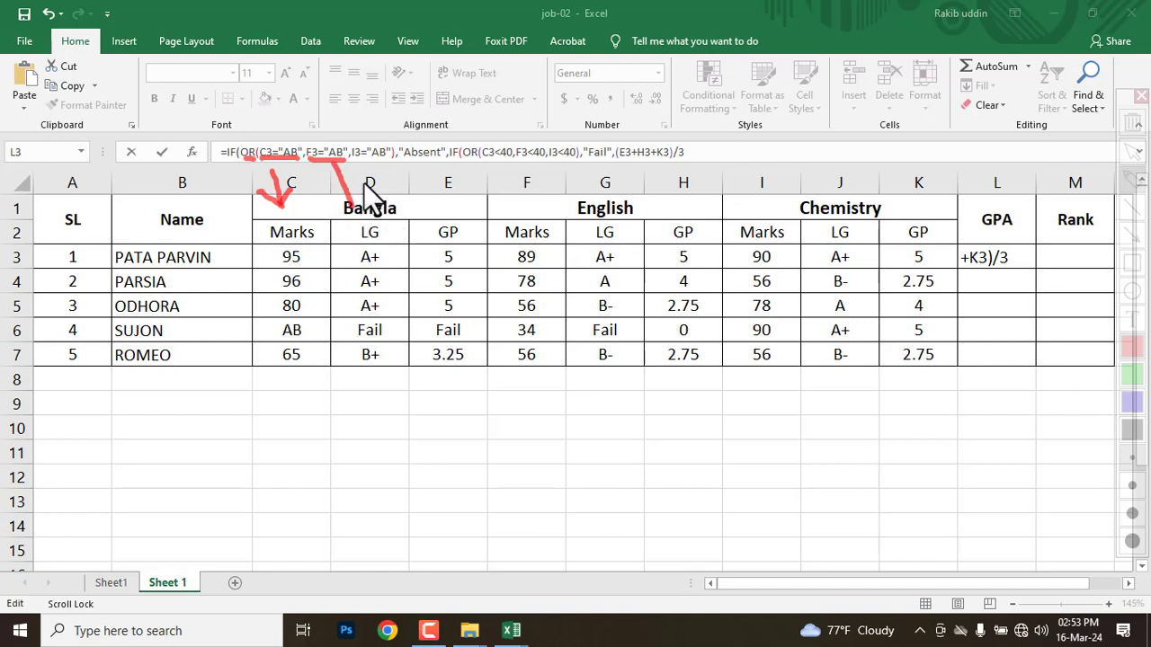
pyautogui.moveTo(331, 165); pyautogui.dragTo(519, 241)
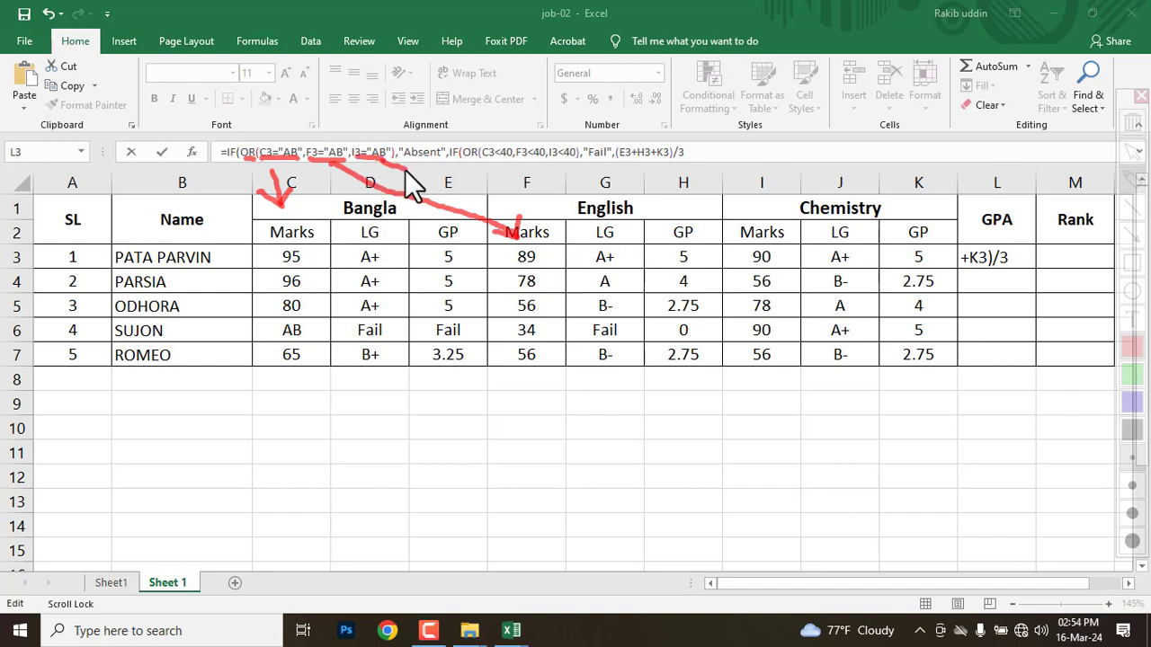
pyautogui.moveTo(404, 170); pyautogui.dragTo(683, 205)
pyautogui.moveTo(760, 214)
pyautogui.mouseDown()
pyautogui.moveTo(771, 249)
pyautogui.moveTo(783, 251)
pyautogui.moveTo(764, 244)
pyautogui.mouseUp()
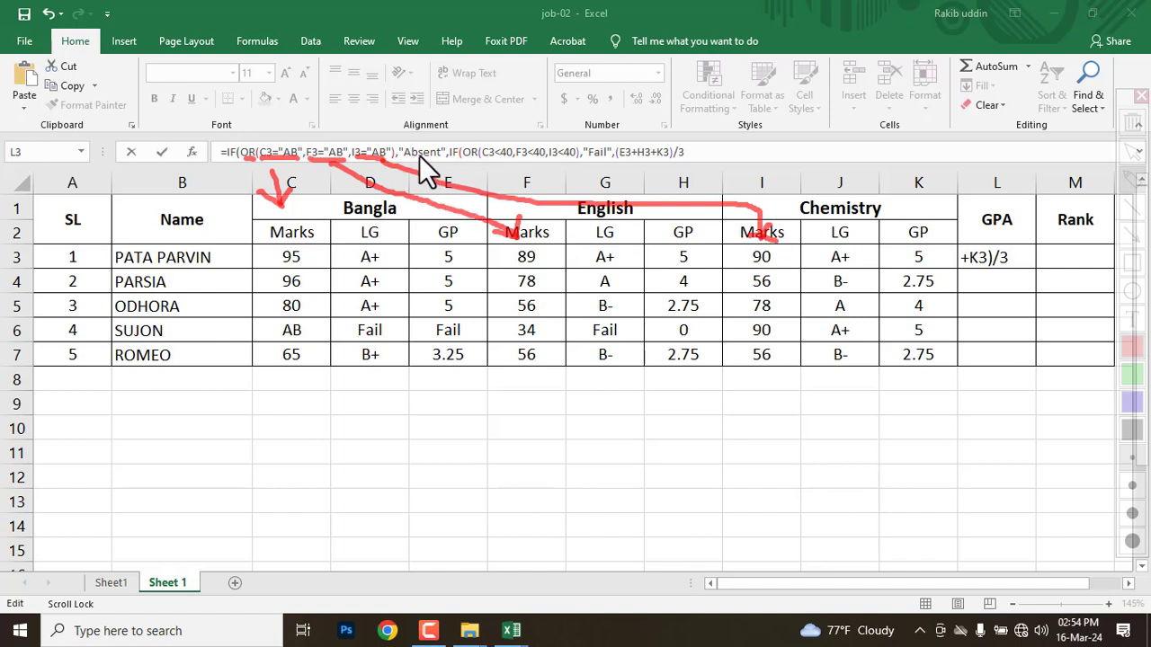
pyautogui.press('Escape')
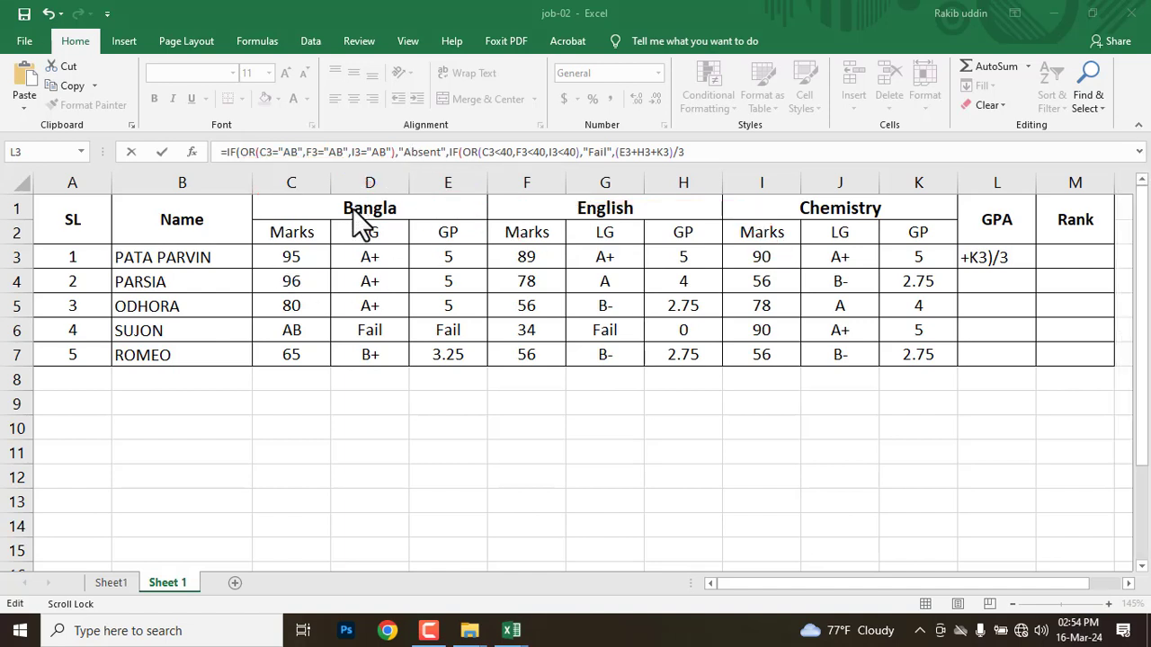
pyautogui.hotkey('ctrl', 'shift', 'd')
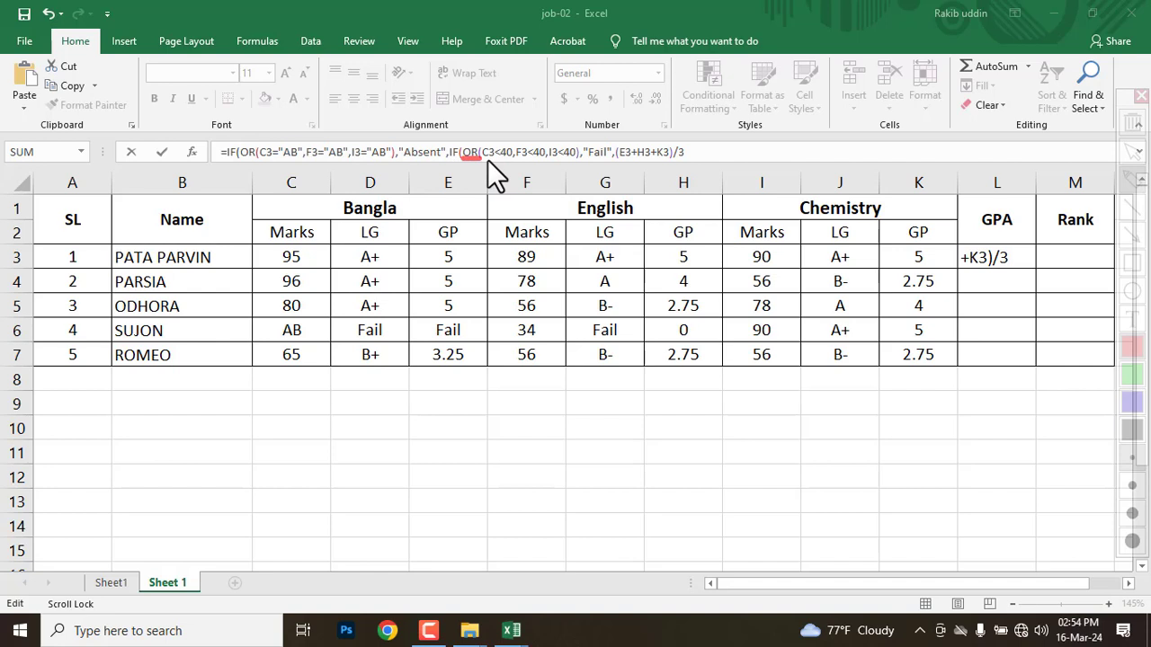
pyautogui.moveTo(488, 159); pyautogui.dragTo(503, 160)
pyautogui.moveTo(489, 164)
pyautogui.mouseDown()
pyautogui.moveTo(321, 225)
pyautogui.moveTo(298, 262)
pyautogui.moveTo(313, 254)
pyautogui.mouseUp()
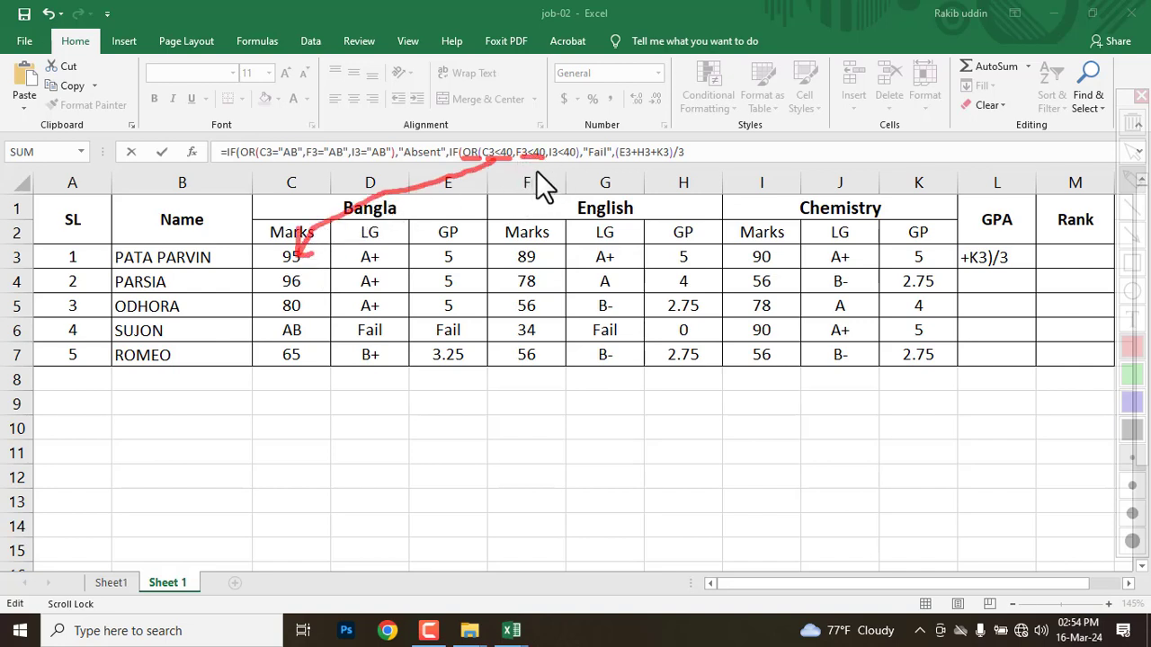
pyautogui.moveTo(537, 157)
pyautogui.mouseDown()
pyautogui.moveTo(512, 225)
pyautogui.moveTo(531, 221)
pyautogui.mouseUp()
pyautogui.moveTo(553, 164)
pyautogui.mouseDown()
pyautogui.moveTo(582, 168)
pyautogui.moveTo(605, 192)
pyautogui.moveTo(770, 236)
pyautogui.moveTo(760, 226)
pyautogui.moveTo(784, 215)
pyautogui.mouseUp()
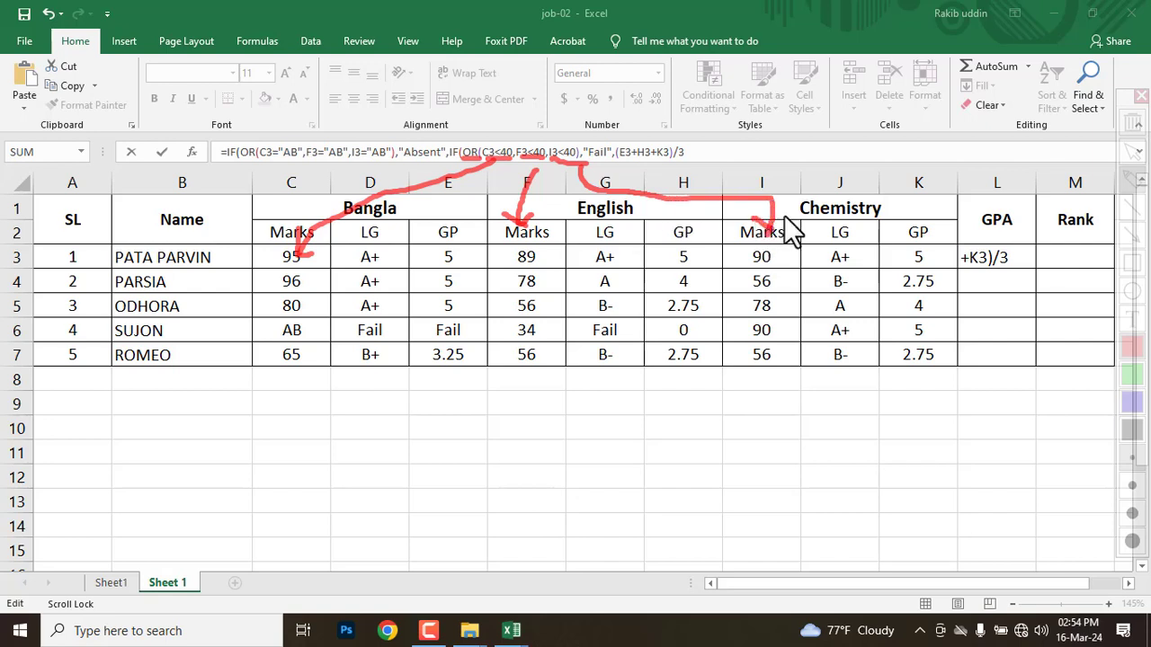
pyautogui.moveTo(592, 163); pyautogui.dragTo(595, 159)
pyautogui.moveTo(962, 271); pyautogui.dragTo(1018, 274)
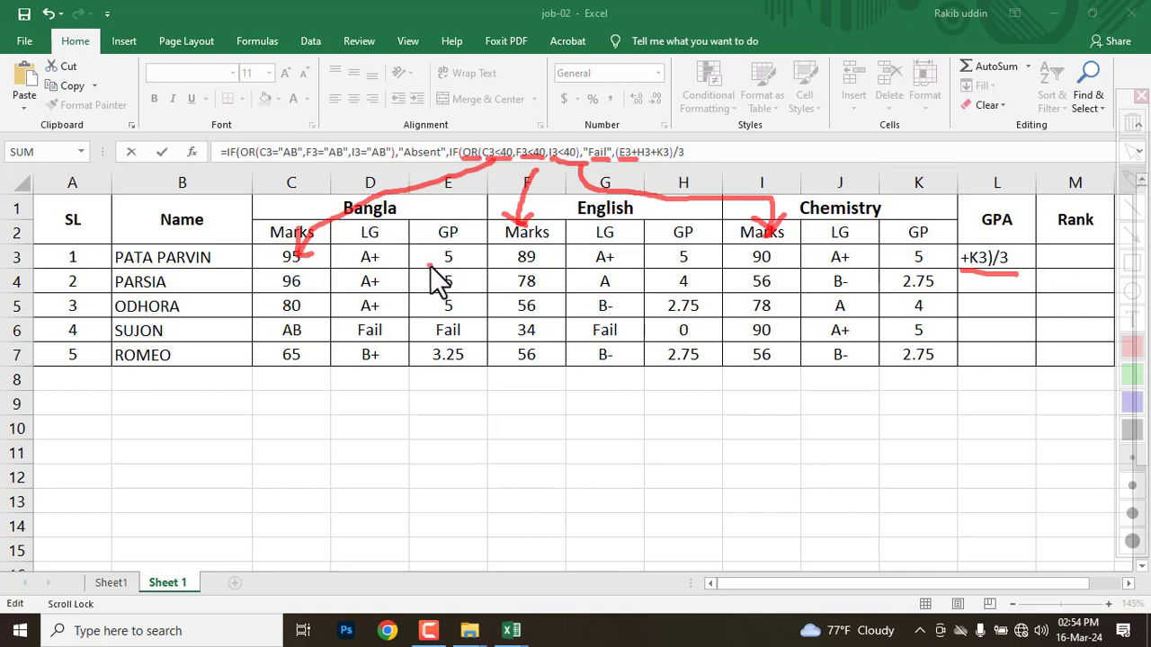
pyautogui.moveTo(425, 265); pyautogui.dragTo(472, 267)
pyautogui.moveTo(664, 265); pyautogui.dragTo(686, 267)
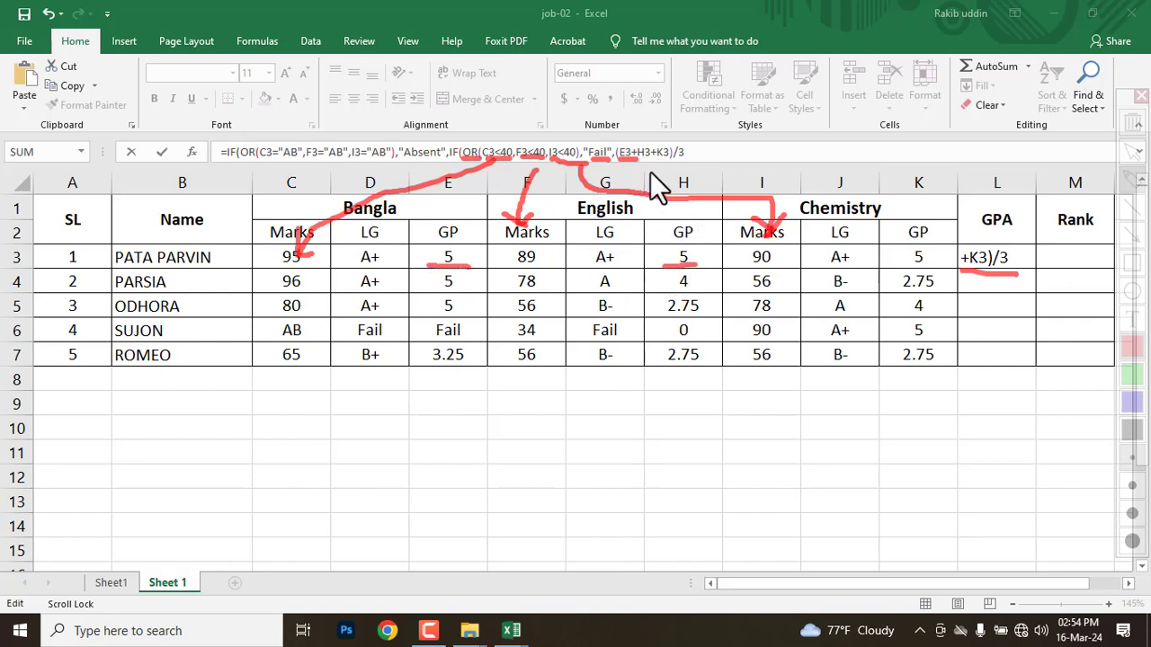
pyautogui.moveTo(644, 158); pyautogui.dragTo(670, 160)
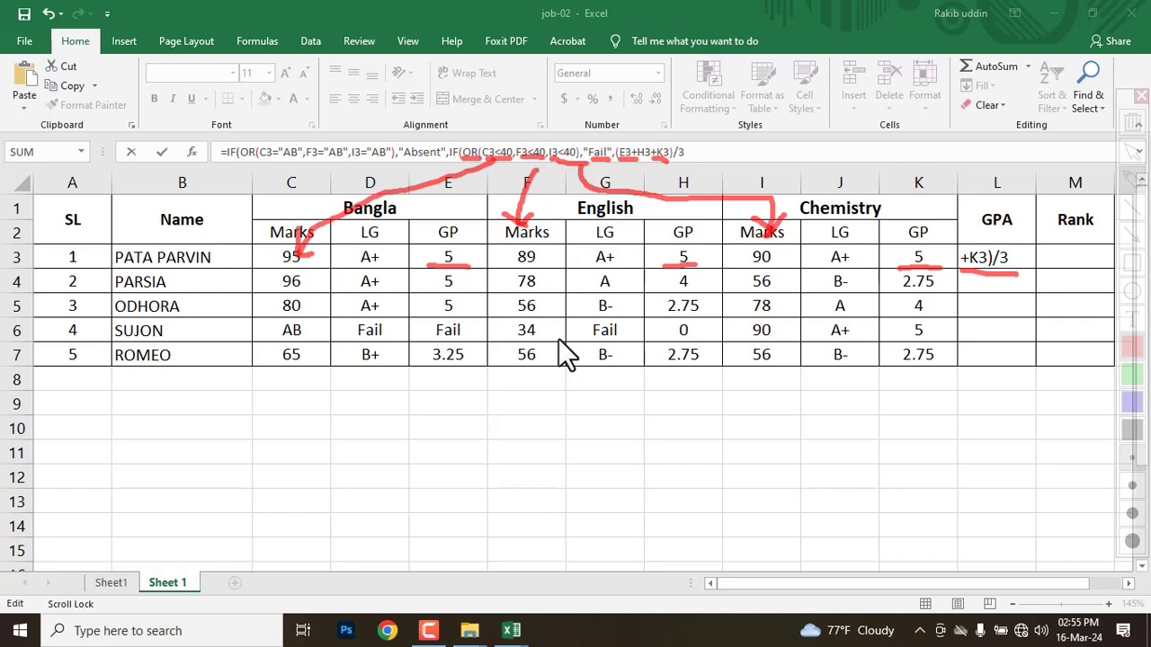
# Commit the L3 GPA formula, accepting Excel's parenthesis correction, so it shows 5.
pyautogui.press('Escape')
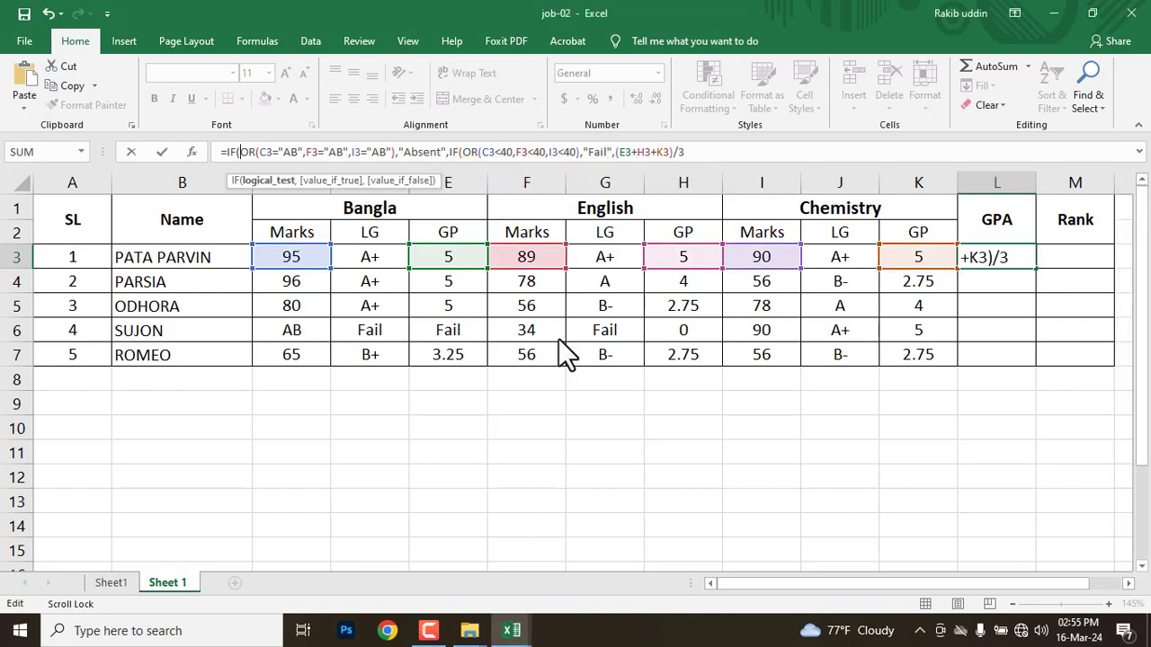
pyautogui.click(720, 152)
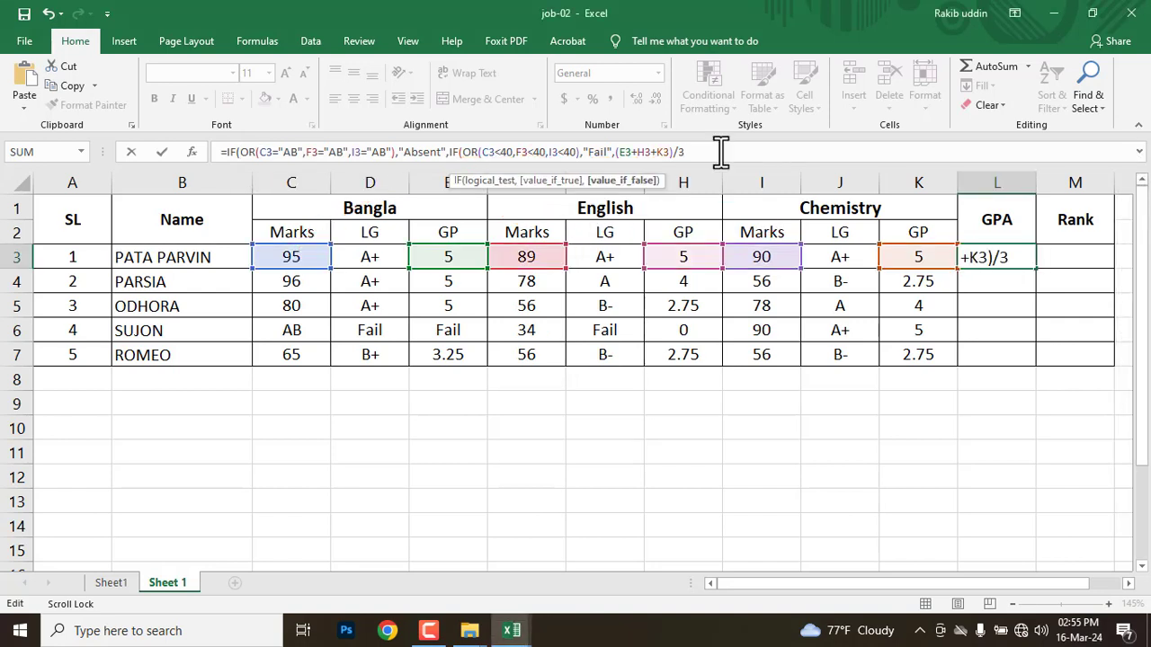
pyautogui.press('Return')
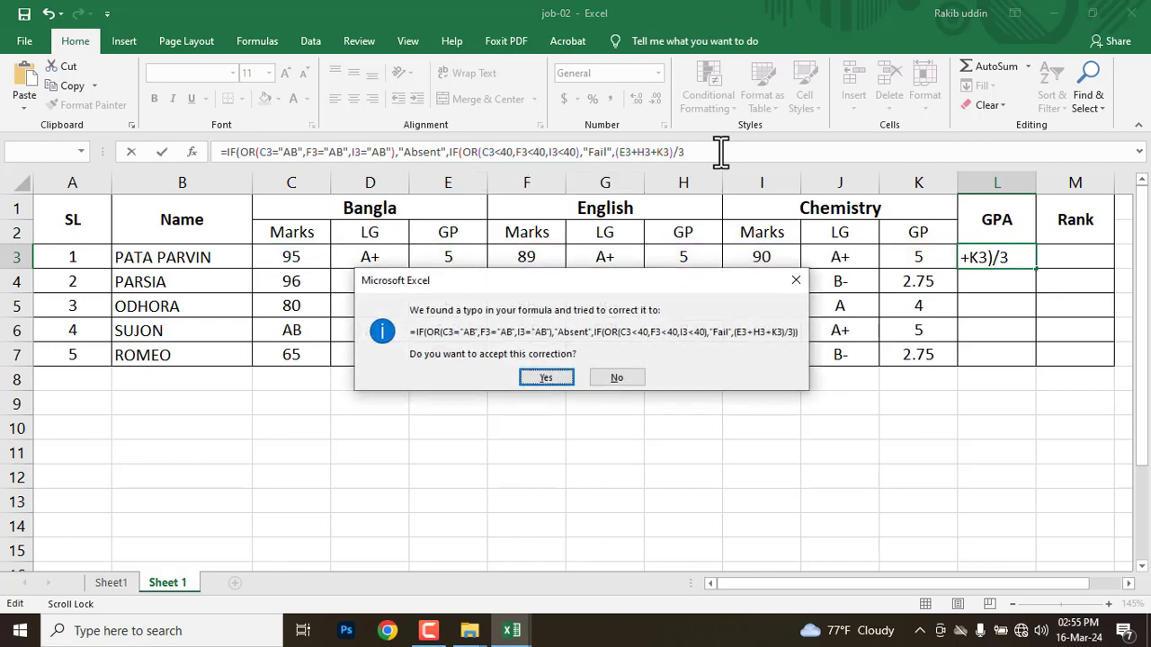
pyautogui.click(538, 376)
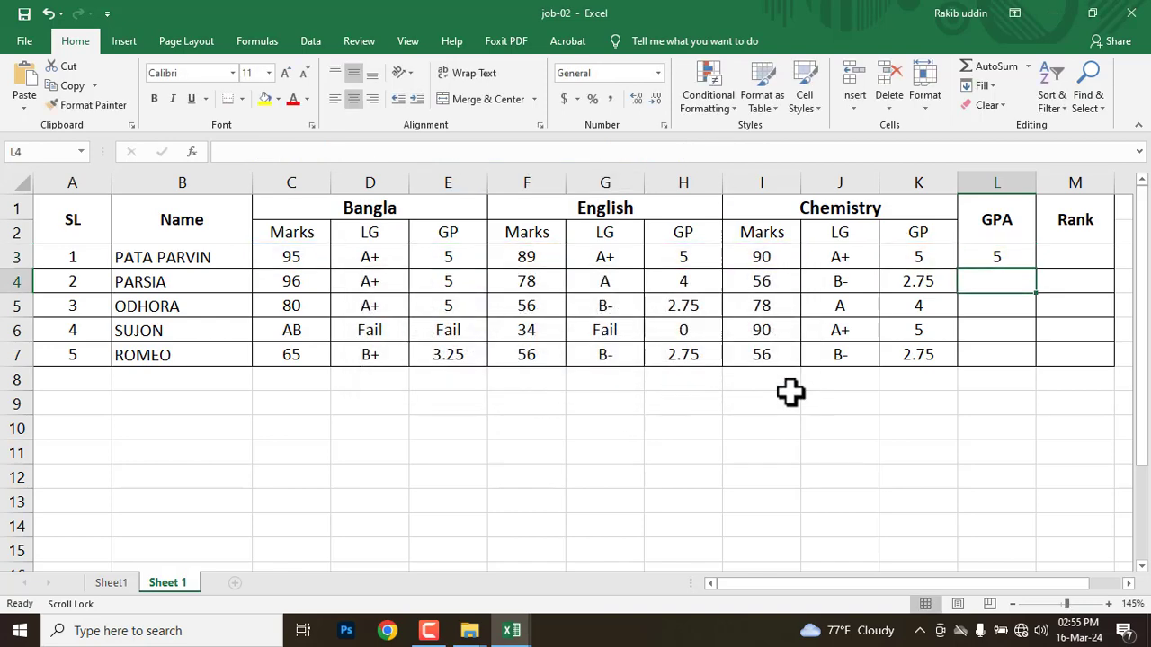
pyautogui.click(1000, 259)
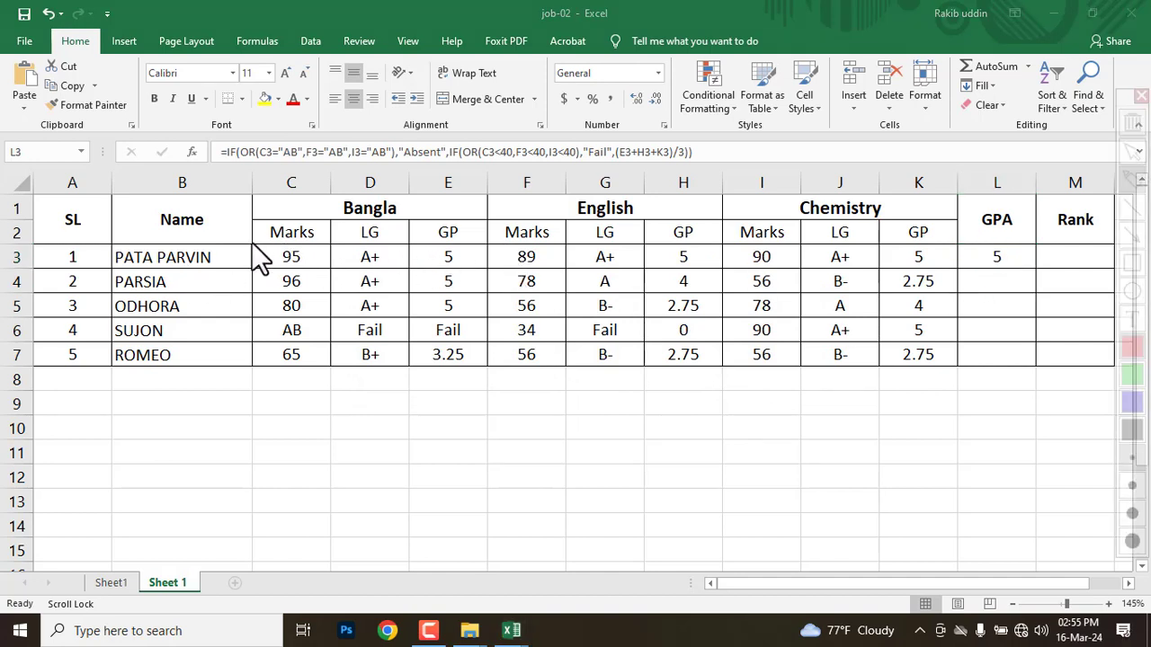
# Box marks 95, 89, 90, their GPs of 5, and the resulting GPA 5.
pyautogui.moveTo(253, 243)
pyautogui.mouseDown()
pyautogui.moveTo(298, 259)
pyautogui.moveTo(270, 265)
pyautogui.moveTo(320, 269)
pyautogui.mouseUp()
pyautogui.hotkey('ctrl', 'z')
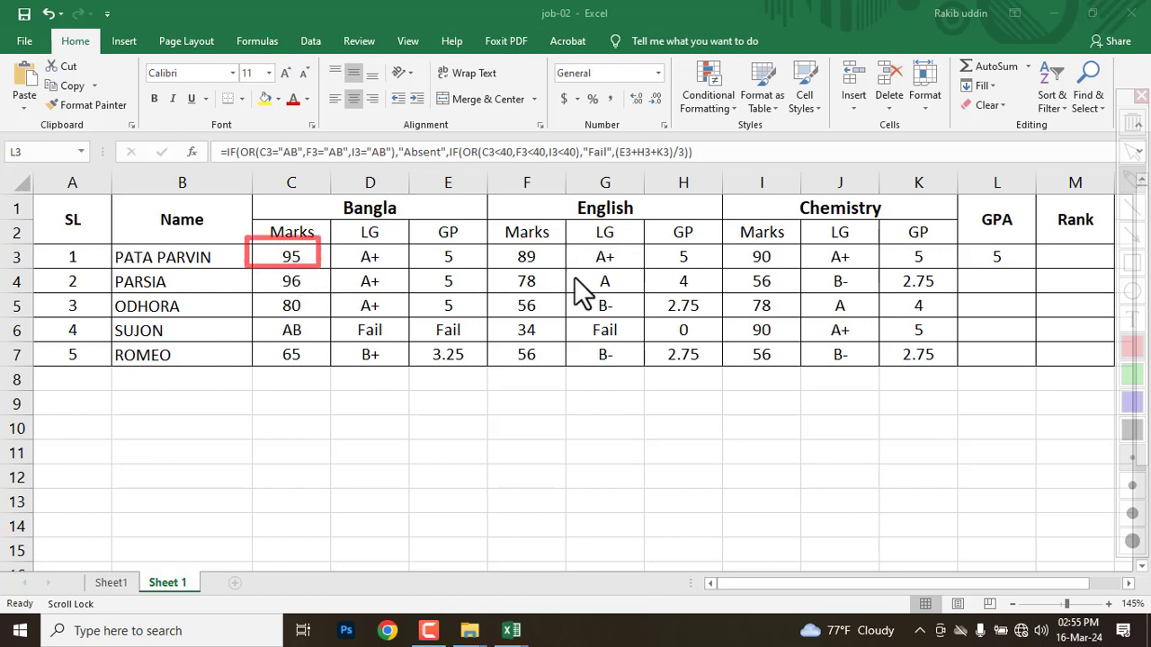
pyautogui.moveTo(493, 244); pyautogui.dragTo(547, 266)
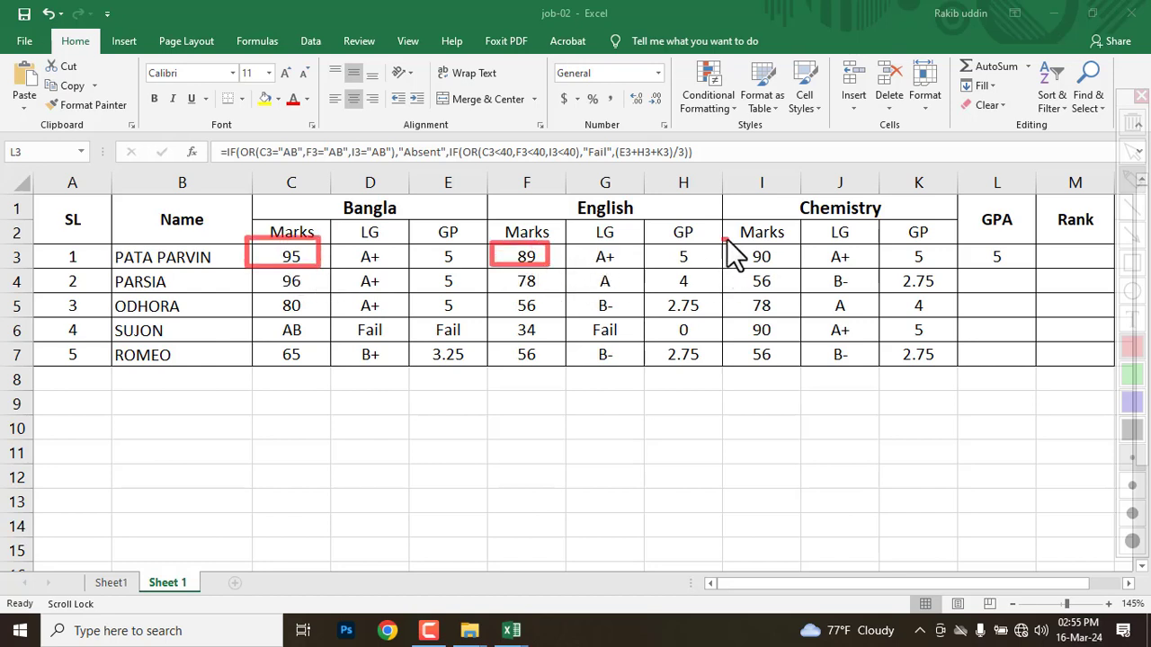
pyautogui.moveTo(724, 244); pyautogui.dragTo(784, 267)
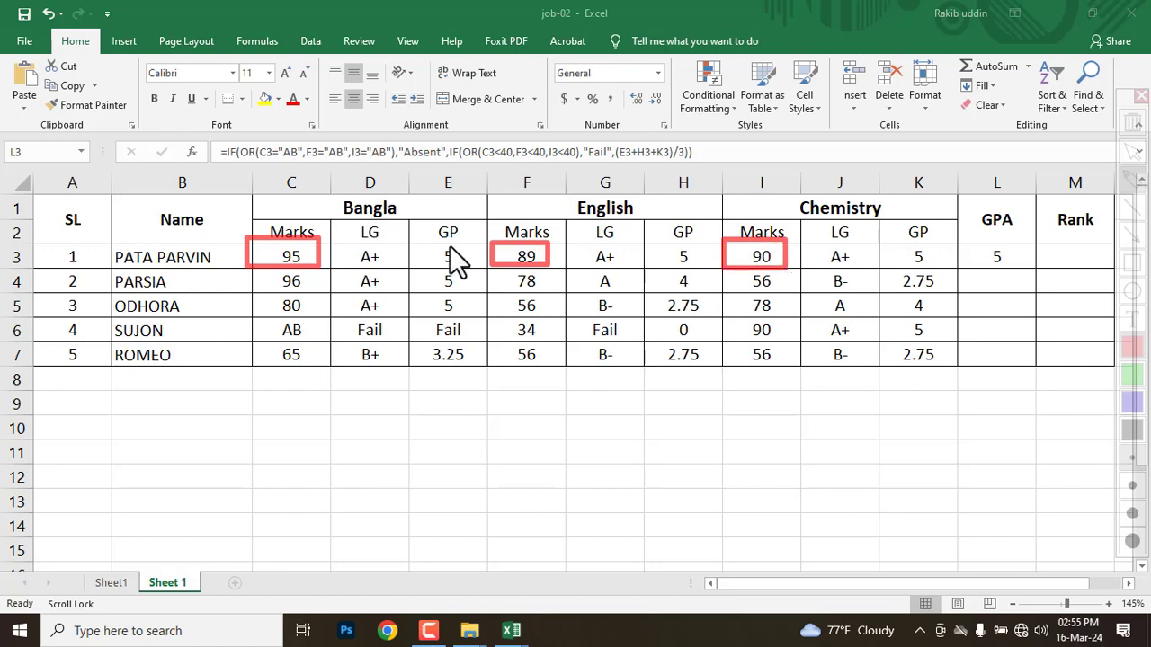
pyautogui.moveTo(421, 245); pyautogui.dragTo(477, 270)
pyautogui.moveTo(646, 245); pyautogui.dragTo(705, 268)
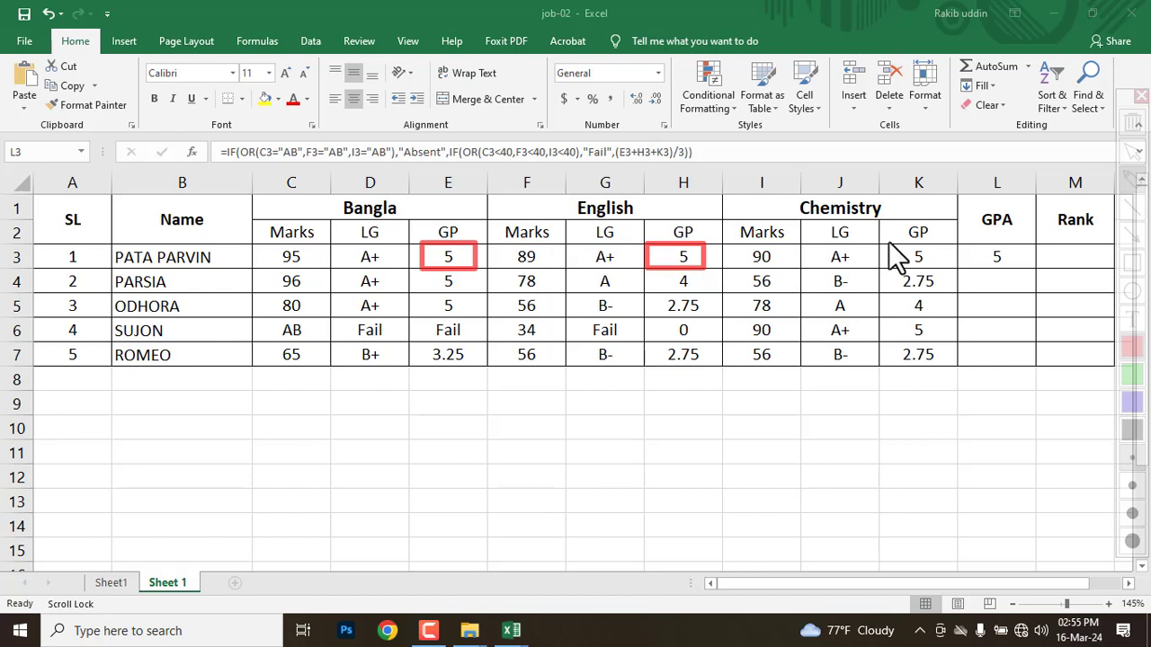
pyautogui.moveTo(887, 241); pyautogui.dragTo(935, 269)
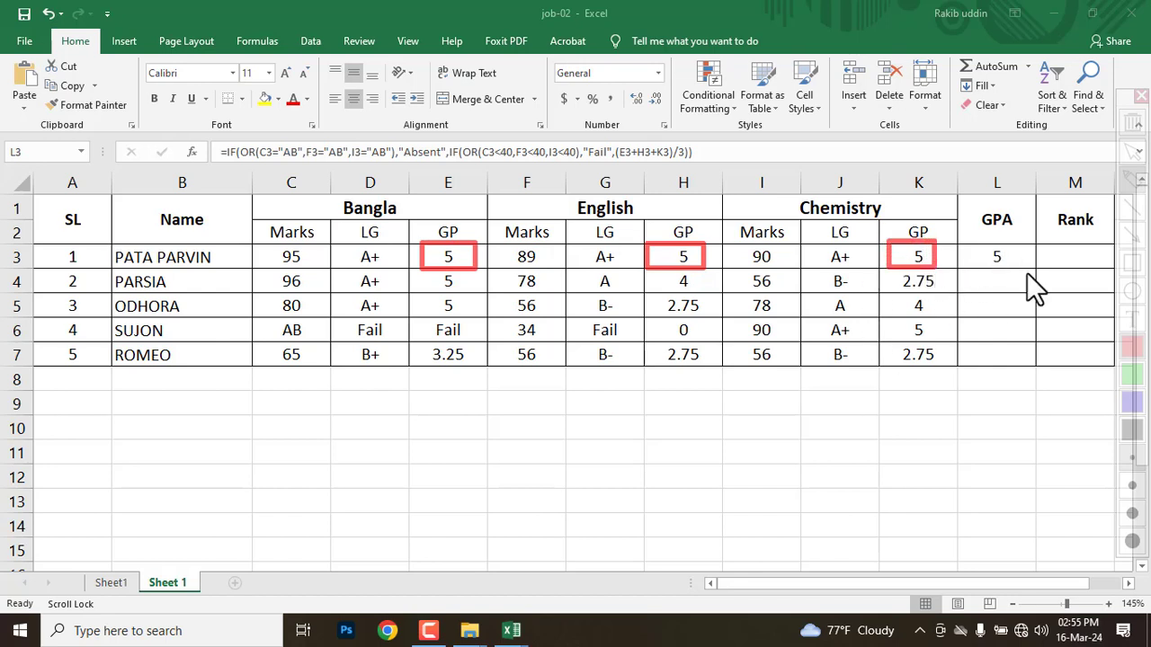
pyautogui.moveTo(961, 244); pyautogui.dragTo(1032, 268)
# Fill the GPA formula from L3 down to L7 and check L4 to L6.
pyautogui.press('Escape')
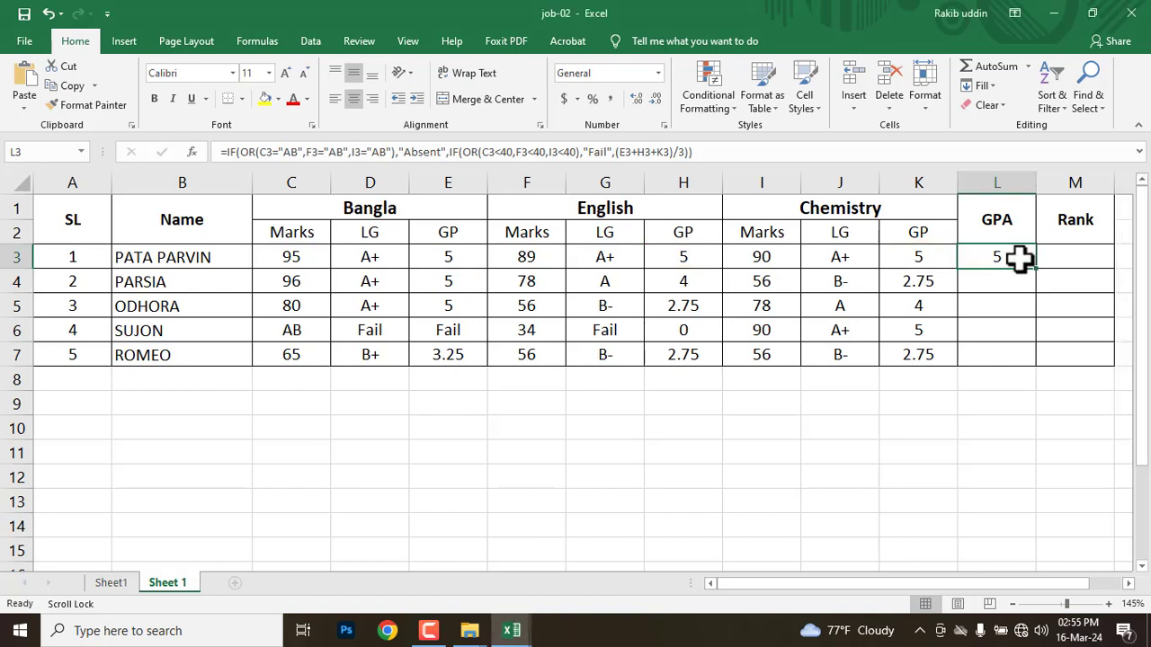
pyautogui.moveTo(1036, 270); pyautogui.dragTo(1043, 372)
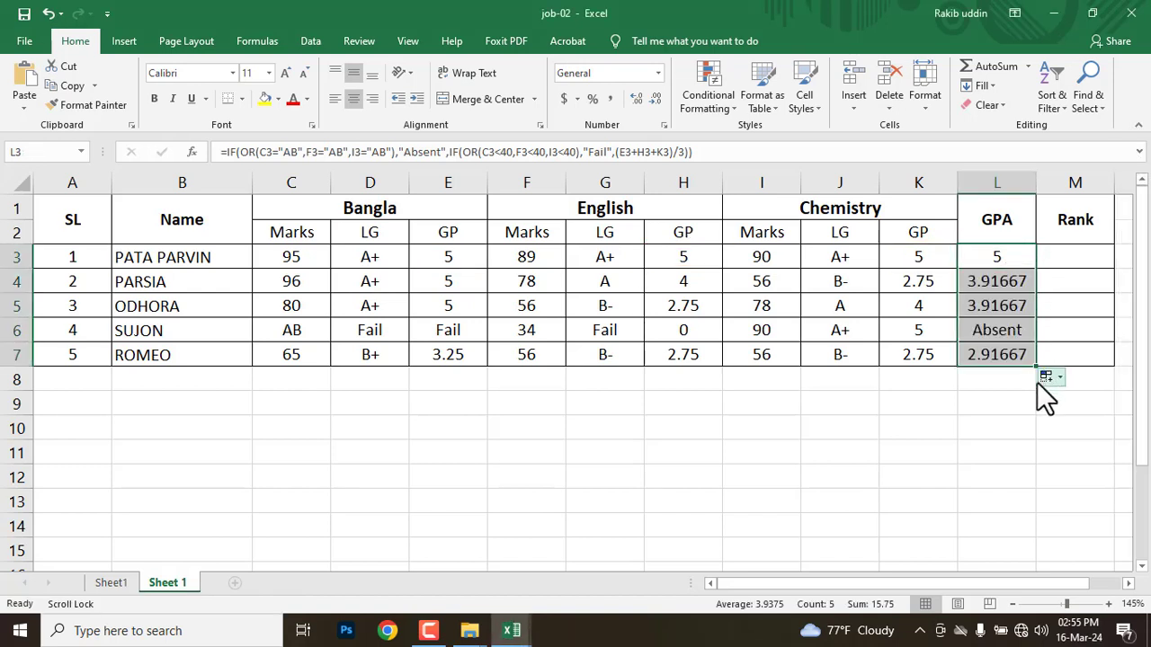
pyautogui.click(987, 280)
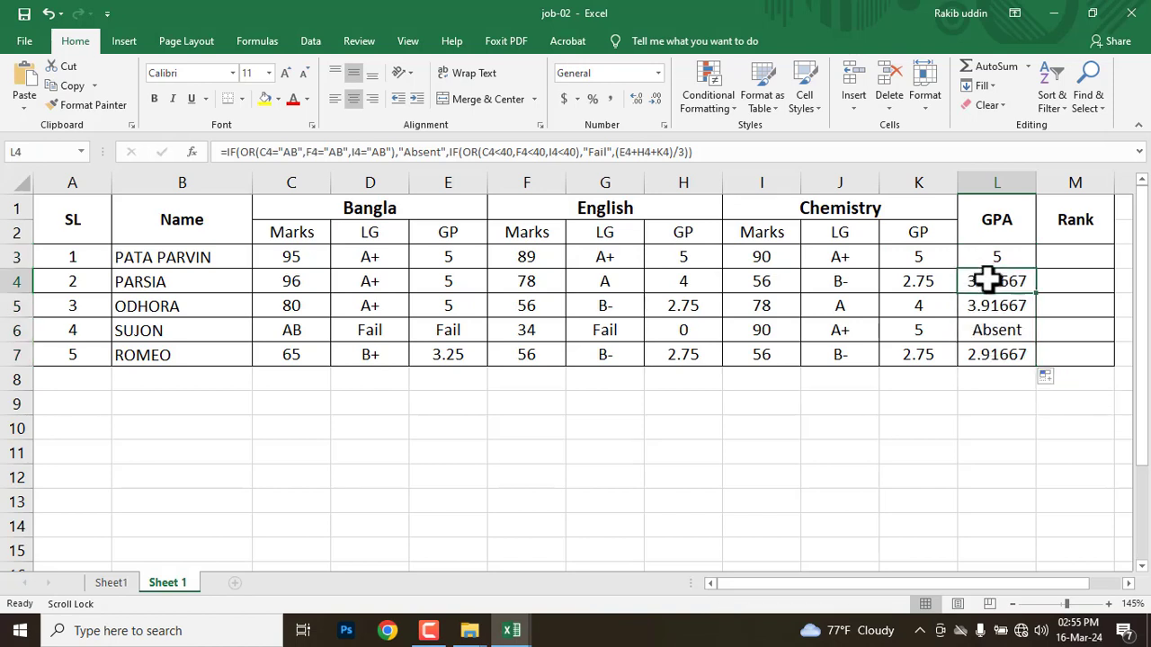
pyautogui.click(992, 303)
pyautogui.click(993, 331)
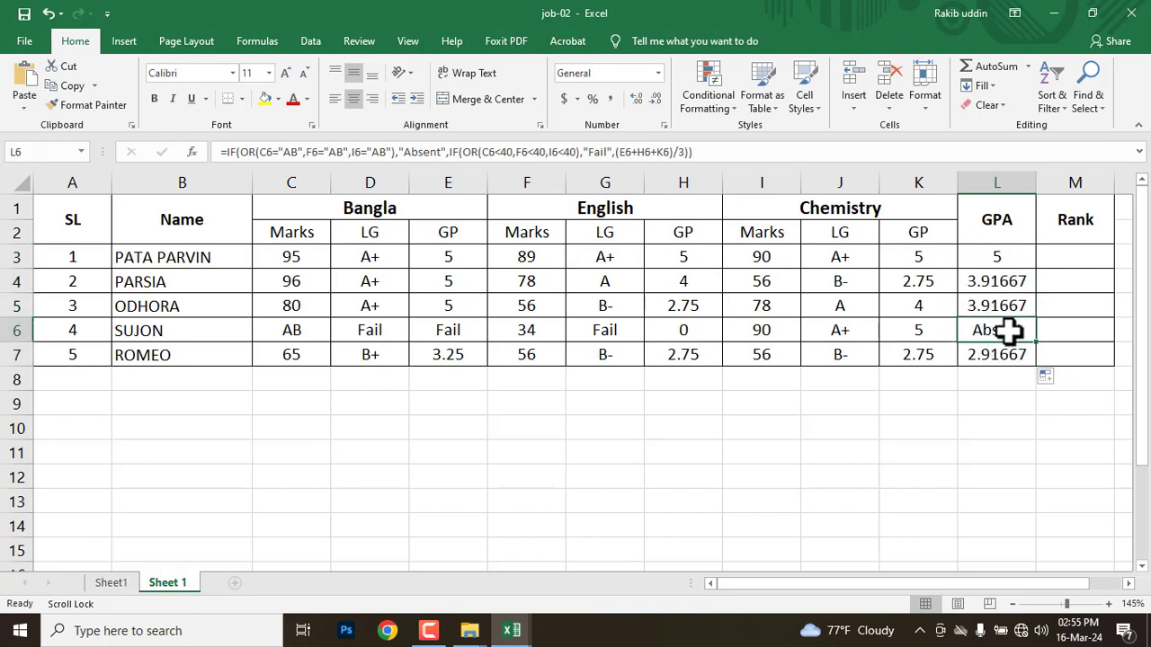
# Mark the AB mark in C6 and its Fail grade in D6, then inspect D6's formula.
pyautogui.hotkey('ctrl', 'shift', 'd')
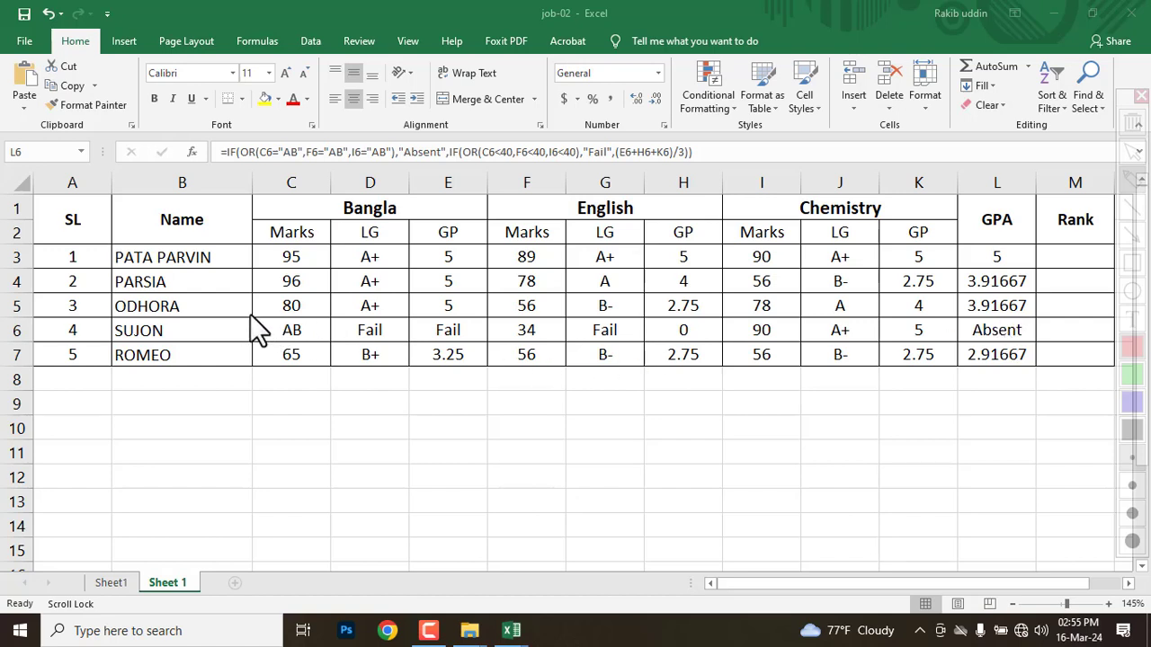
pyautogui.moveTo(248, 312); pyautogui.dragTo(328, 340)
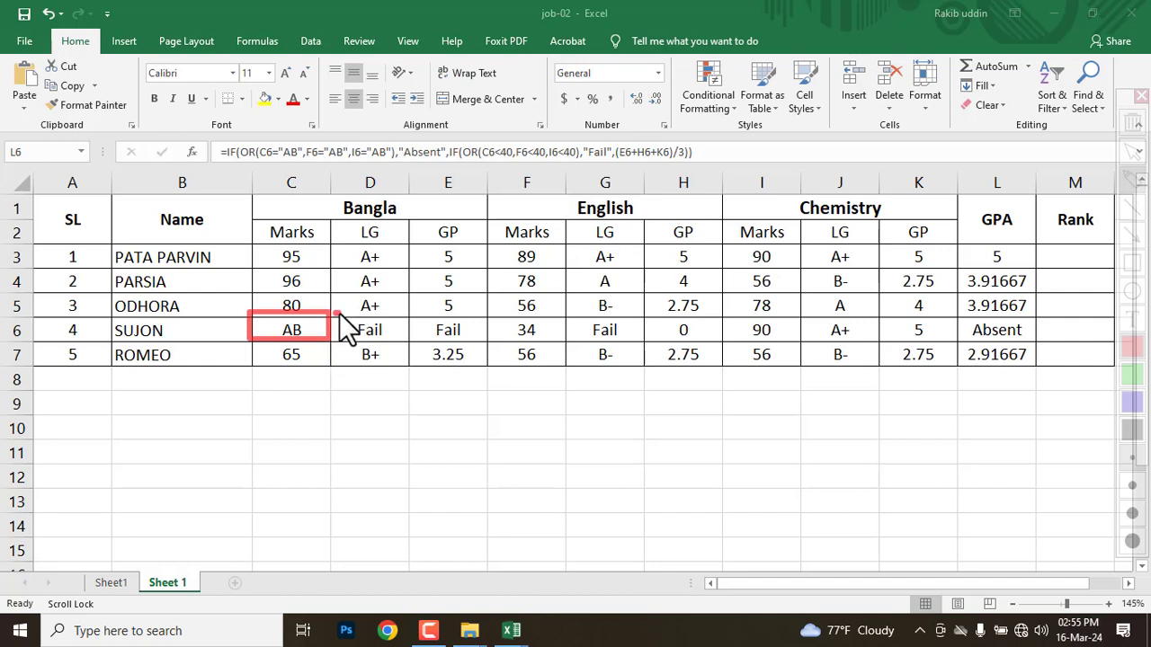
pyautogui.moveTo(334, 313); pyautogui.dragTo(402, 340)
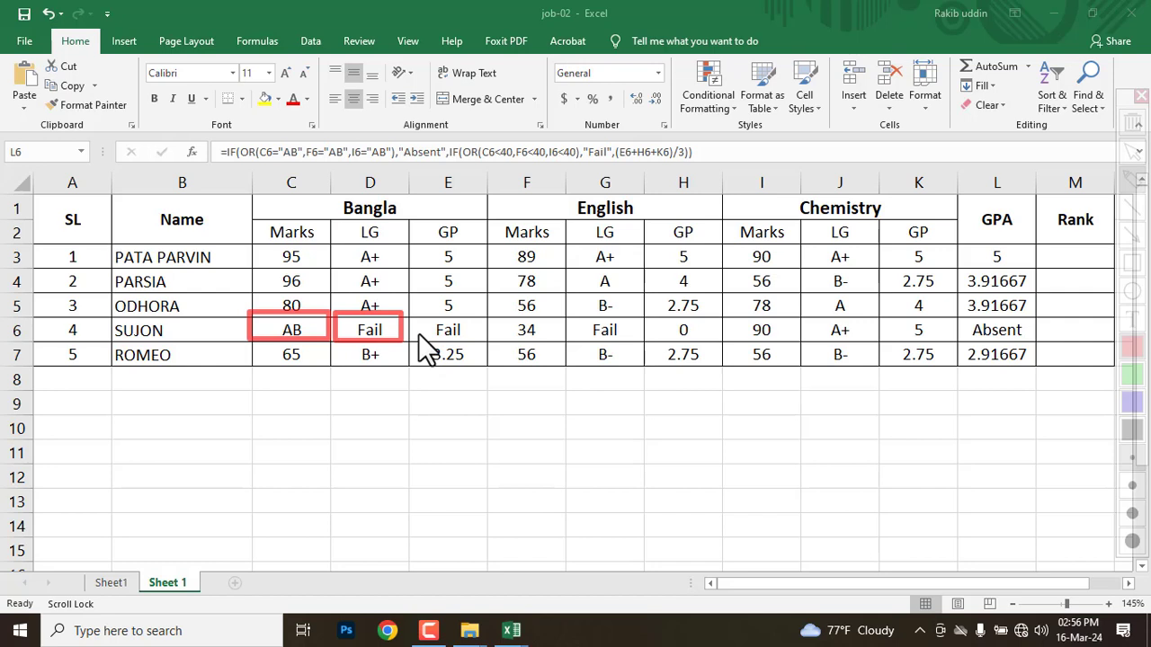
pyautogui.click(358, 331)
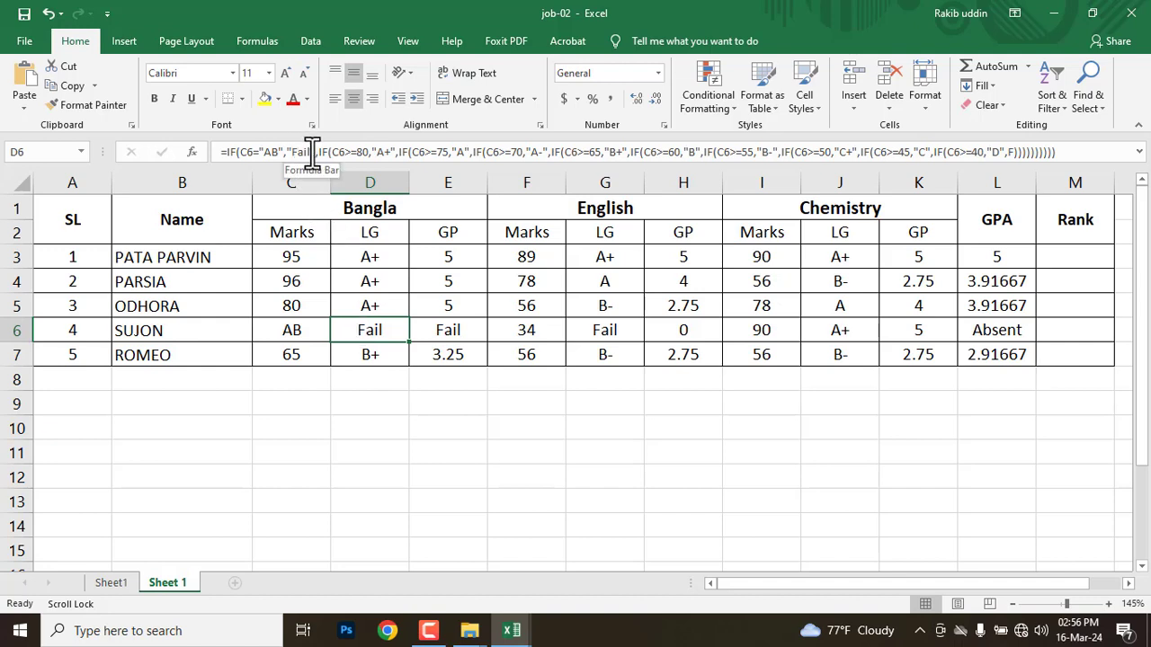
# Change "Fail" to "Absent" in D6's letter-grade formula so D6 shows Absent.
pyautogui.moveTo(313, 151); pyautogui.dragTo(290, 151)
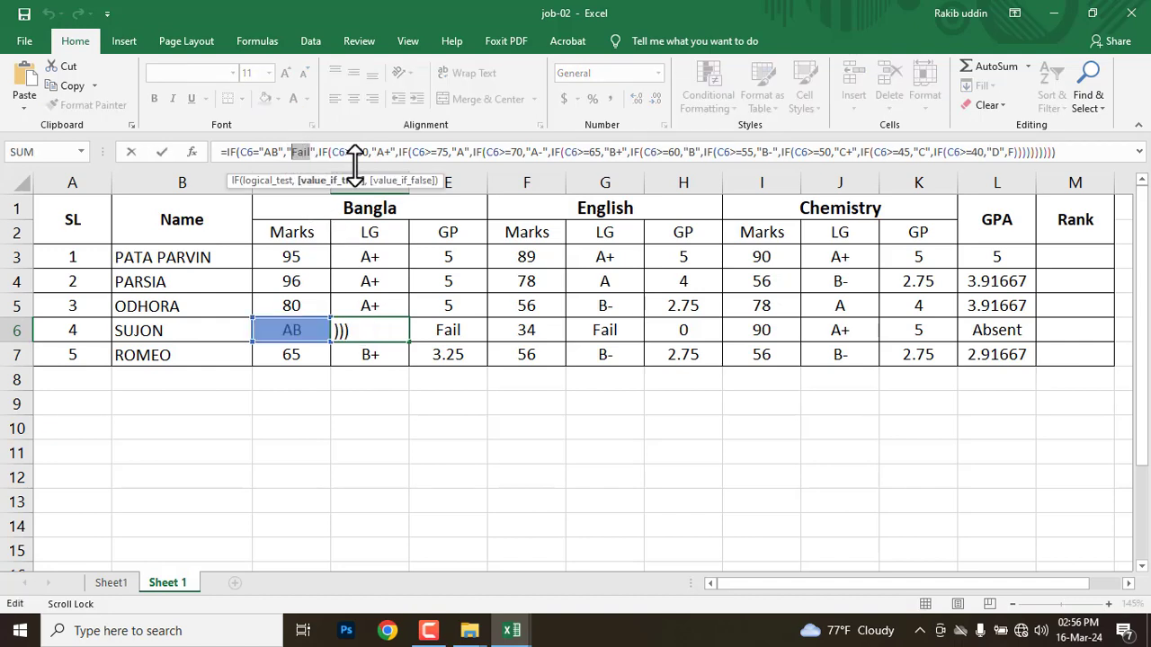
pyautogui.write('Absent')
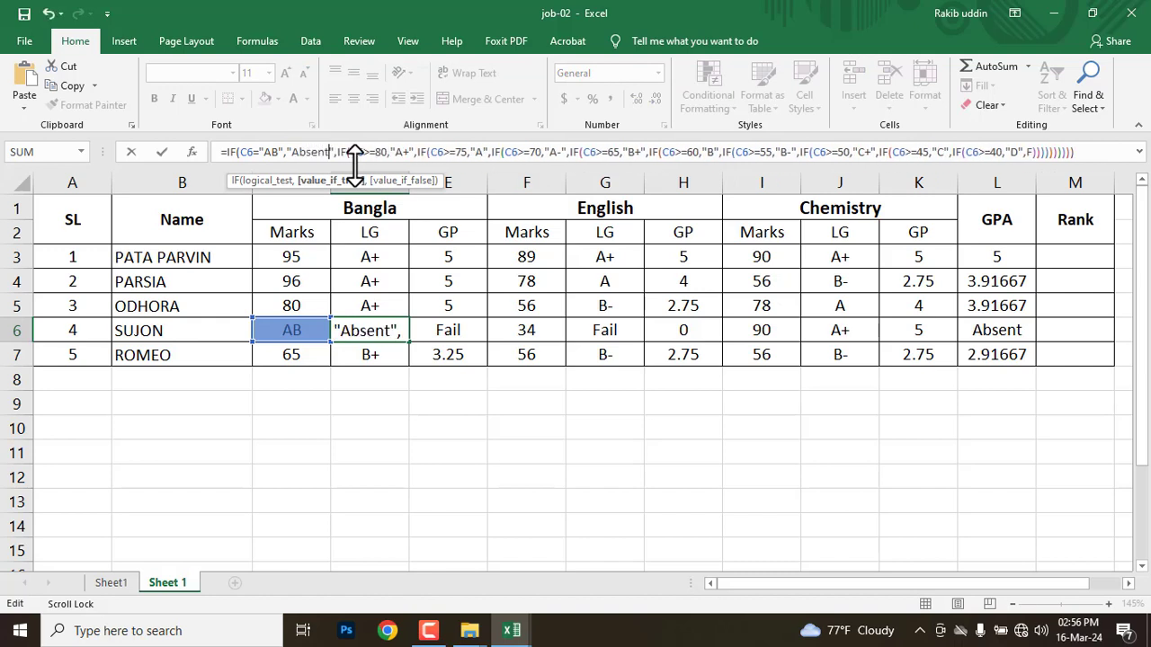
pyautogui.press('Return')
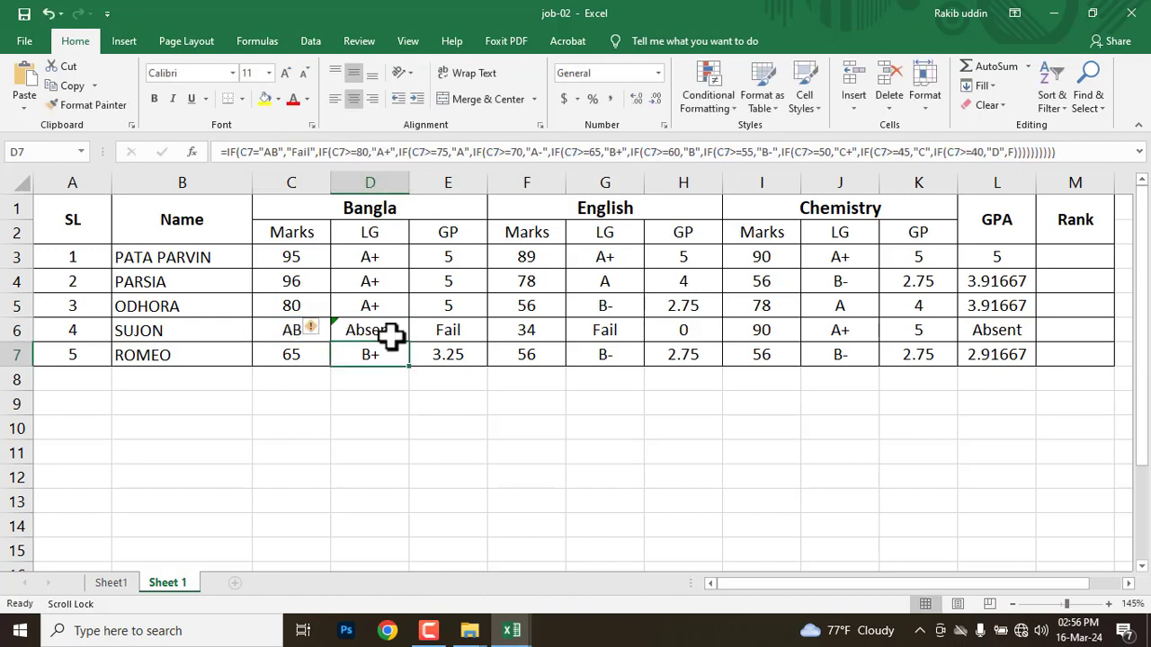
pyautogui.click(392, 334)
# Make the same "Absent" change in D3's formula and refill it down to D7.
pyautogui.click(387, 256)
pyautogui.doubleClick(303, 152)
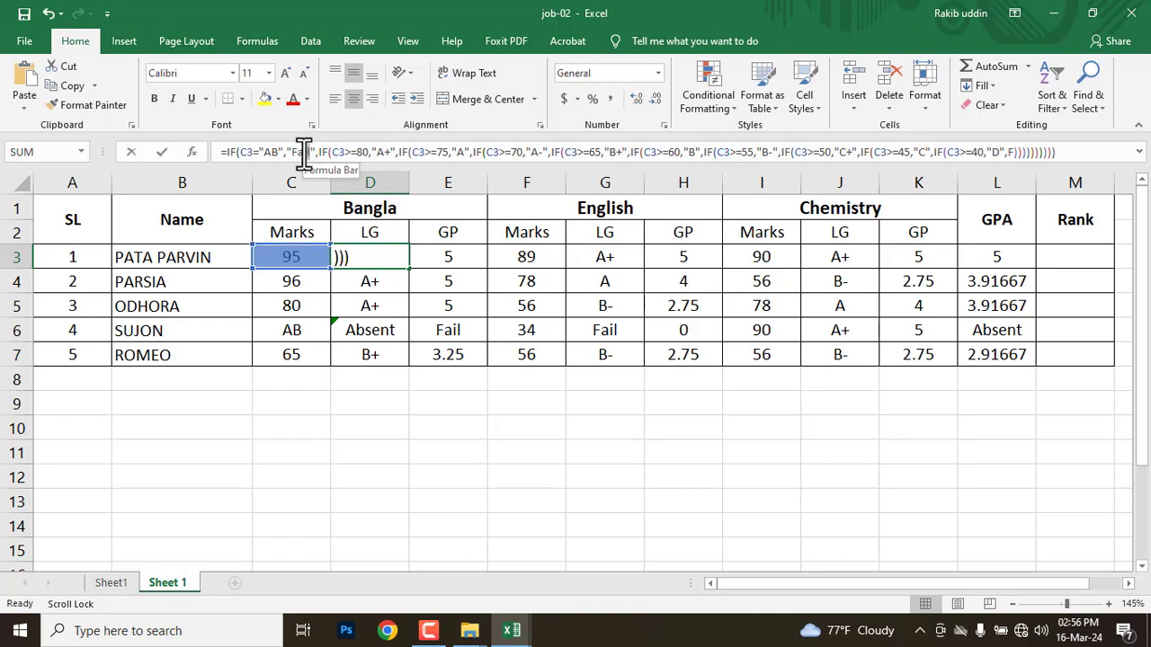
pyautogui.write('Ab')
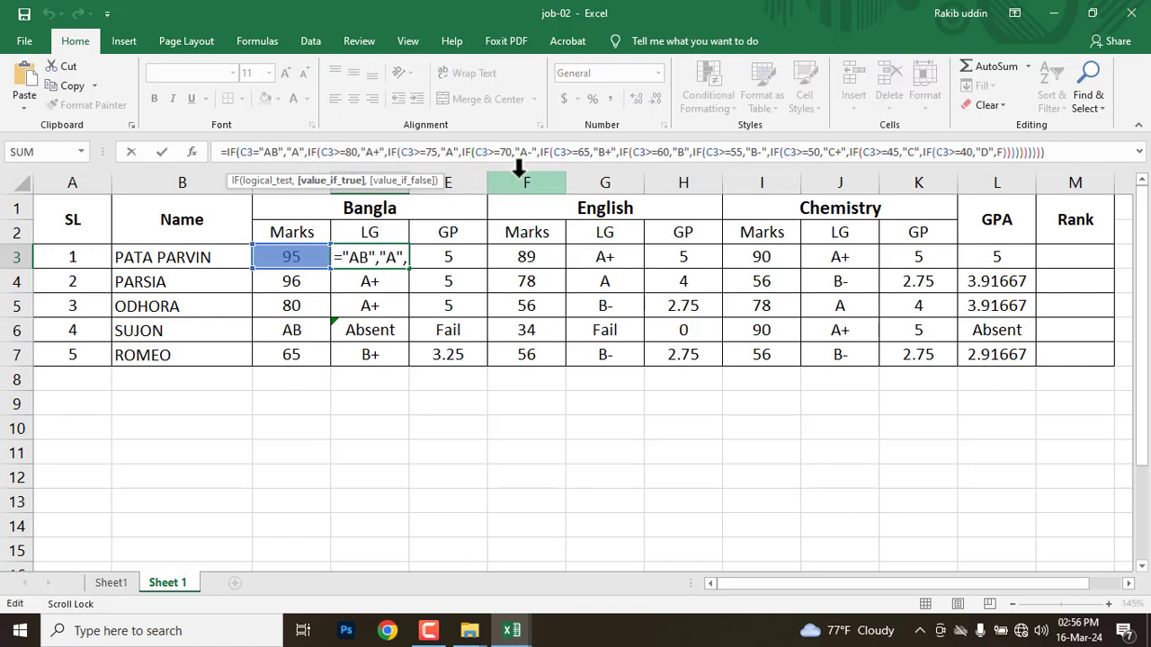
pyautogui.write('sent')
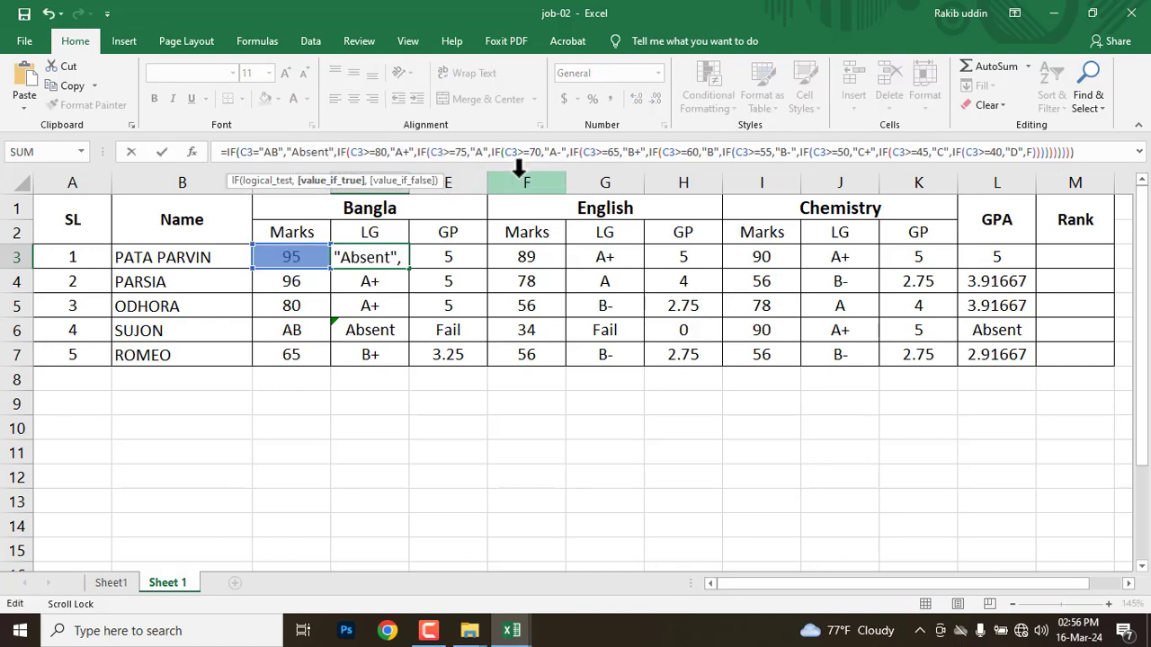
pyautogui.press('Return')
pyautogui.click(369, 256)
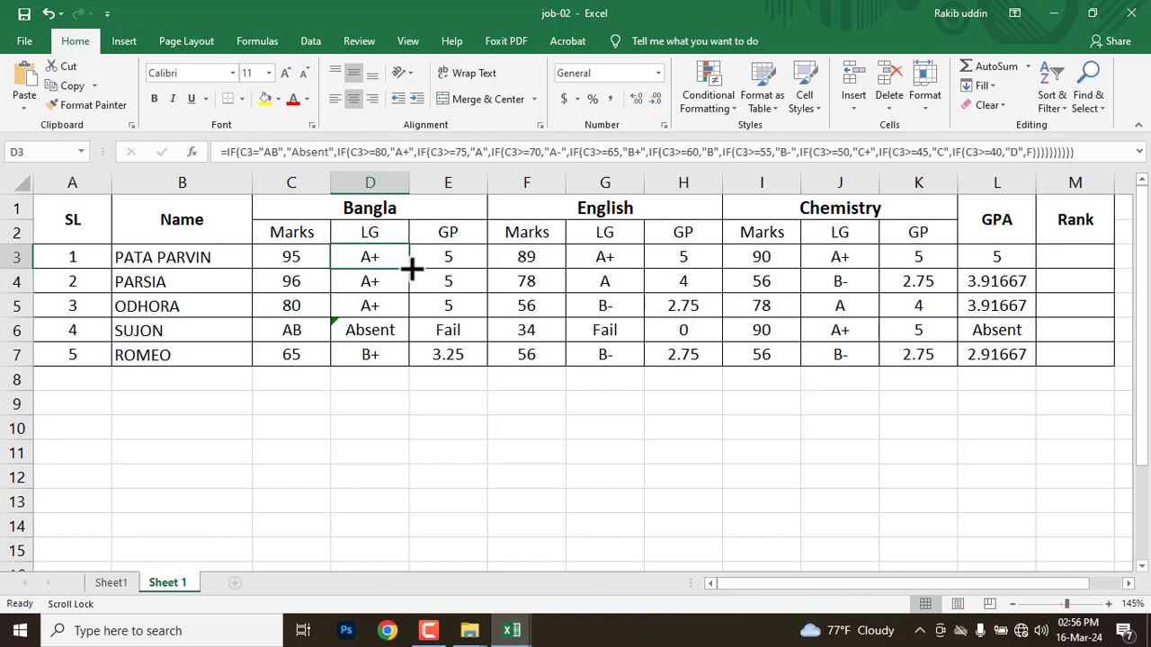
pyautogui.moveTo(410, 268); pyautogui.dragTo(412, 366)
pyautogui.click(386, 407)
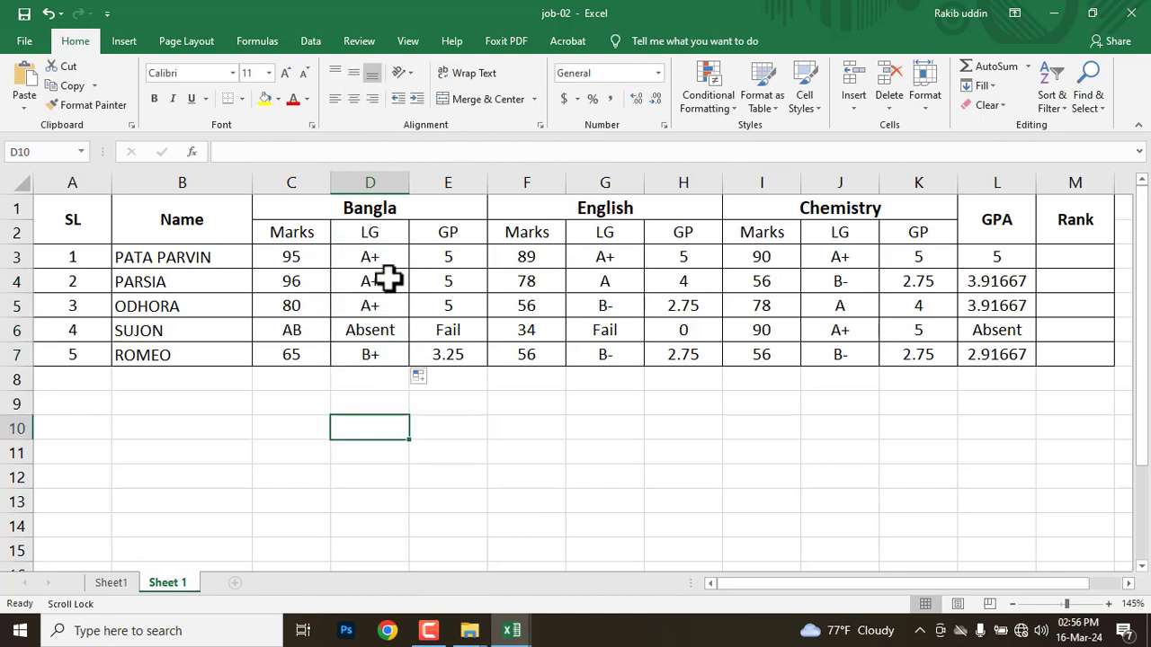
pyautogui.click(369, 330)
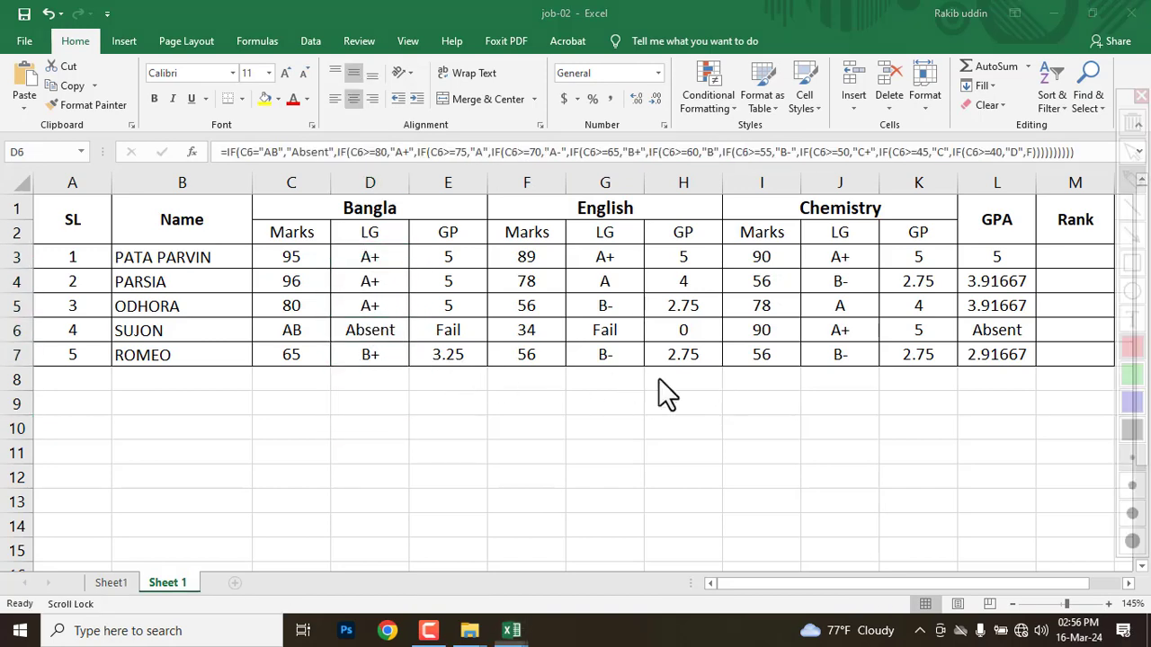
# Replace "Fail" with "Absent" in E6's Bangla GP formula.
pyautogui.moveTo(248, 312)
pyautogui.mouseDown()
pyautogui.moveTo(320, 342)
pyautogui.moveTo(398, 342)
pyautogui.mouseUp()
pyautogui.press('Escape')
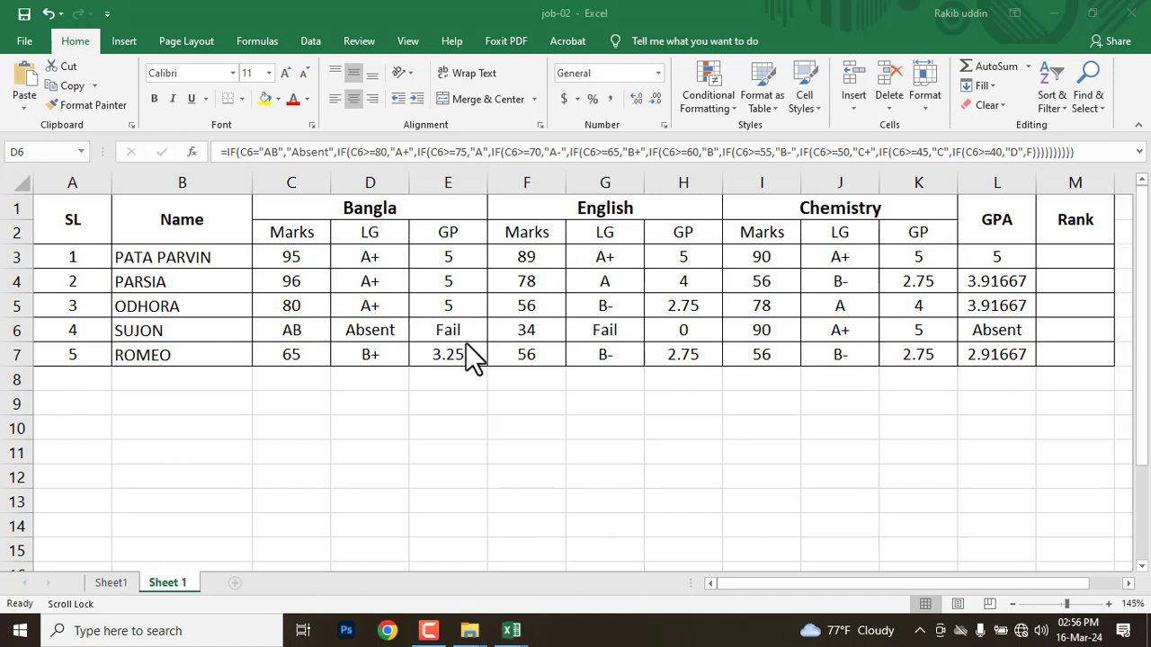
pyautogui.click(458, 330)
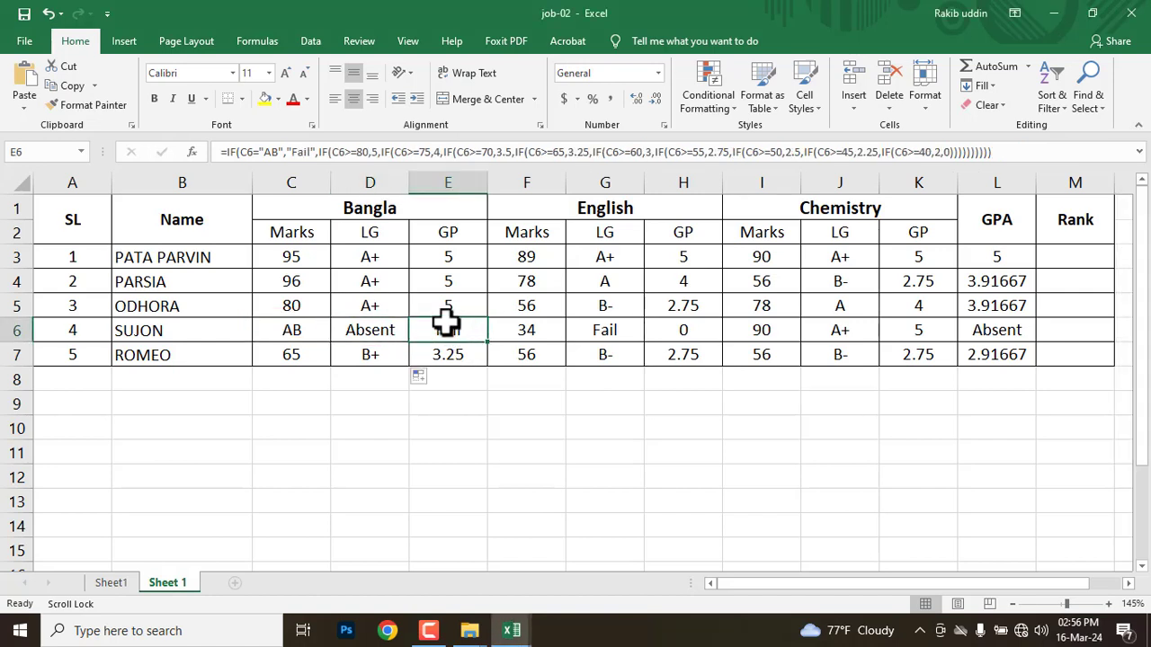
pyautogui.click(312, 152)
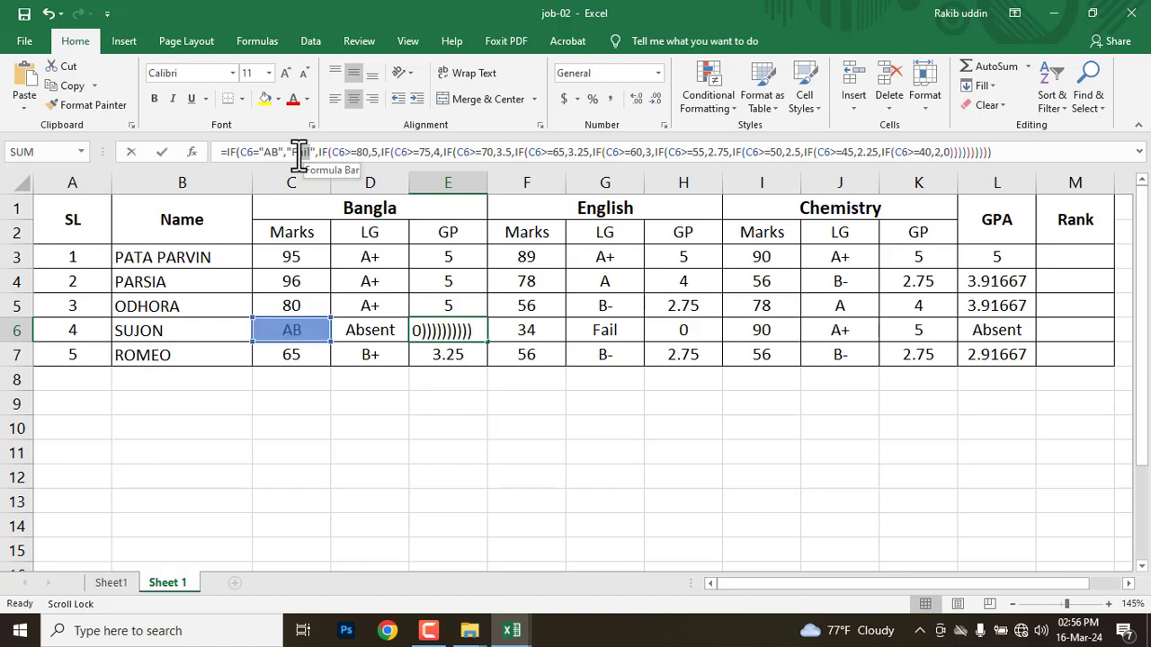
pyautogui.moveTo(303, 152); pyautogui.dragTo(297, 151)
pyautogui.press('BackSpace')
pyautogui.press('BackSpace')
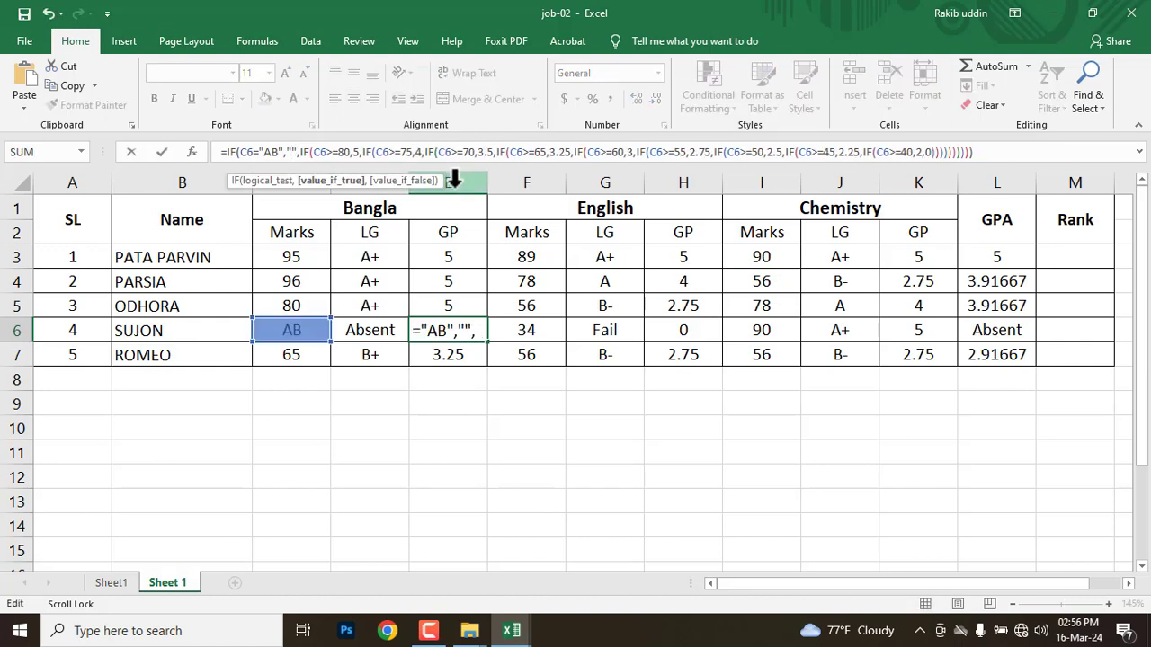
pyautogui.write('Absent')
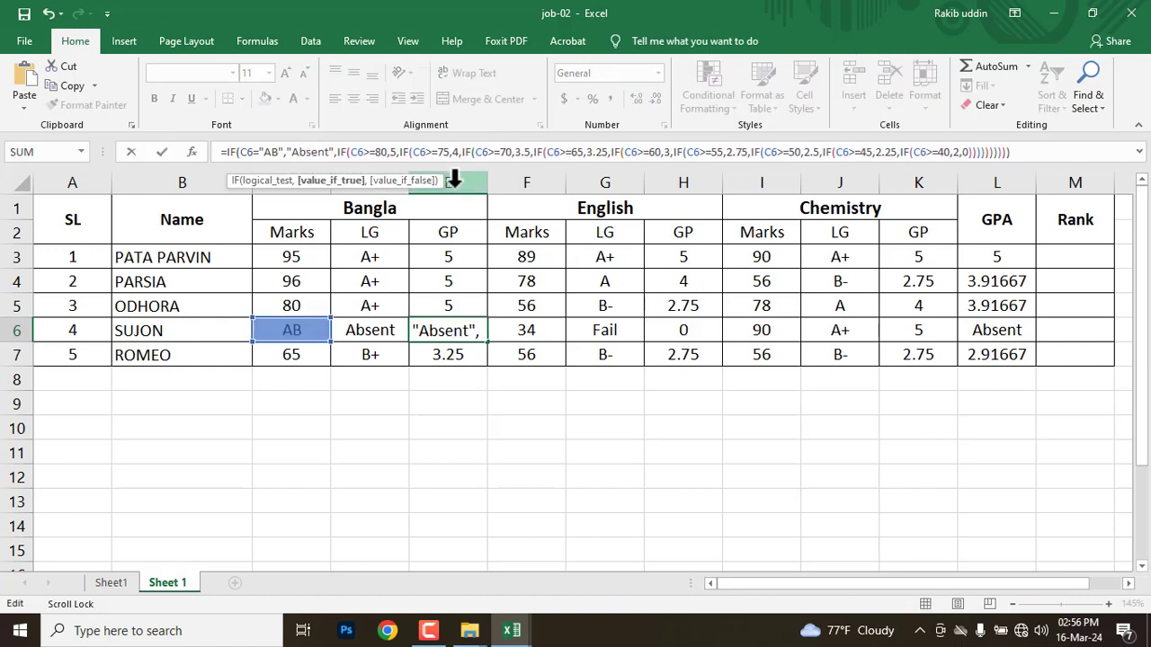
pyautogui.press('Return')
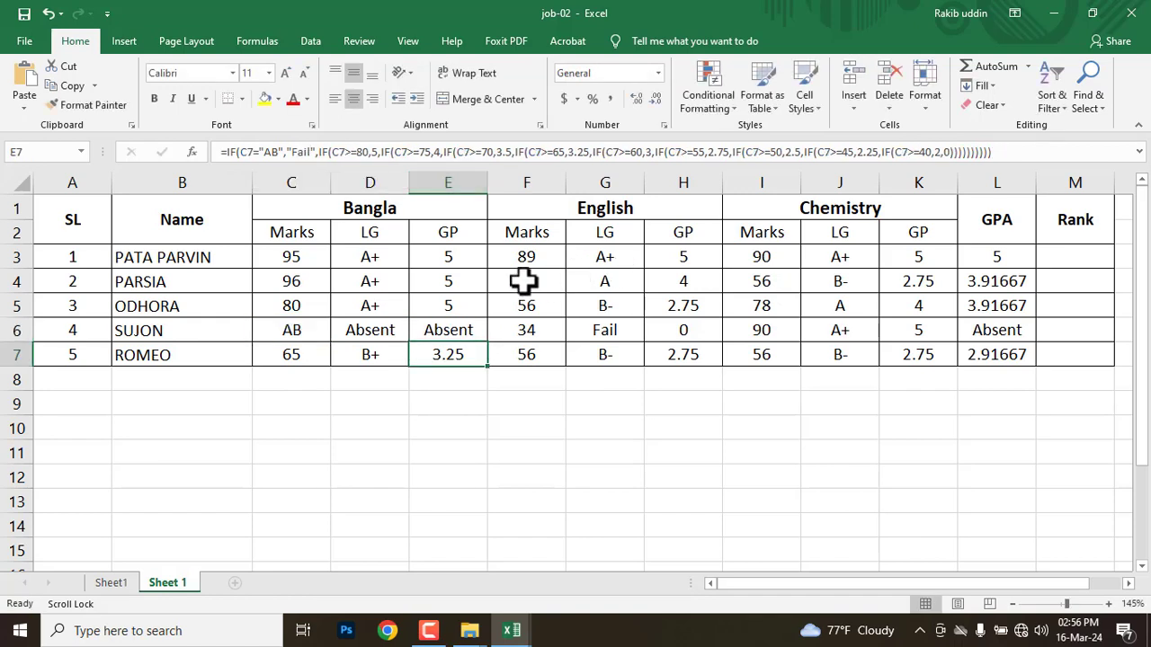
# Make the same "Absent" change in E3's GP formula and fill it down to E7.
pyautogui.click(474, 261)
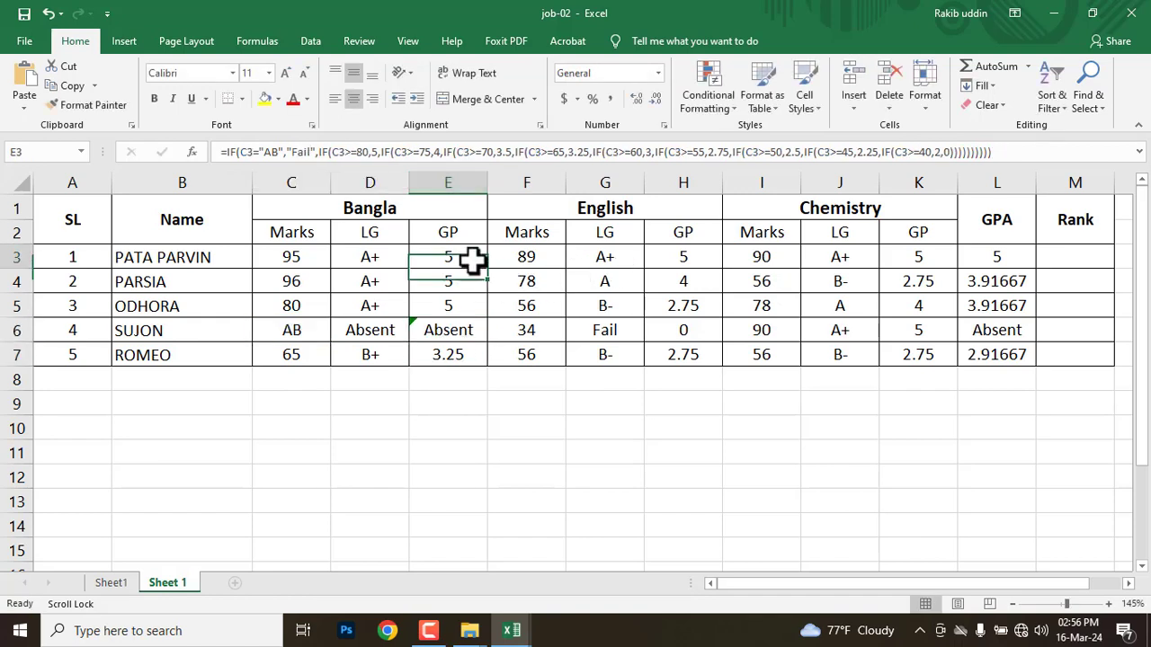
pyautogui.click(304, 153)
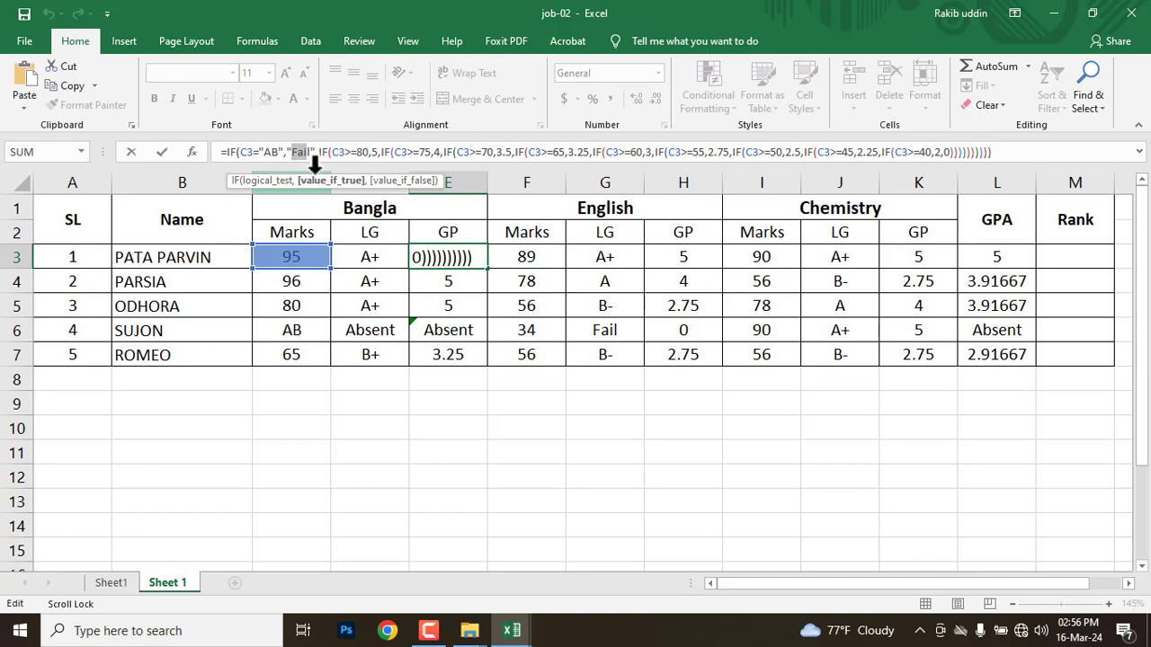
pyautogui.press('BackSpace')
pyautogui.write('Absent')
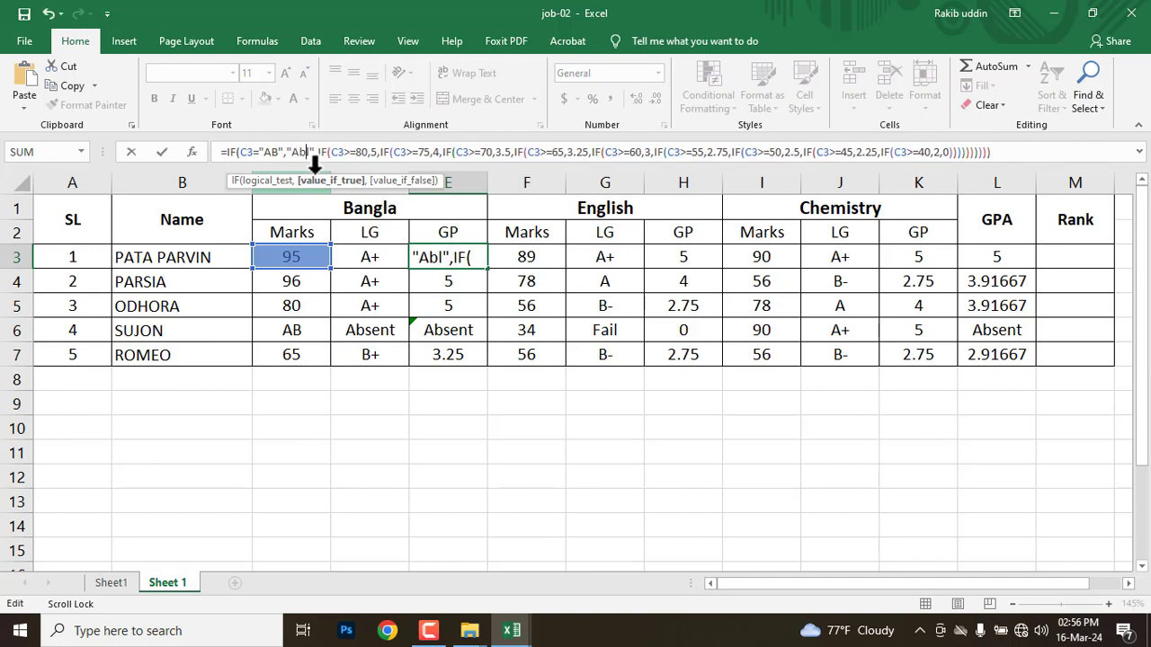
pyautogui.press('Return')
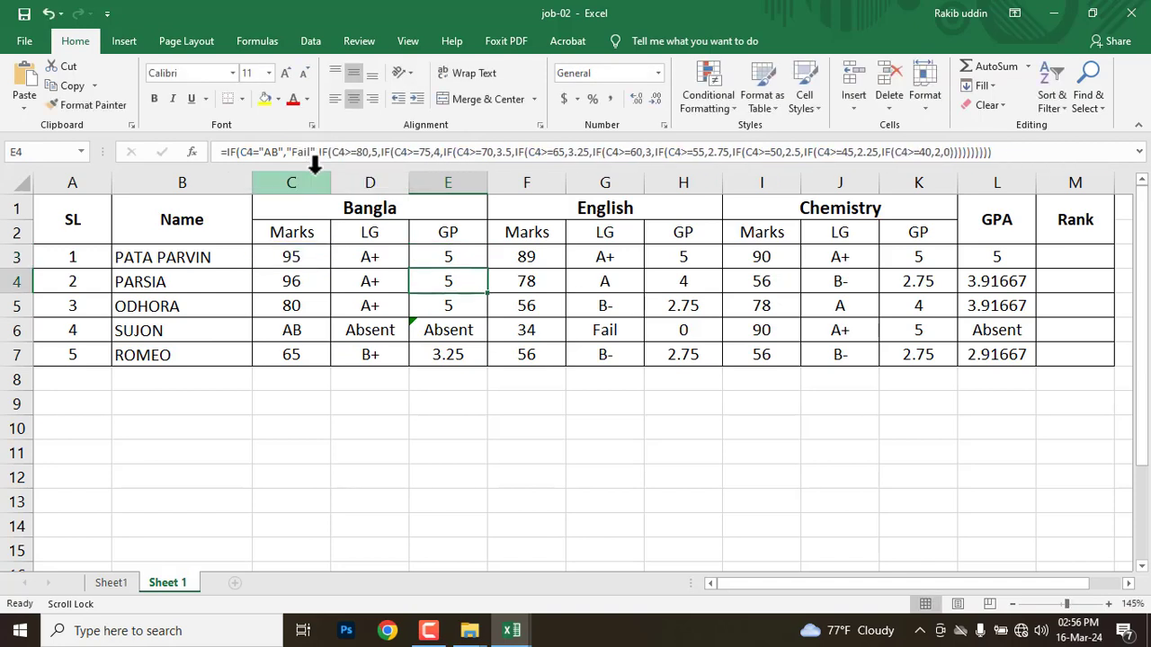
pyautogui.click(486, 266)
pyautogui.moveTo(490, 268); pyautogui.dragTo(488, 366)
pyautogui.click(480, 435)
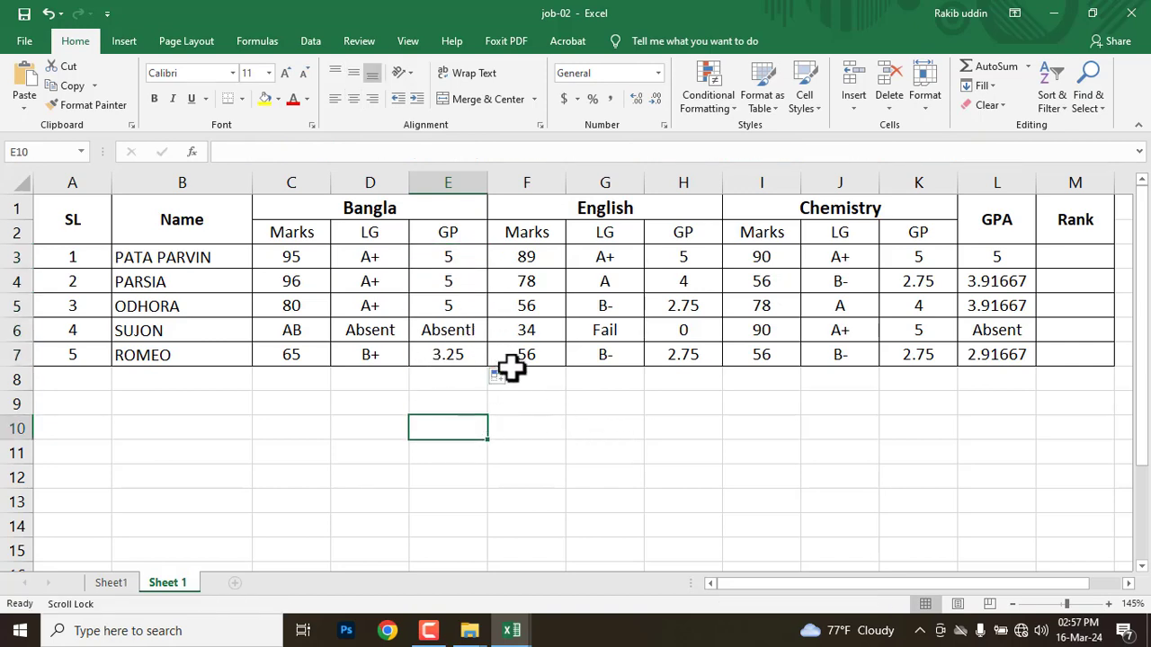
pyautogui.hotkey('ctrl', 'alt', 'g')
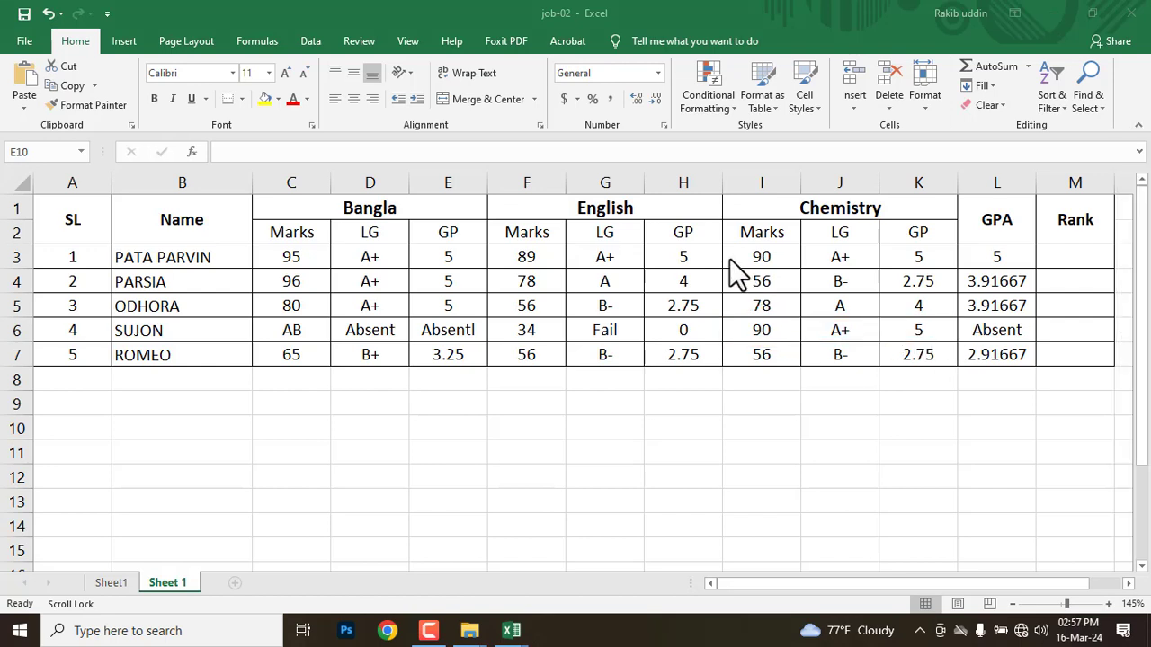
pyautogui.click(686, 256)
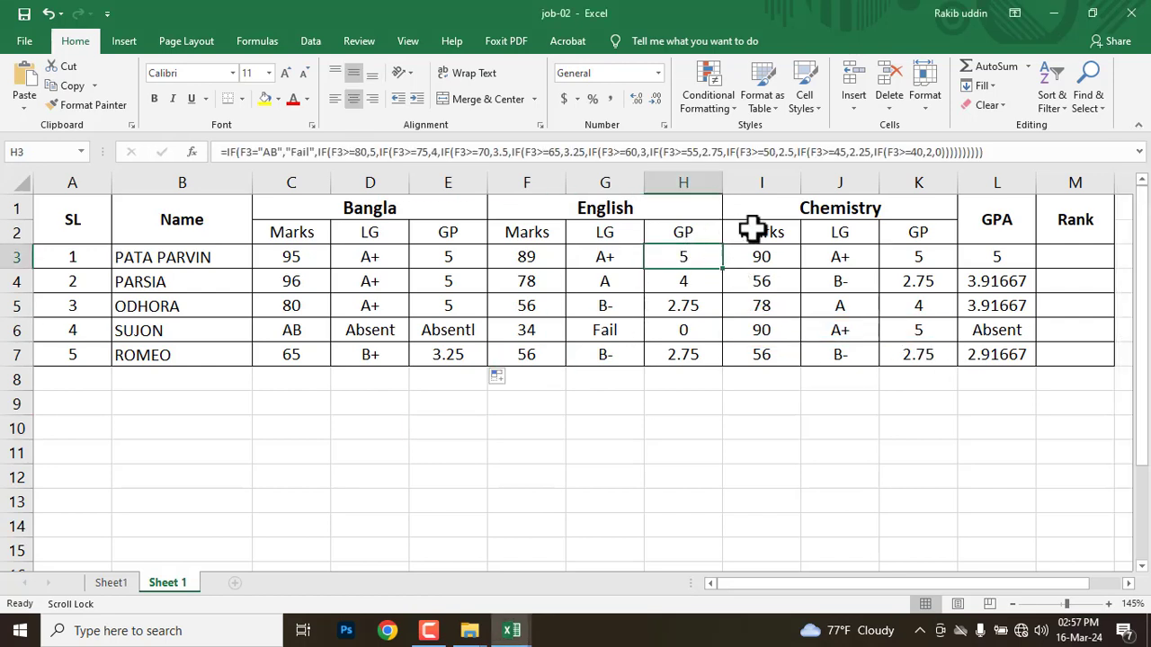
pyautogui.click(742, 434)
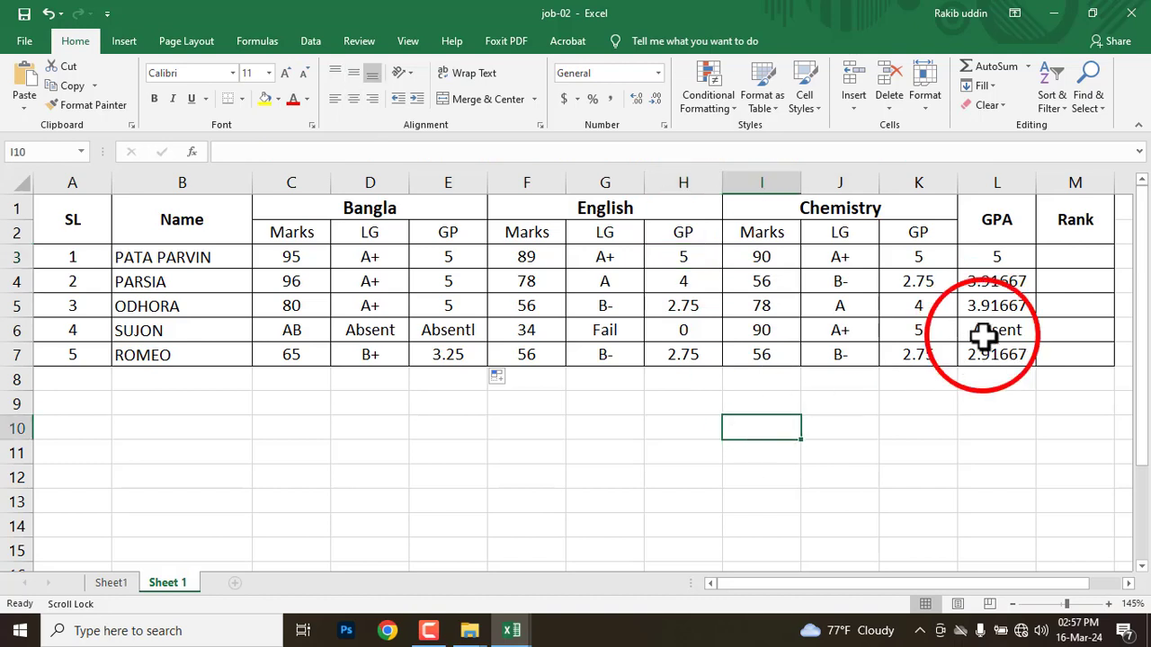
pyautogui.hotkey('ctrl', 'shift', '1')
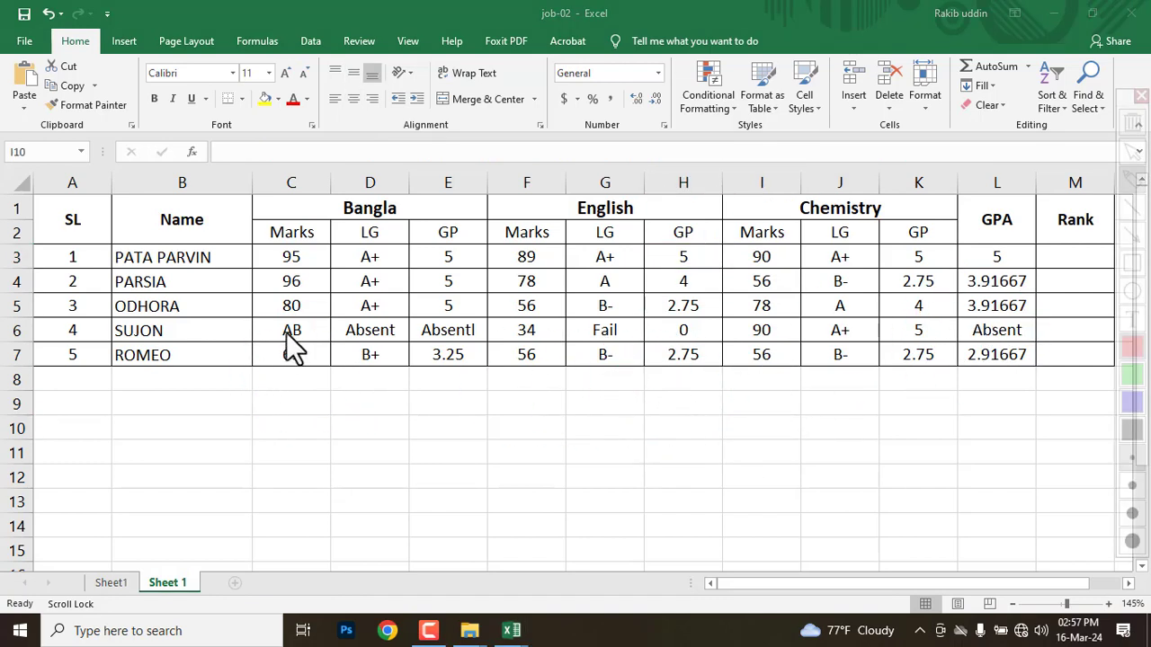
pyautogui.moveTo(251, 311)
pyautogui.mouseDown()
pyautogui.moveTo(452, 358)
pyautogui.moveTo(540, 358)
pyautogui.moveTo(554, 343)
pyautogui.mouseUp()
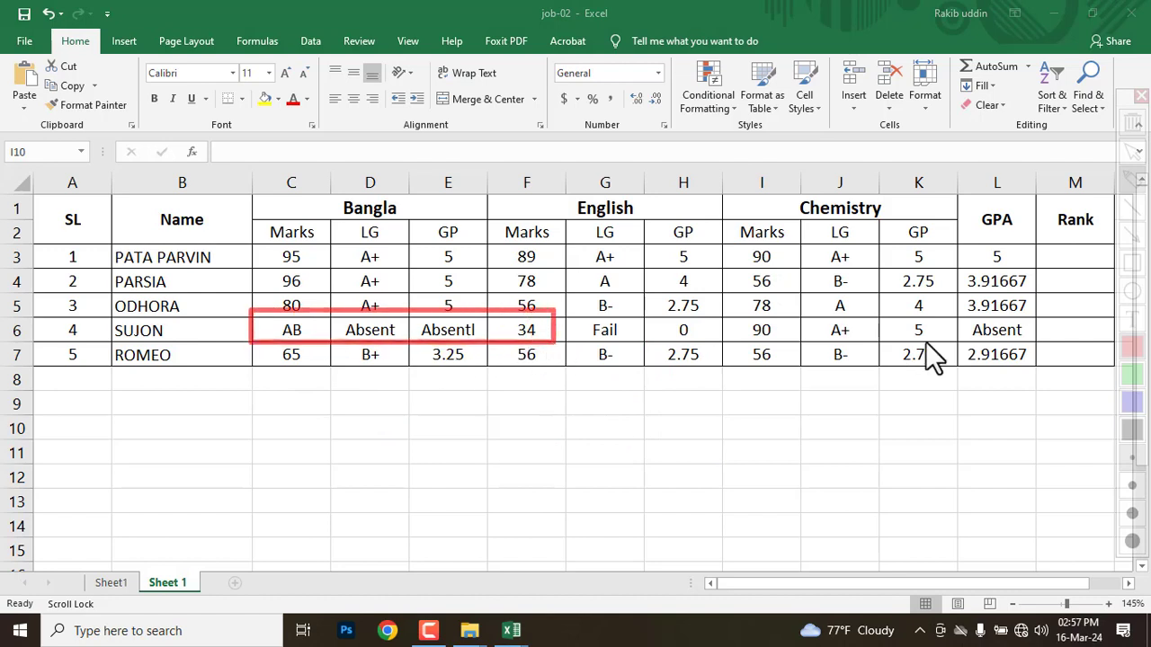
pyautogui.moveTo(942, 311); pyautogui.dragTo(1034, 340)
pyautogui.hotkey('ctrl', 'z')
pyautogui.press('Escape')
pyautogui.click(287, 331)
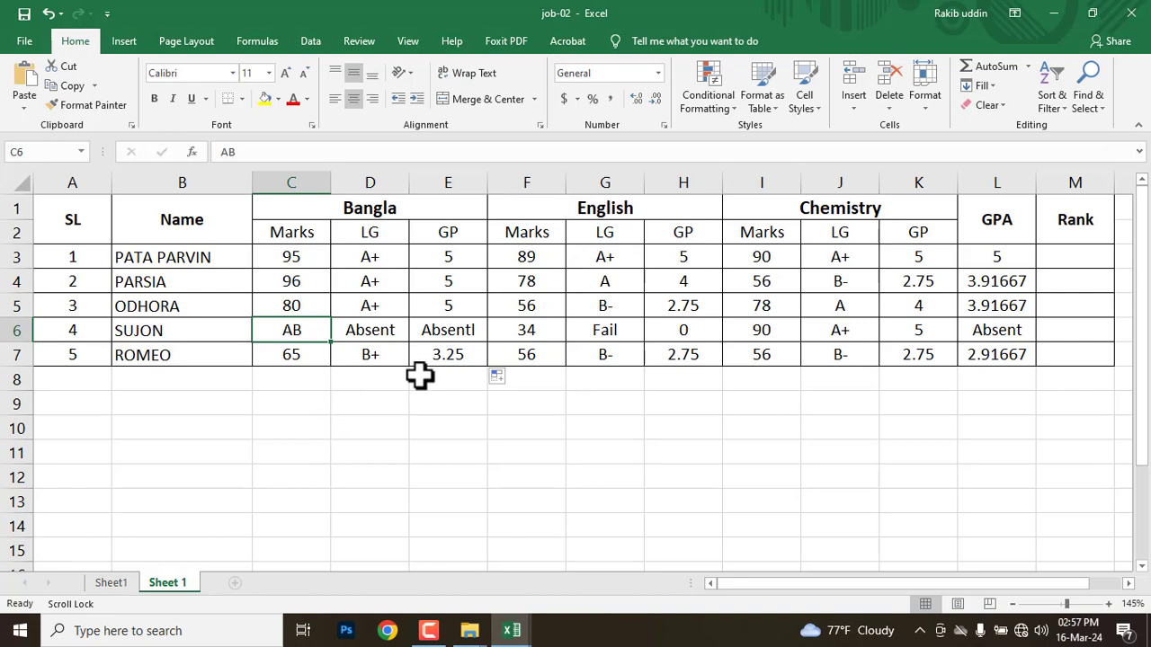
# Change the Bangla mark in C6 to 75 and check the new grade A, GP 4 and GPA.
pyautogui.write('75')
pyautogui.press('Return')
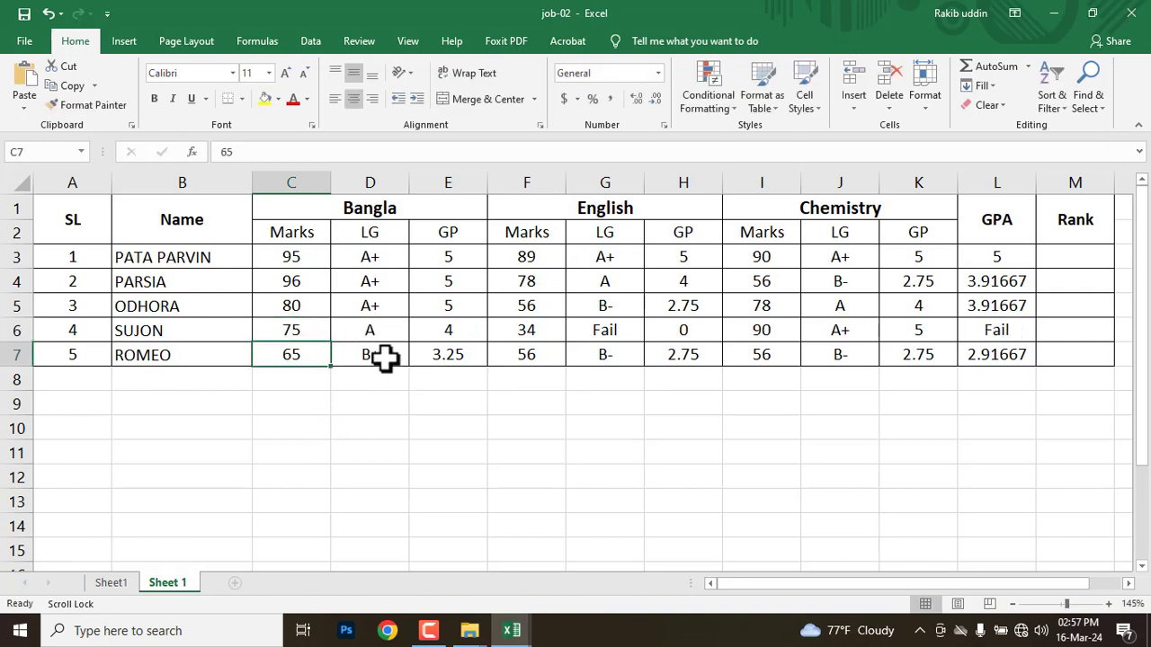
pyautogui.click(293, 330)
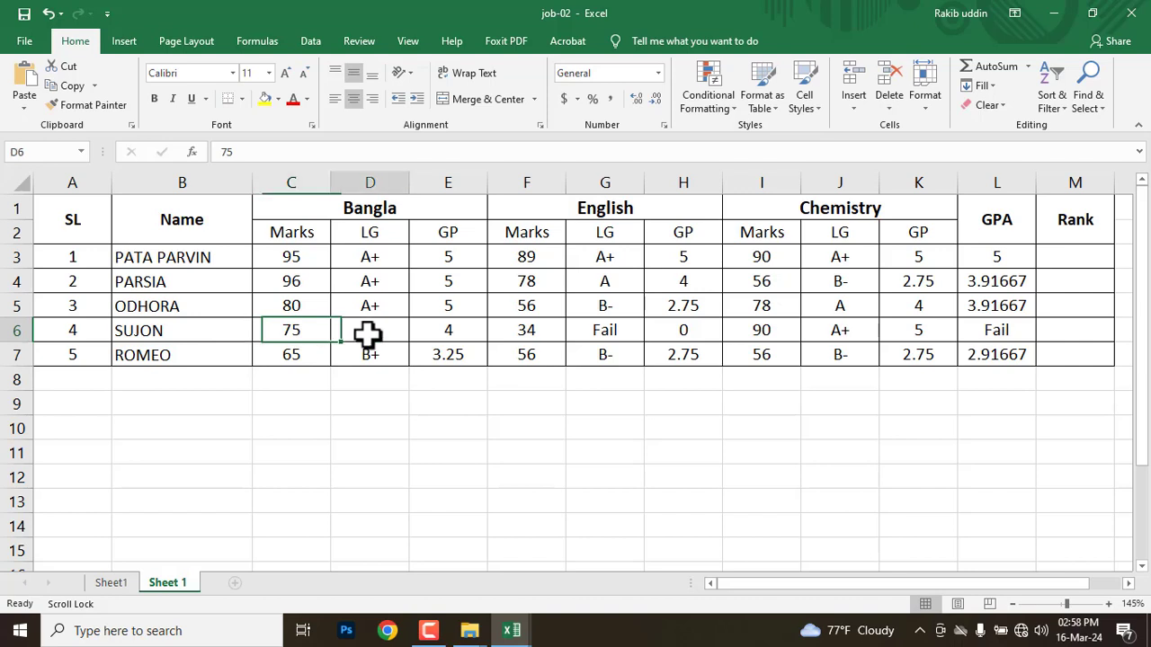
pyautogui.moveTo(369, 334); pyautogui.dragTo(416, 334)
pyautogui.click(981, 330)
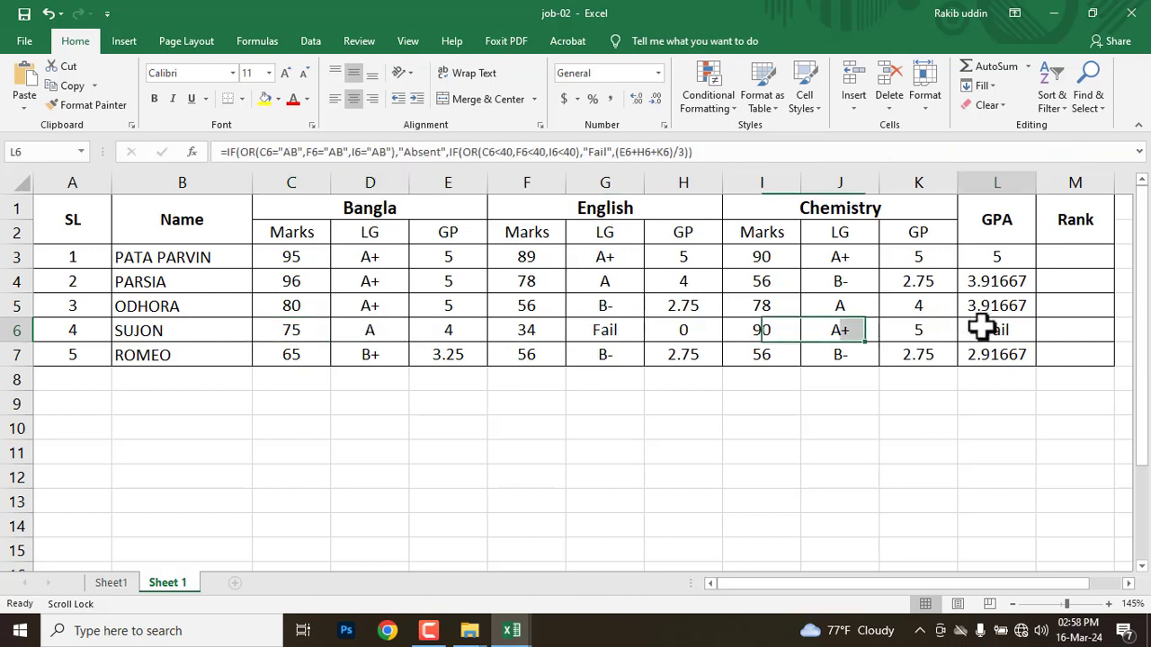
pyautogui.hotkey('ctrl', 'shift', 'p')
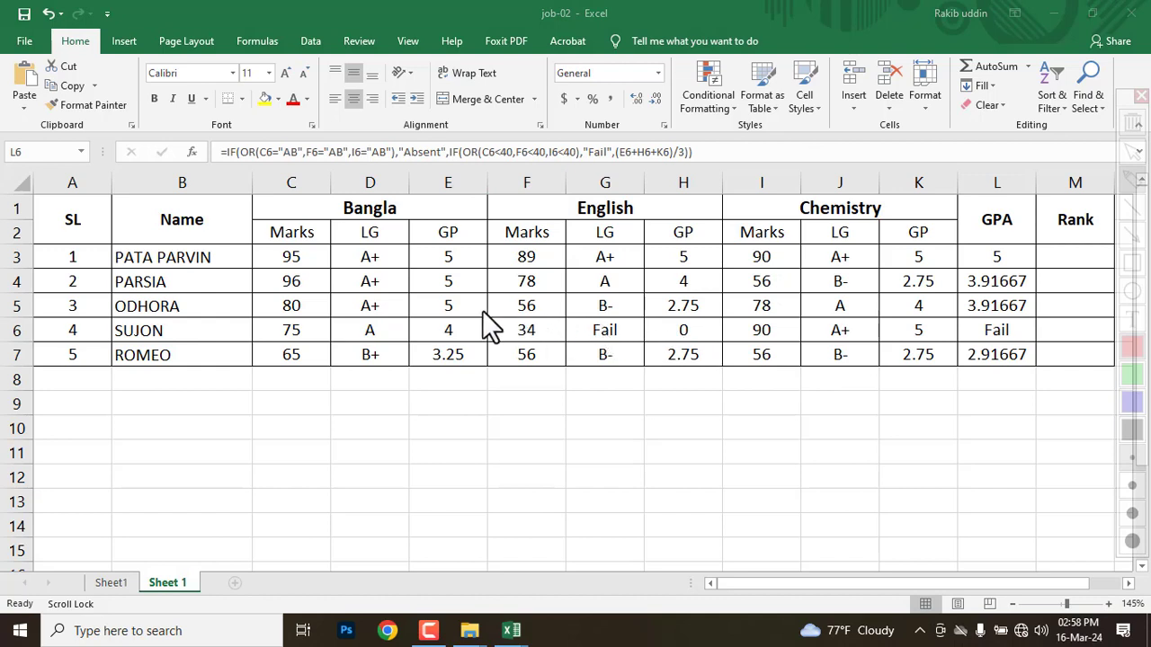
pyautogui.moveTo(482, 311); pyautogui.dragTo(567, 343)
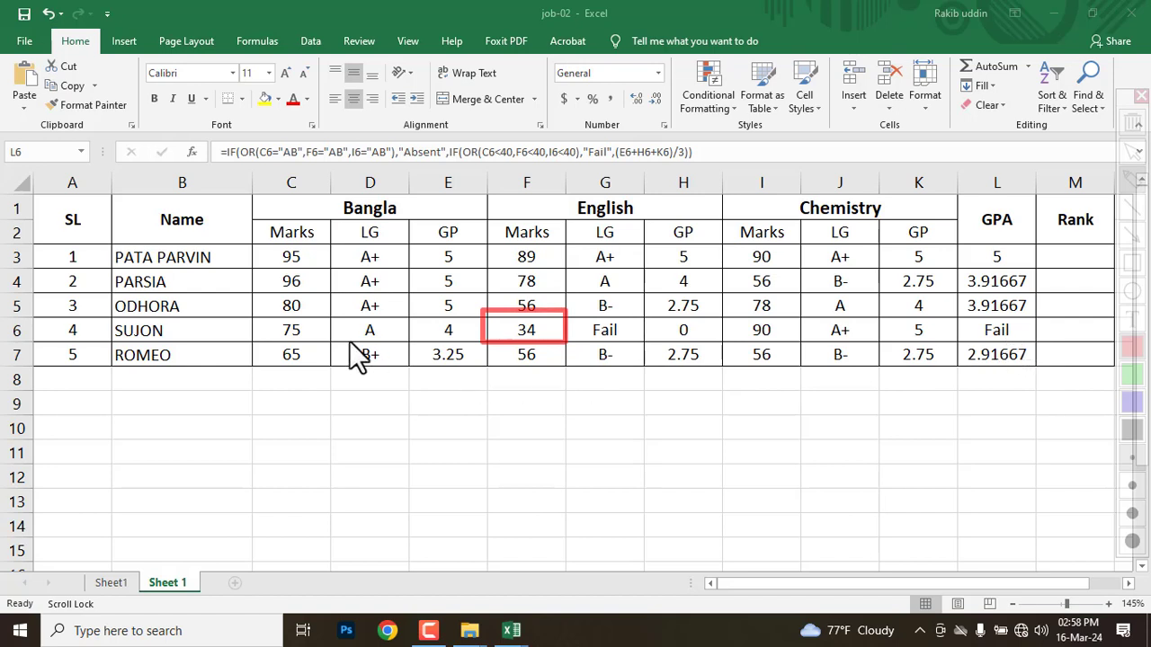
pyautogui.press('Escape')
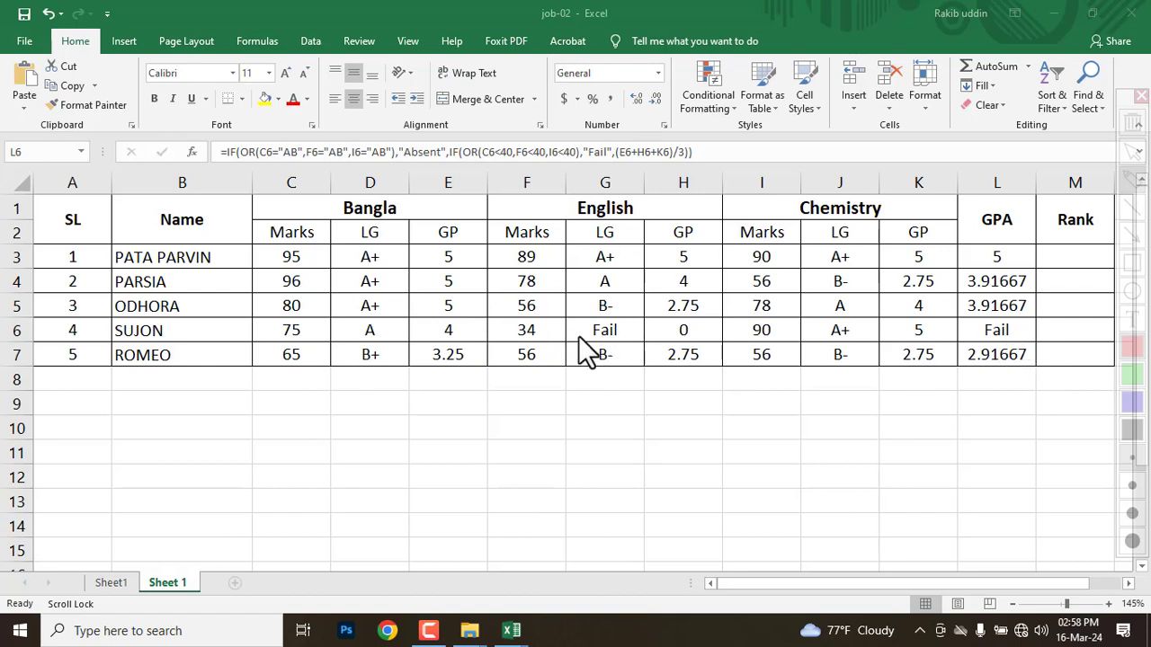
# Try 50 as the English mark in F6 and check the recalculated GPA.
pyautogui.click(517, 333)
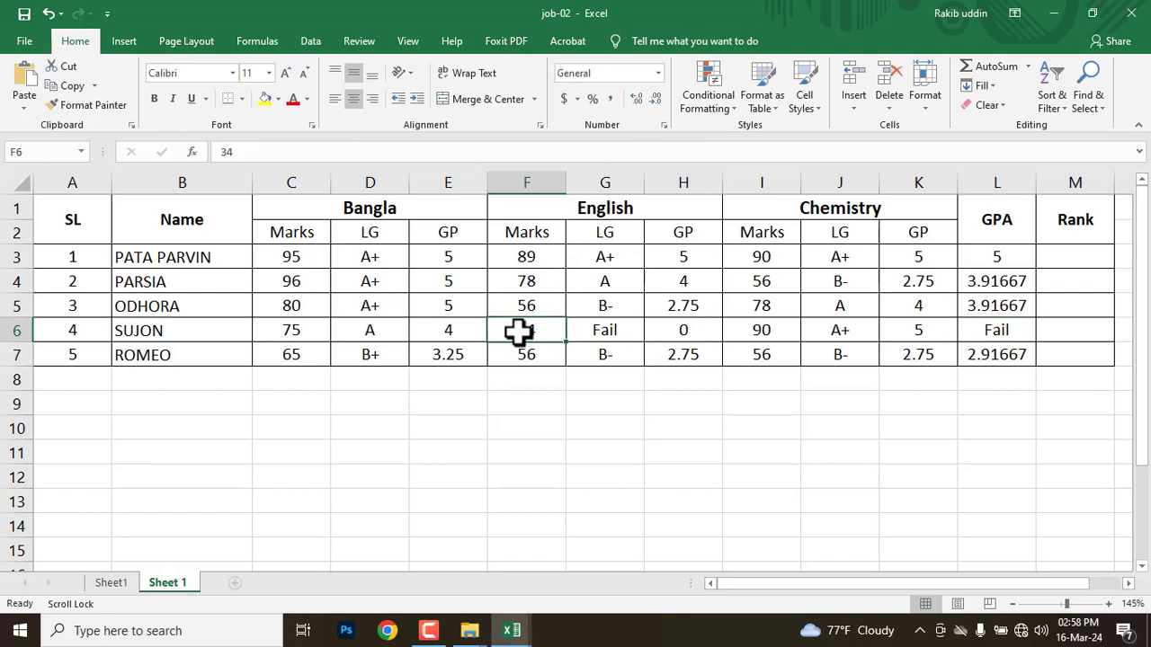
pyautogui.write('50')
pyautogui.press('Return')
pyautogui.click(973, 329)
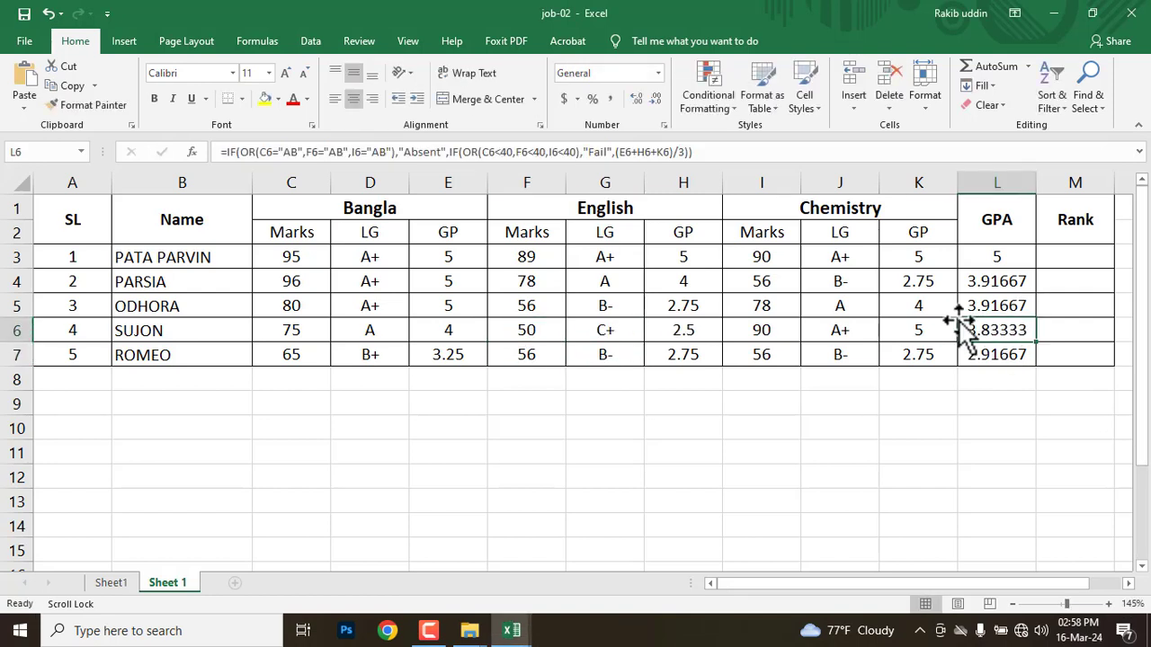
# Try AB as the English mark in F4, review the row, then undo the test edits.
pyautogui.click(294, 284)
pyautogui.click(515, 276)
pyautogui.write('AB')
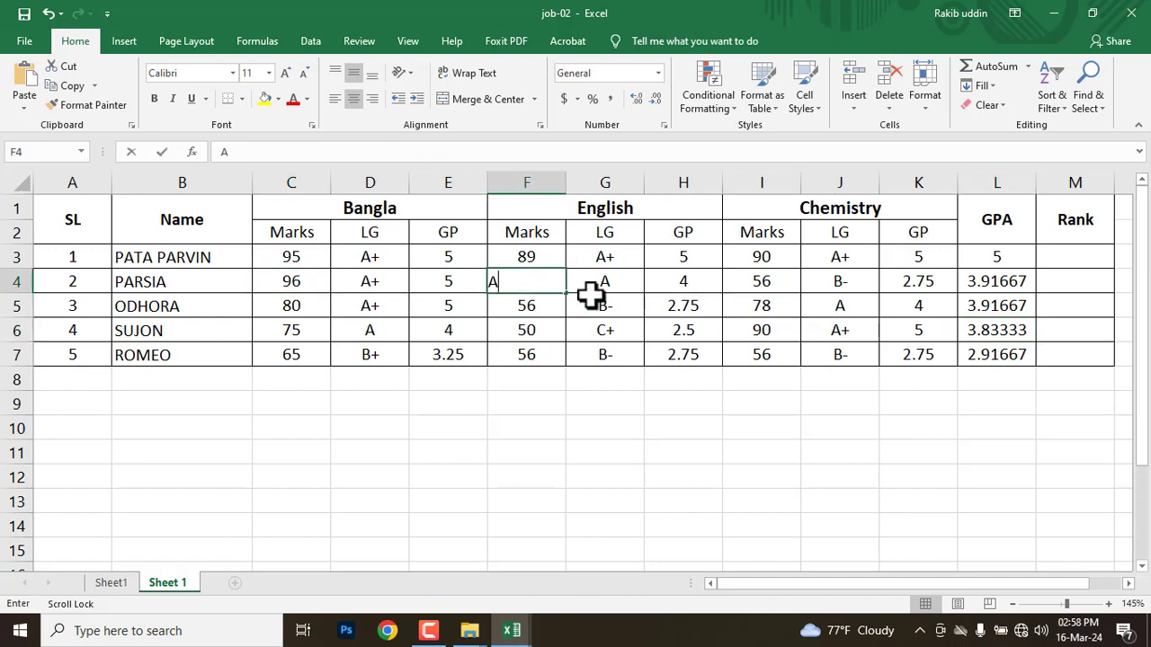
pyautogui.click(620, 450)
pyautogui.click(547, 288)
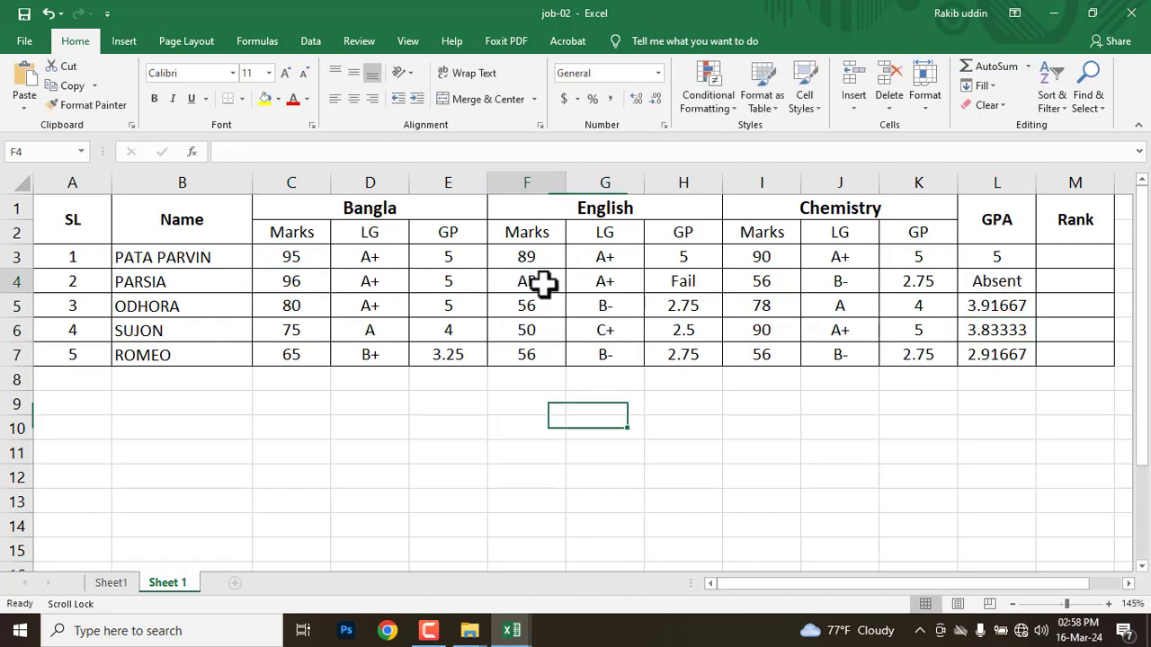
pyautogui.hotkey('ctrl', 'alt', 'g')
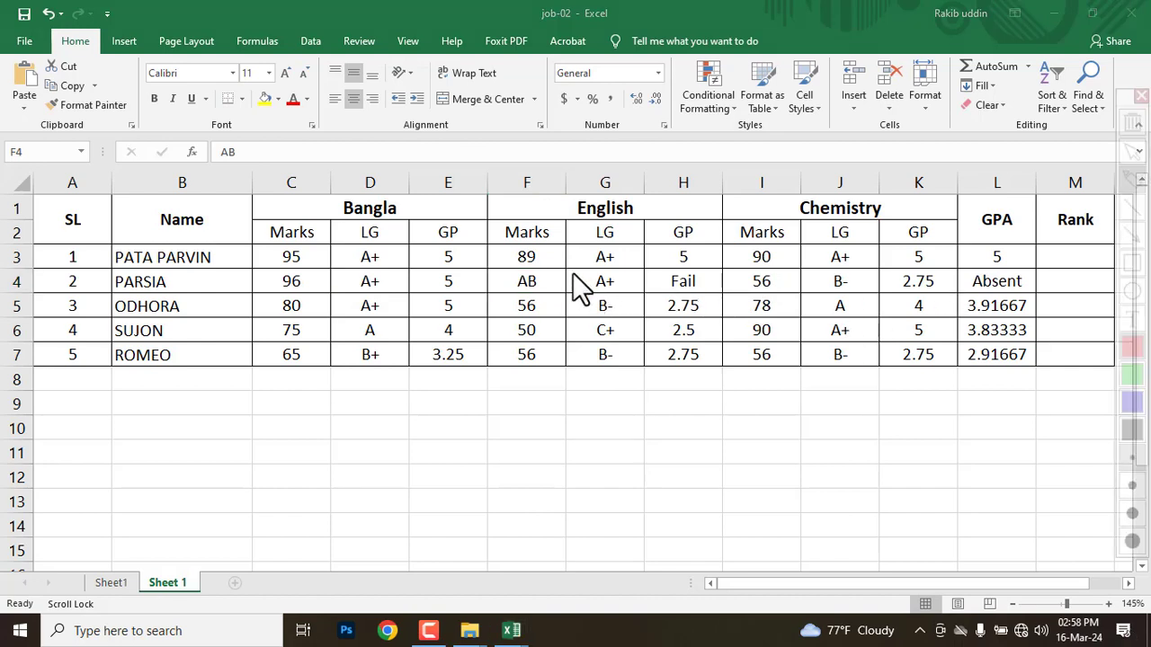
pyautogui.moveTo(563, 264); pyautogui.dragTo(1044, 293)
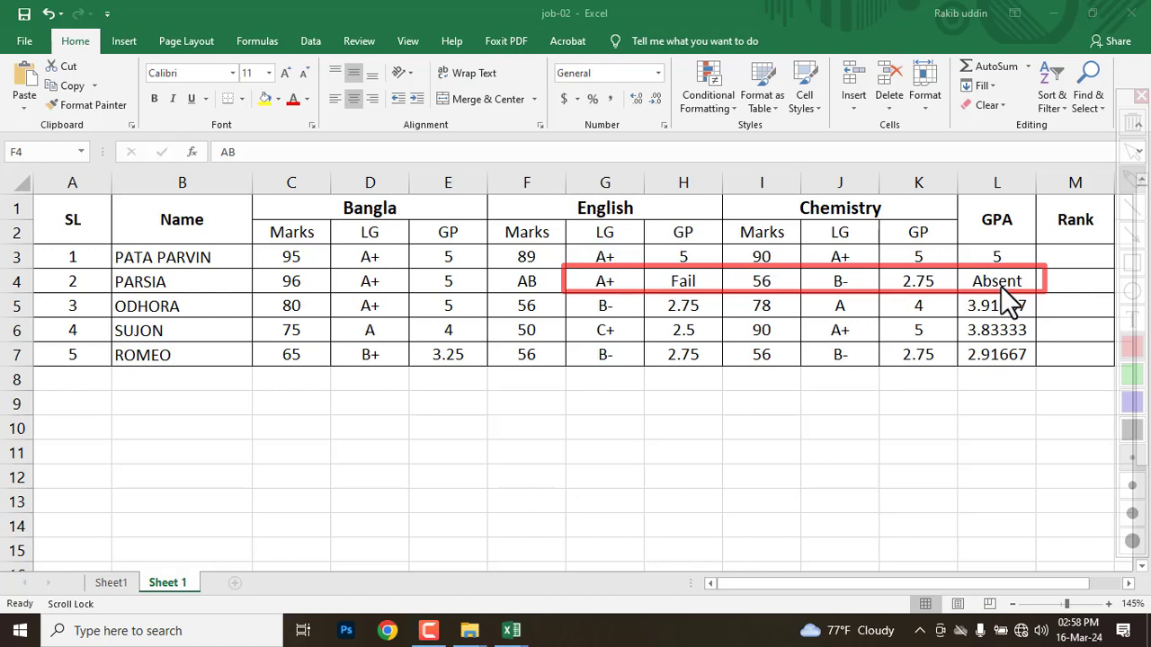
pyautogui.hotkey('ctrl', 'alt', 'g')
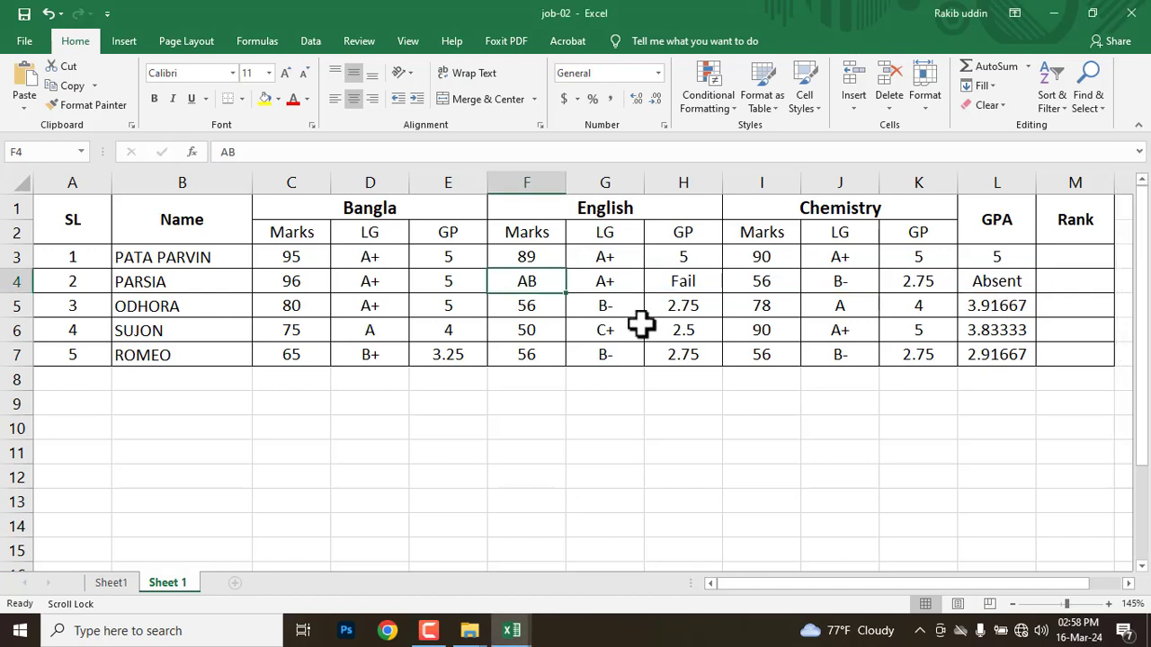
pyautogui.hotkey('ctrl', 'z')
pyautogui.hotkey('ctrl', 'z')
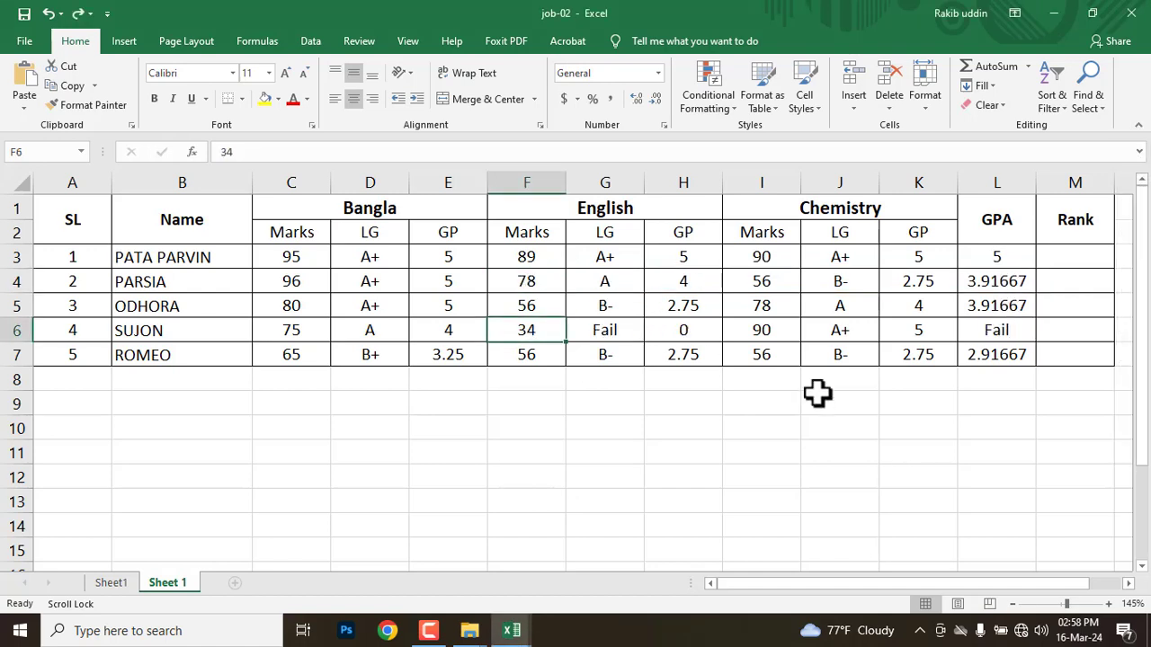
pyautogui.click(1075, 259)
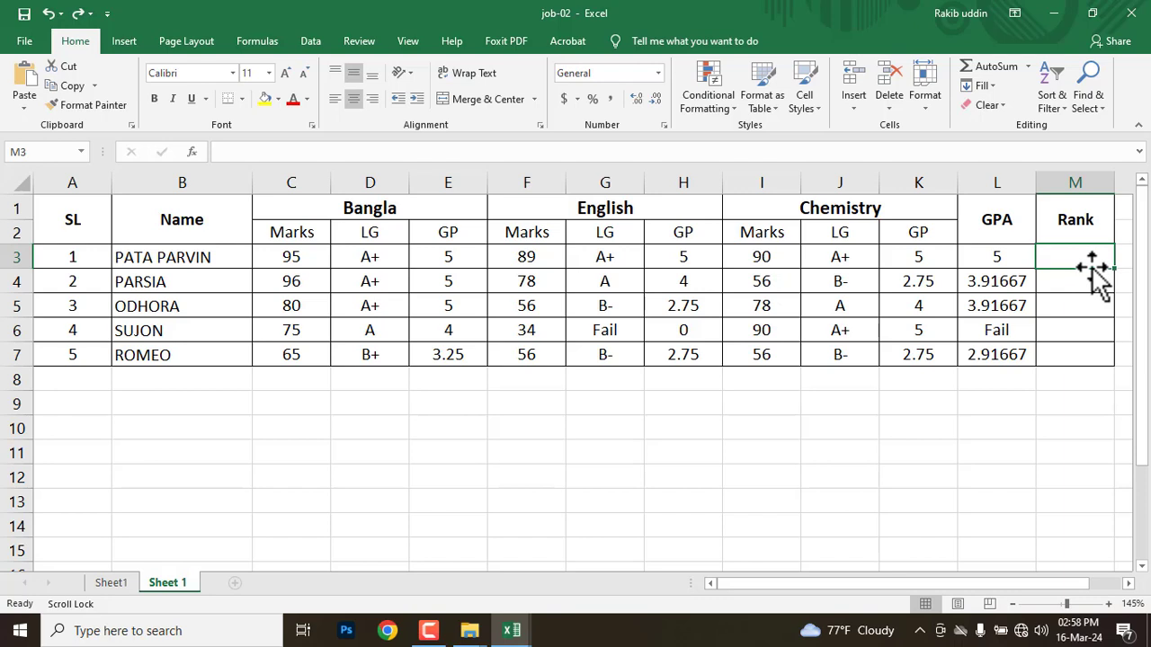
# Type =IF(L3="Absent","Absent",IF(L3="Fail","Fail", into M3 and start typing RAN.
pyautogui.click(308, 149)
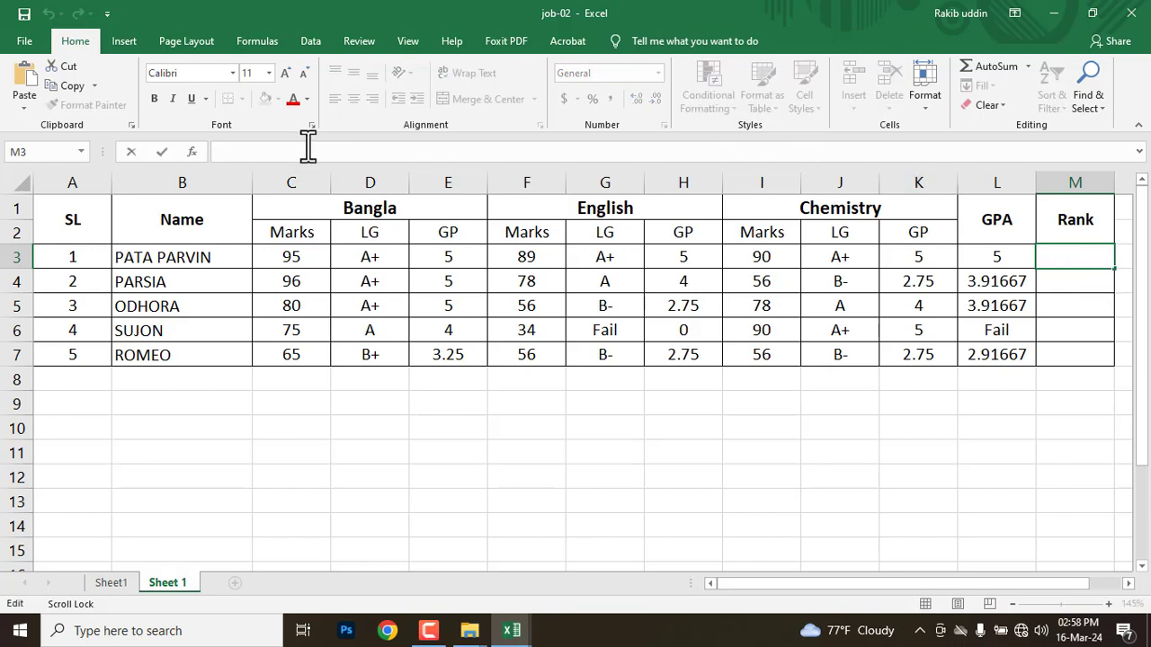
pyautogui.write('=')
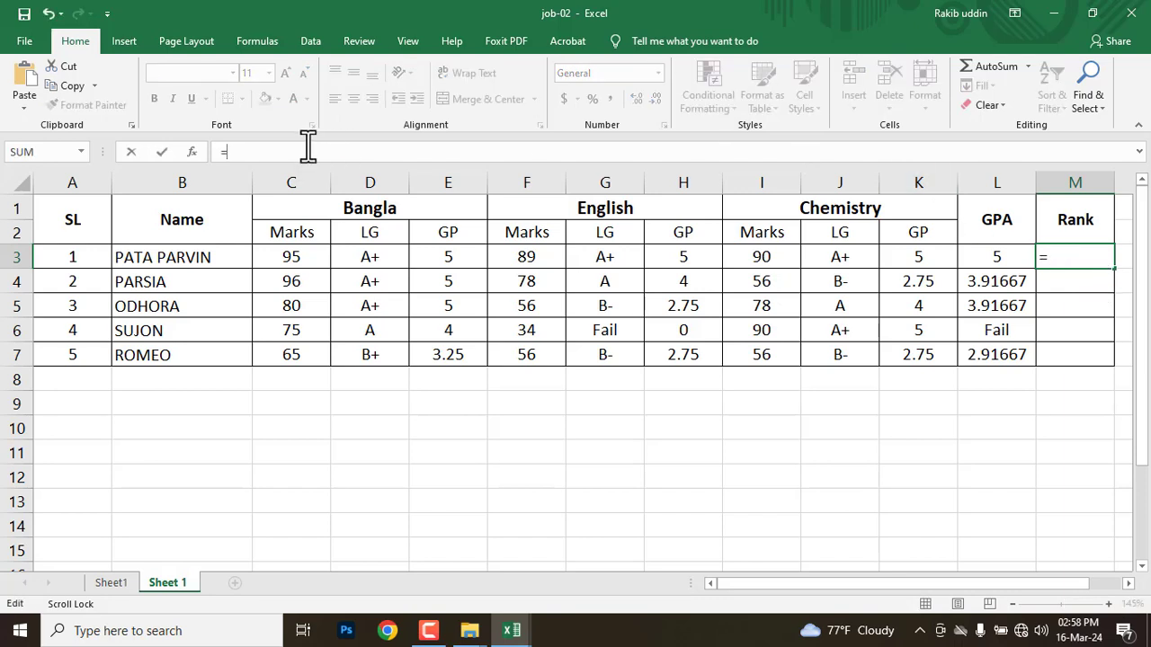
pyautogui.write('if(')
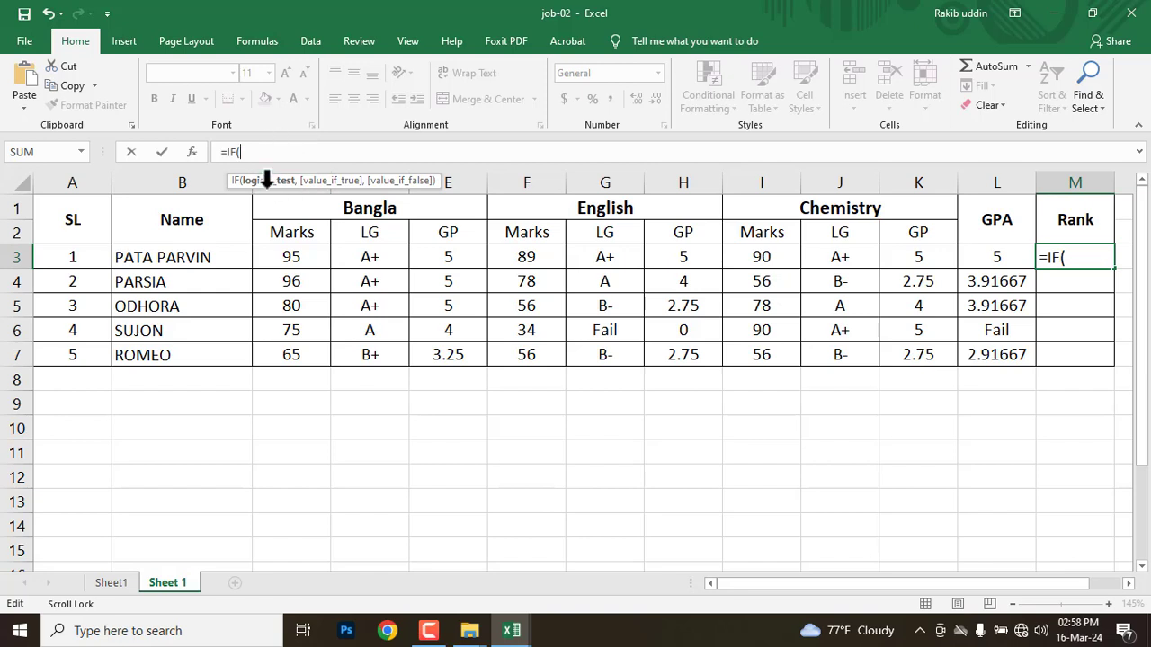
pyautogui.click(975, 257)
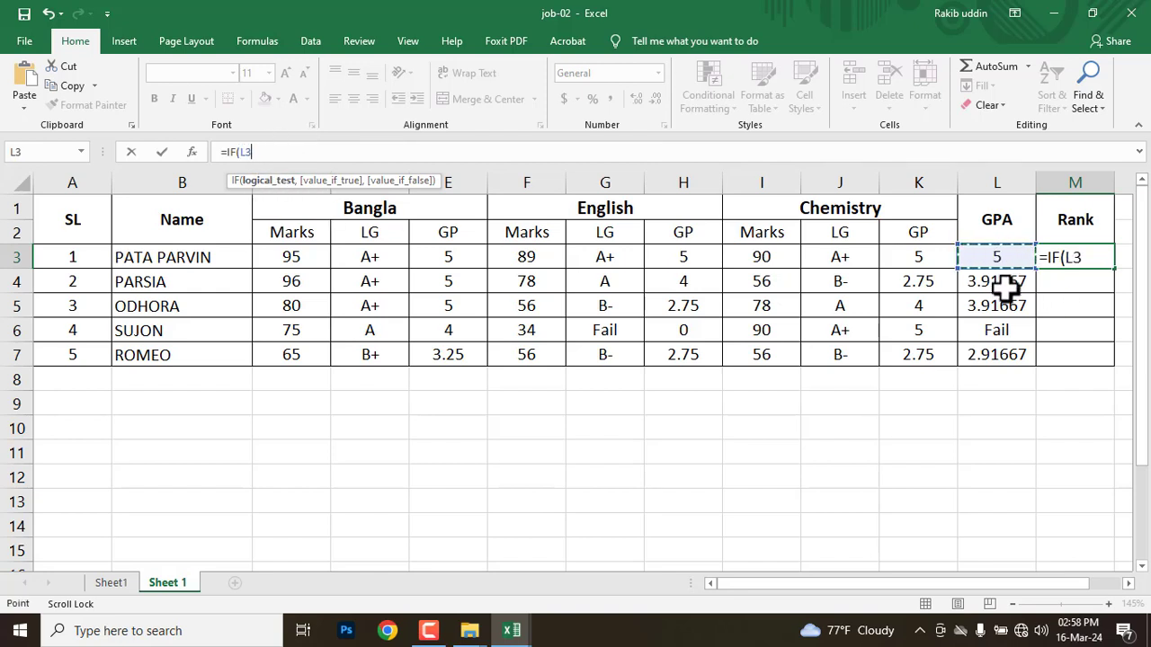
pyautogui.write('=')
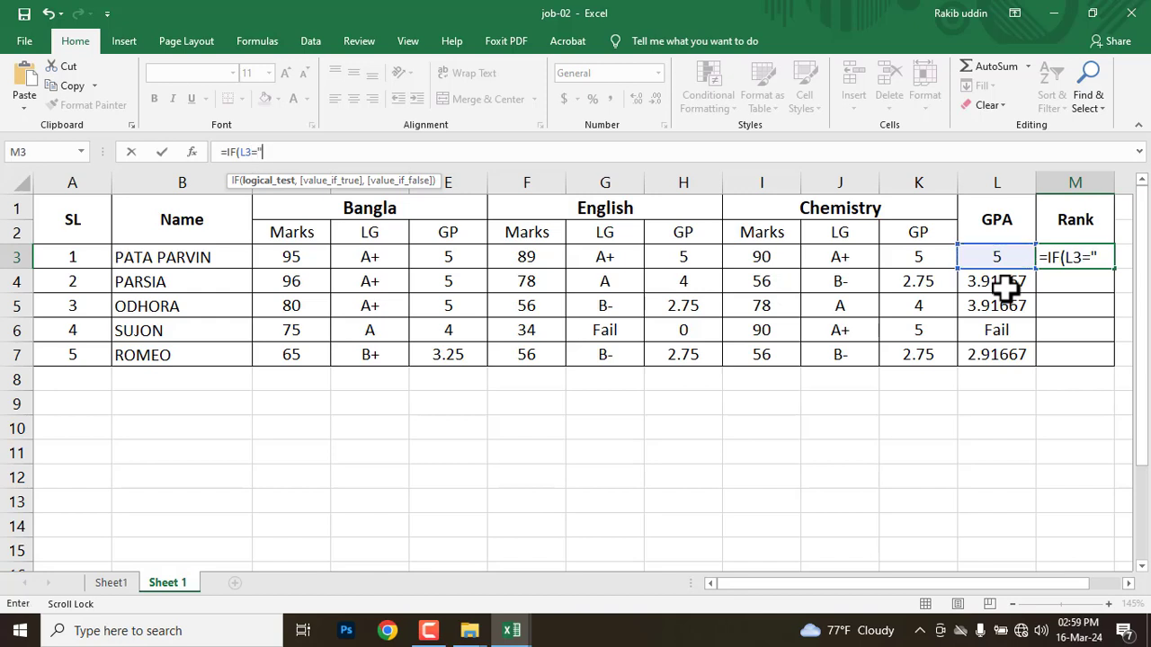
pyautogui.write('"A')
pyautogui.press('BackSpace')
pyautogui.write('Absent')
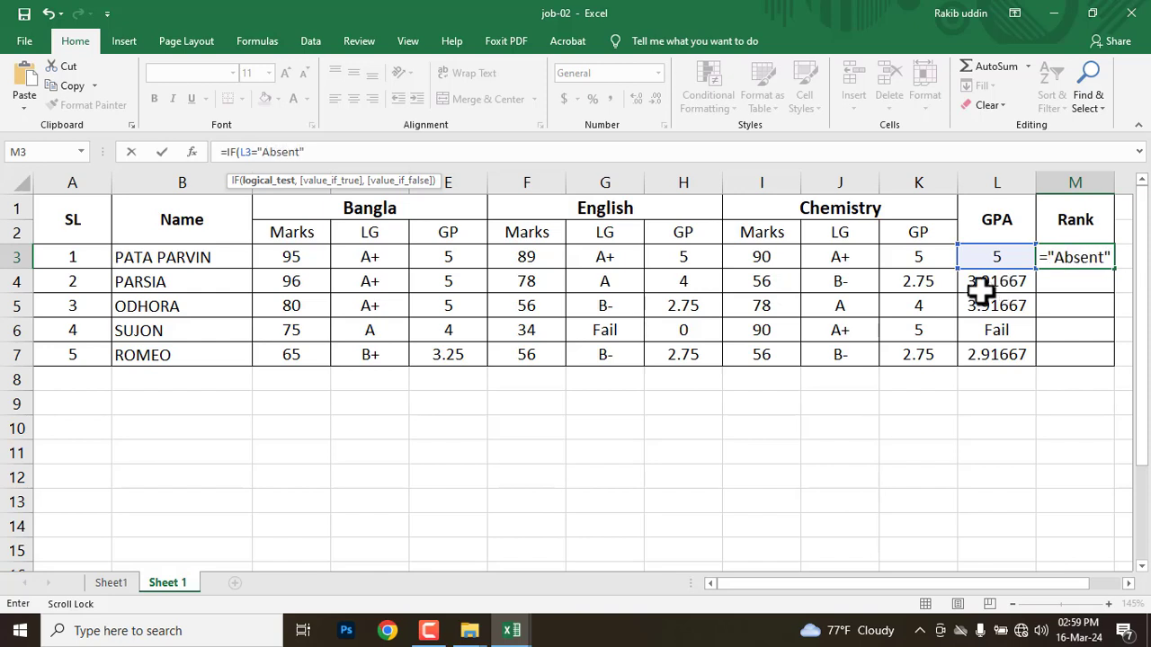
pyautogui.write(',')
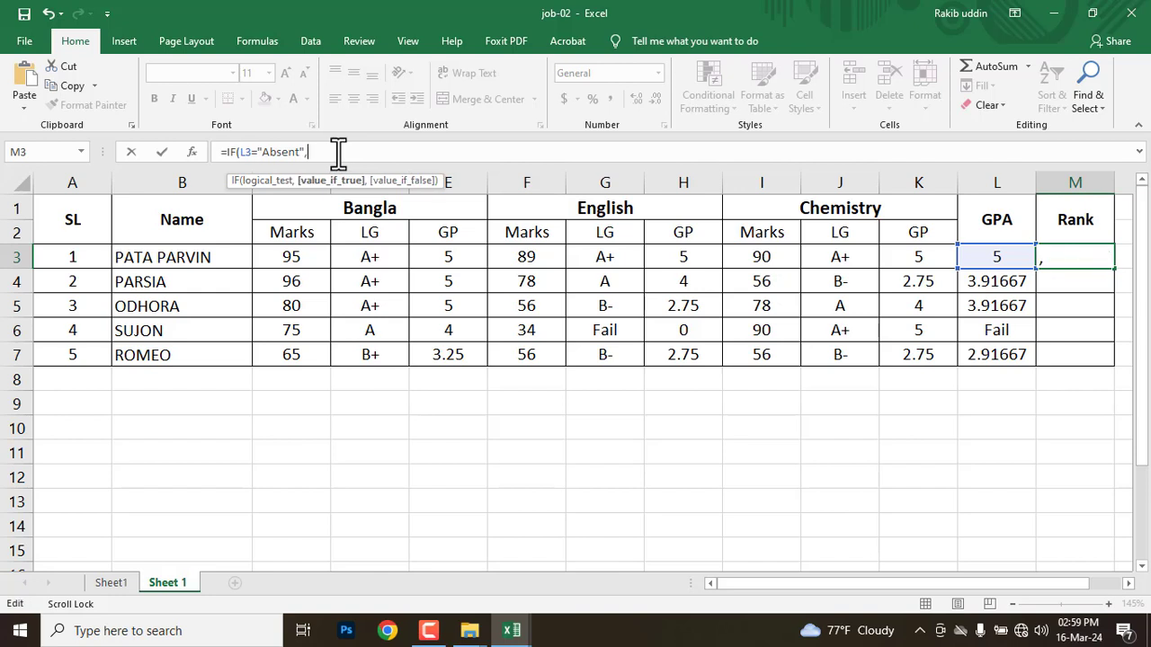
pyautogui.write('"Absent",if')
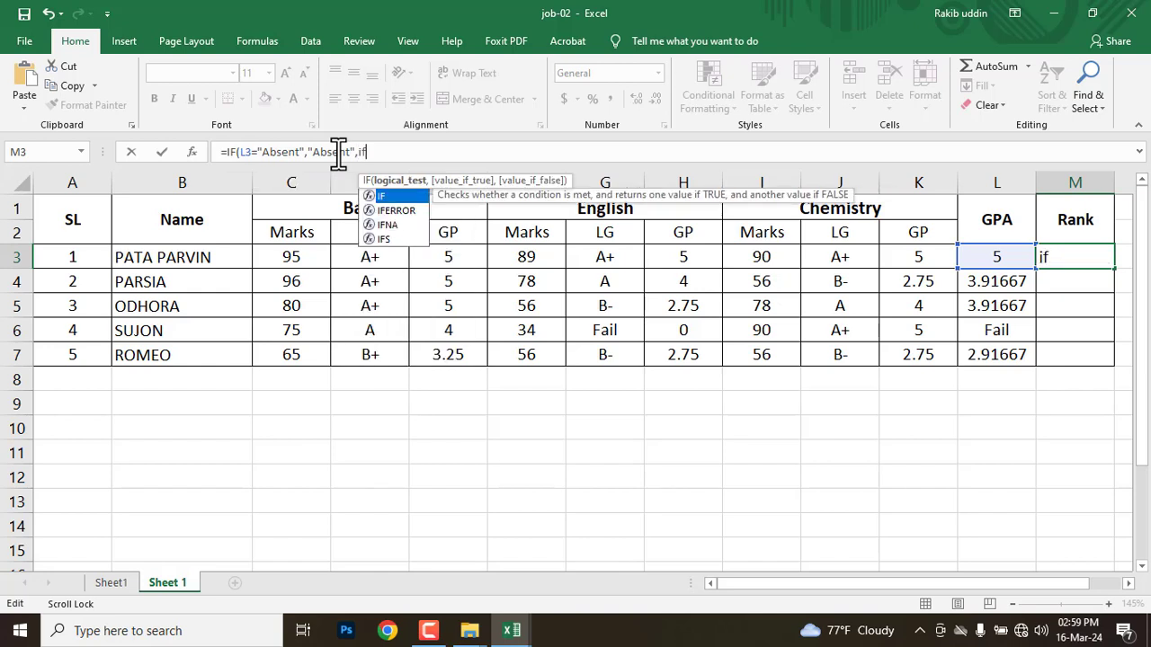
pyautogui.press('Tab')
pyautogui.click(981, 261)
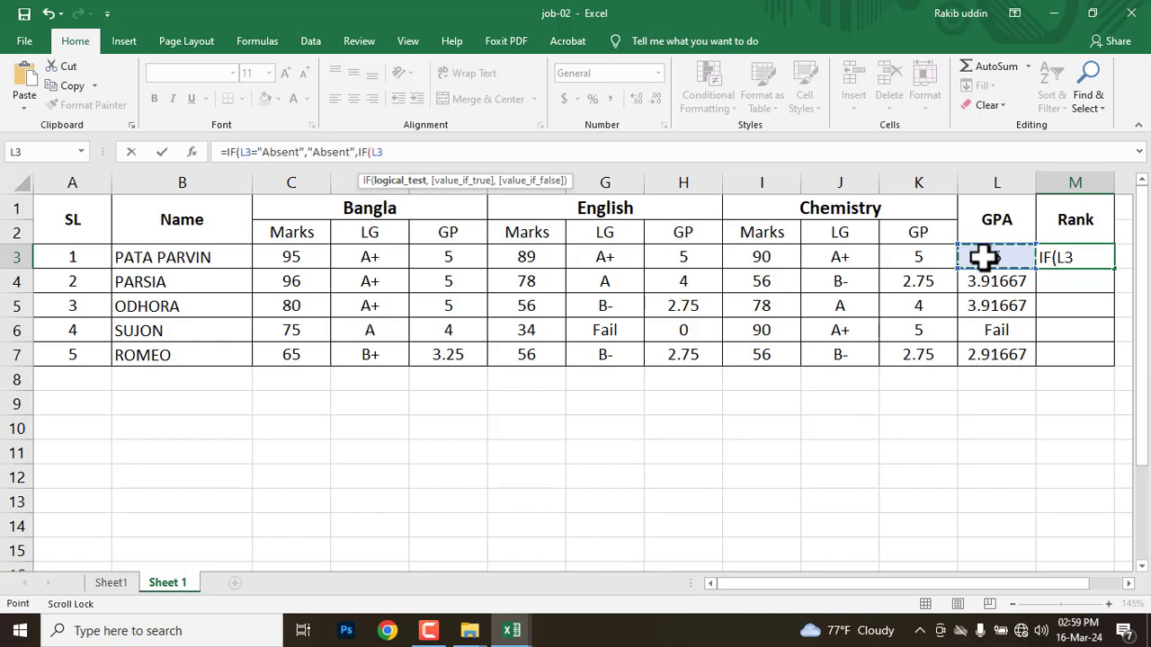
pyautogui.write('="Fail')
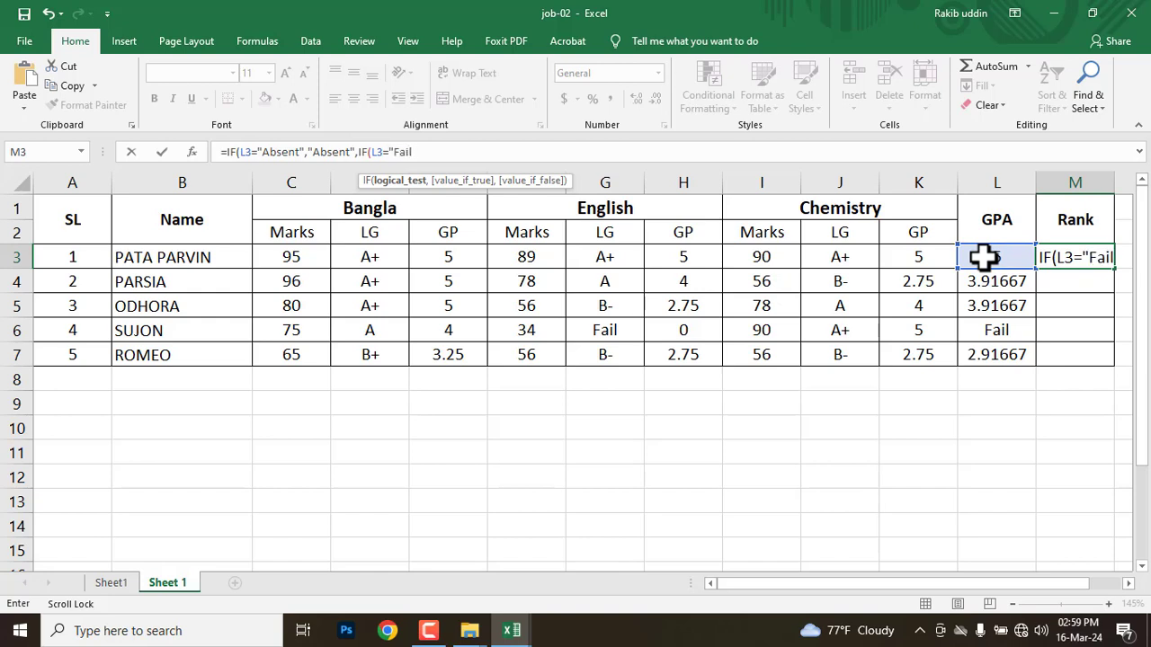
pyautogui.write('",')
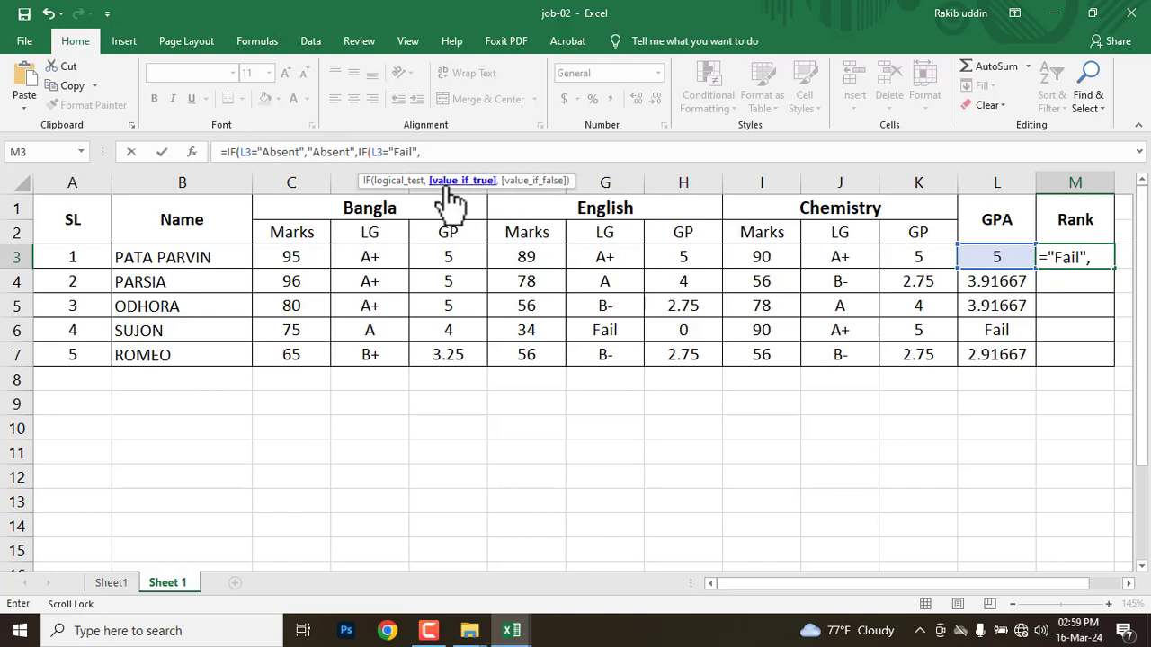
pyautogui.write('"Fail",')
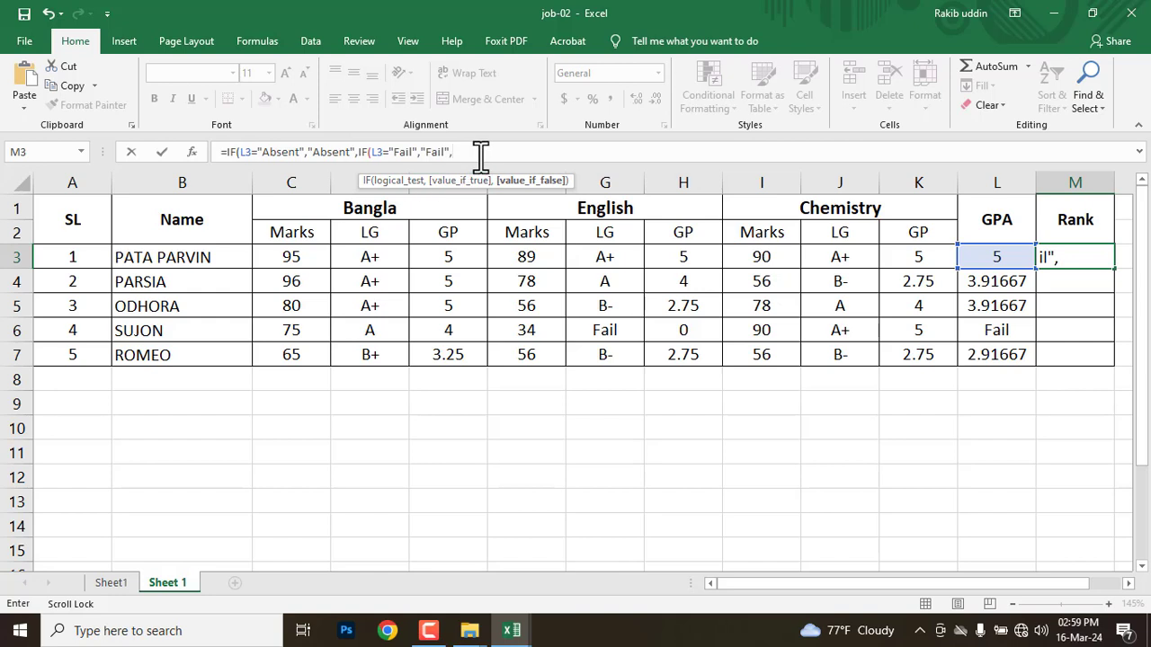
pyautogui.write('ran')
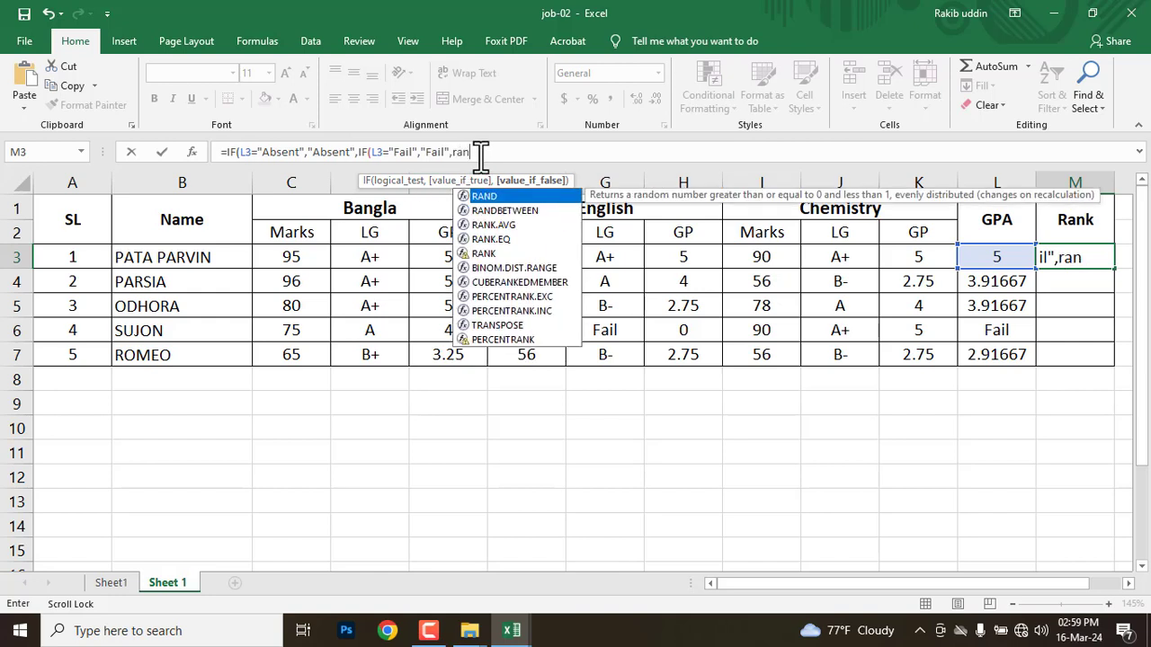
# Finish the M3 formula with RANK(L3,$L$3:$L$7,0) as the final branch.
pyautogui.doubleClick(481, 255)
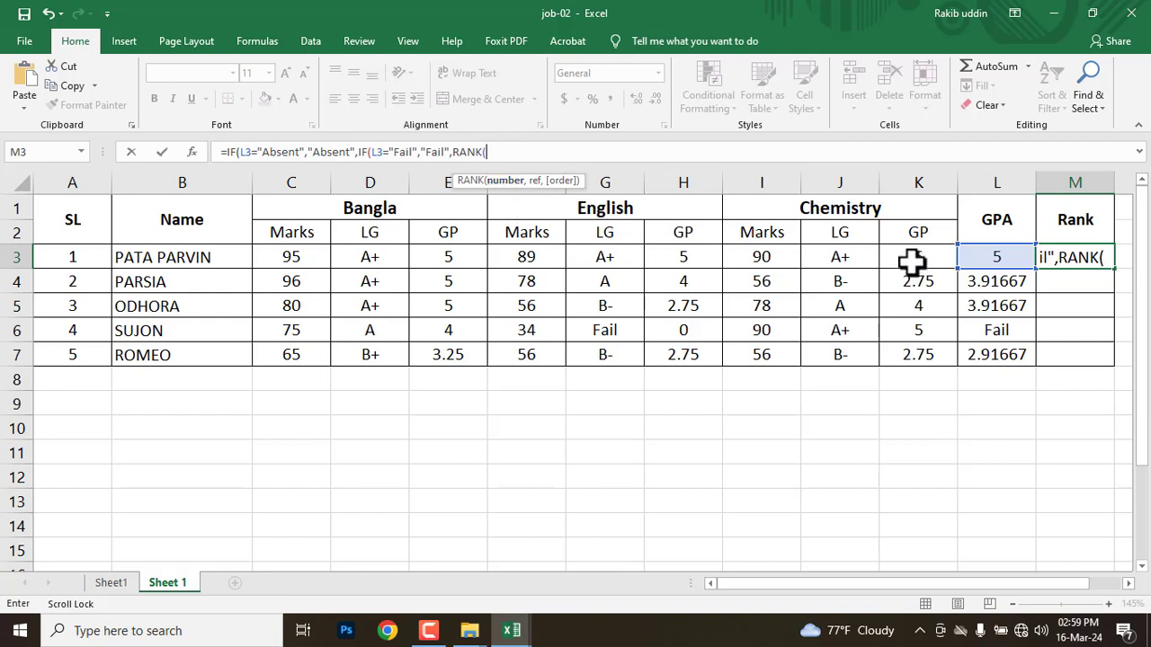
pyautogui.click(1001, 258)
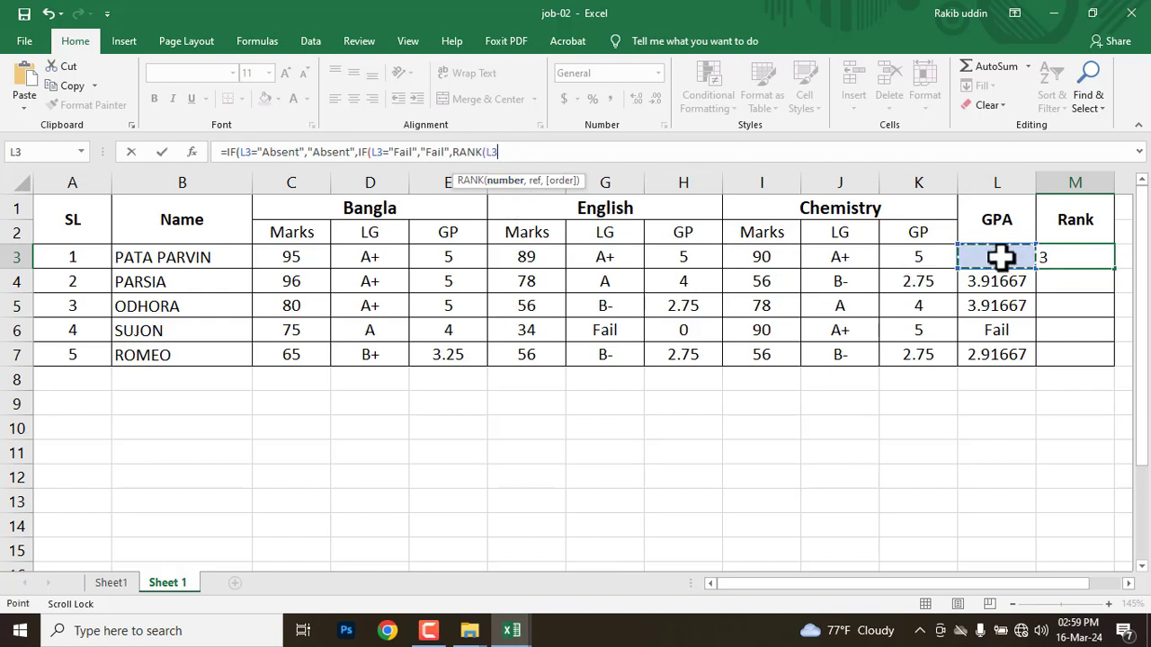
pyautogui.write(',')
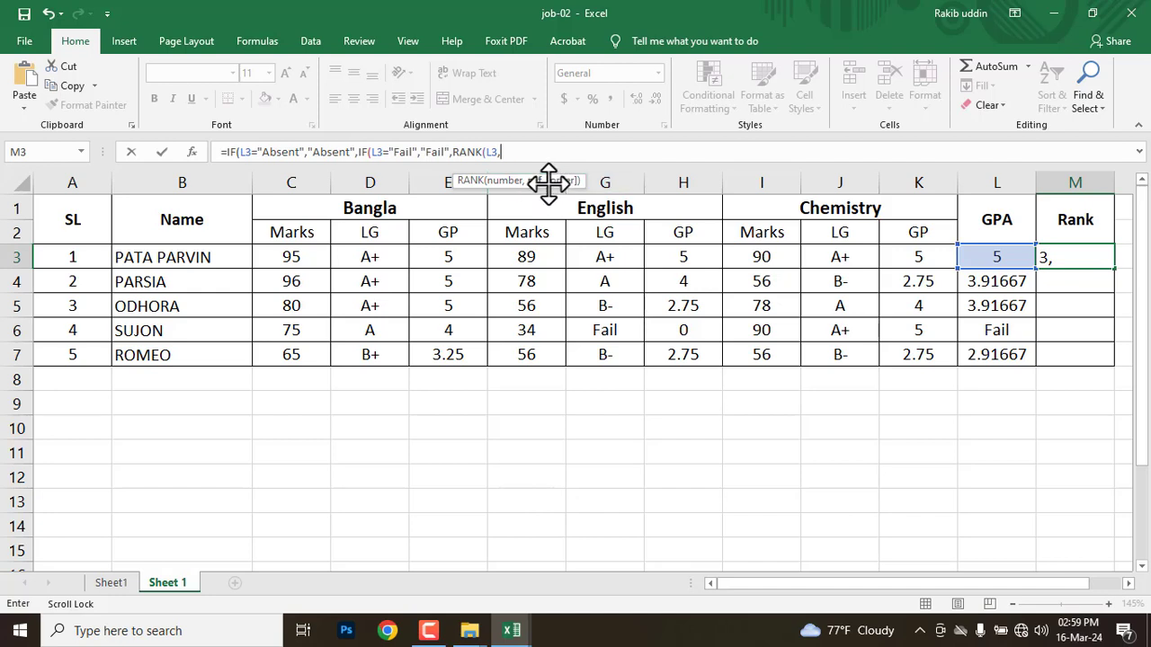
pyautogui.moveTo(971, 257); pyautogui.dragTo(986, 358)
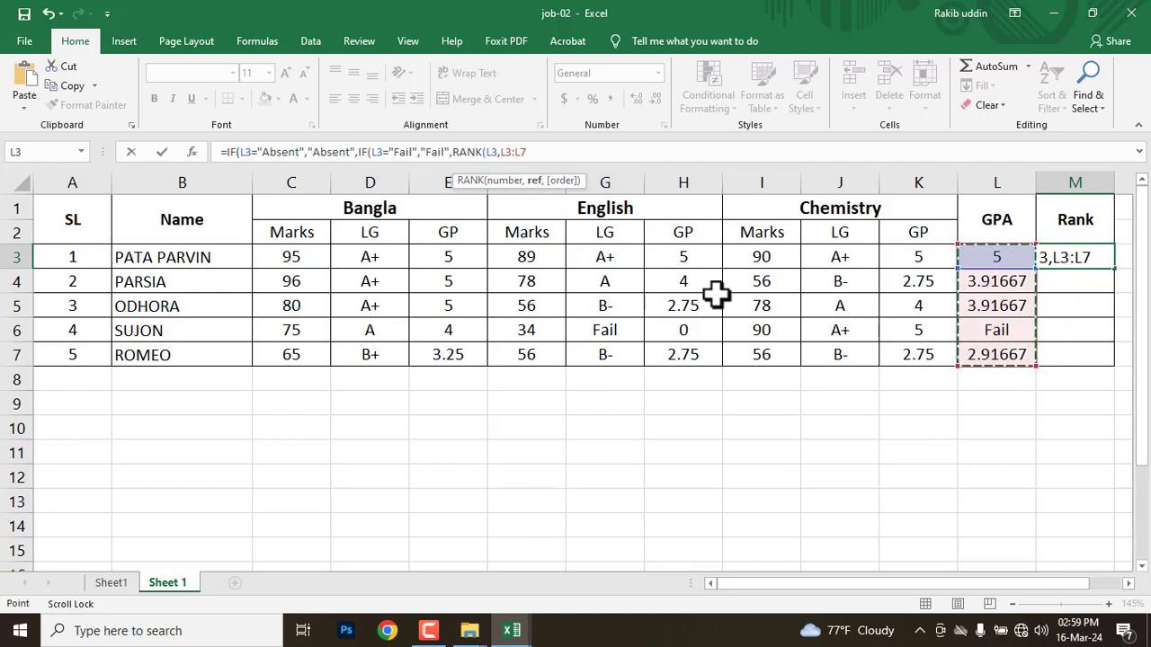
pyautogui.press('F4')
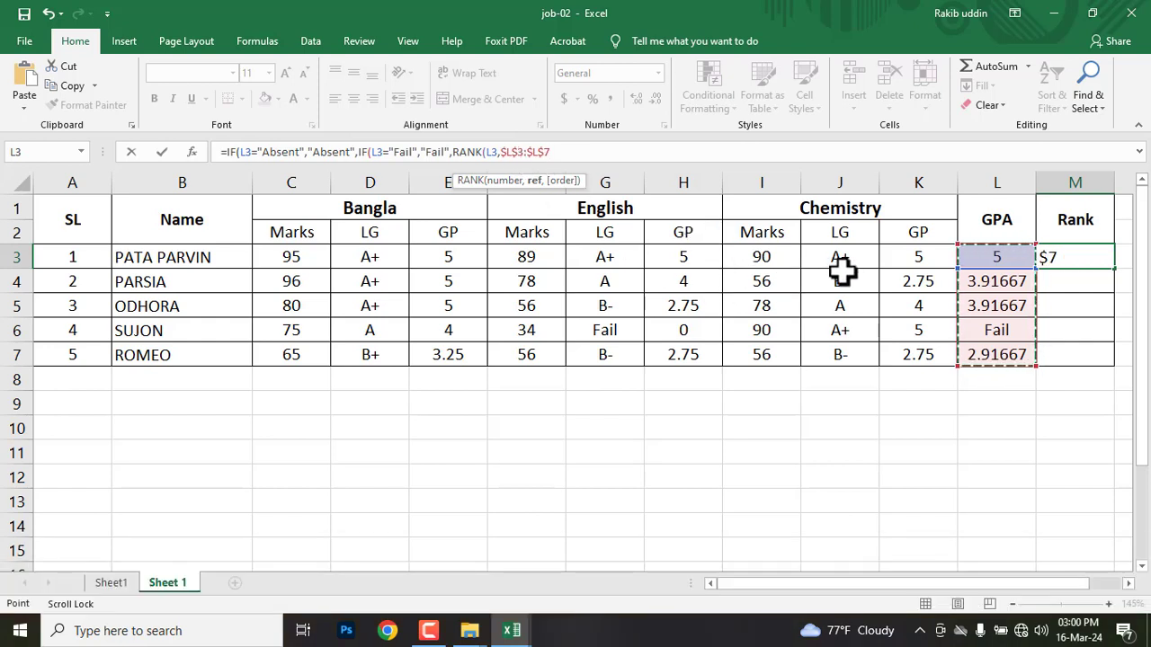
pyautogui.write(',')
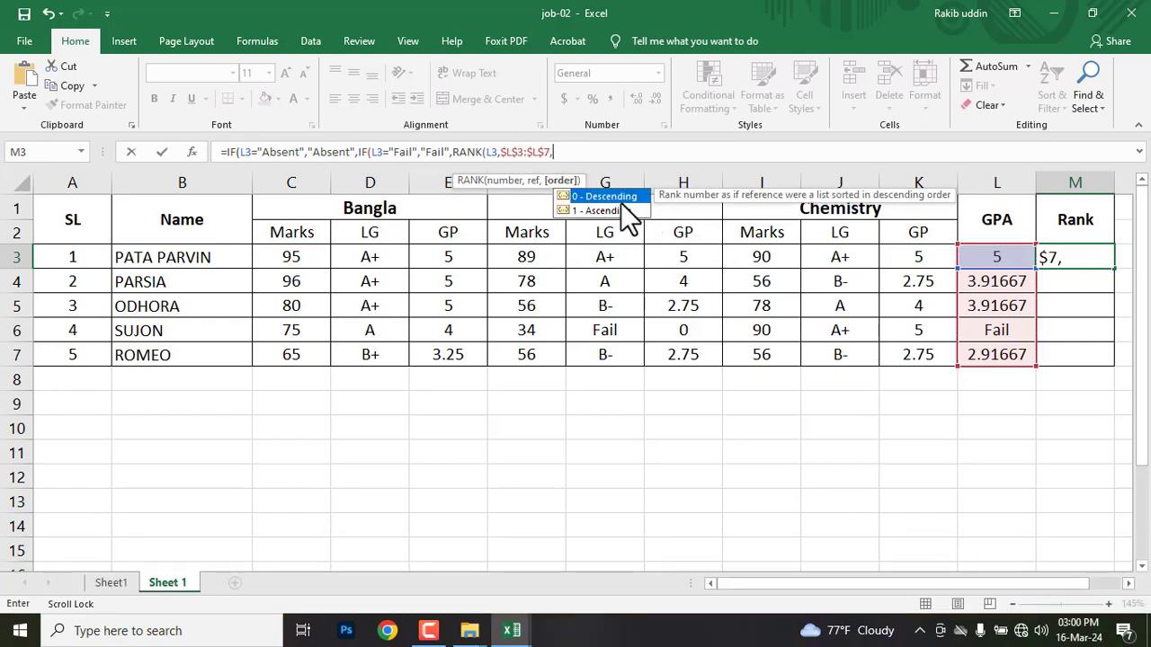
pyautogui.write('0)')
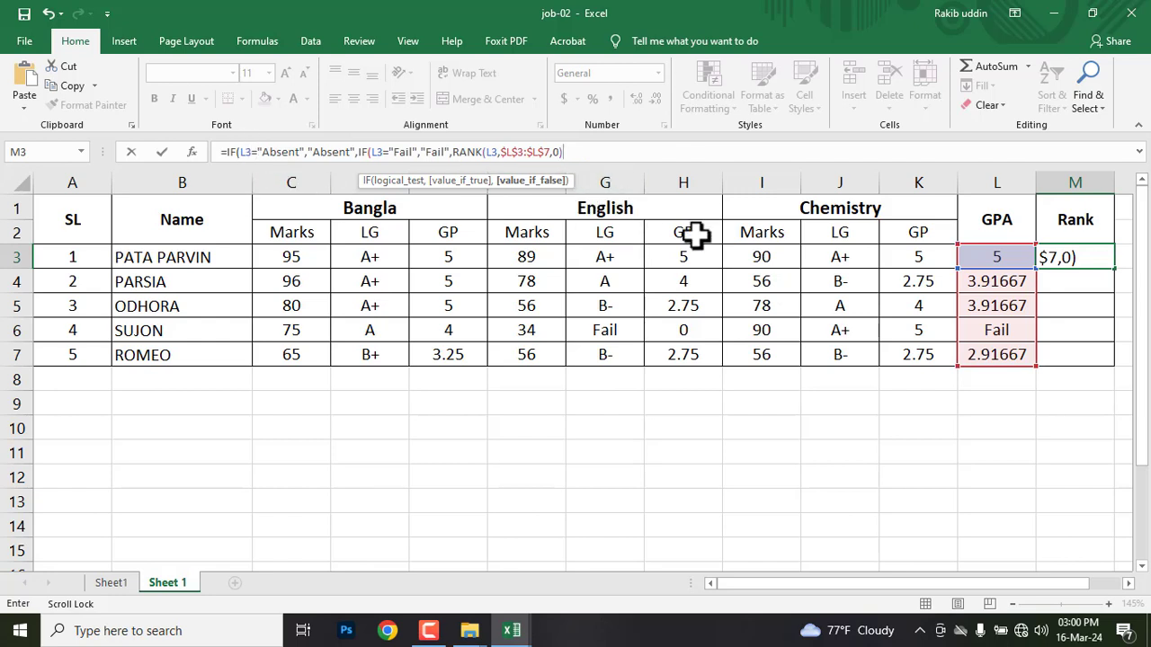
# Mark up the formula on screen, clear the markup, and commit the M3 Rank formula.
pyautogui.hotkey('ctrl', 'alt', 'g')
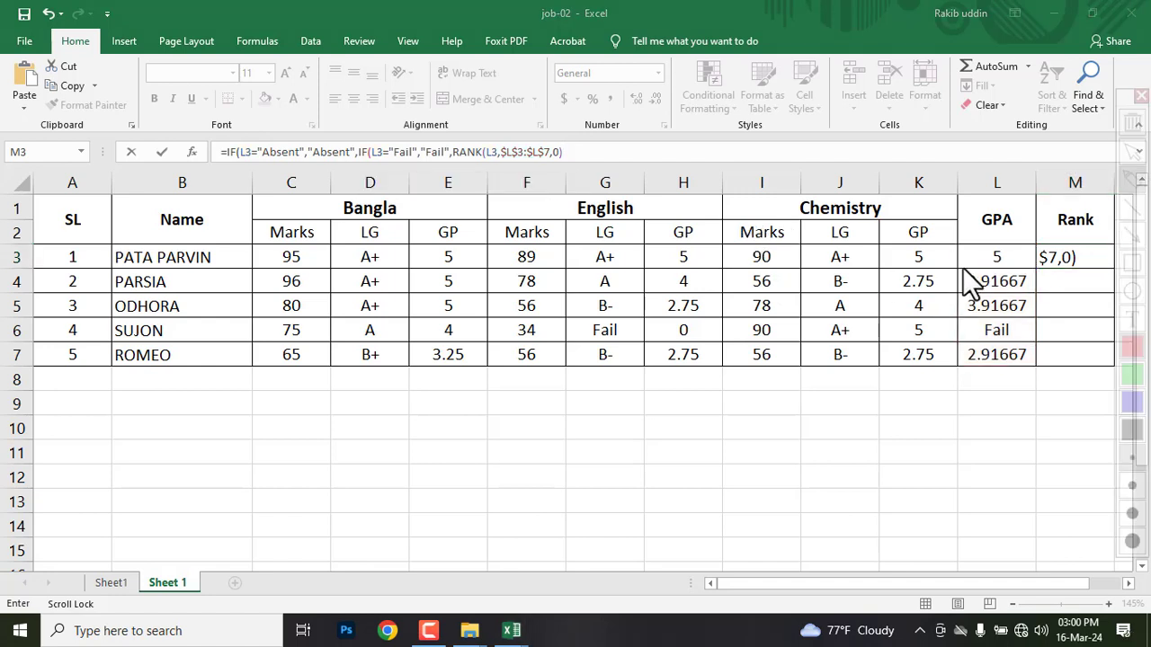
pyautogui.moveTo(966, 244); pyautogui.dragTo(1025, 269)
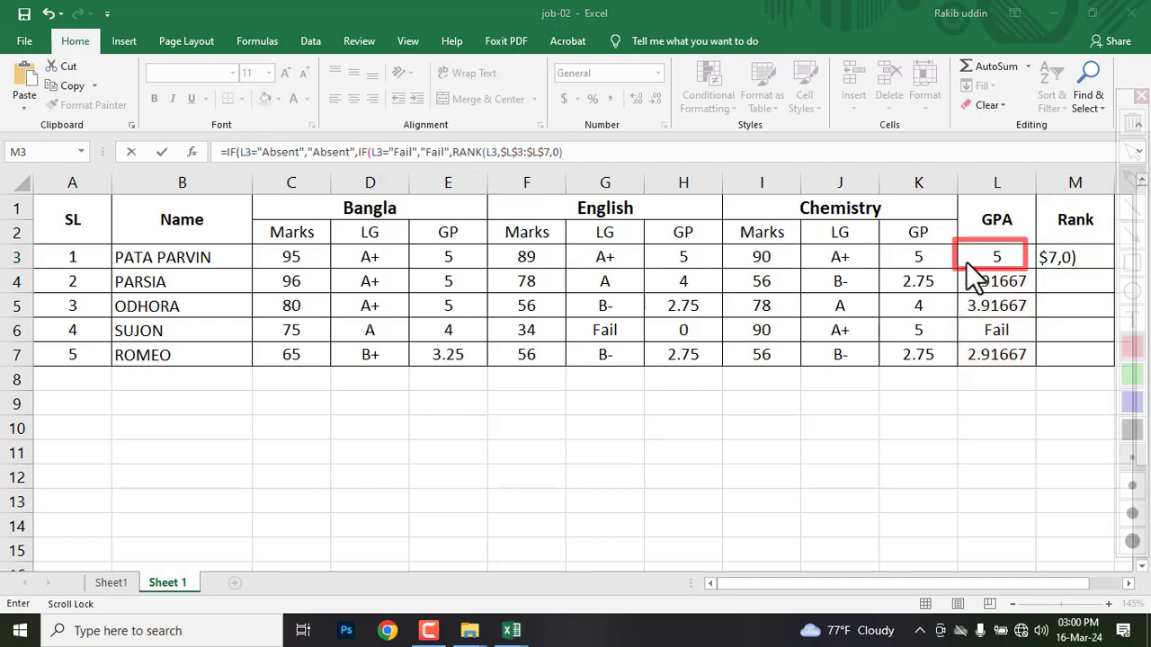
pyautogui.moveTo(959, 253)
pyautogui.mouseDown()
pyautogui.moveTo(294, 191)
pyautogui.moveTo(268, 176)
pyautogui.moveTo(274, 164)
pyautogui.mouseUp()
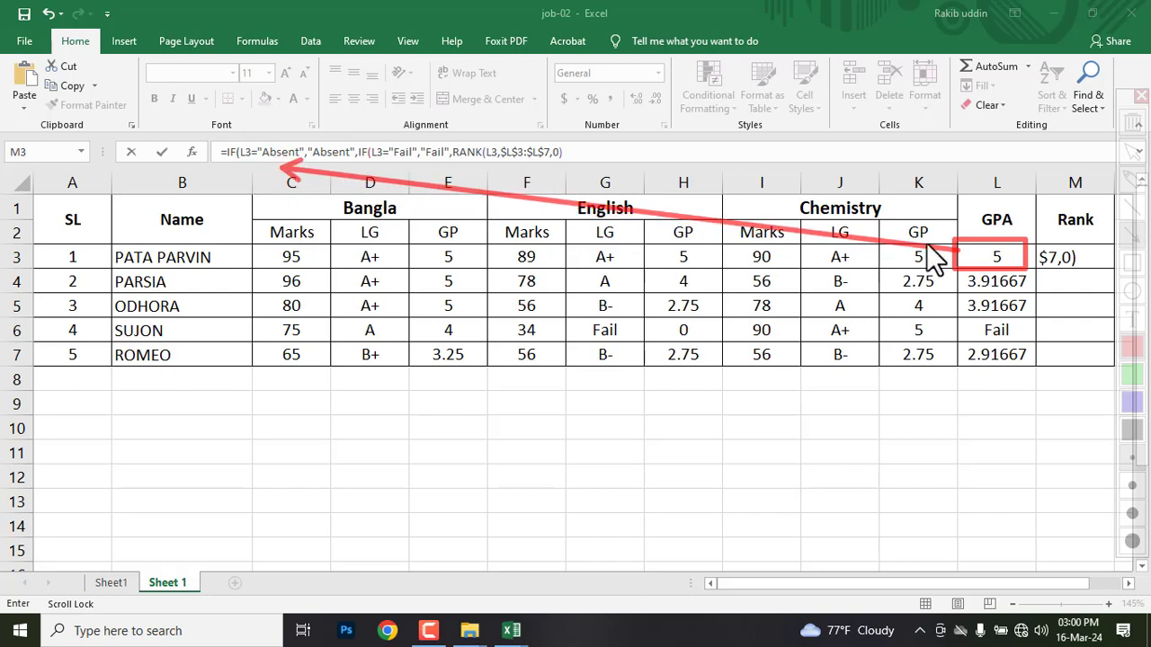
pyautogui.hotkey('ctrl', 'z')
pyautogui.click(1132, 180)
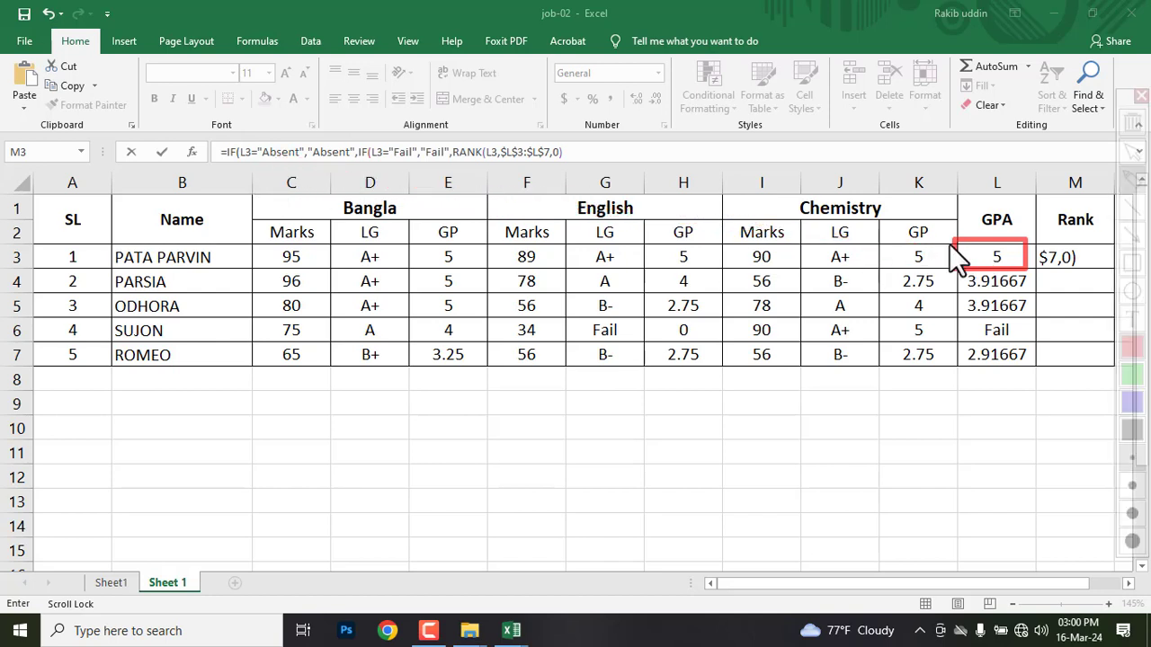
pyautogui.moveTo(956, 250)
pyautogui.mouseDown()
pyautogui.moveTo(393, 243)
pyautogui.moveTo(267, 185)
pyautogui.moveTo(264, 169)
pyautogui.moveTo(274, 171)
pyautogui.mouseUp()
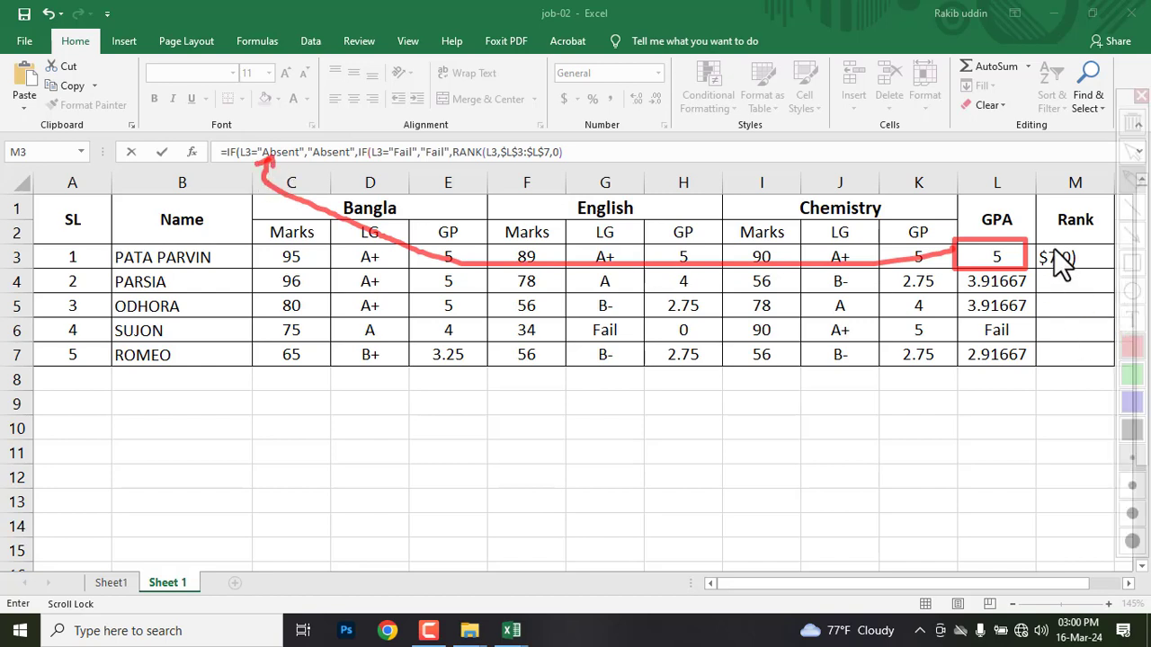
pyautogui.moveTo(1047, 244)
pyautogui.mouseDown()
pyautogui.moveTo(1098, 257)
pyautogui.moveTo(1057, 280)
pyautogui.moveTo(1045, 254)
pyautogui.moveTo(488, 253)
pyautogui.moveTo(393, 175)
pyautogui.mouseUp()
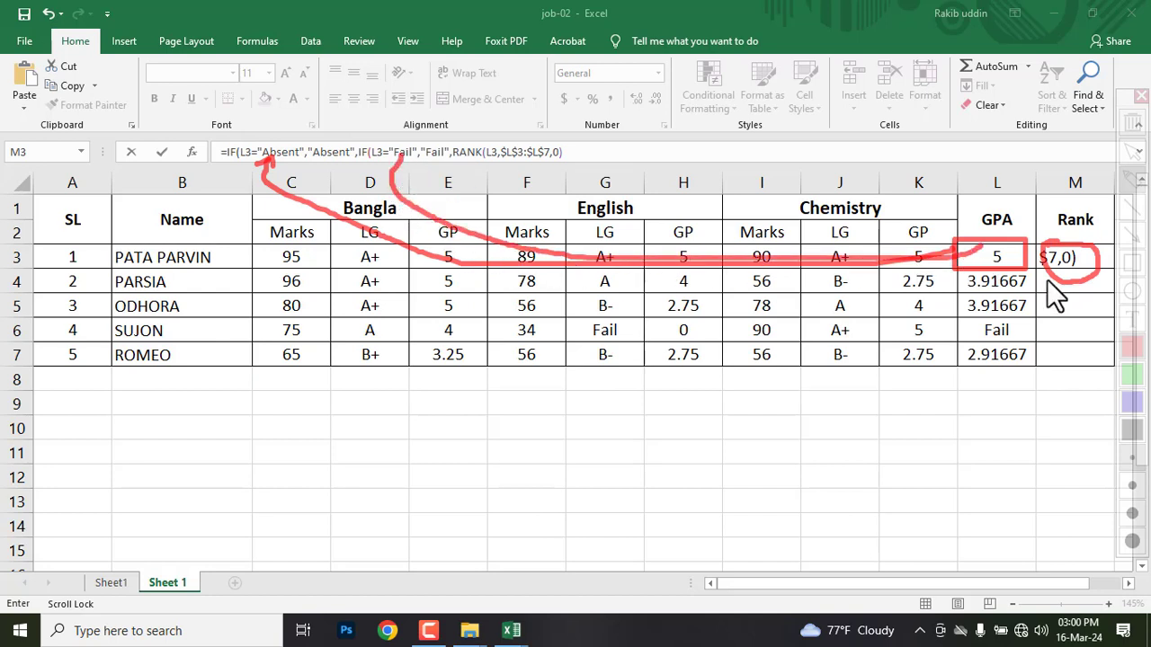
pyautogui.moveTo(437, 164)
pyautogui.mouseDown()
pyautogui.moveTo(647, 192)
pyautogui.moveTo(991, 169)
pyautogui.moveTo(1059, 231)
pyautogui.mouseUp()
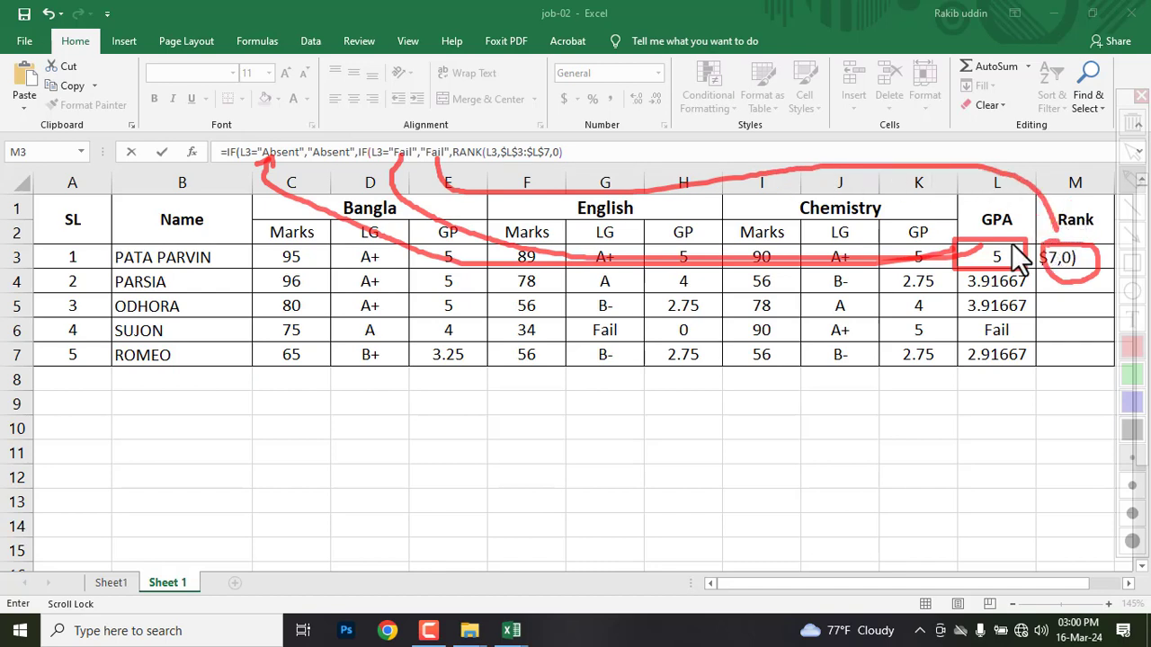
pyautogui.hotkey('ctrl', 'z')
pyautogui.hotkey('ctrl', 'z')
pyautogui.hotkey('ctrl', 'z')
pyautogui.hotkey('ctrl', 'z')
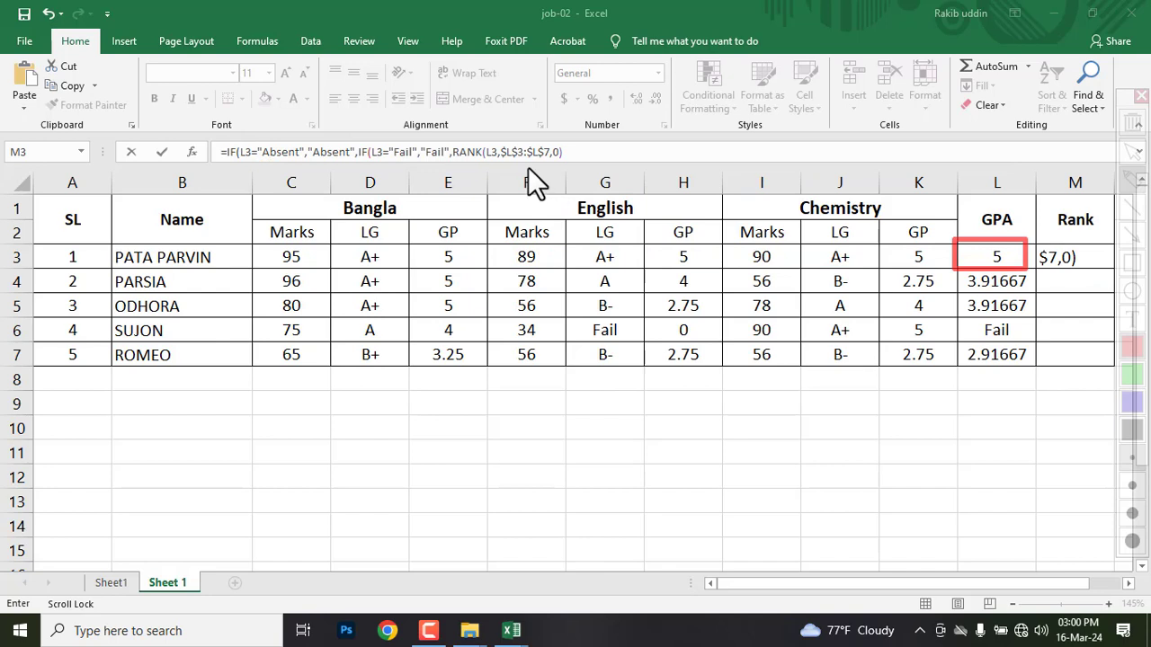
pyautogui.moveTo(483, 164)
pyautogui.mouseDown()
pyautogui.moveTo(746, 173)
pyautogui.moveTo(1034, 205)
pyautogui.mouseUp()
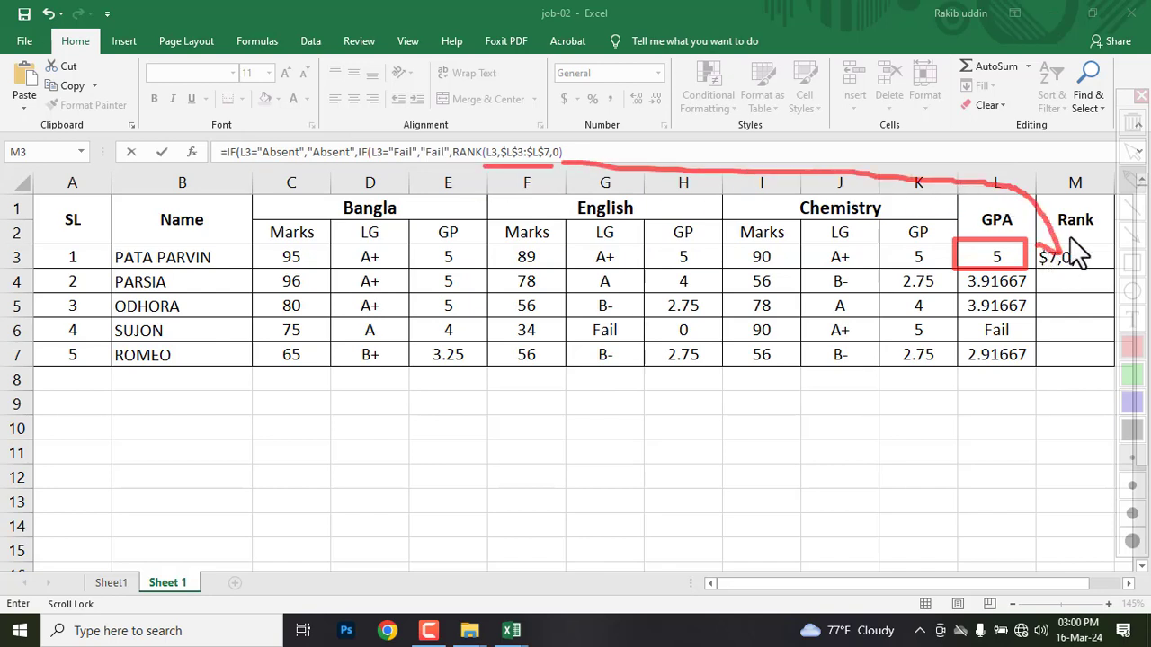
pyautogui.press('Escape')
pyautogui.press('Return')
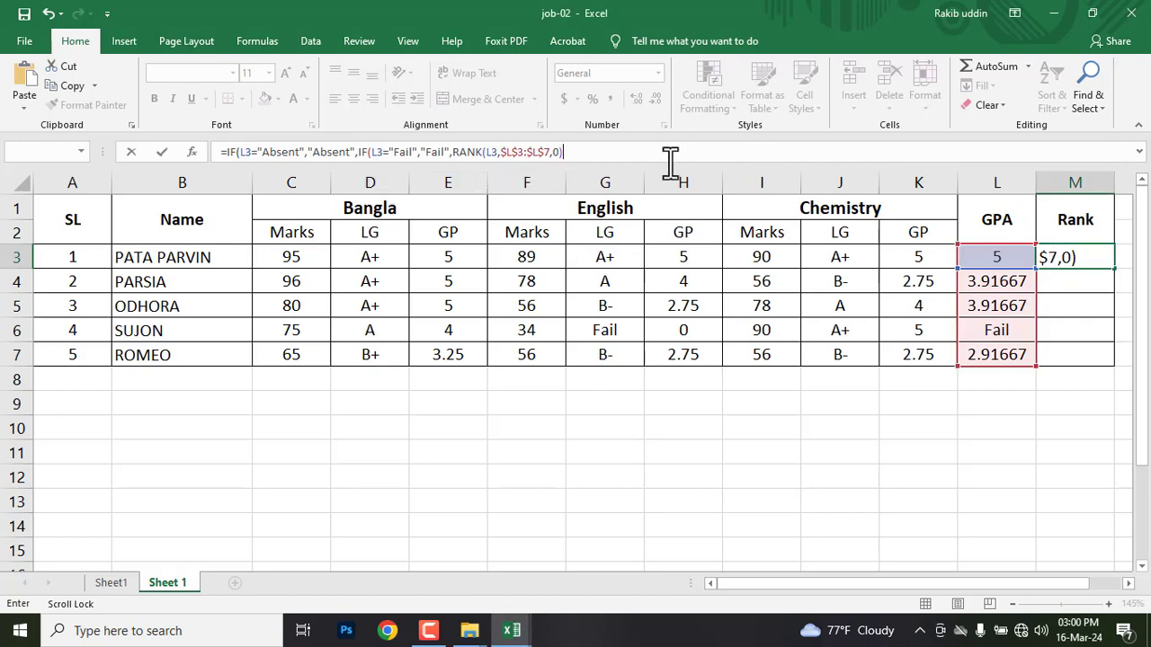
# Accept the correction and fill the Rank formula down to M7, giving 1, 2, 2, Fail, 4.
pyautogui.click(550, 378)
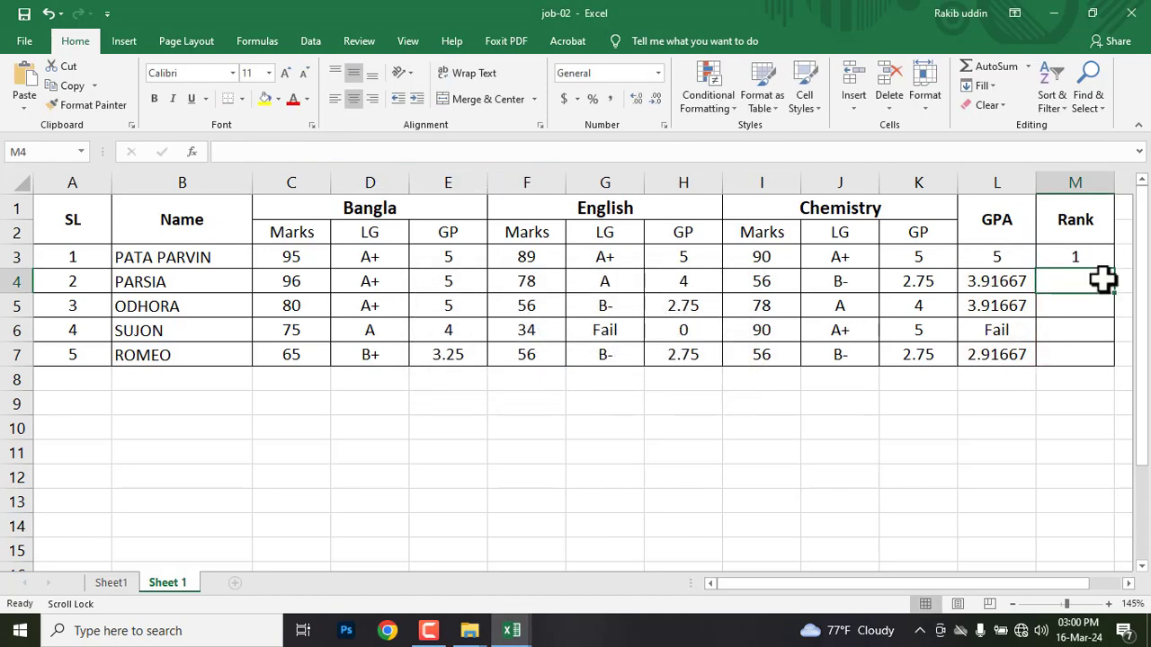
pyautogui.moveTo(1115, 271); pyautogui.dragTo(1111, 365)
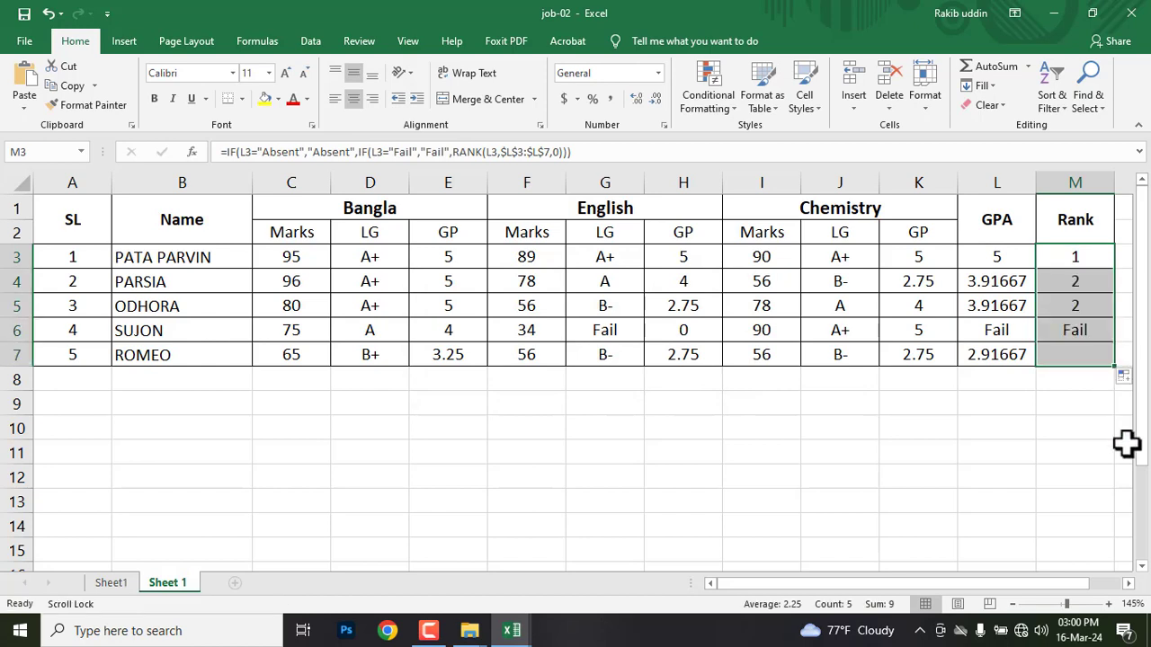
pyautogui.click(1060, 448)
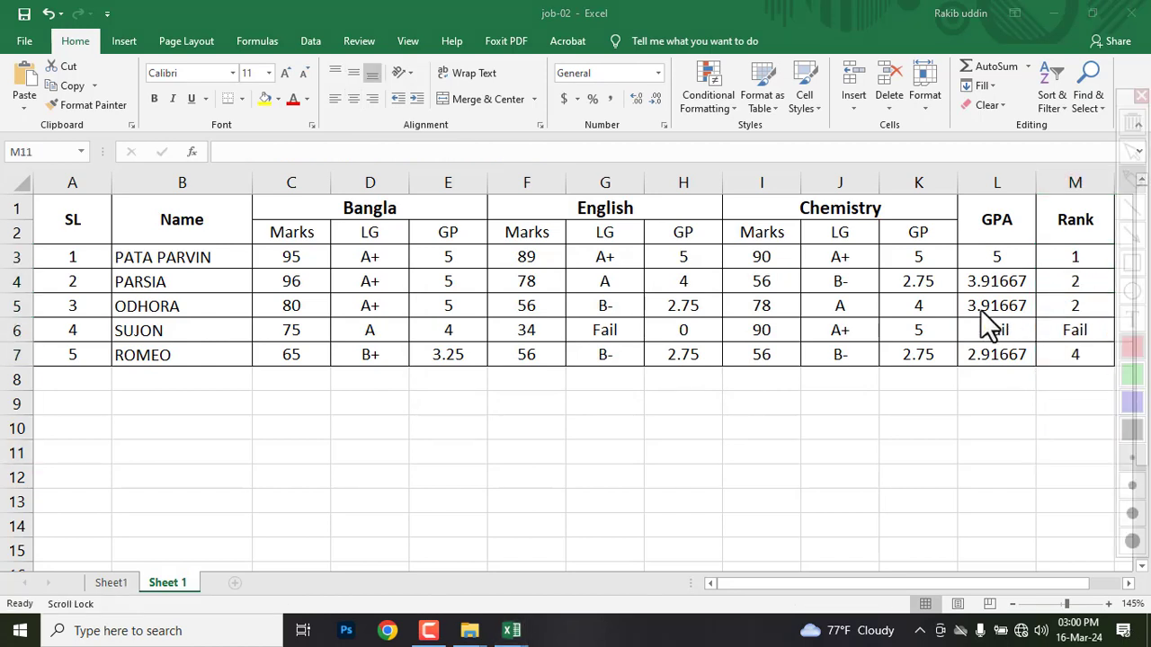
pyautogui.moveTo(958, 320); pyautogui.dragTo(1091, 338)
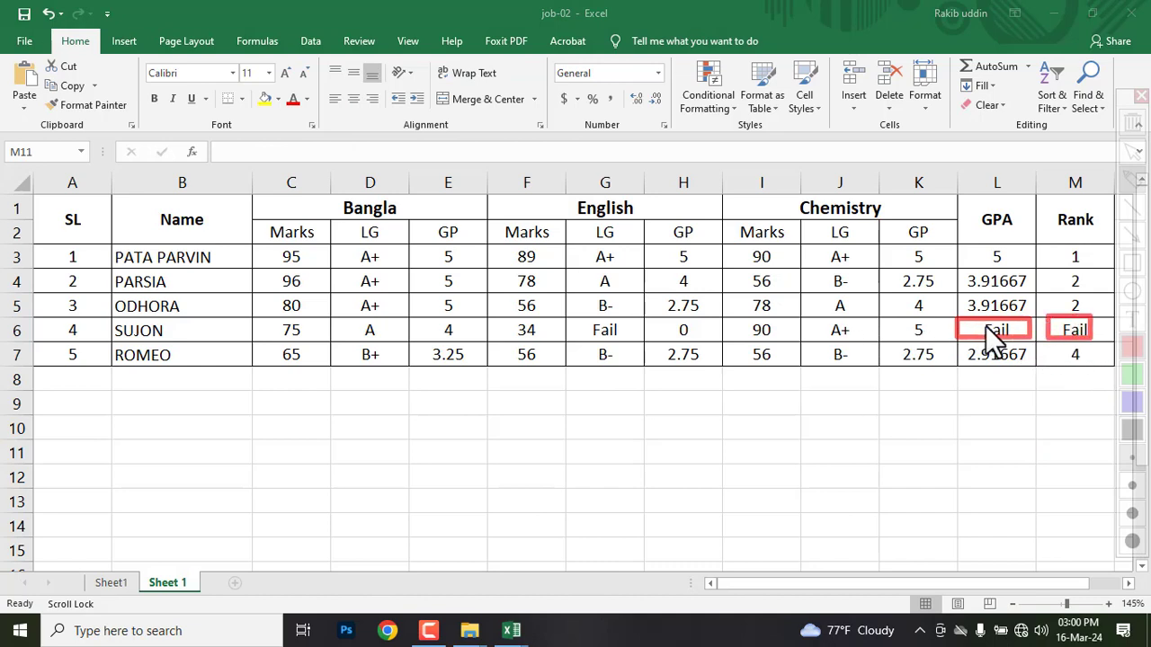
pyautogui.hotkey('ctrl', 'z')
pyautogui.hotkey('ctrl', 'z')
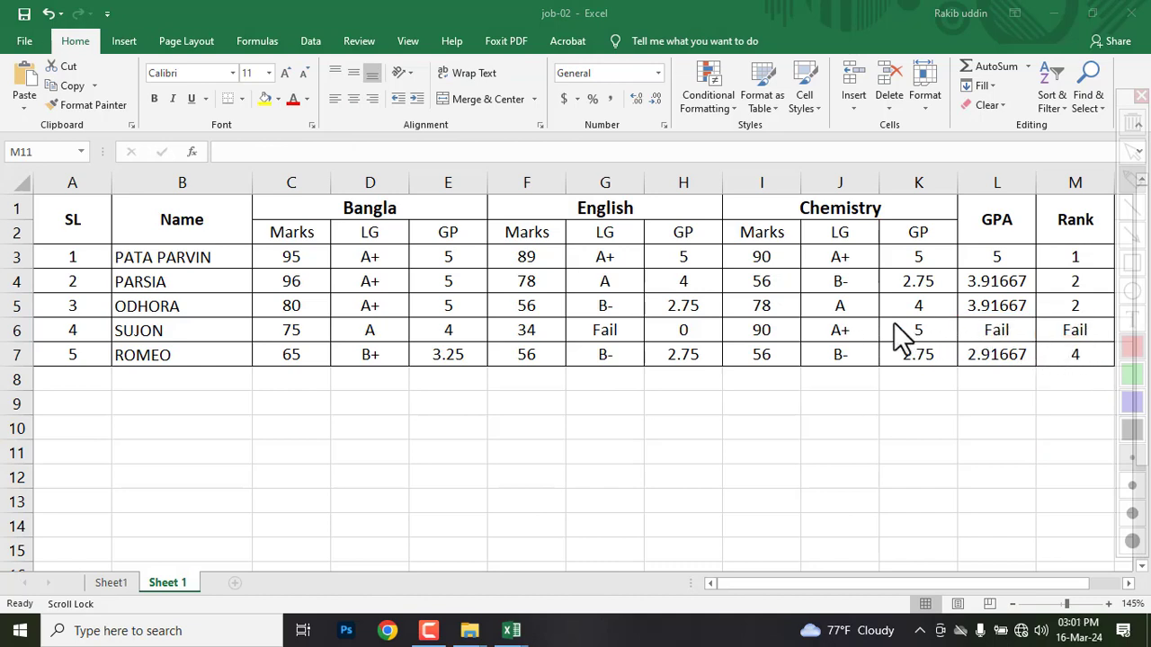
# Undo the AB mistakenly entered in D4, restoring its letter-grade formula.
pyautogui.click(377, 333)
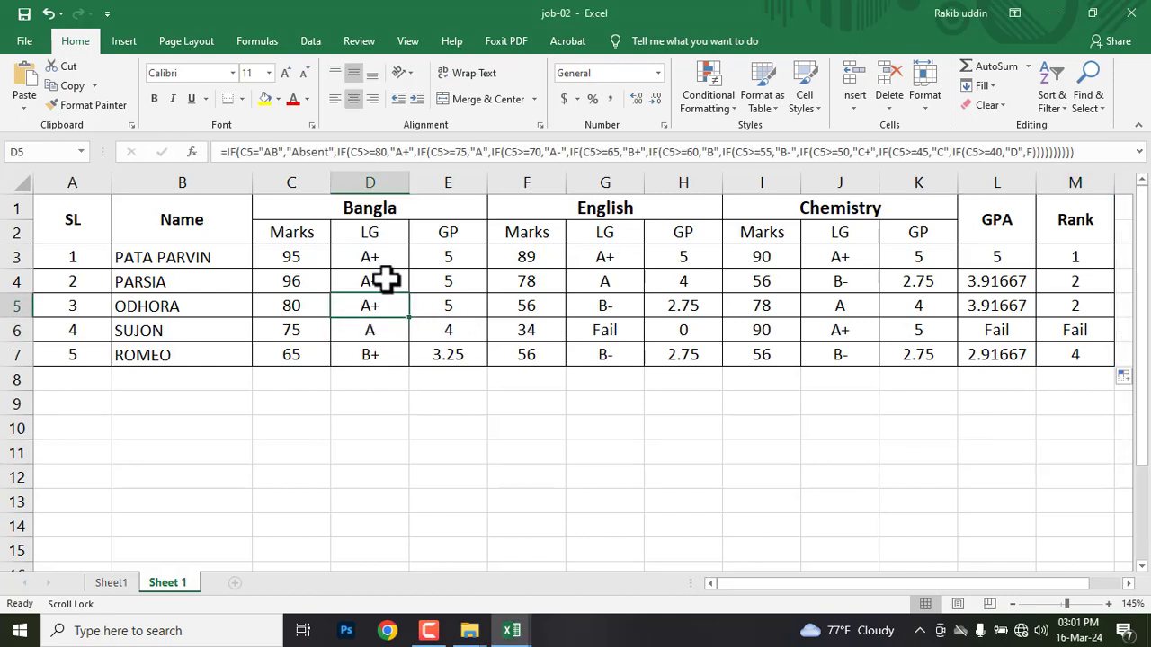
pyautogui.click(381, 279)
pyautogui.write('AB')
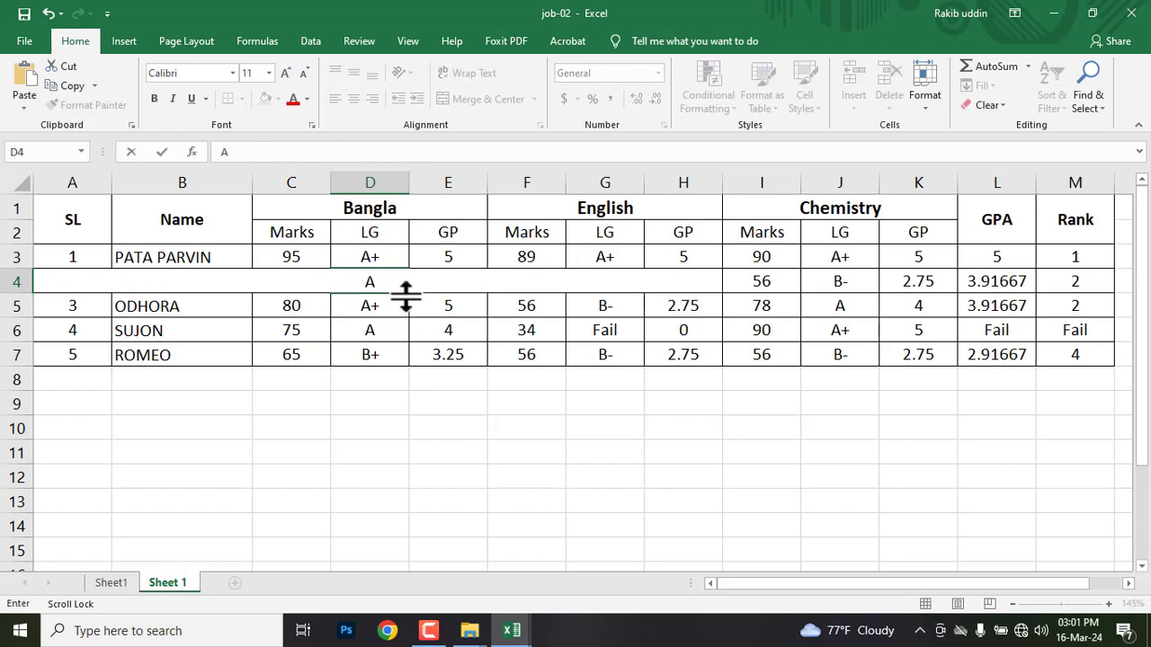
pyautogui.click(455, 444)
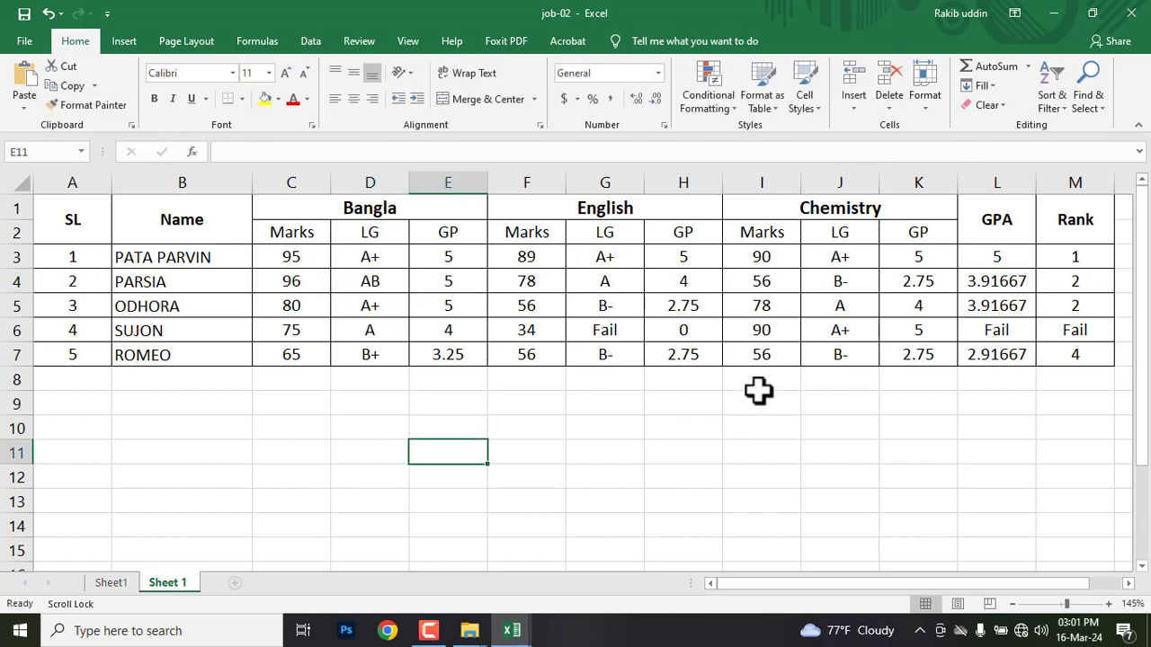
pyautogui.click(380, 282)
pyautogui.press('Delete')
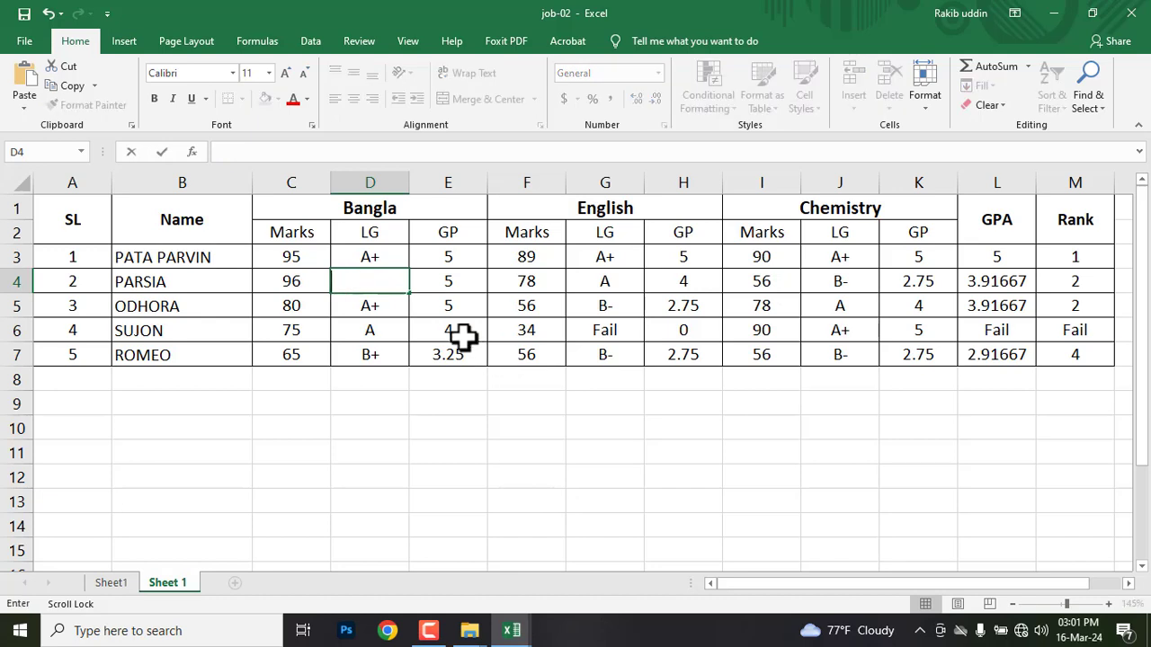
pyautogui.click(386, 384)
pyautogui.hotkey('ctrl', 'z')
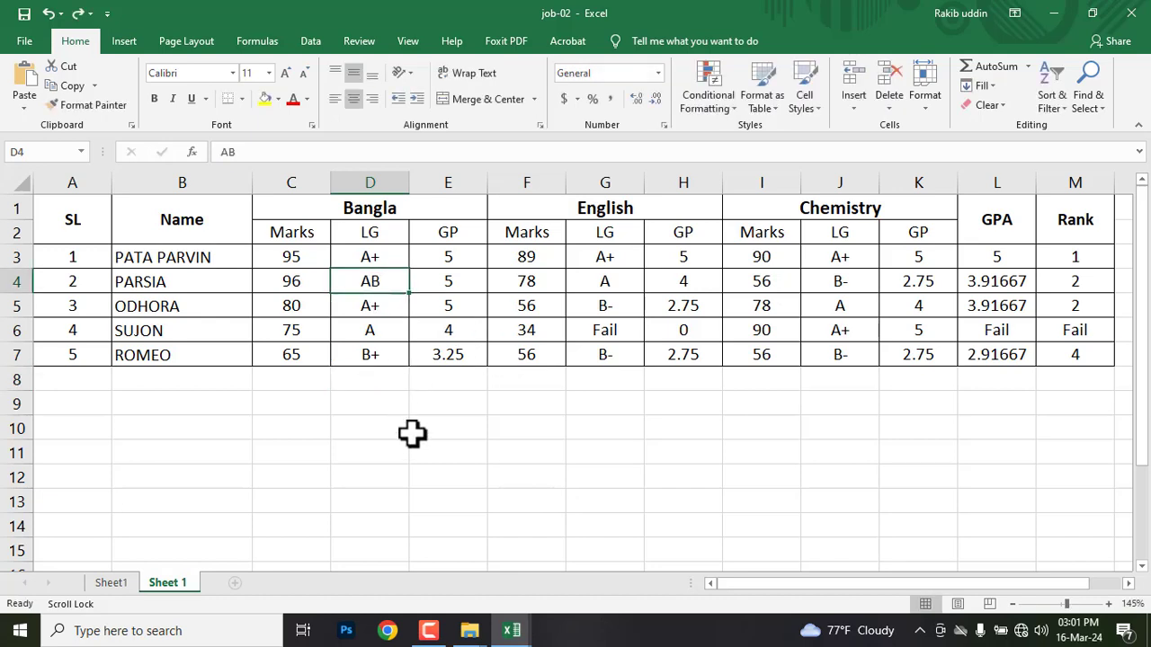
pyautogui.click(414, 430)
pyautogui.hotkey('ctrl', 'z')
pyautogui.click(386, 406)
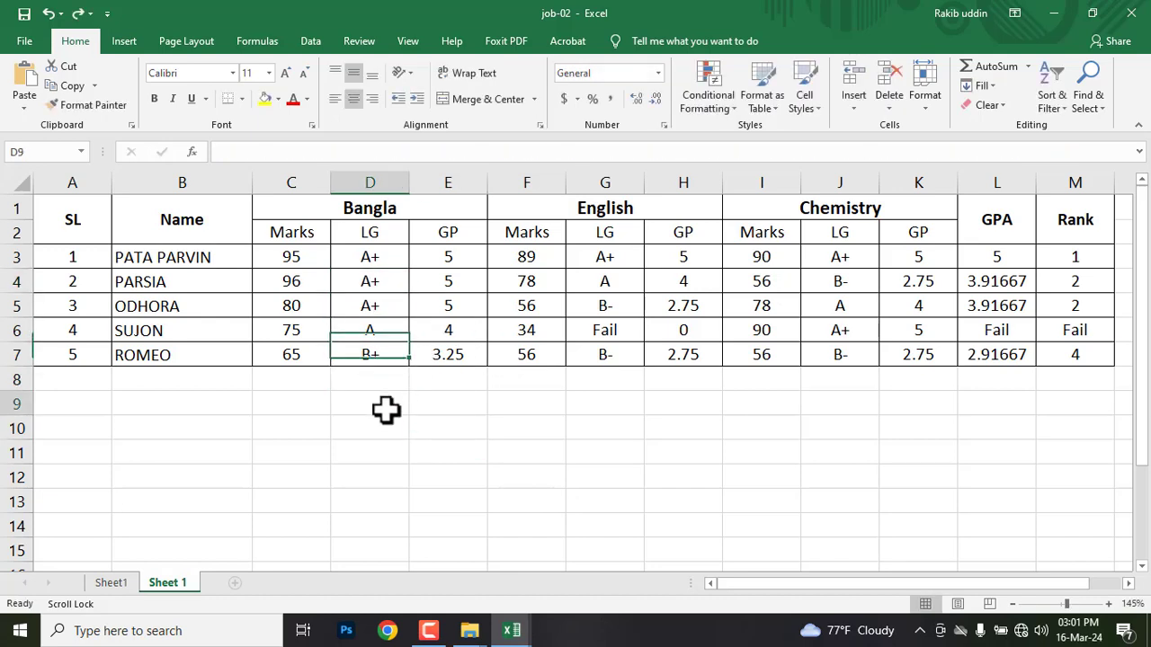
# Enter AB as the Bangla mark in C4.
pyautogui.click(290, 280)
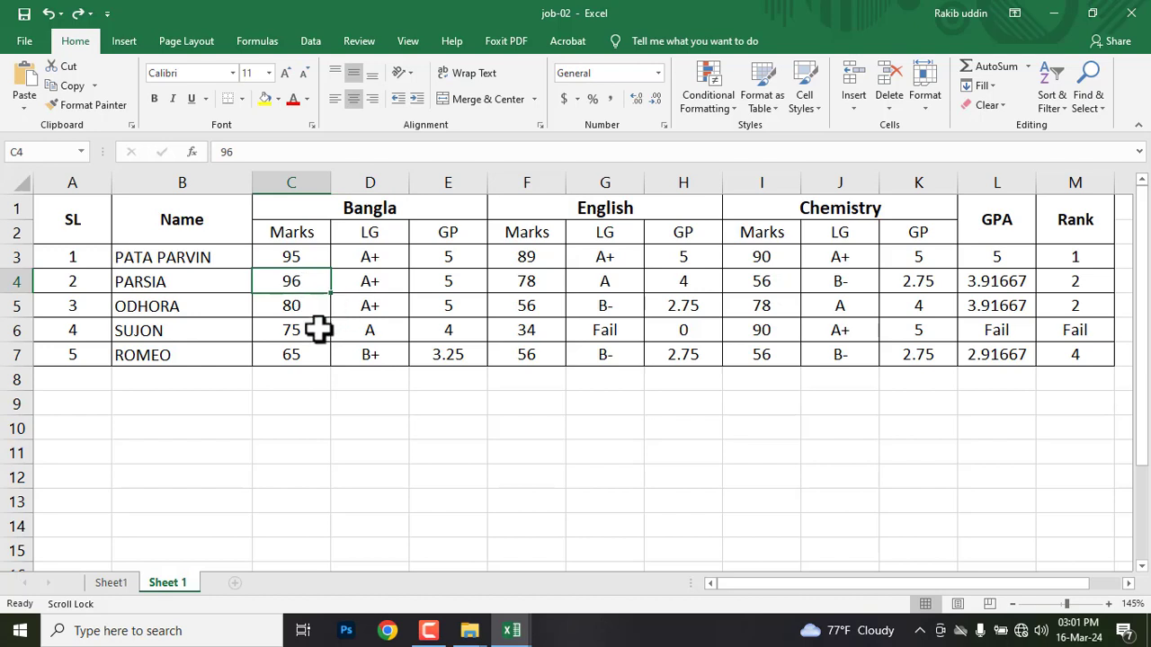
pyautogui.write('AB')
pyautogui.click(385, 404)
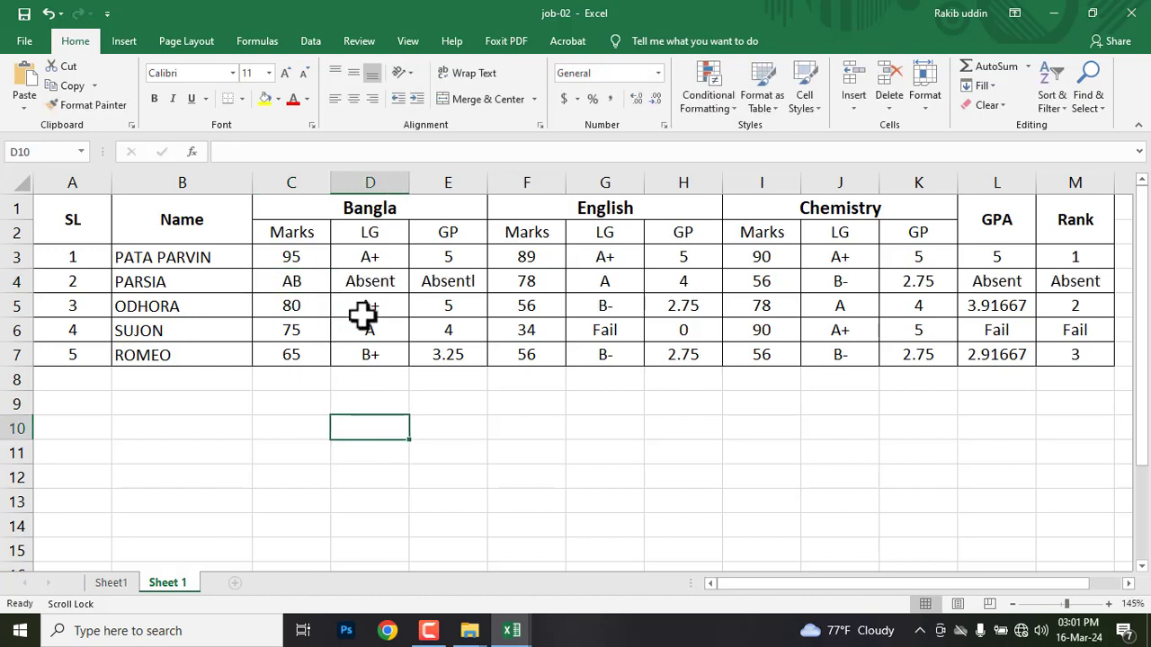
pyautogui.click(287, 282)
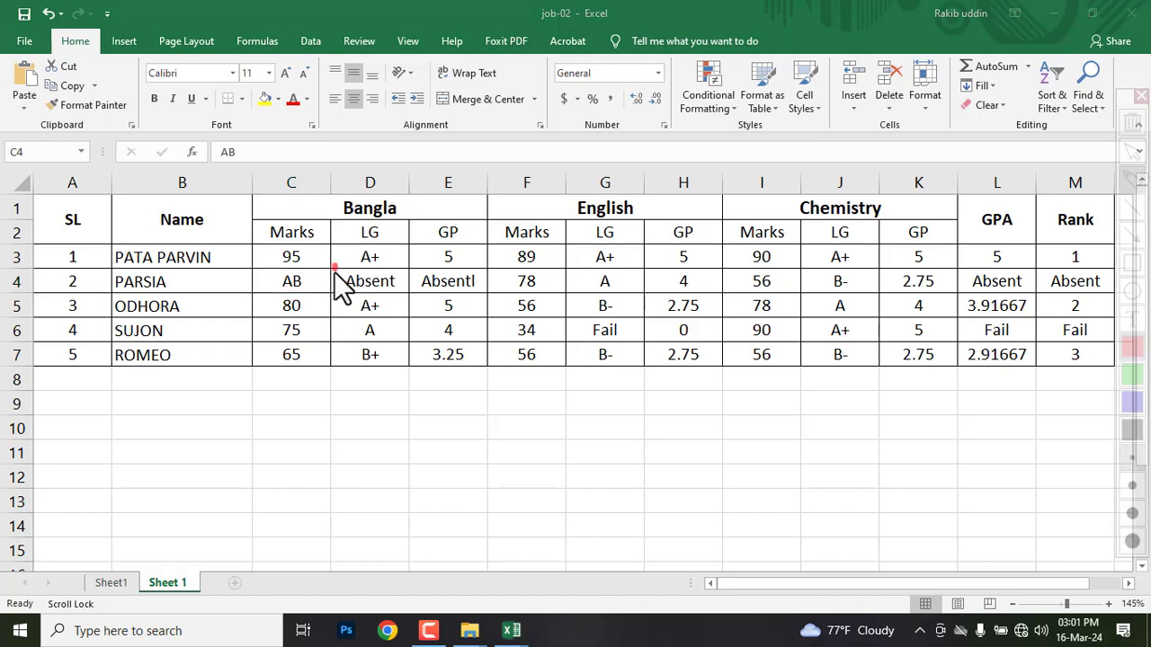
# Circle the Absent results in row 4 and the Fail results and mark 34 in row 6, then clear the markup.
pyautogui.moveTo(334, 265); pyautogui.dragTo(489, 289)
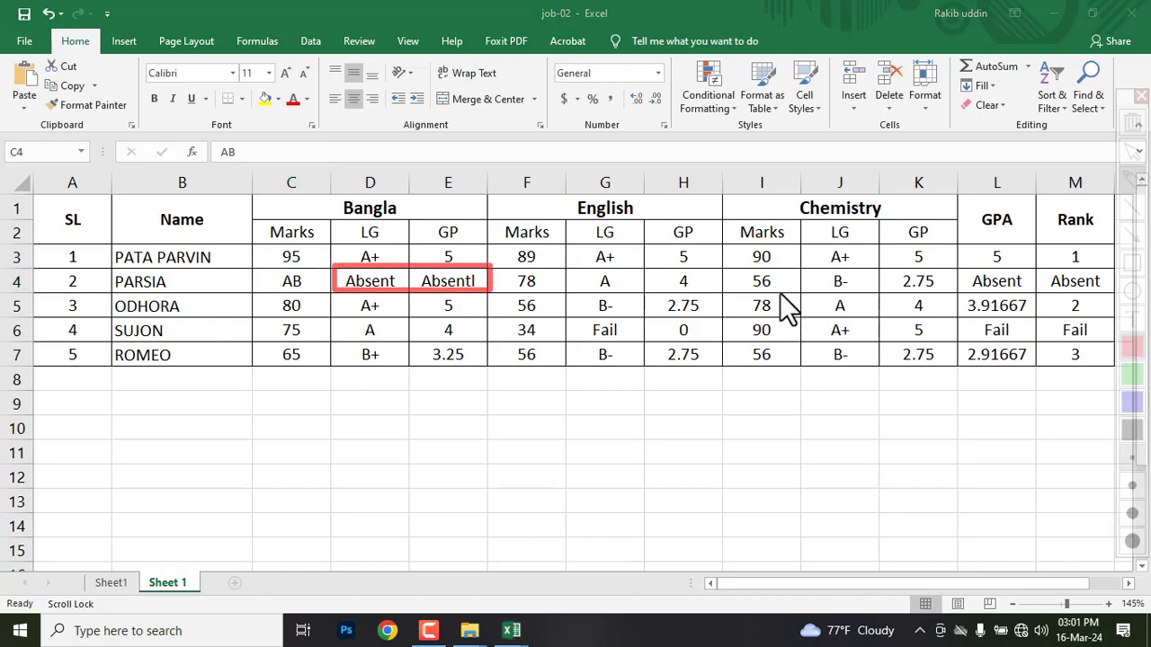
pyautogui.moveTo(953, 267); pyautogui.dragTo(1113, 293)
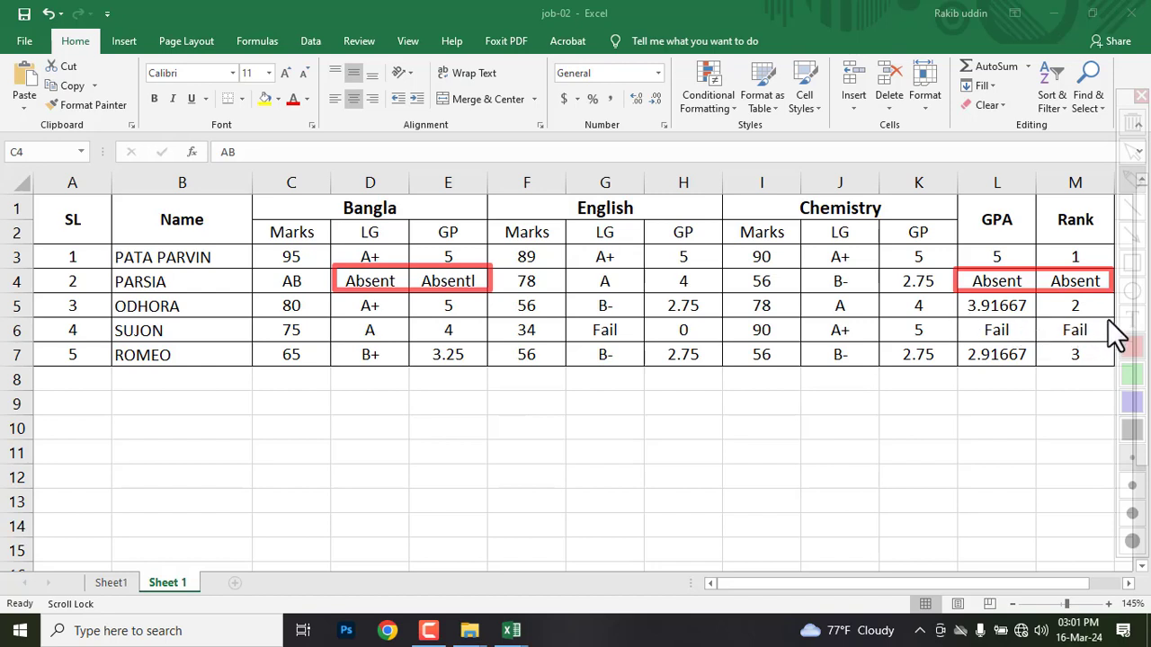
pyautogui.moveTo(1110, 318)
pyautogui.mouseDown()
pyautogui.moveTo(1043, 352)
pyautogui.moveTo(1032, 342)
pyautogui.moveTo(960, 356)
pyautogui.mouseUp()
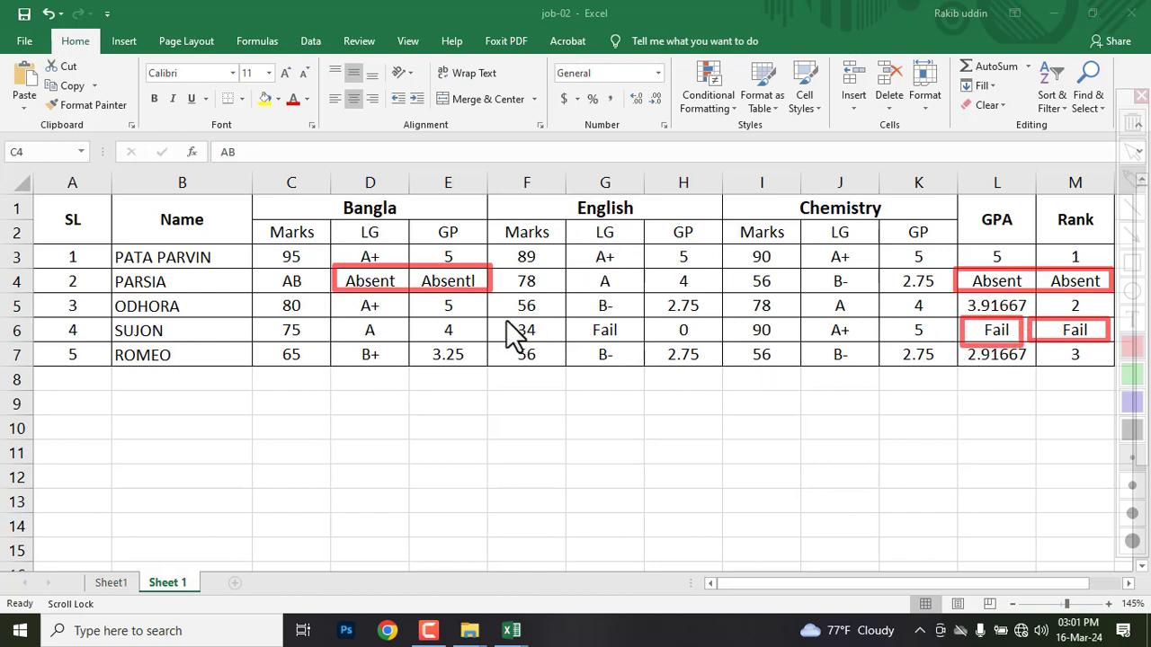
pyautogui.moveTo(495, 320); pyautogui.dragTo(559, 351)
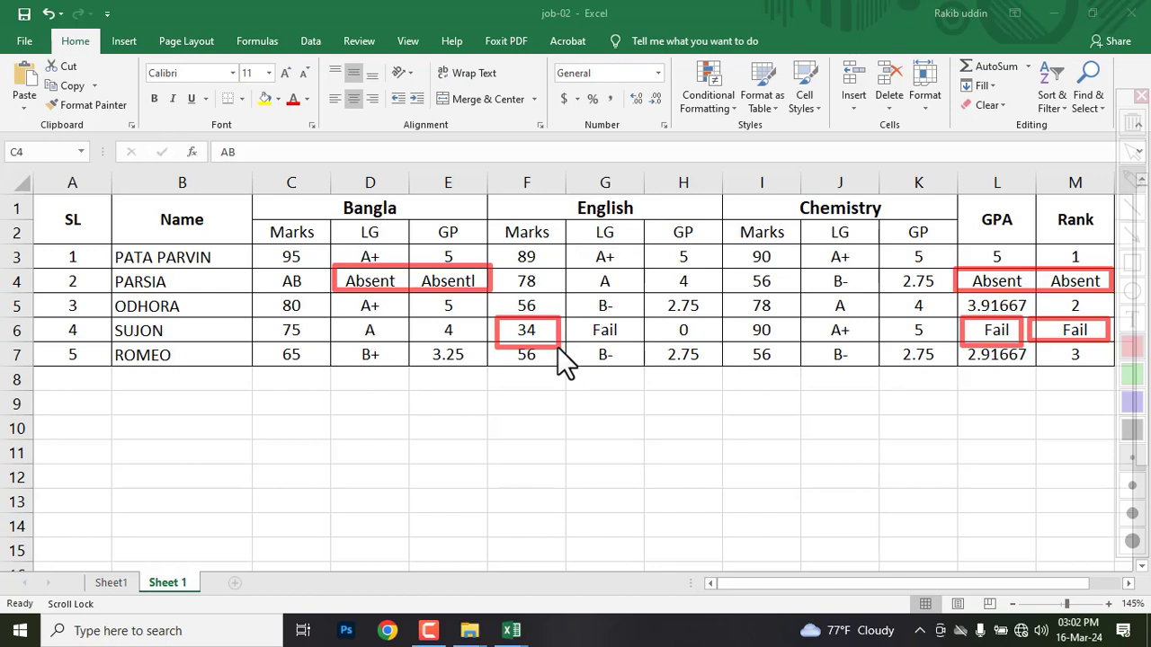
pyautogui.press('Escape')
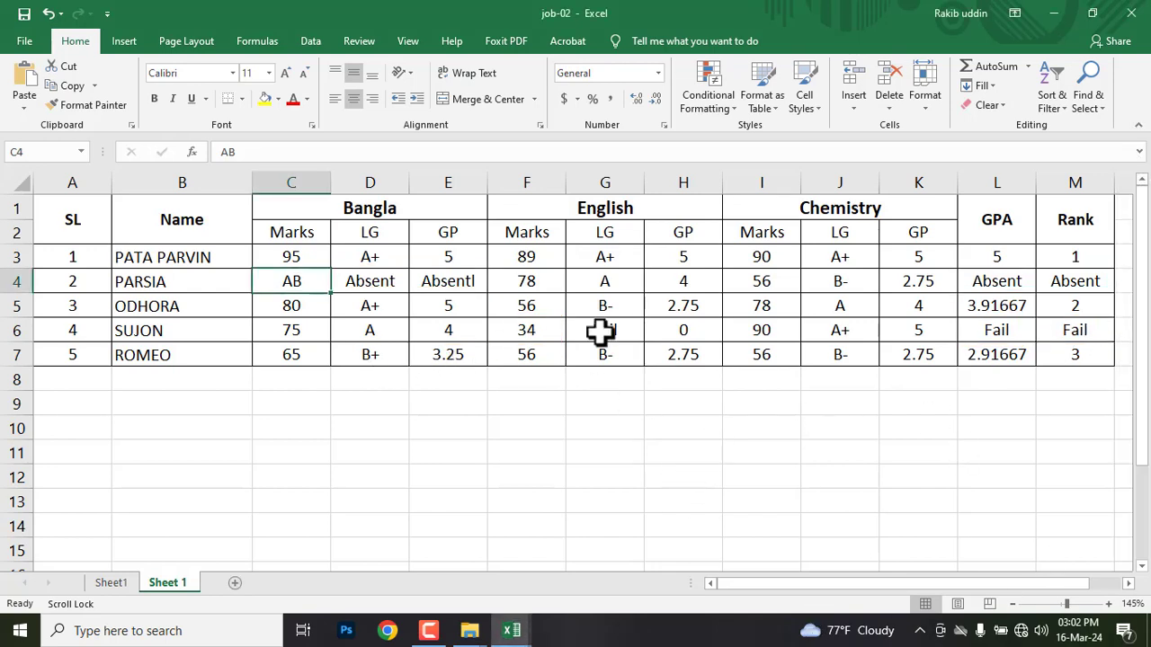
# Change the English mark in F6 to 80 and the Bangla mark in C4 to 60.
pyautogui.click(534, 330)
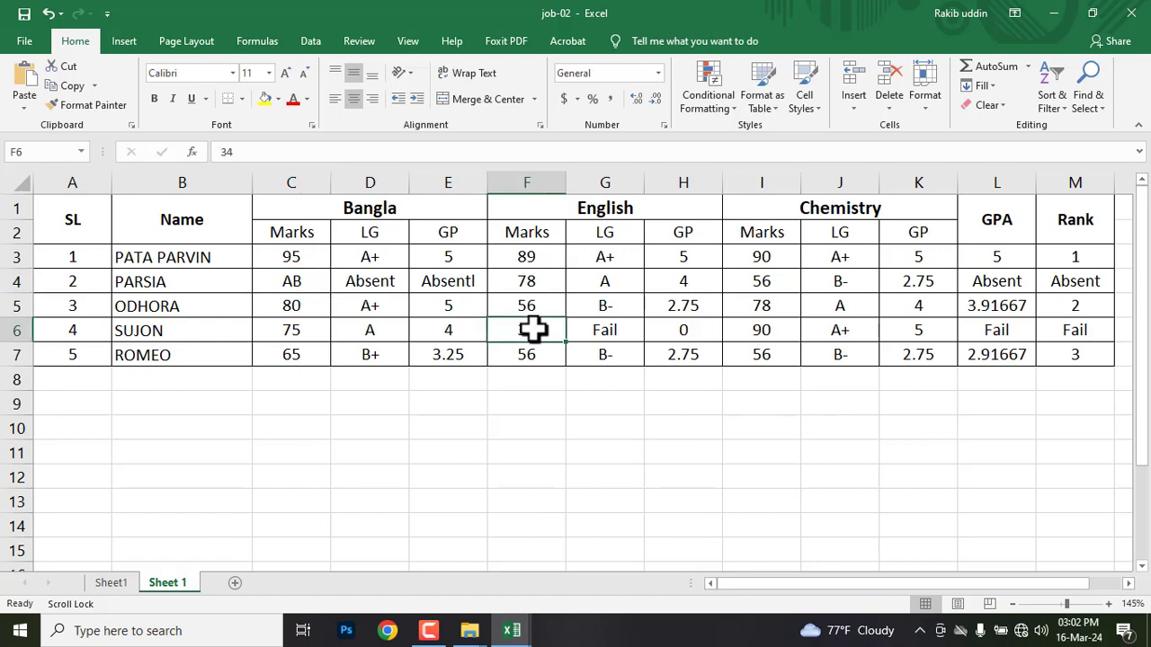
pyautogui.write('80')
pyautogui.press('Return')
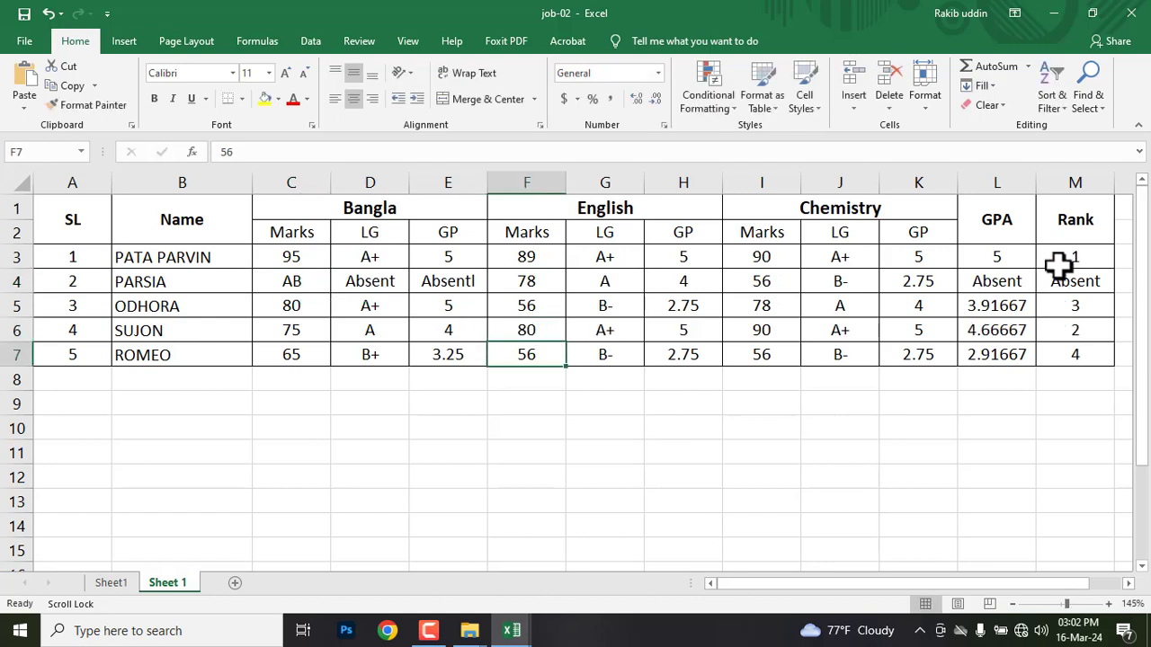
pyautogui.moveTo(1066, 286); pyautogui.dragTo(329, 290)
pyautogui.click(267, 282)
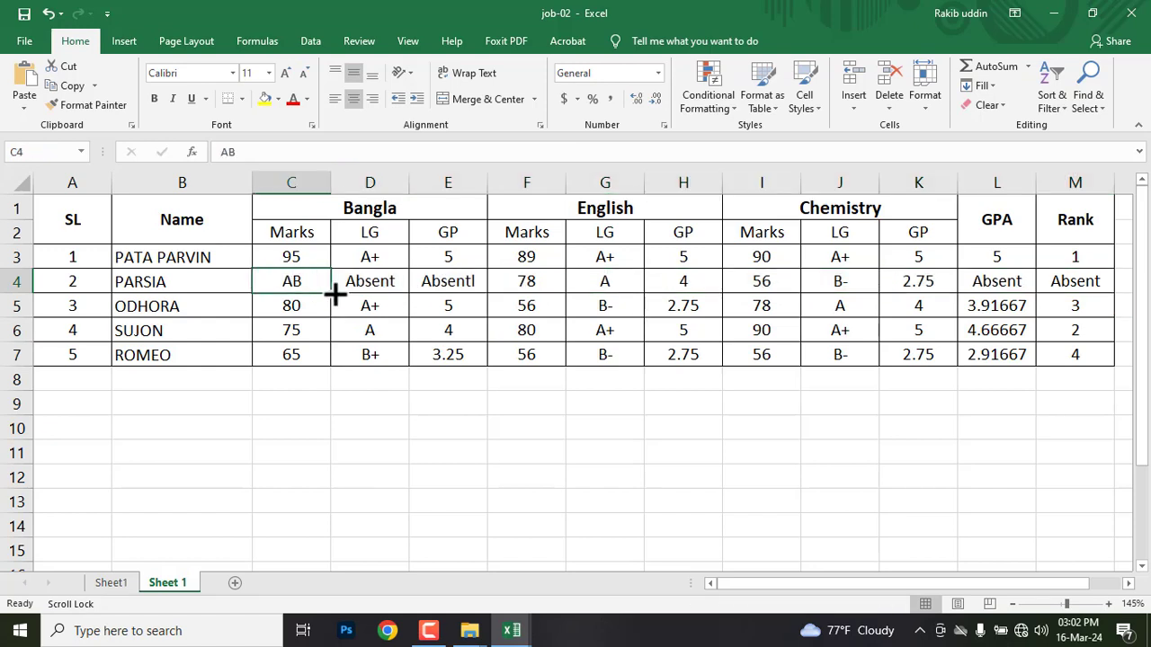
pyautogui.press('F2')
pyautogui.press('BackSpace')
pyautogui.press('BackSpace')
pyautogui.write('60')
pyautogui.press('Return')
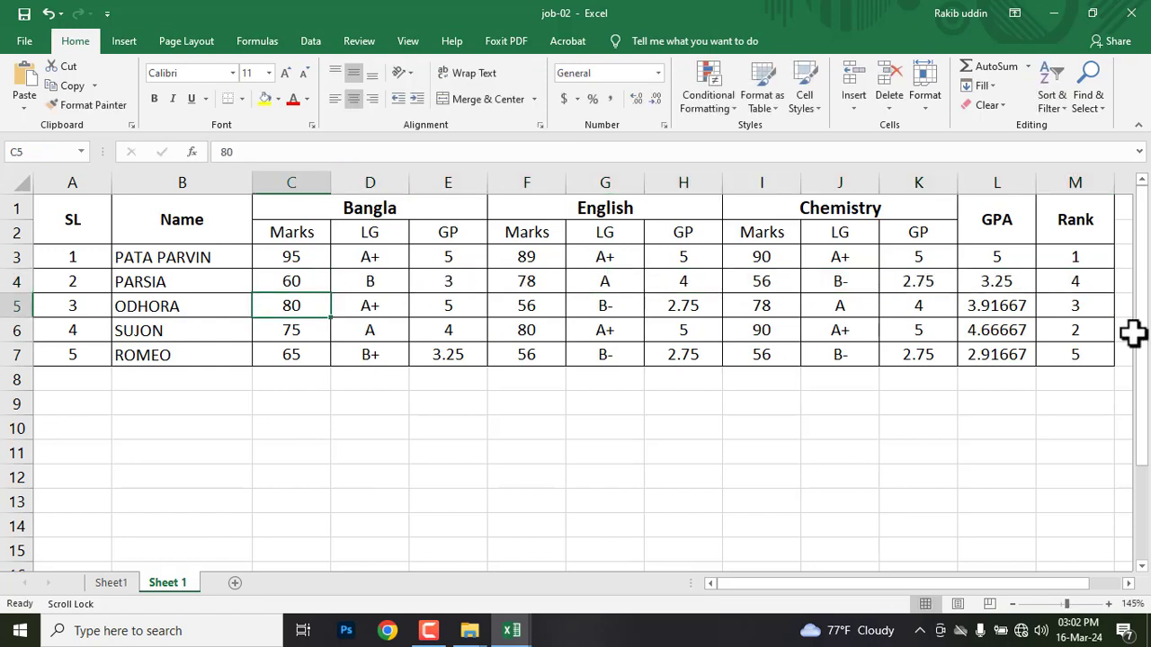
# Enter ab as the English mark in F7 and check that row 7's GPA and Rank show Absent.
pyautogui.click(534, 354)
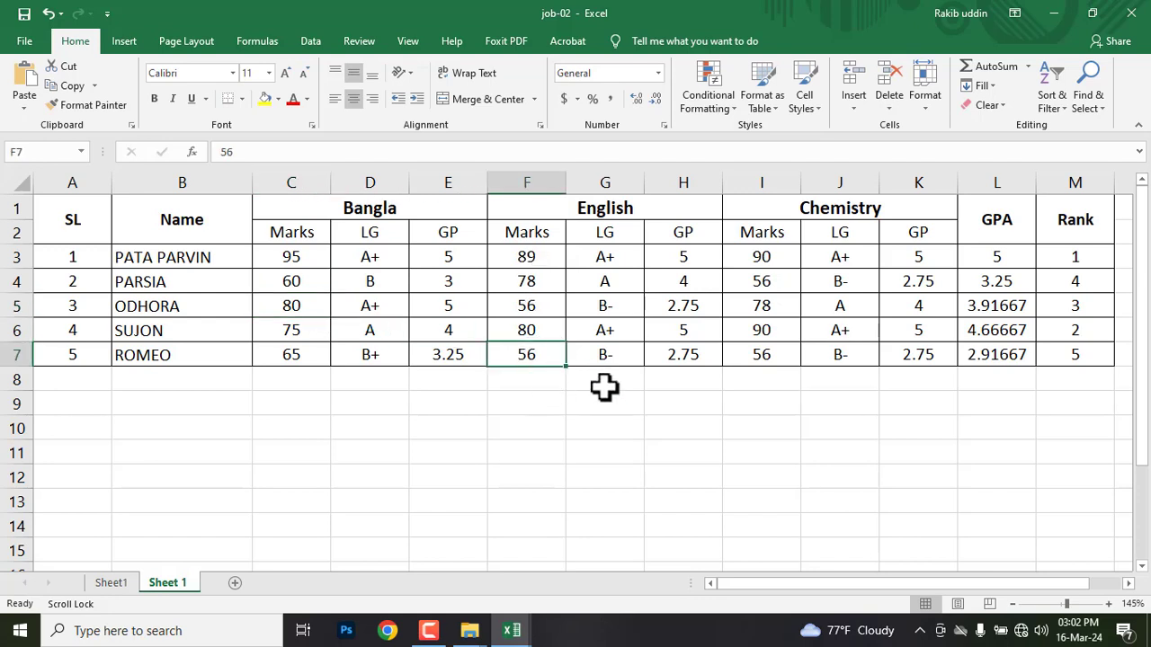
pyautogui.write('ab')
pyautogui.press('Return')
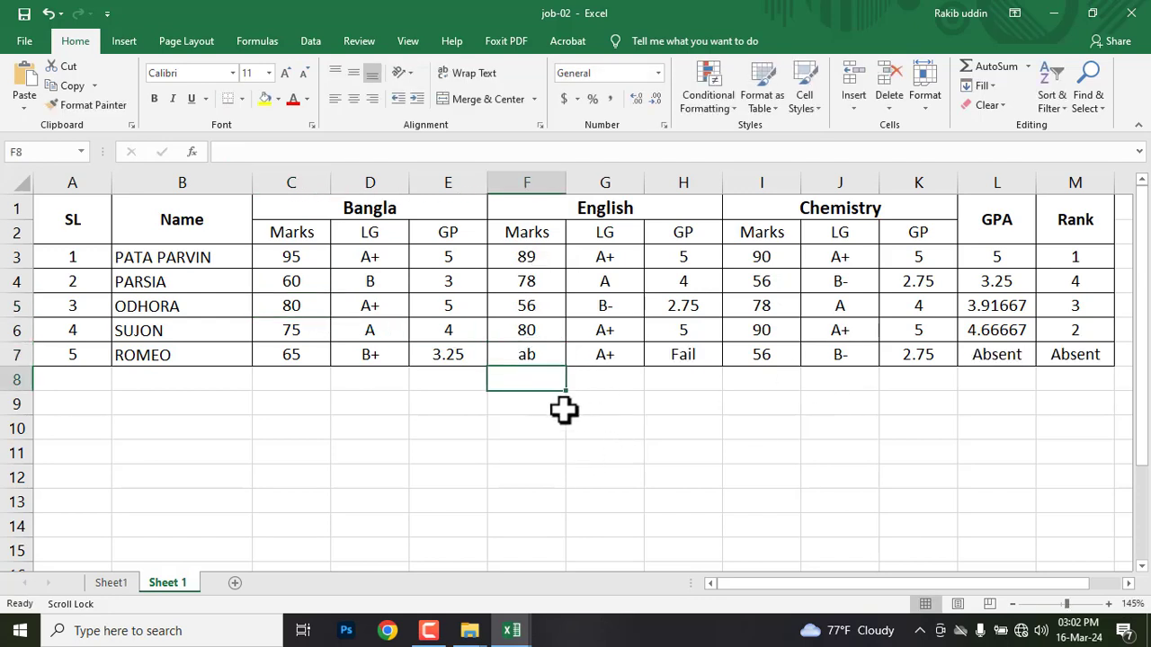
pyautogui.moveTo(983, 357); pyautogui.dragTo(1102, 351)
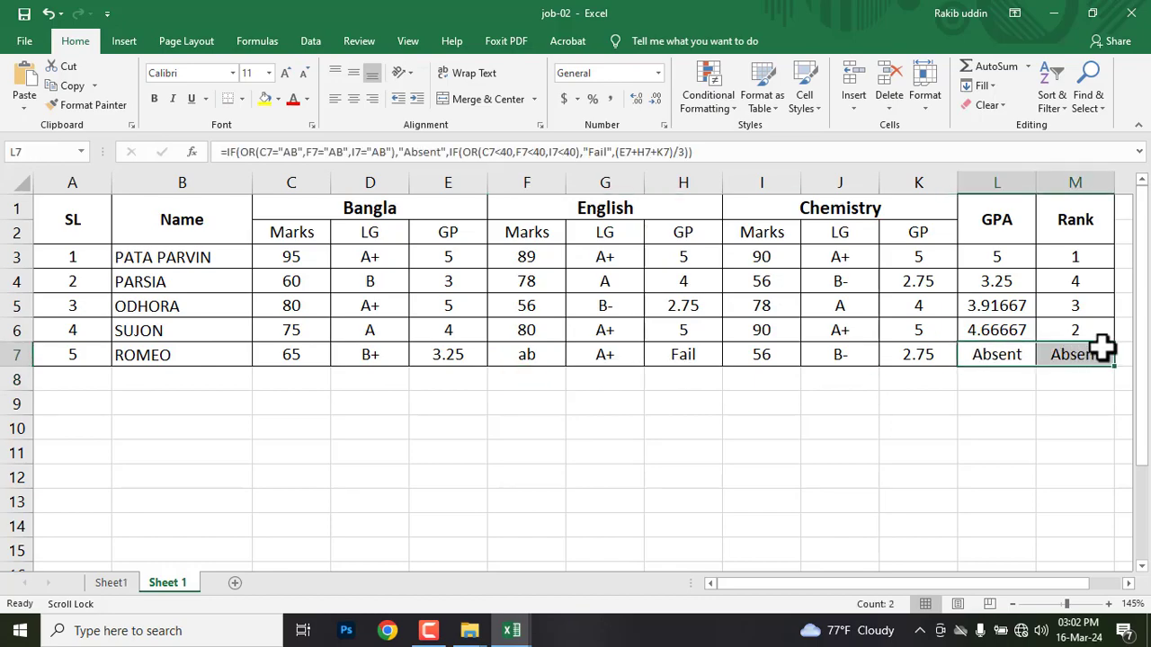
pyautogui.click(745, 406)
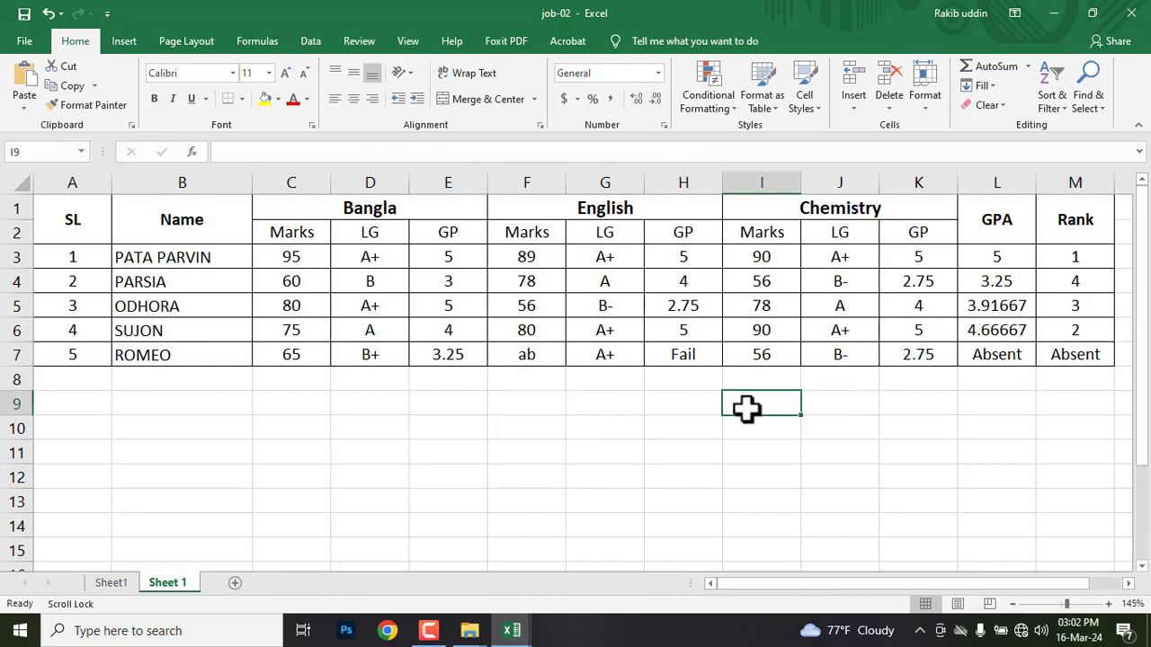
pyautogui.hotkey('alt', 'Tab')
# Scroll Result Sheet.pdf to the grade table and numbered conditions list.
pyautogui.scroll(-10, 500, 376)
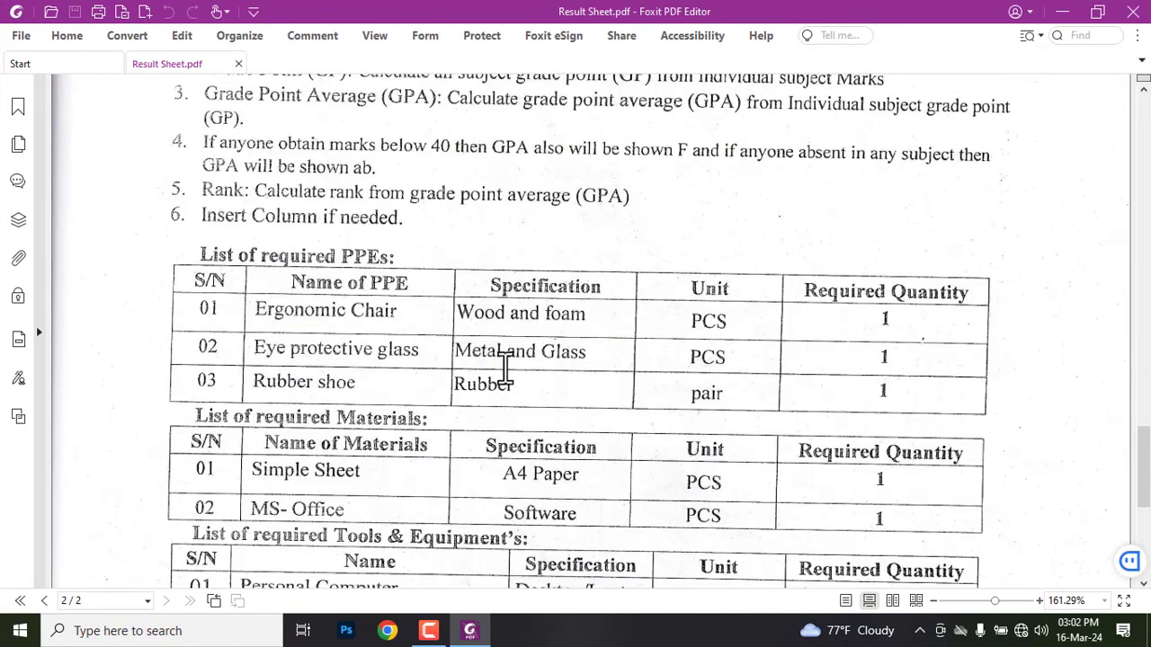
pyautogui.scroll(6, 540, 396)
pyautogui.scroll(1, 611, 303)
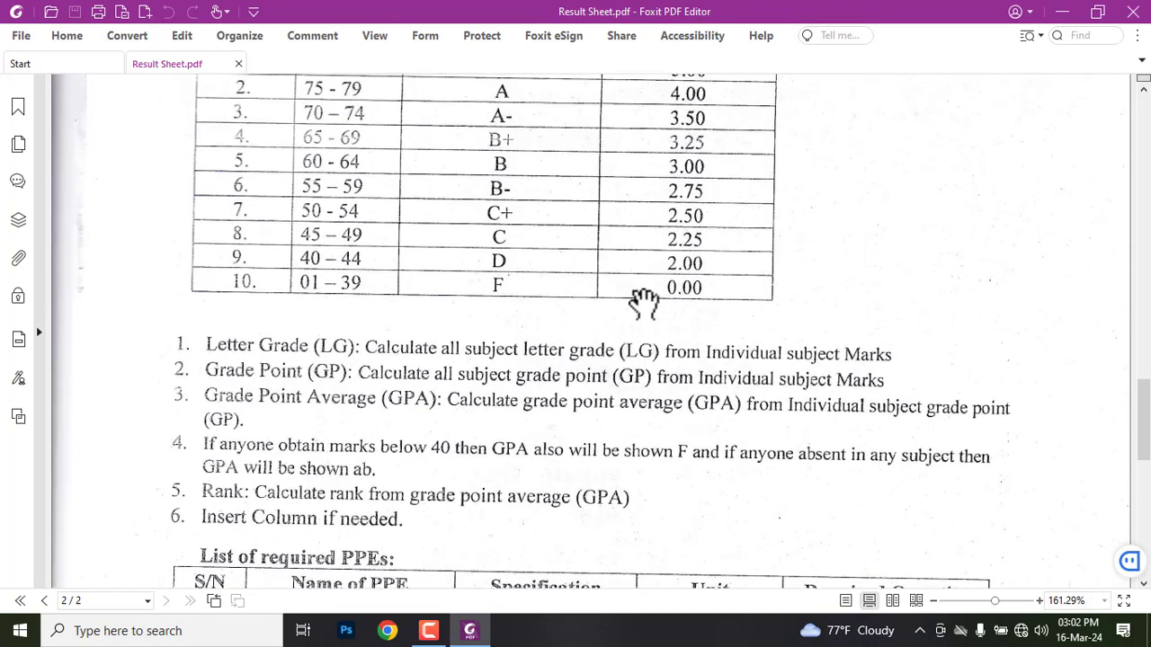
pyautogui.scroll(1, 664, 256)
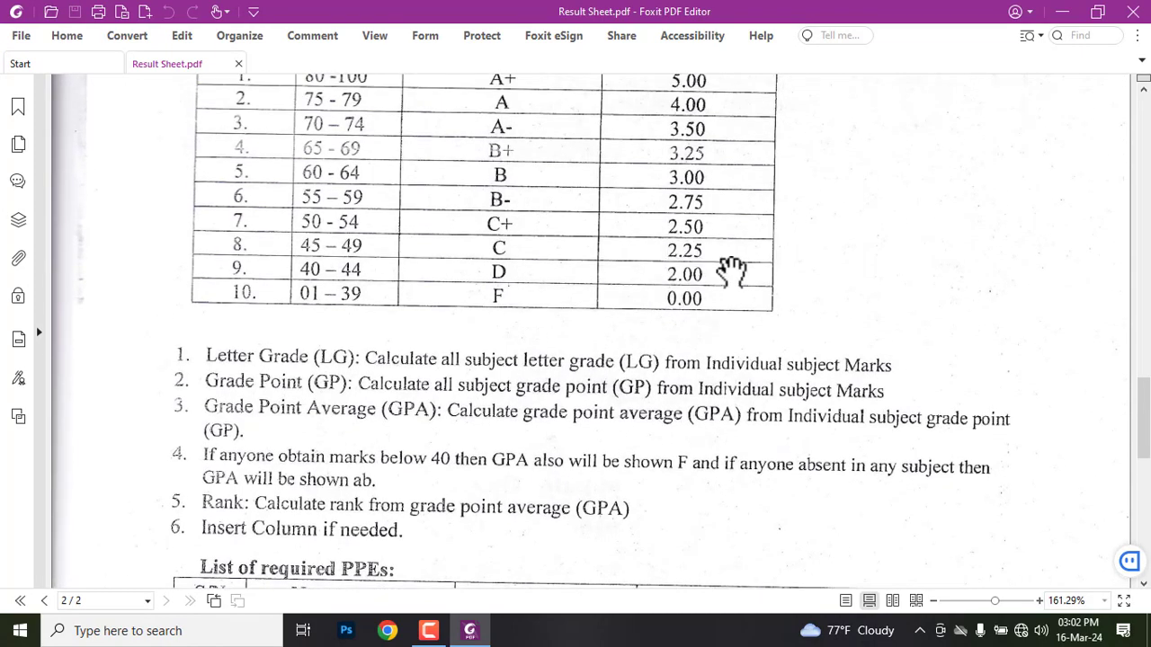
pyautogui.scroll(-3, 731, 269)
pyautogui.scroll(2, 740, 288)
pyautogui.scroll(4, 670, 387)
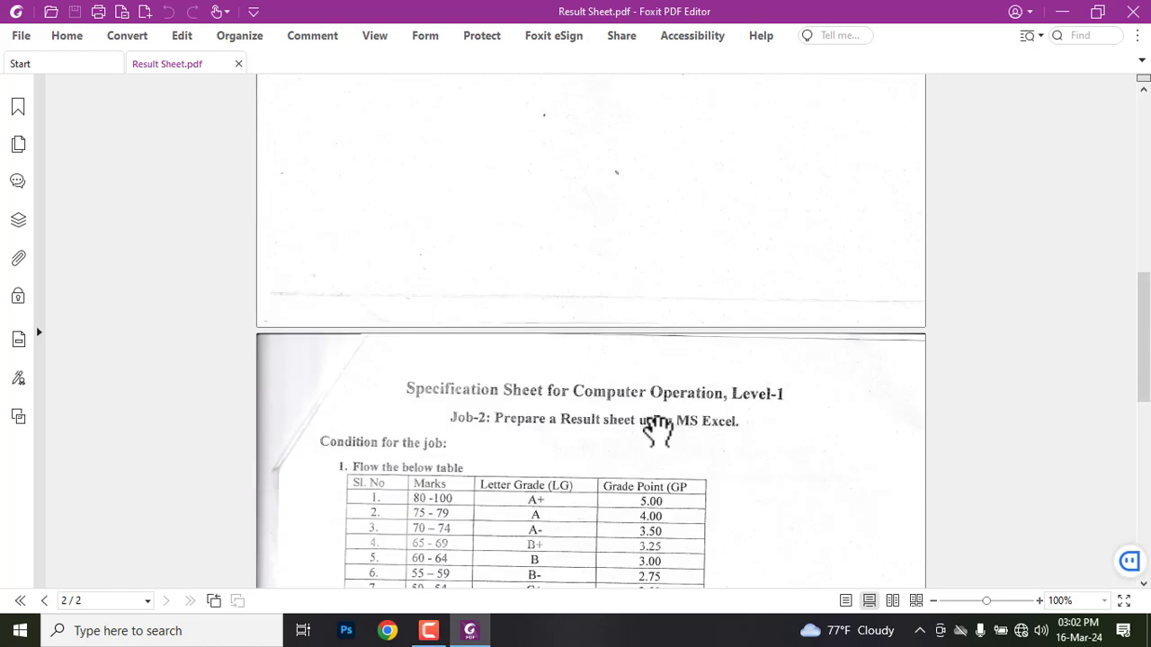
pyautogui.scroll(2, 656, 432)
pyautogui.scroll(-6, 652, 360)
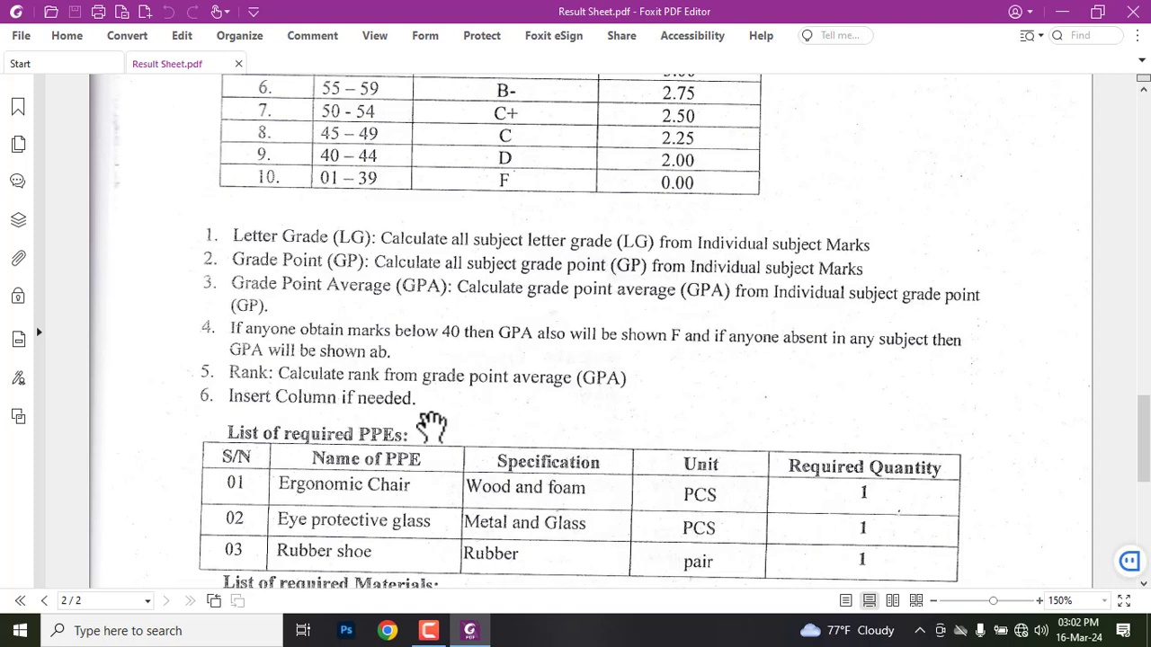
# Box the Rank calculation rule in item 5 with on-screen markup, then clear it.
pyautogui.hotkey('ctrl', 'alt', 'g')
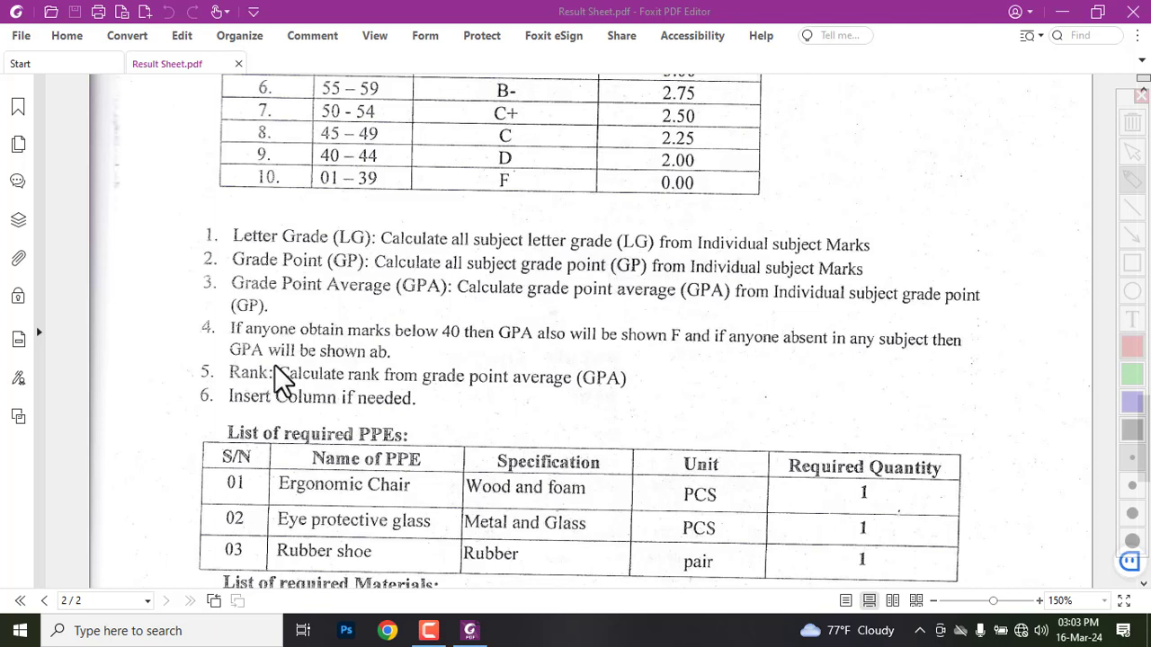
pyautogui.moveTo(271, 361)
pyautogui.mouseDown()
pyautogui.moveTo(387, 399)
pyautogui.moveTo(683, 397)
pyautogui.mouseUp()
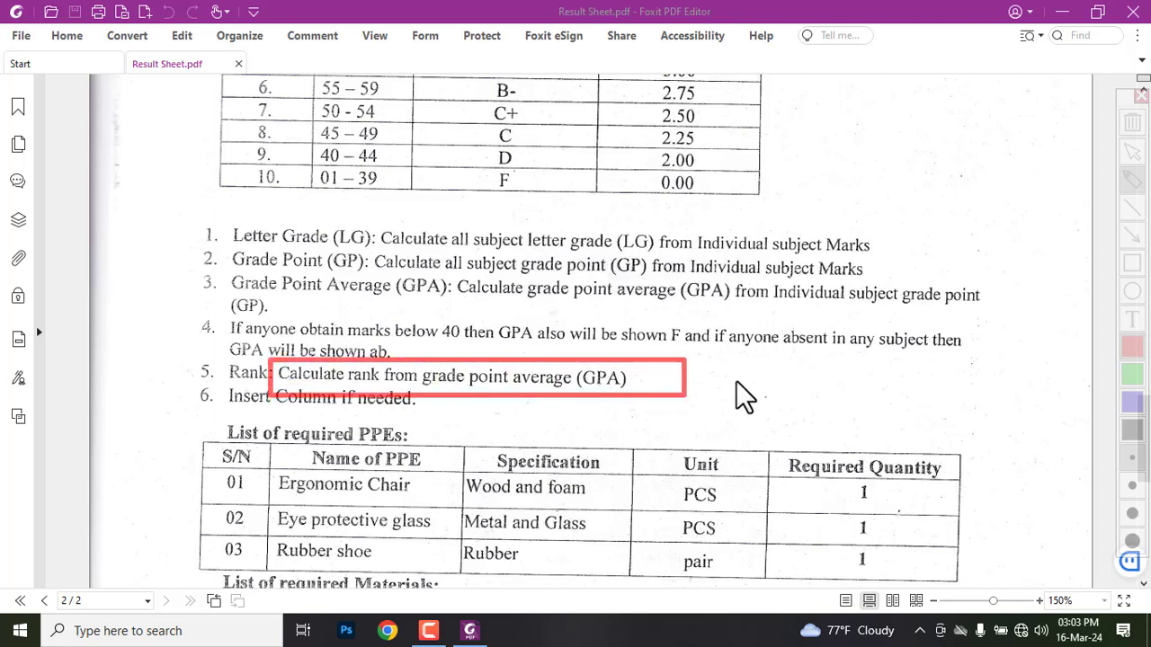
pyautogui.hotkey('ctrl', 'z')
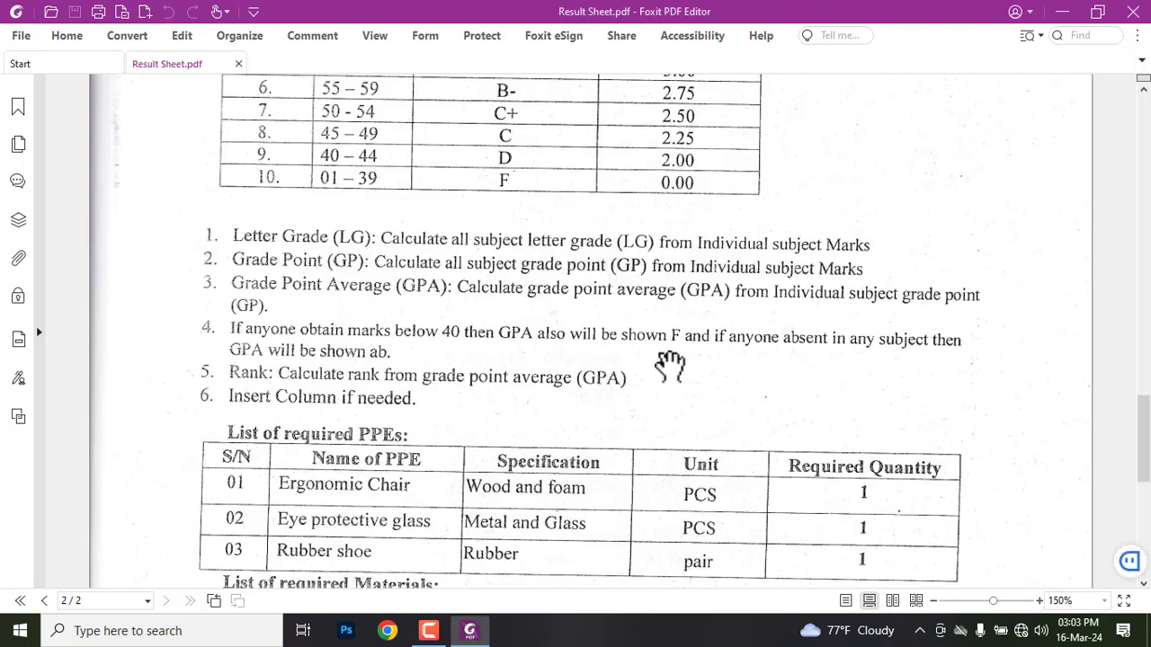
pyautogui.scroll(5, 669, 369)
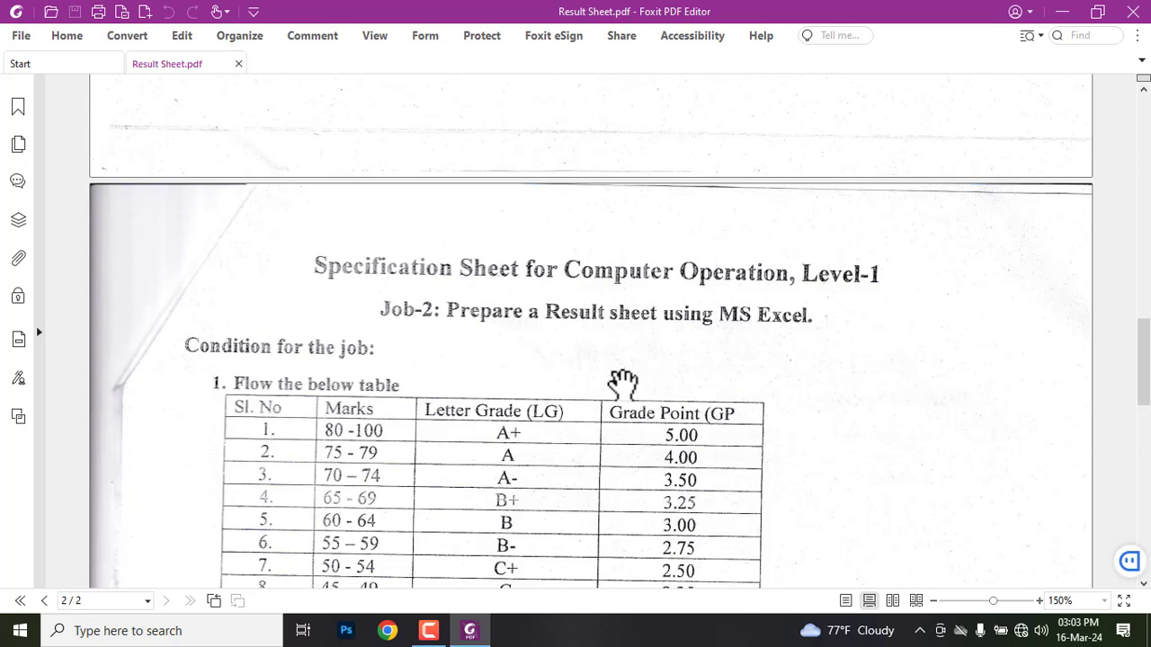
pyautogui.scroll(-5, 623, 384)
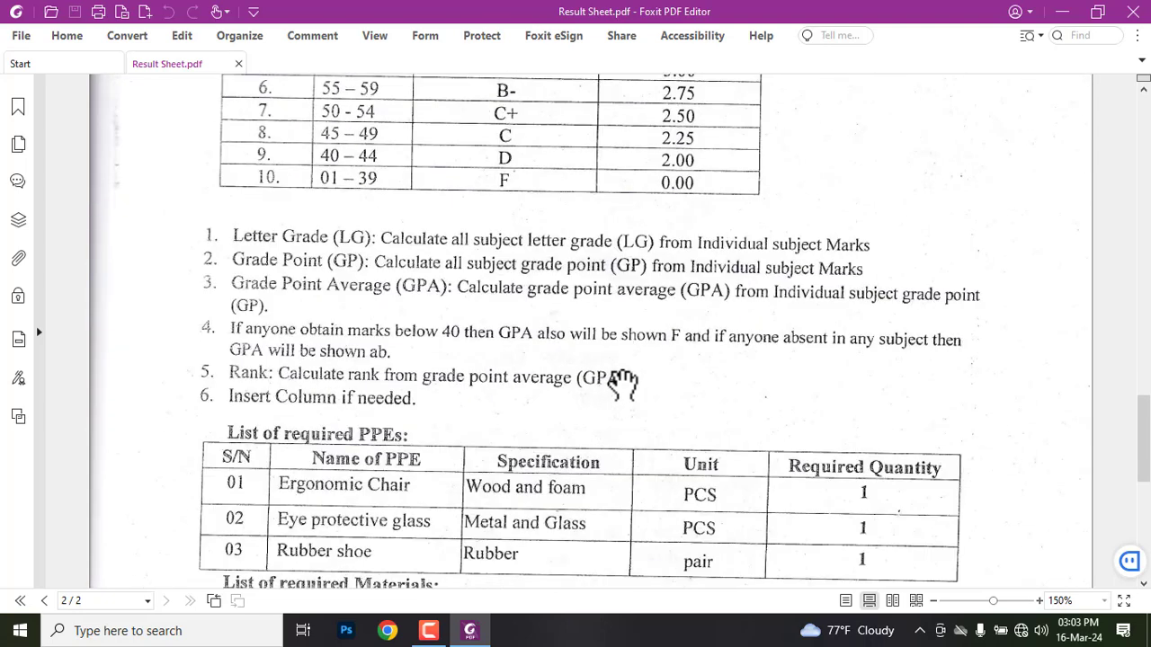
pyautogui.scroll(1, 623, 384)
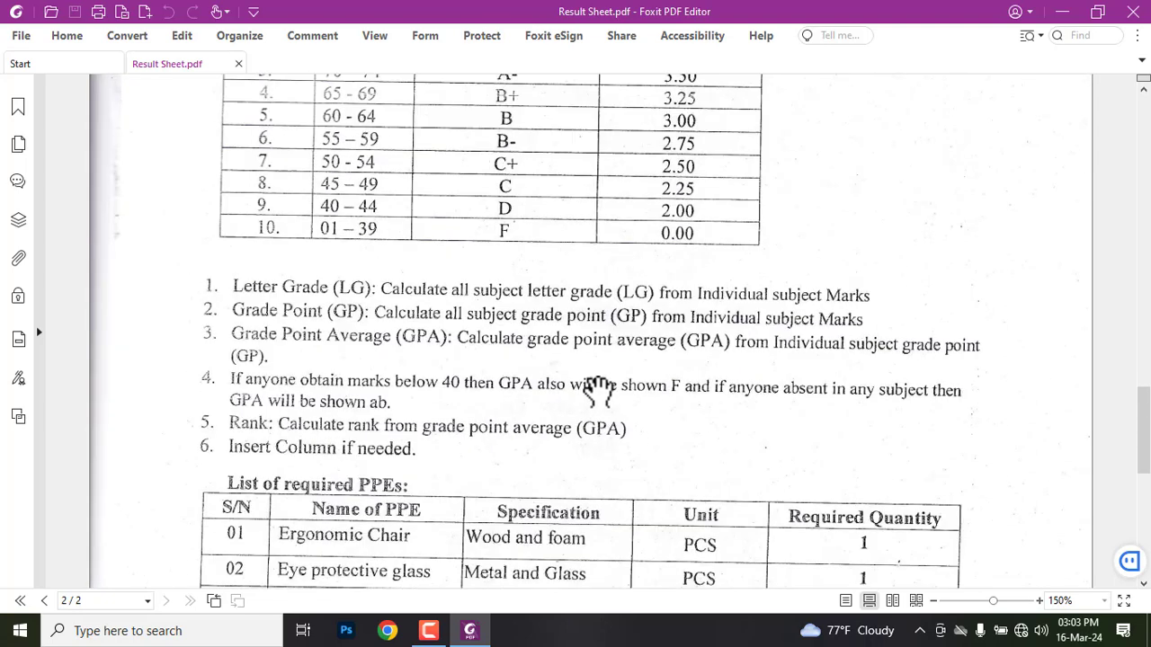